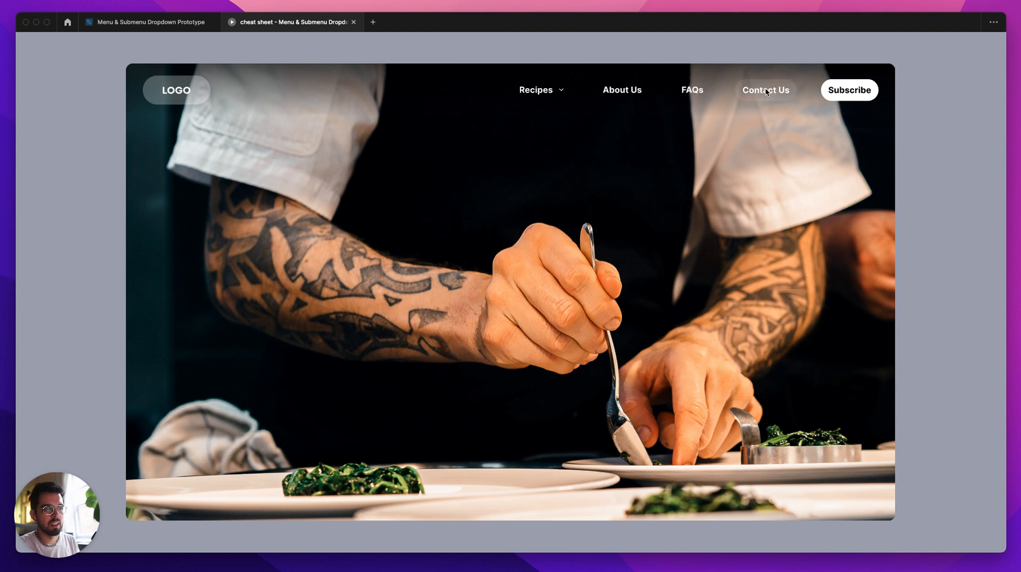
Step: Preview the Recipes dropdown and its second item's submenu in the cheat sheet prototype
left_click(542, 93)
left_click(542, 93)
left_click(540, 92)
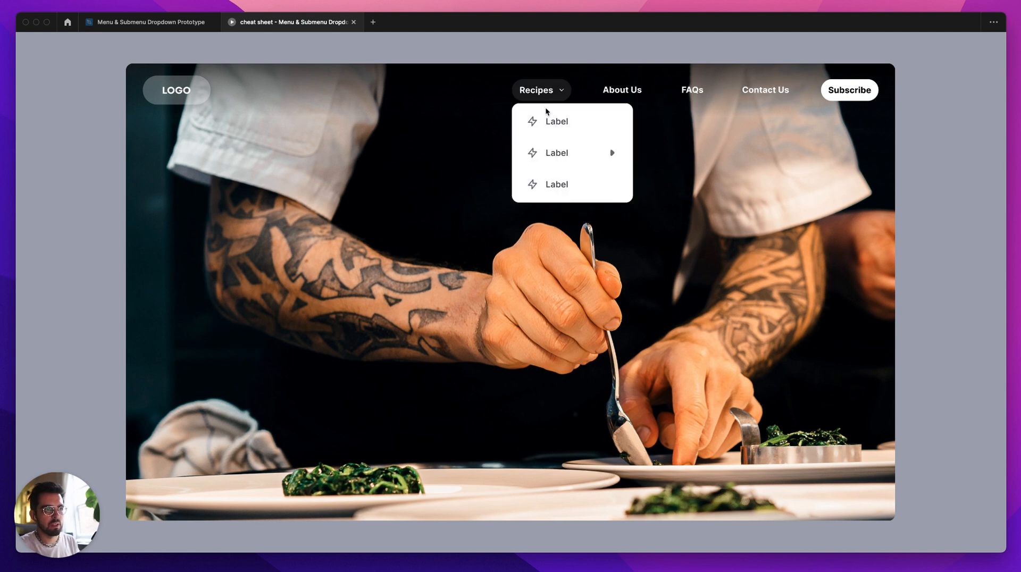
mouse_move(565, 159)
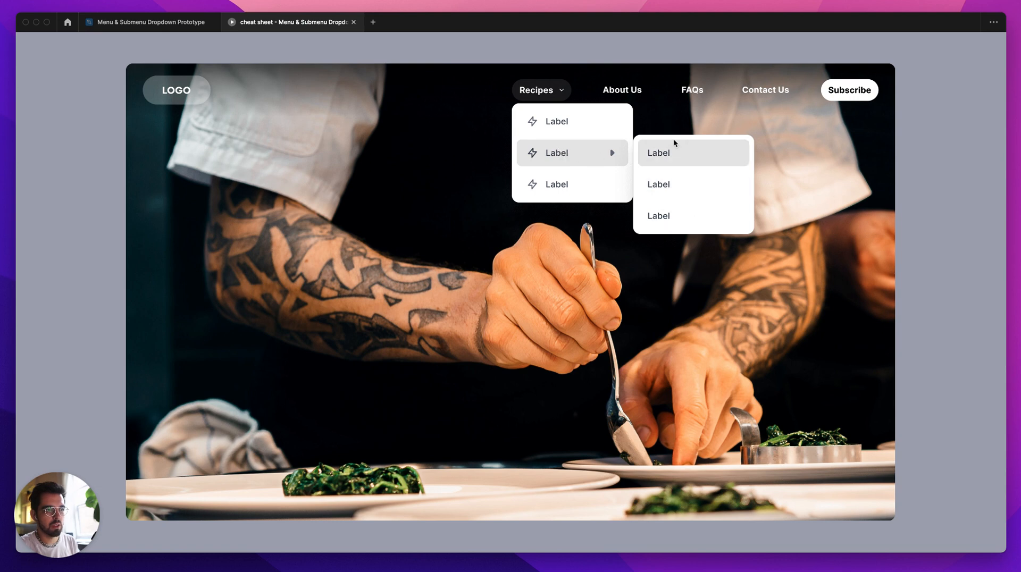
left_click(658, 89)
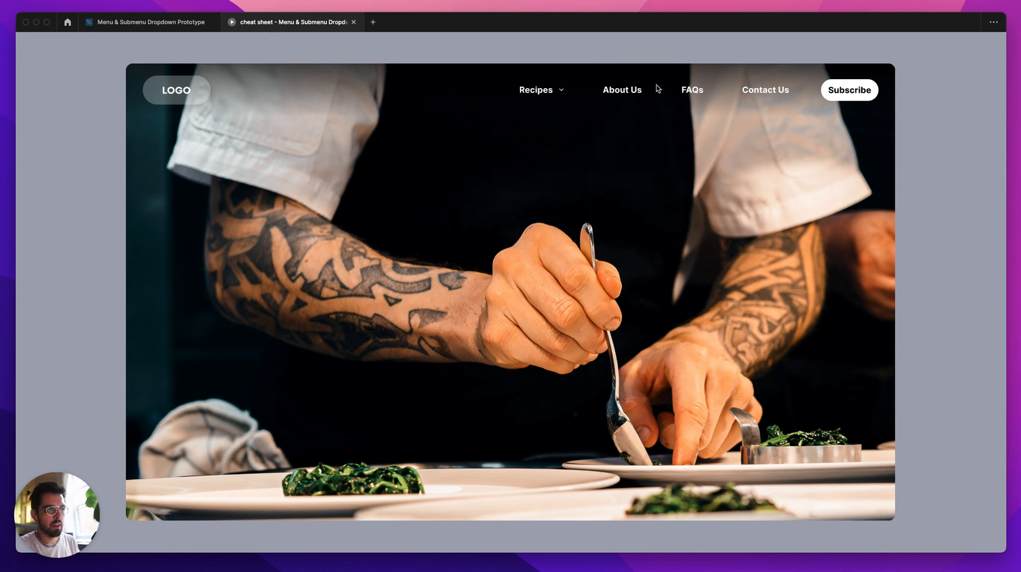
mouse_move(546, 96)
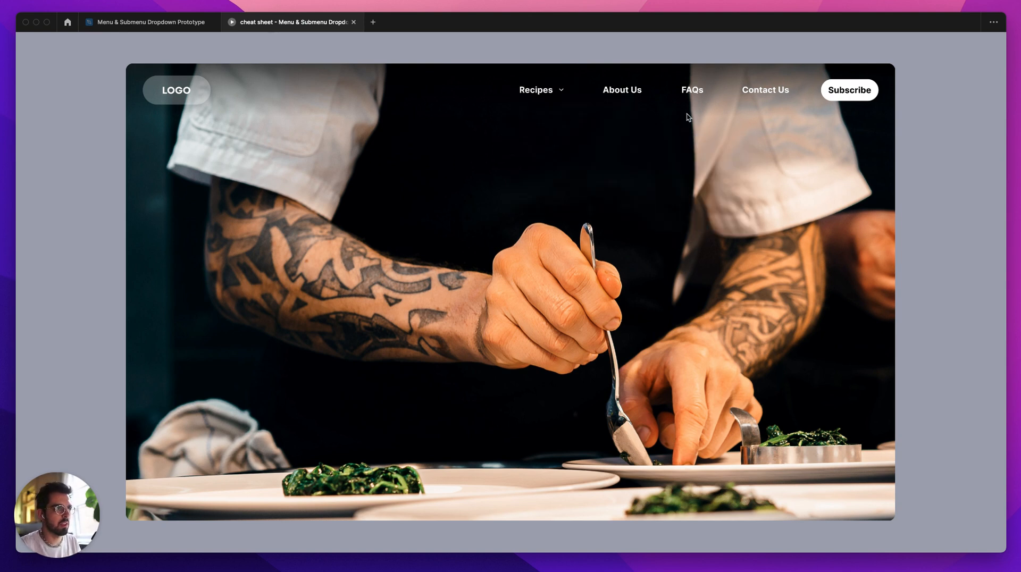
Step: Switch to the Menu & Submenu Dropdown Prototype design file and inspect the header / default frame
left_click(169, 23)
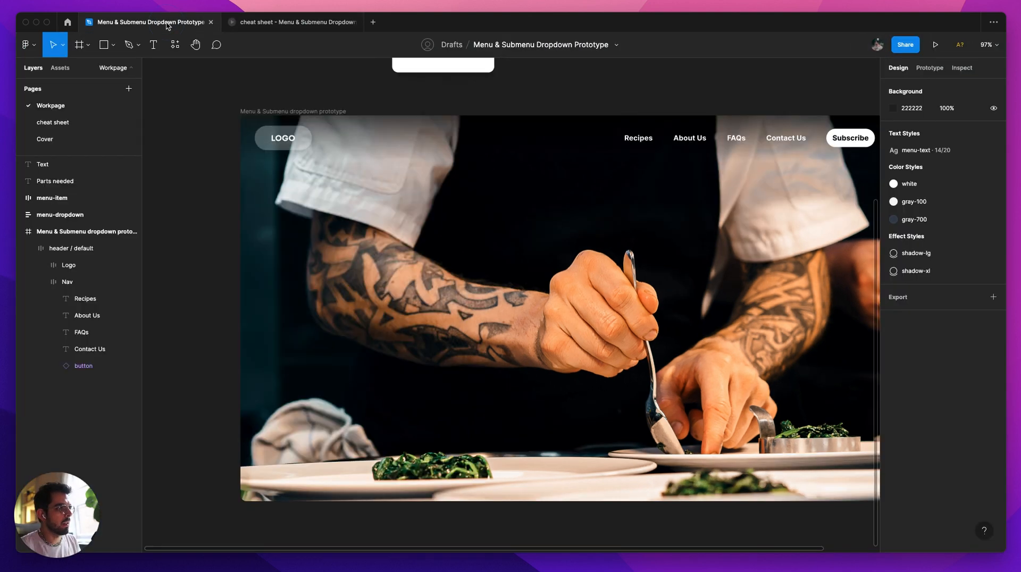
left_click_drag(645, 64, 565, 178)
scroll(565, 178, "down", 2, "super")
scroll(640, 166, "down", 2)
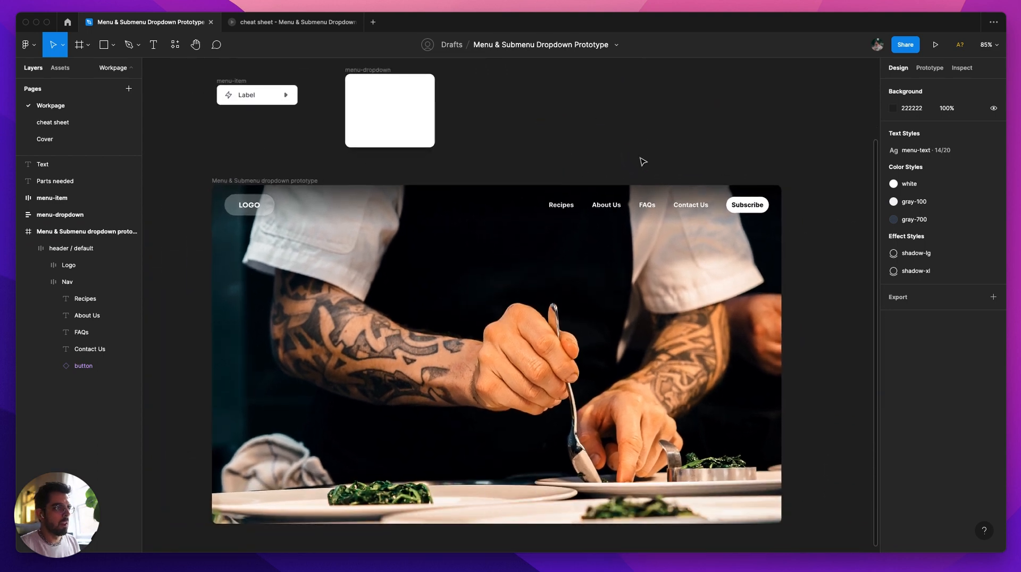
left_click(562, 216)
left_click(475, 207)
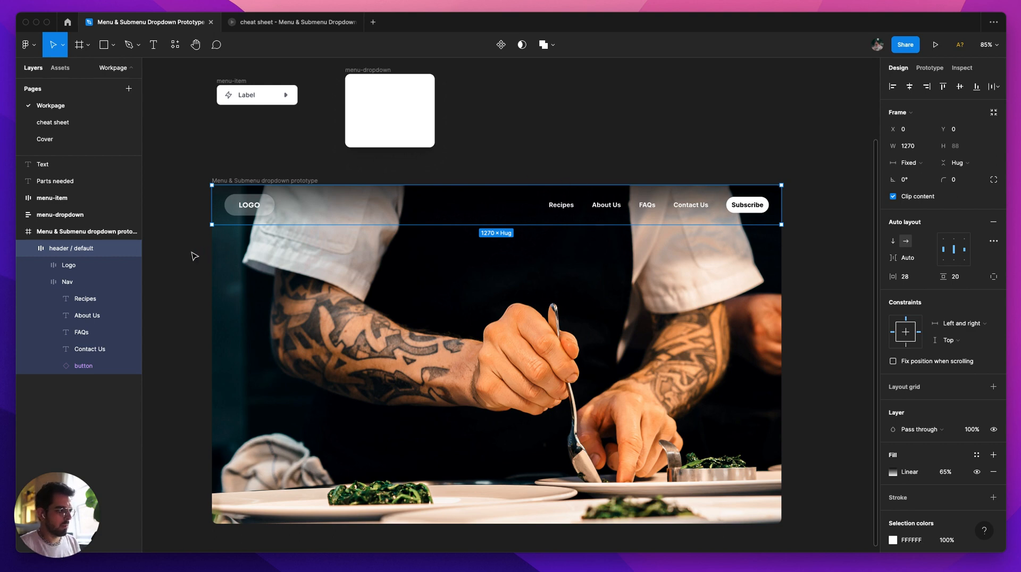
left_click(71, 266)
left_click(61, 251)
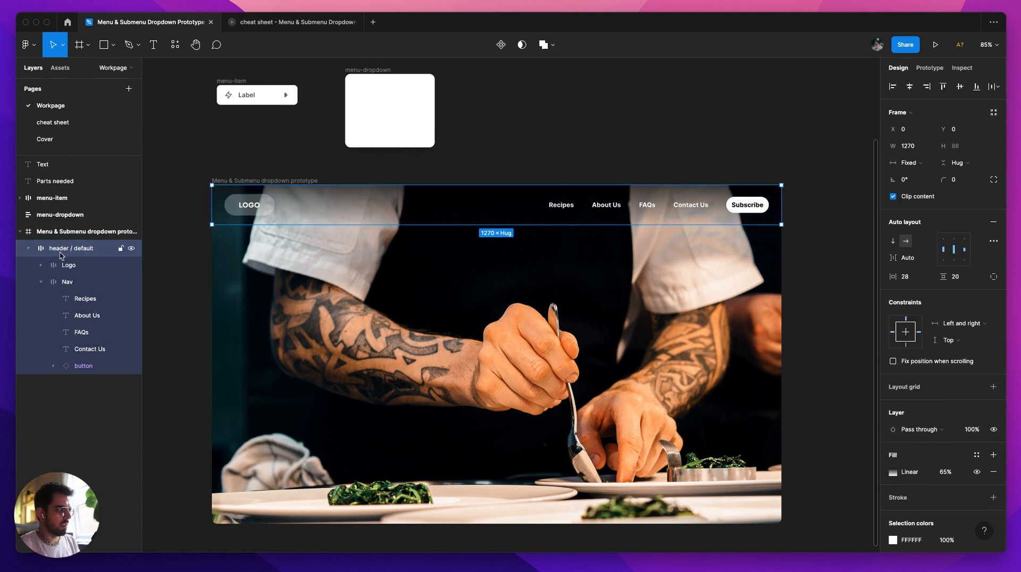
Step: Inspect the Logo frame, the Nav frame and the menu text layers inside the header
double_click(255, 207)
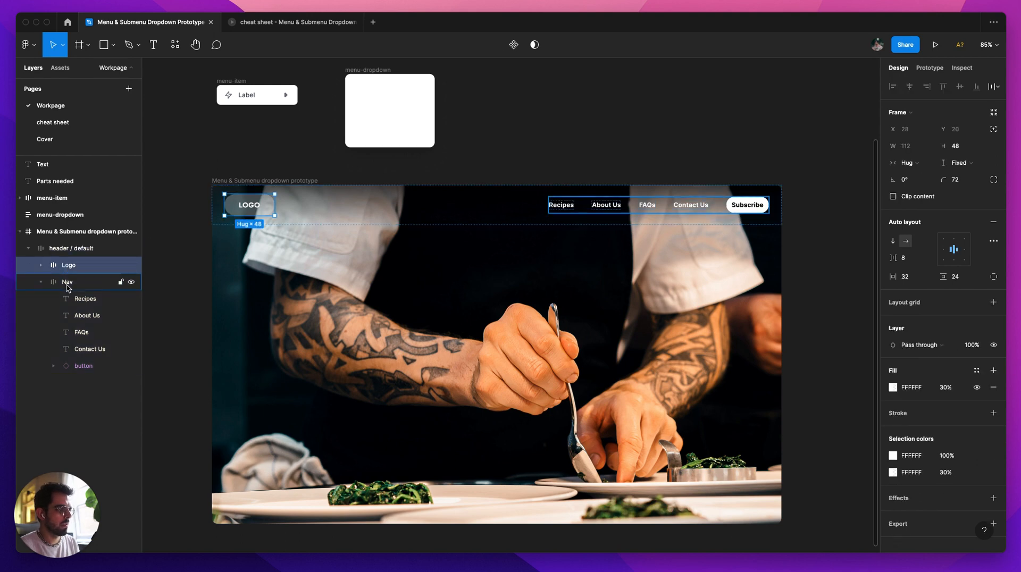
left_click(67, 283)
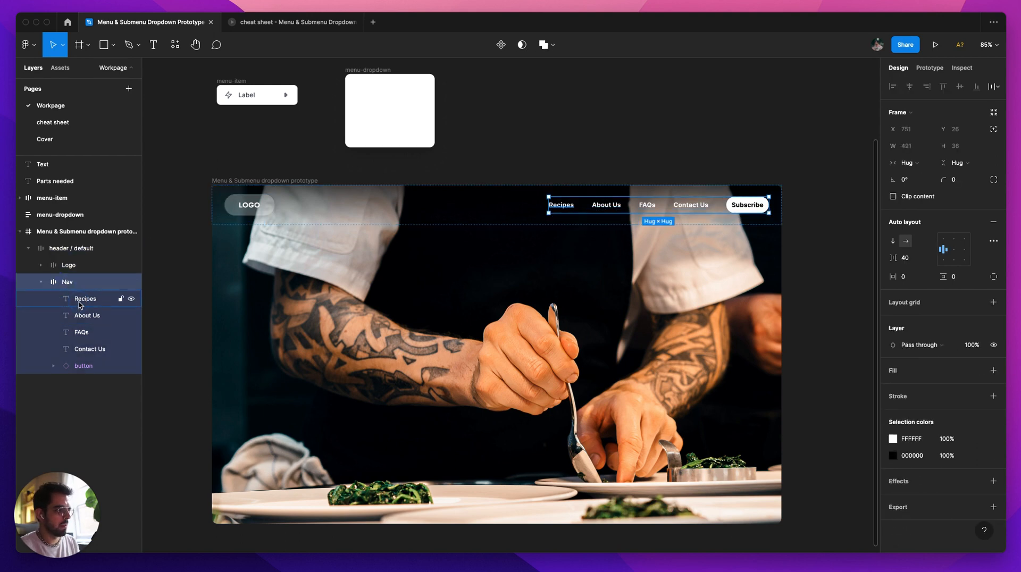
left_click(80, 303)
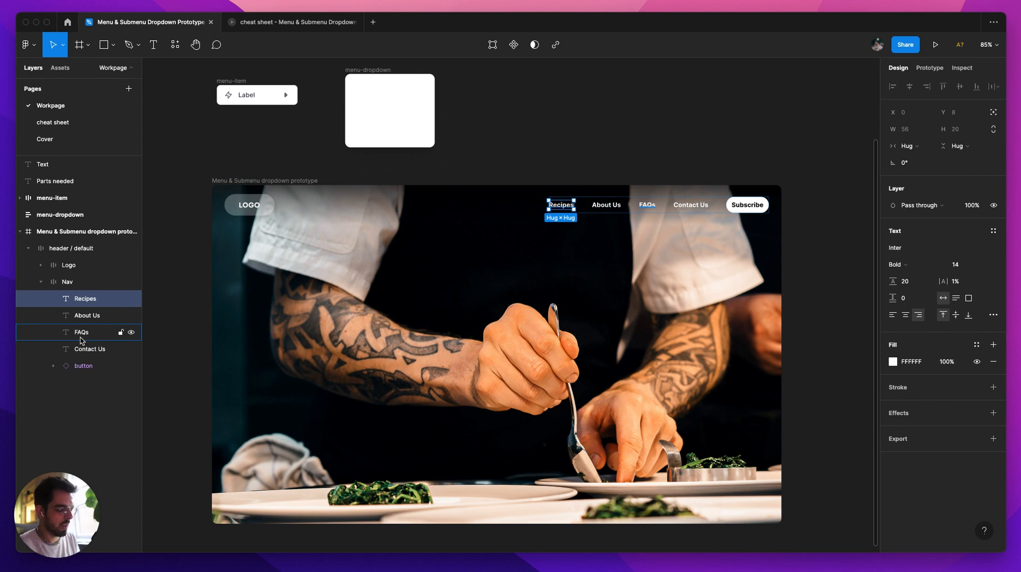
left_click(81, 332)
left_click(82, 315)
left_click(83, 300)
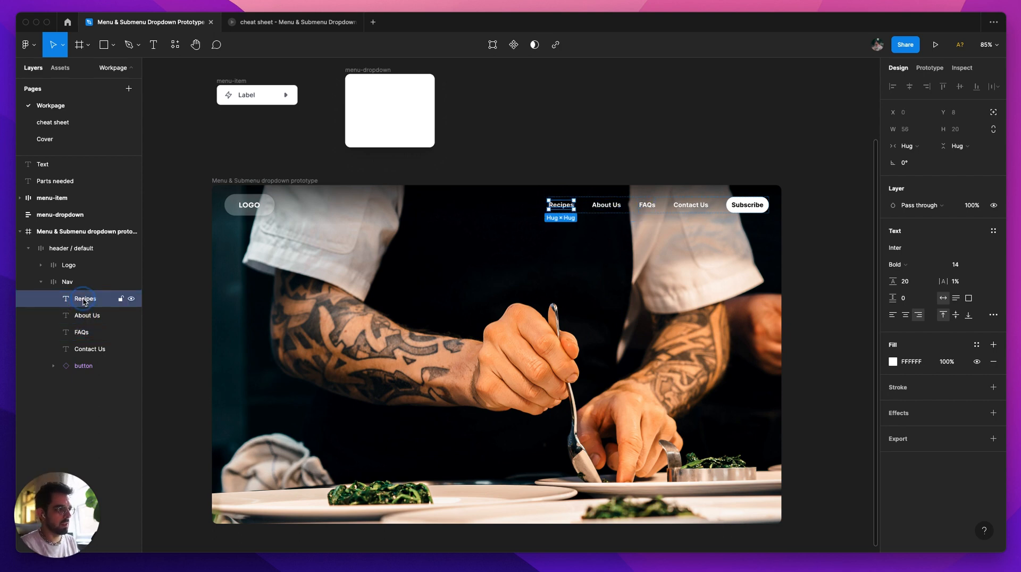
left_click(640, 144)
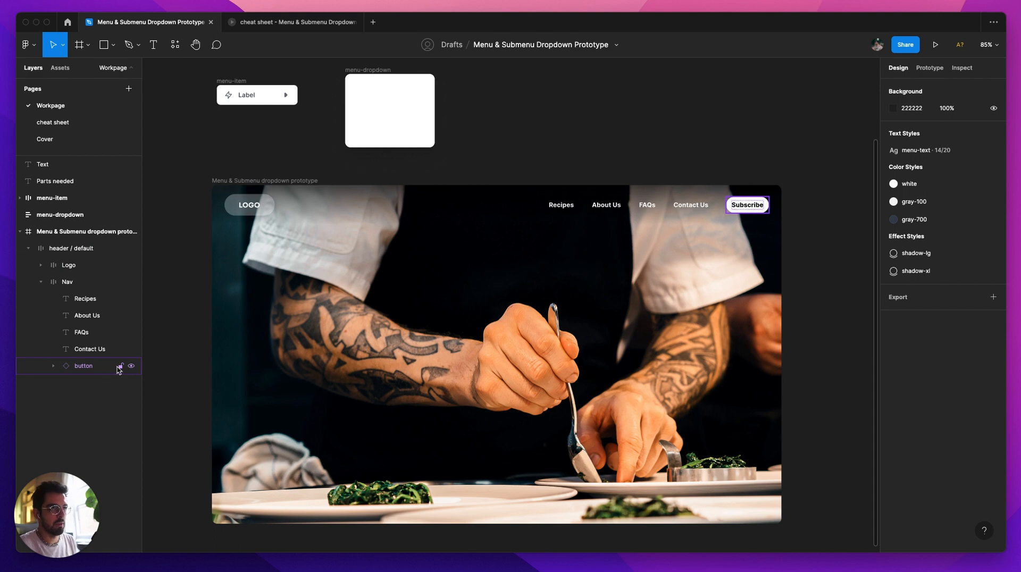
left_click(561, 204, "super")
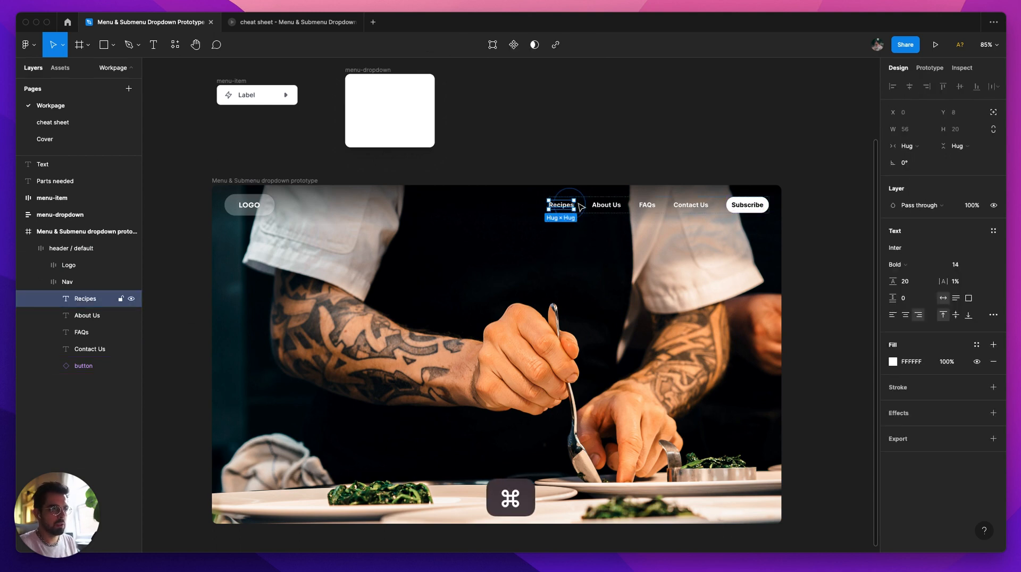
left_click(612, 206, "shift+super")
left_click(647, 205, "shift+super")
left_click(691, 205, "shift+super")
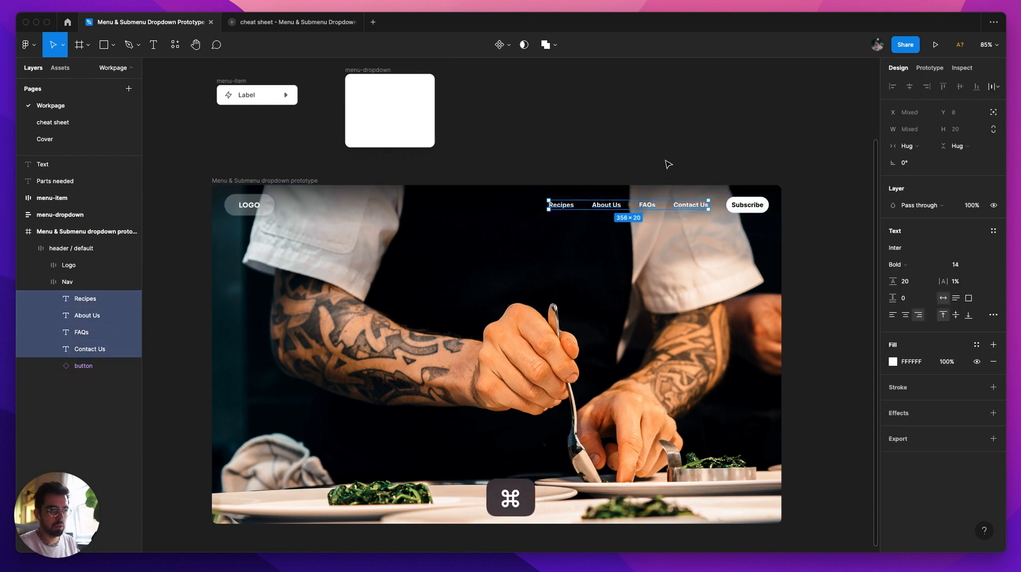
key("Escape")
Step: Create one component from the Recipes, About Us, FAQs and Contact Us texts with the Master plugin's Create Component from Objects command
left_click(562, 202, "super")
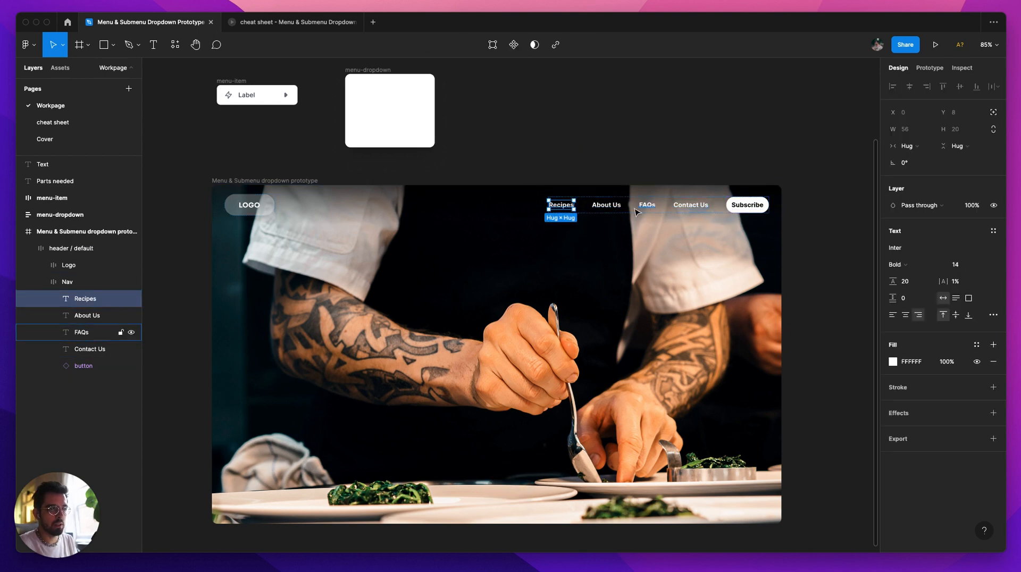
left_click(606, 206, "shift+super")
left_click(646, 205, "shift+super")
left_click(691, 205, "shift+super")
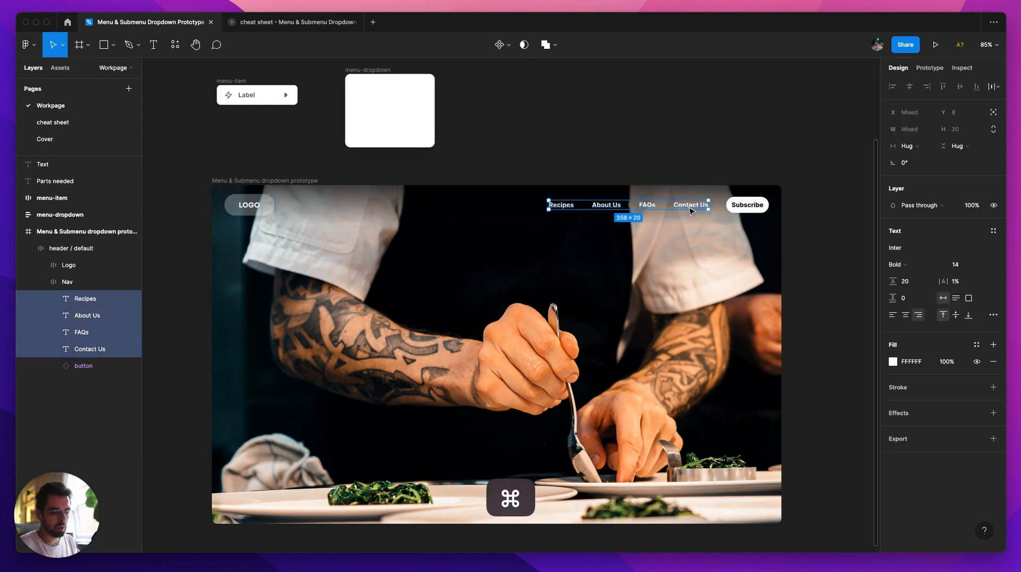
key("super+slash")
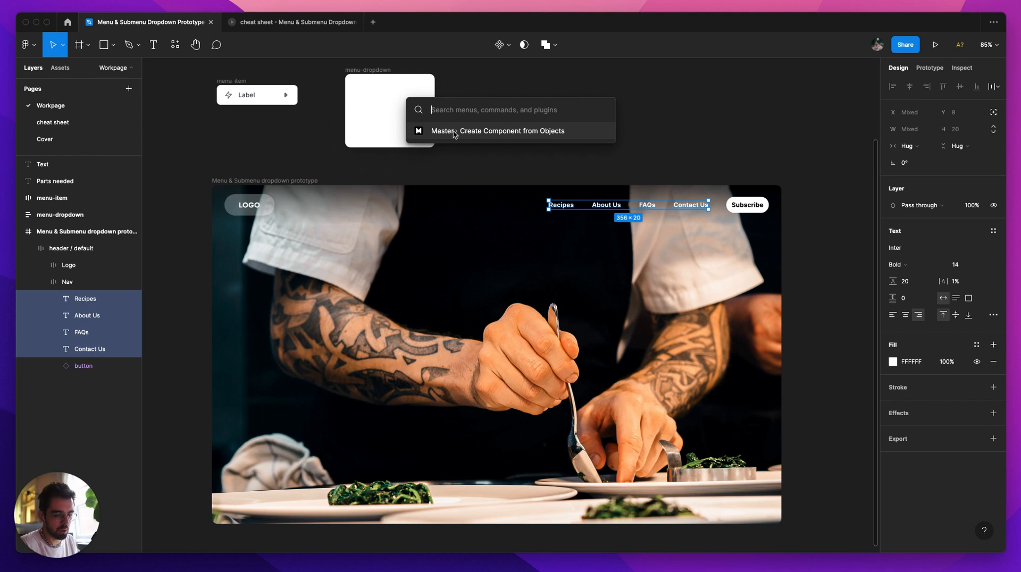
type("master")
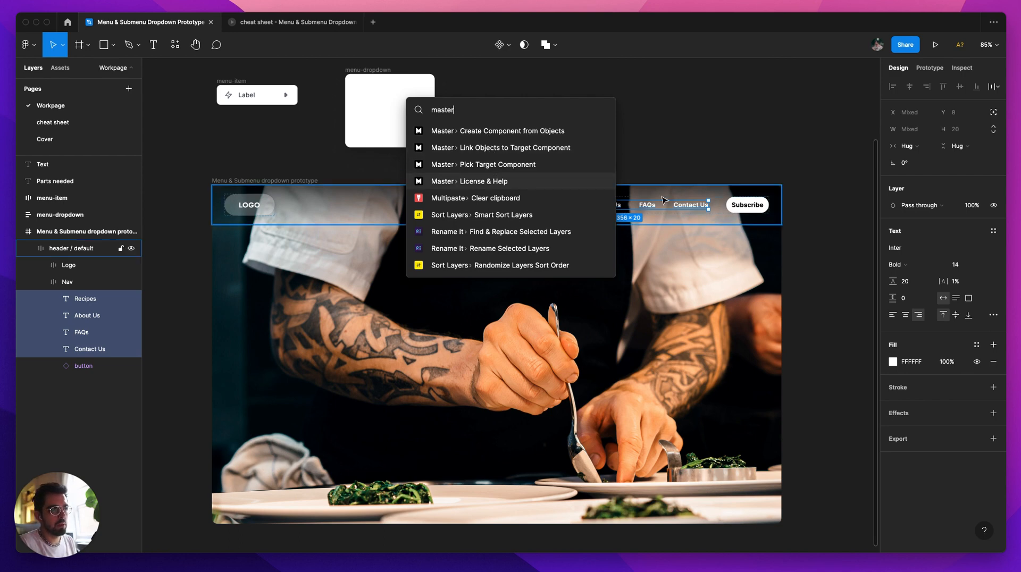
left_click(546, 137)
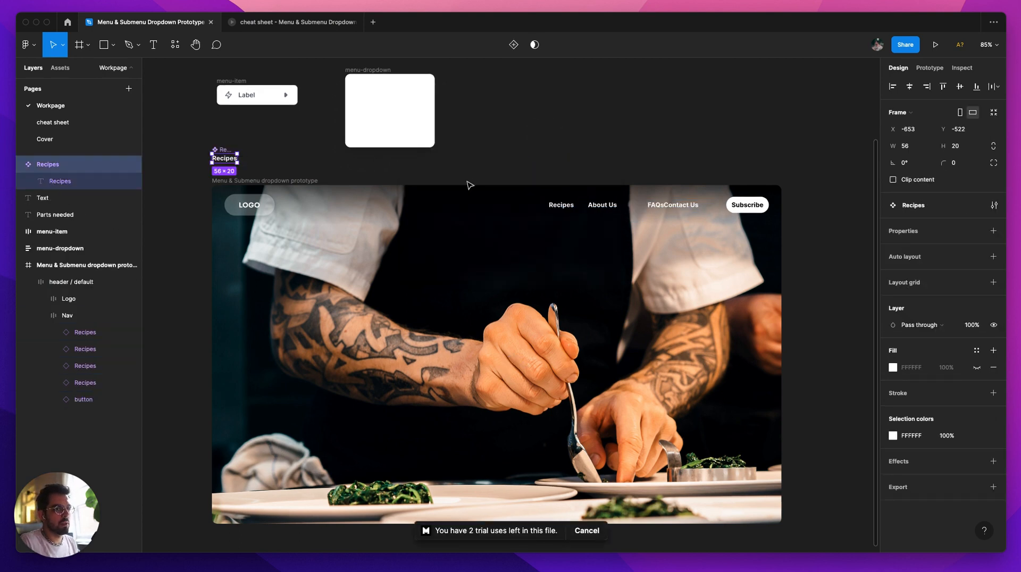
Step: Inspect the FAQs and Contact Us instances in the header navigation
scroll(684, 207, "up", 3)
left_click(674, 208)
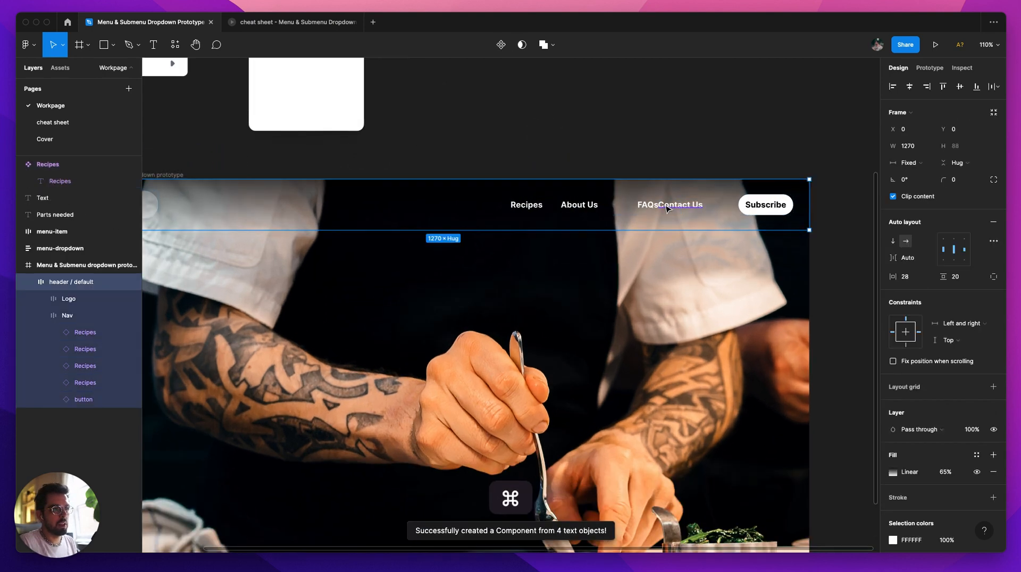
left_click(671, 208, "super")
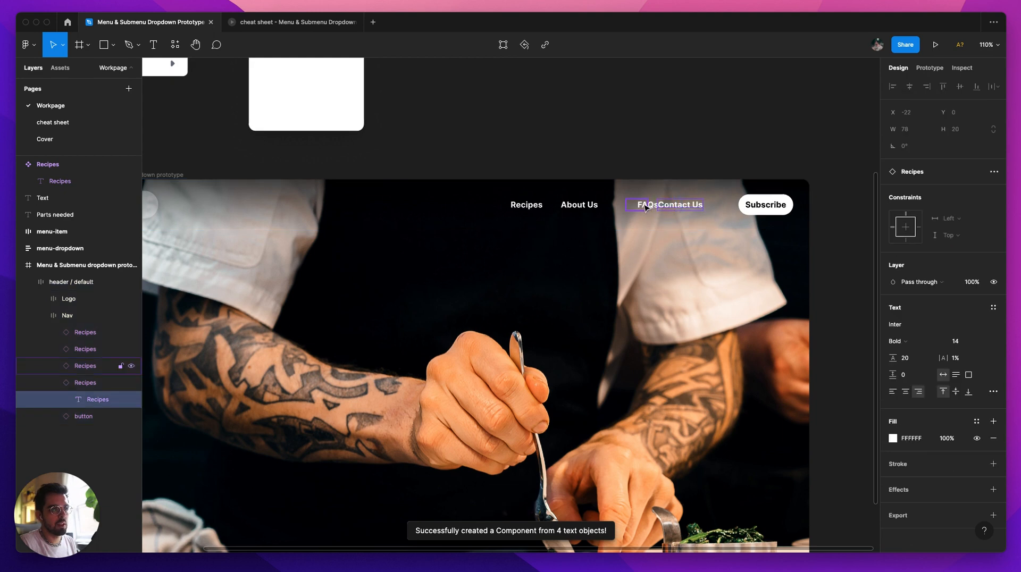
left_click(643, 208, "super")
key("Escape")
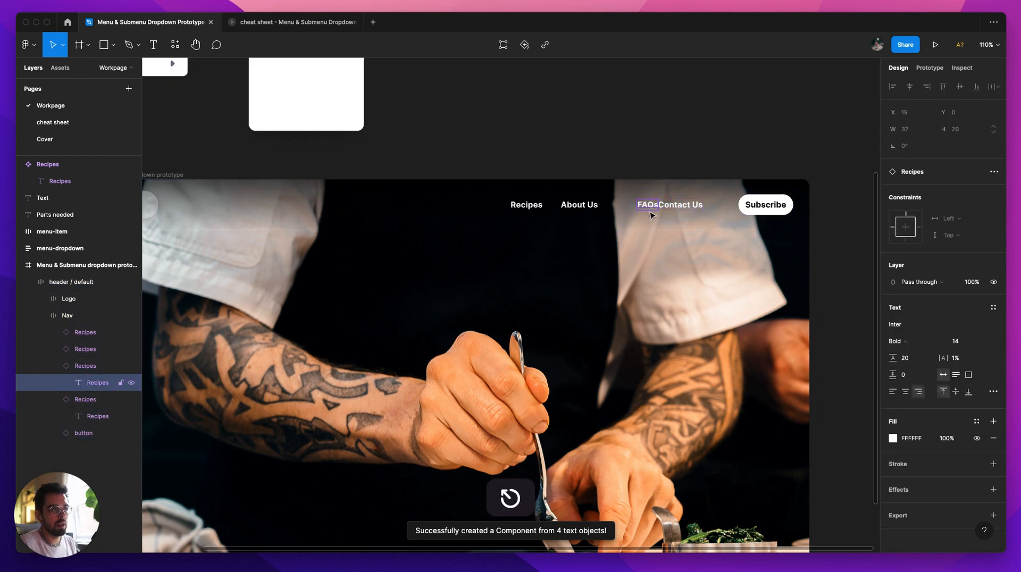
left_click(649, 173)
Step: Add auto layout to the main Recipes component above the prototype frame
scroll(516, 169, "down", 2)
scroll(362, 159, "left", 4)
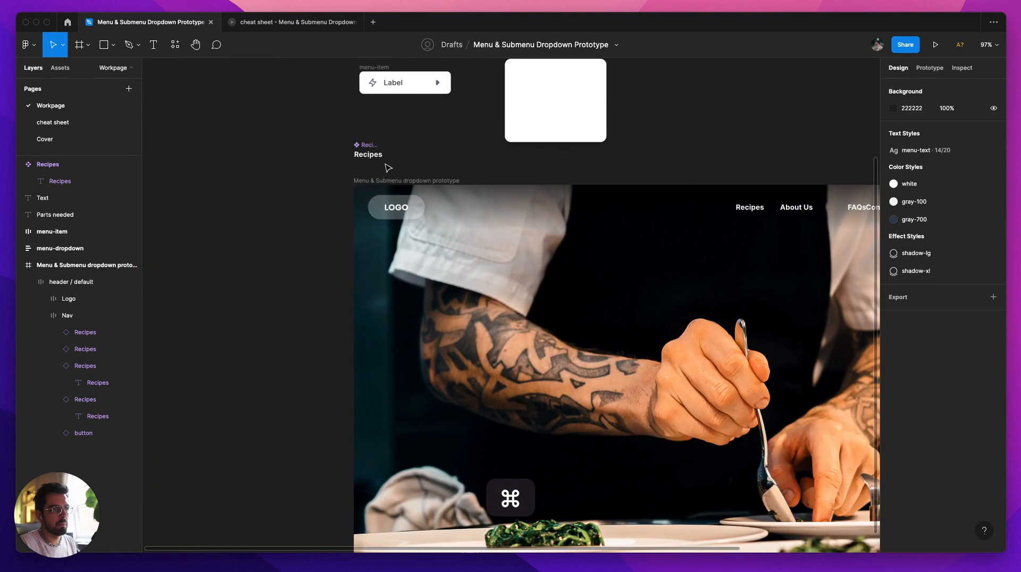
left_click(374, 147)
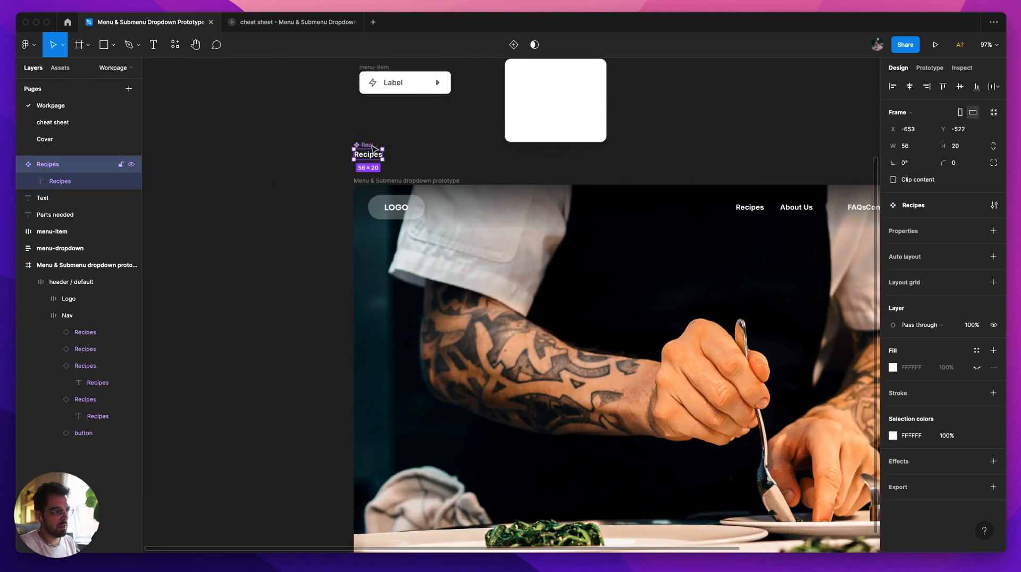
key("shift+a")
scroll(588, 164, "right", 5)
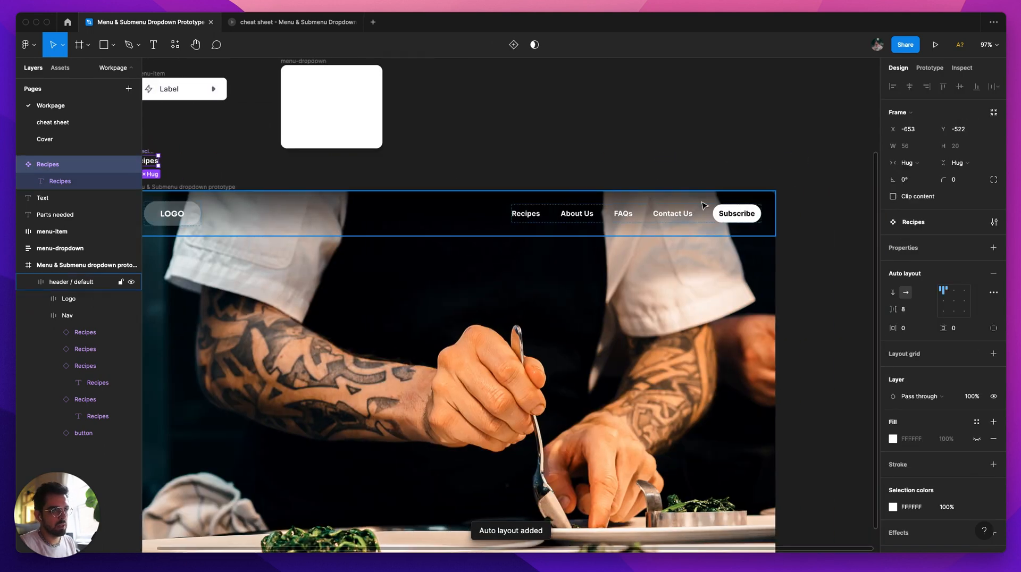
scroll(521, 160, "left", 3)
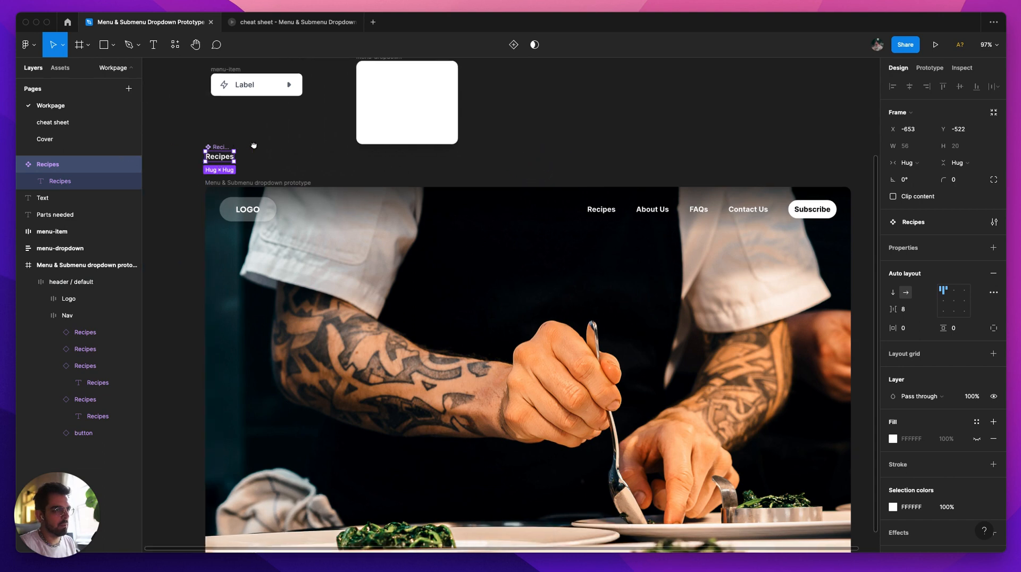
Step: Set the Recipes component's padding to 12 horizontal and 8 vertical, and centre its content in both directions
scroll(253, 142, "left", 3)
scroll(290, 152, "up", 4)
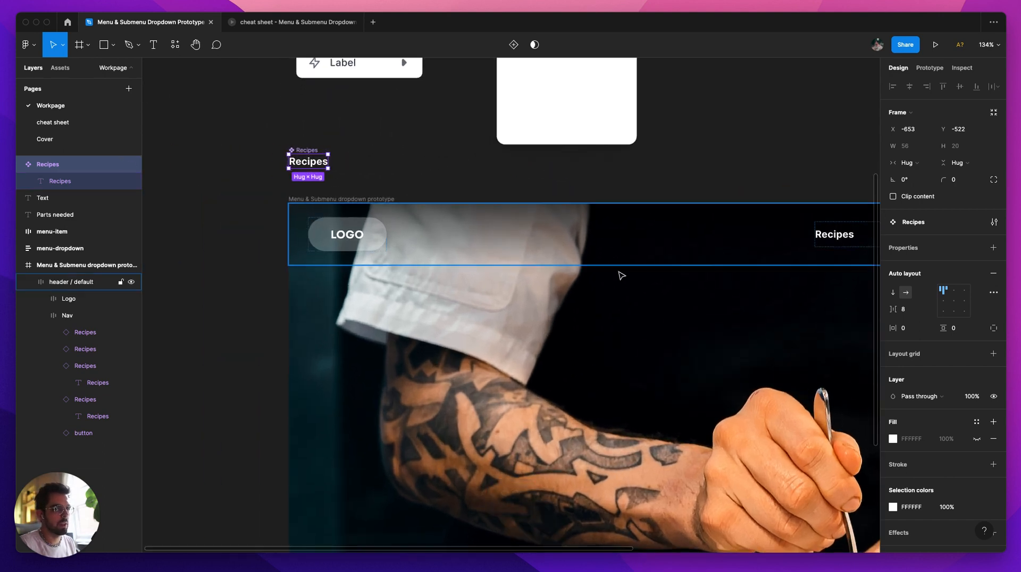
left_click(916, 330)
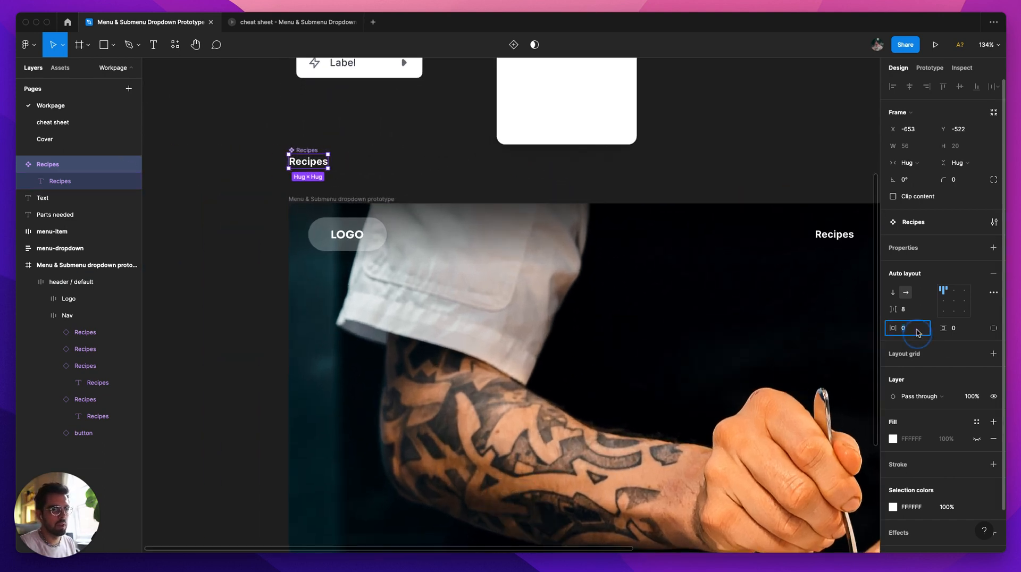
type("12")
key("Tab")
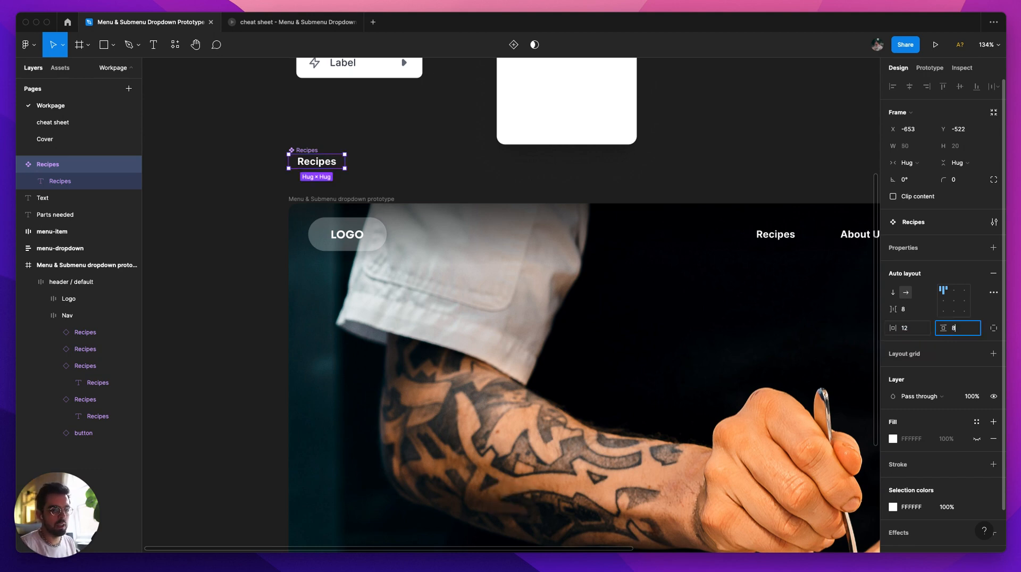
key("Return")
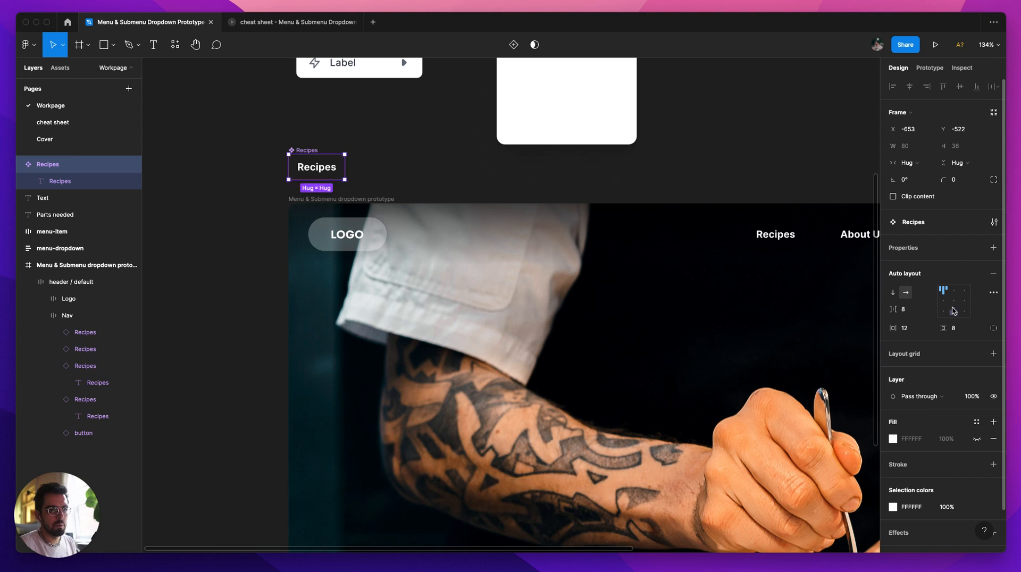
left_click(954, 305)
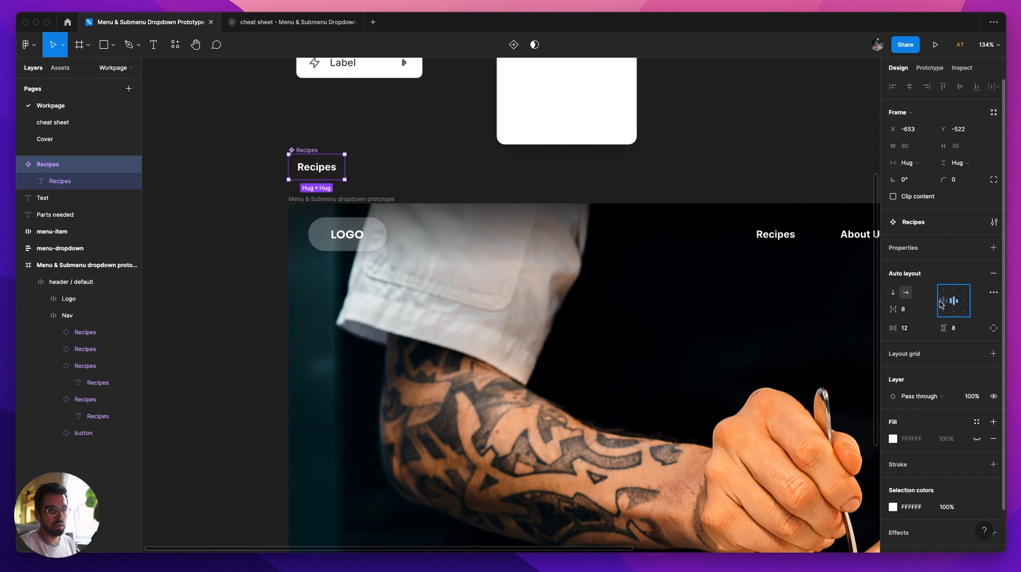
Step: Give the Recipes component a corner radius of 100 and turn on its hidden white fill
left_click(962, 181)
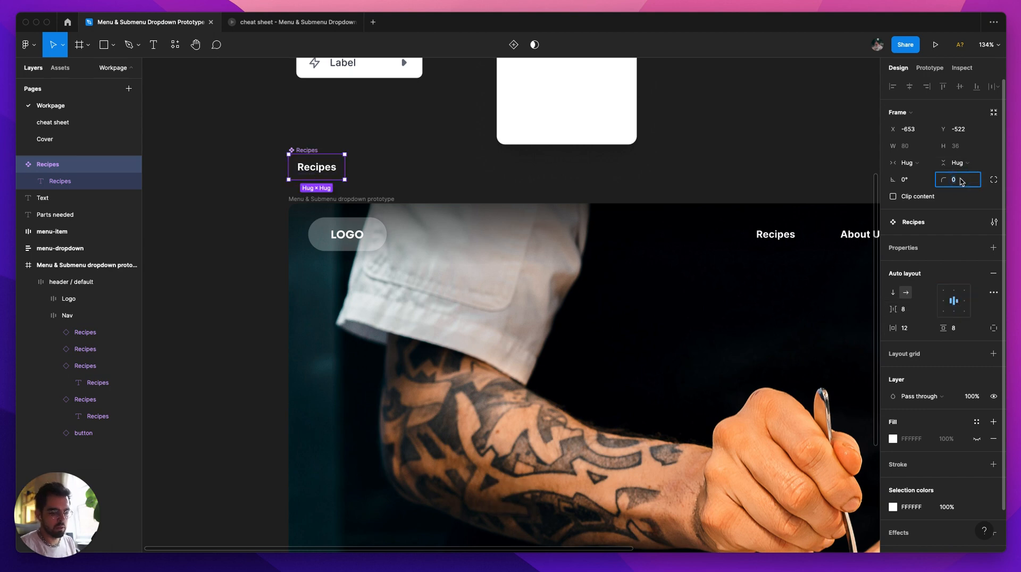
type("199")
key("Return")
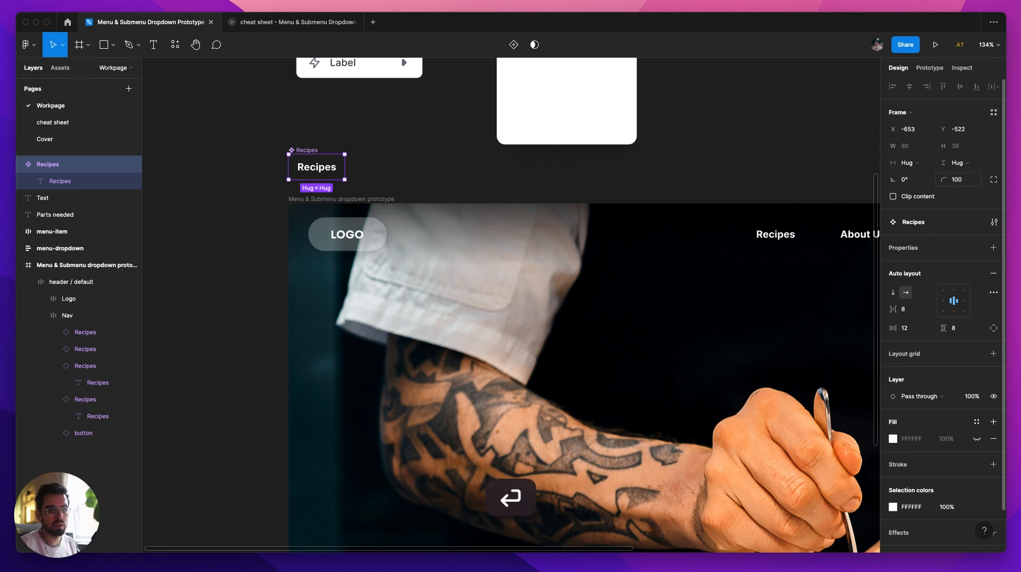
left_click(978, 440)
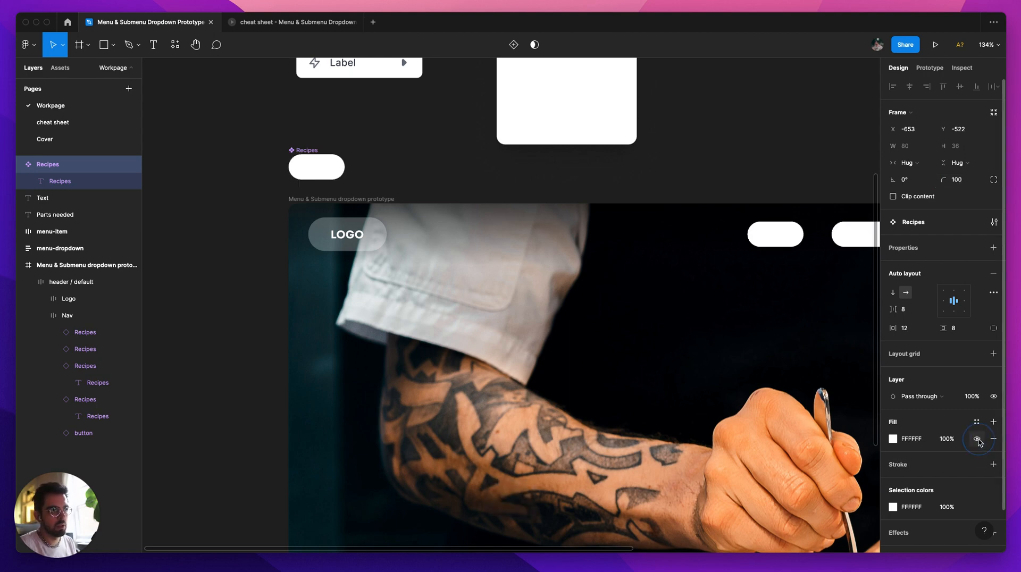
Step: Set the opacity of the Recipes component's white fill to 16%
left_click(947, 438)
type("10")
key("Return")
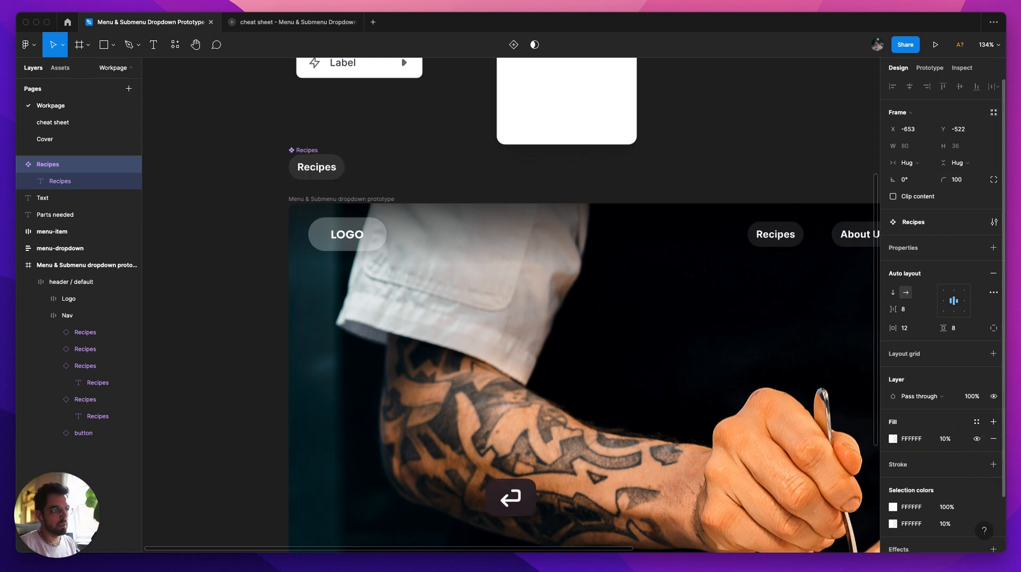
left_click(945, 440)
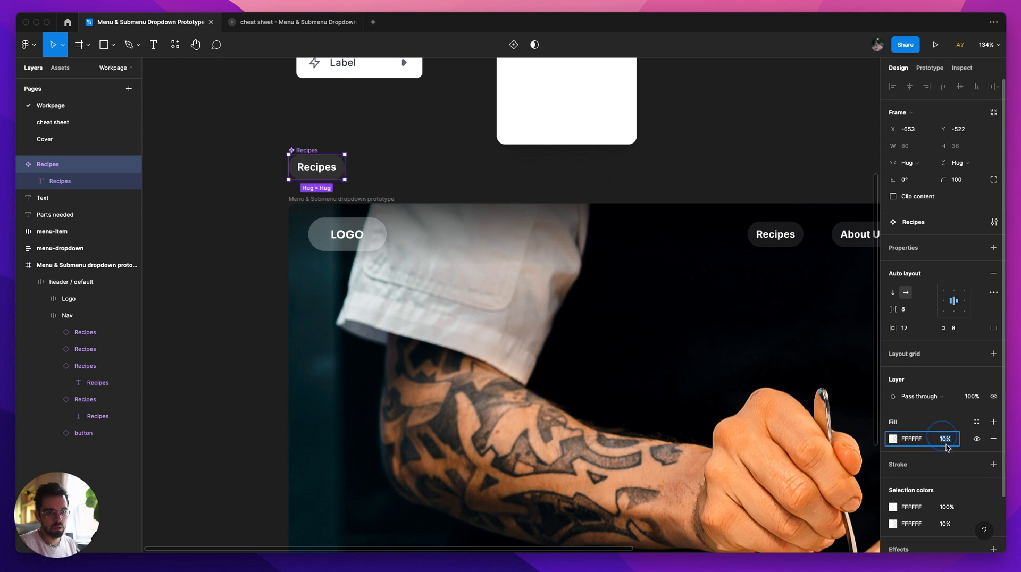
type("15")
key("Return")
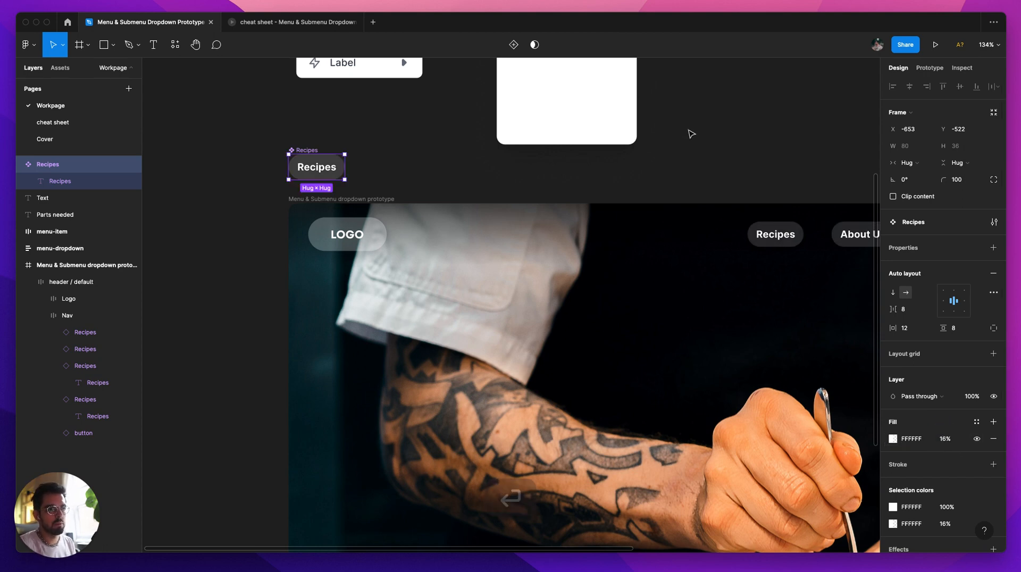
left_click(690, 150)
Step: Move the main Recipes component up to Y -572, clear of the prototype frame, and add a variant to it
scroll(690, 154, "down", 2)
scroll(690, 155, "down", 2)
left_click_drag(737, 134, 684, 187)
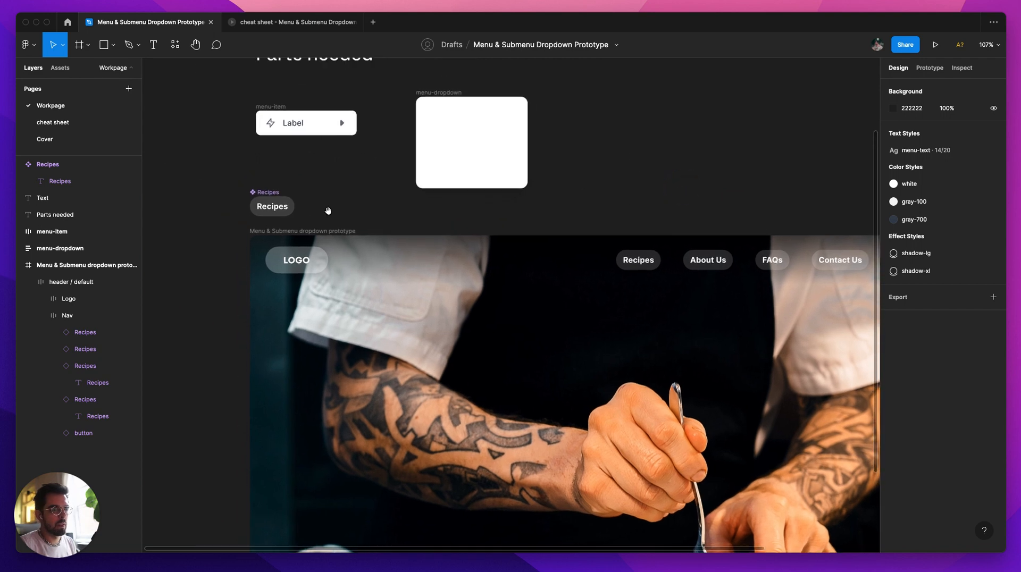
scroll(334, 202, "up", 3)
left_click_drag(334, 202, 334, 175)
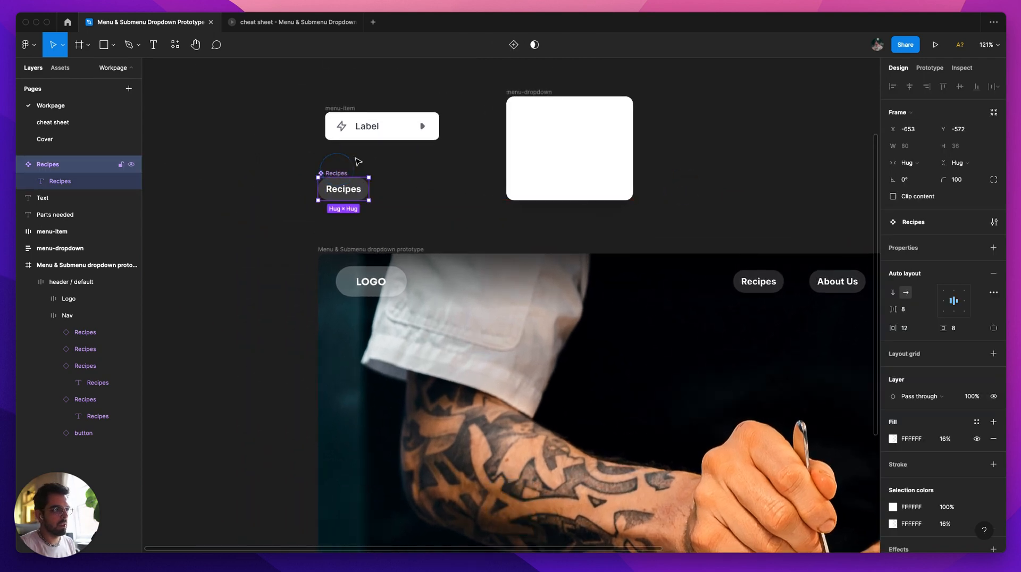
left_click(515, 45)
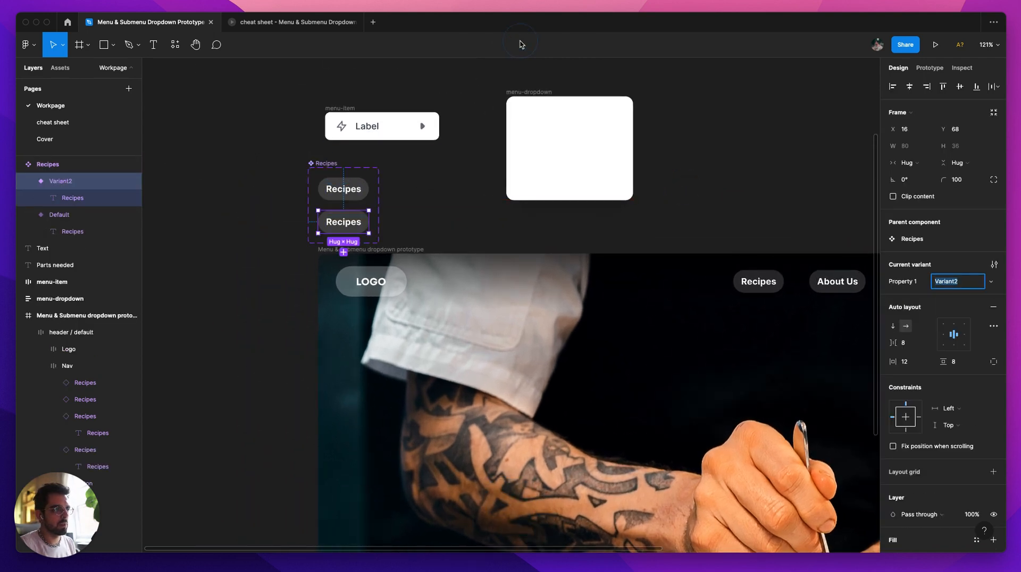
Step: Hide the white fill on the Default variant of the Recipes component set
left_click(324, 170)
scroll(344, 191, "up", 3)
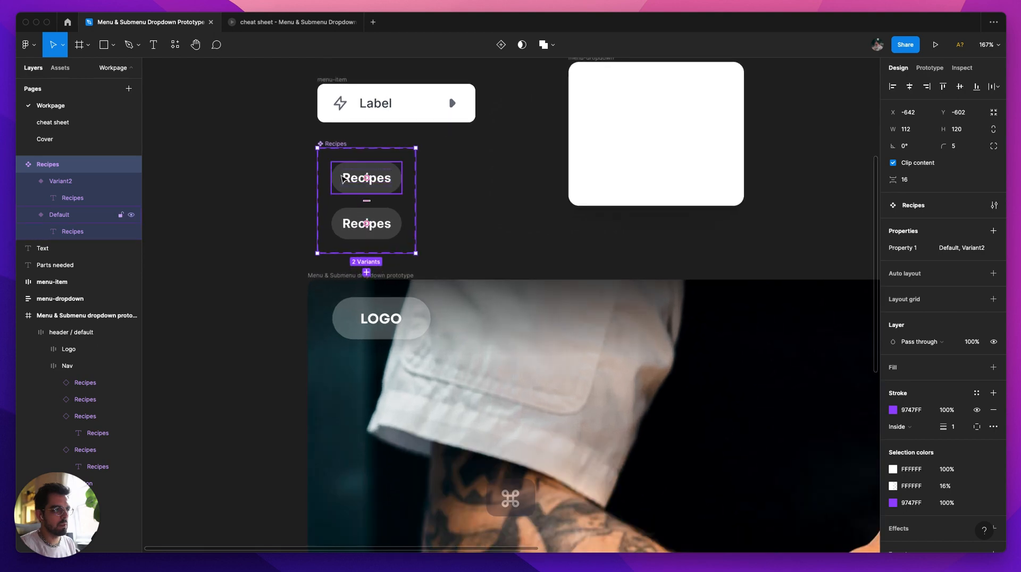
left_click(344, 190)
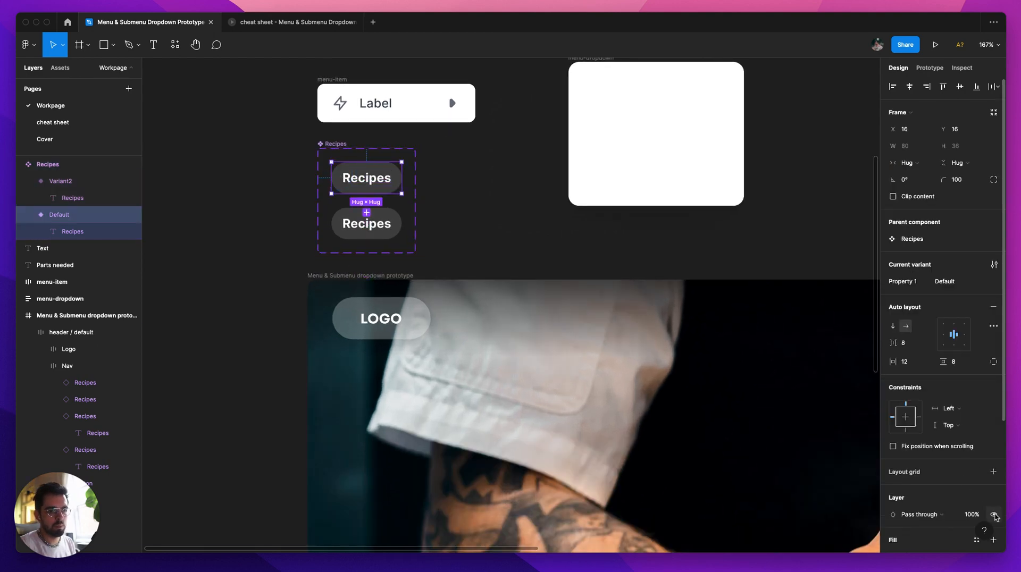
scroll(996, 517, "down", 5)
left_click(977, 428)
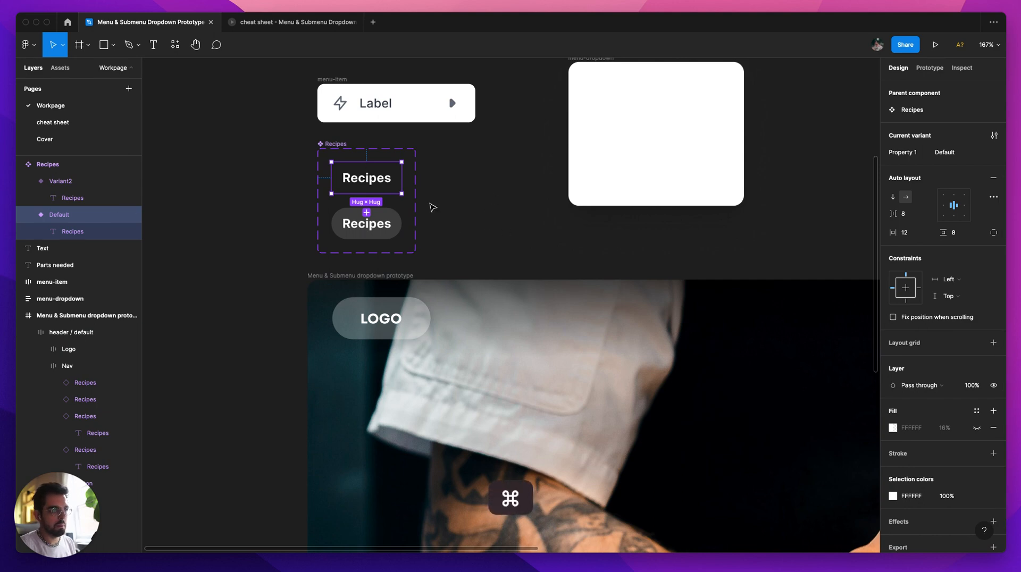
Step: Rename the Recipes component set's variant property to "state" and its values to "default" and "hover"
scroll(432, 208, "down", 2)
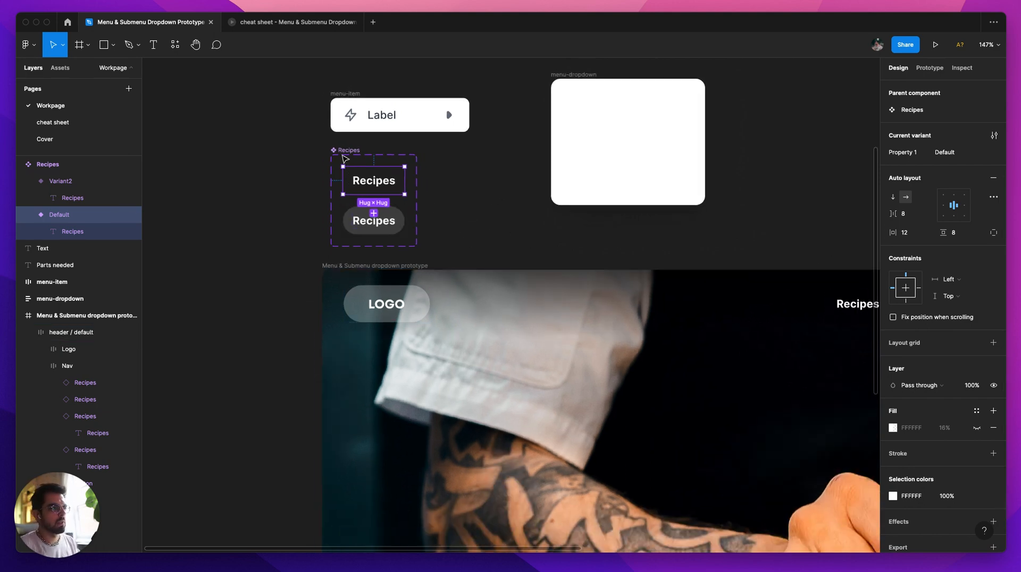
left_click(345, 158)
left_click(918, 213)
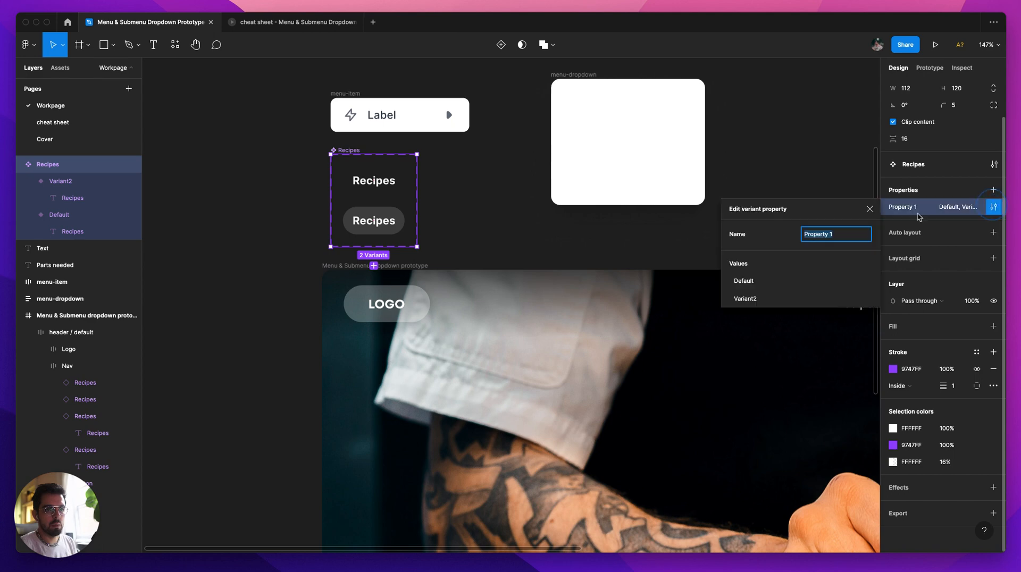
type("state")
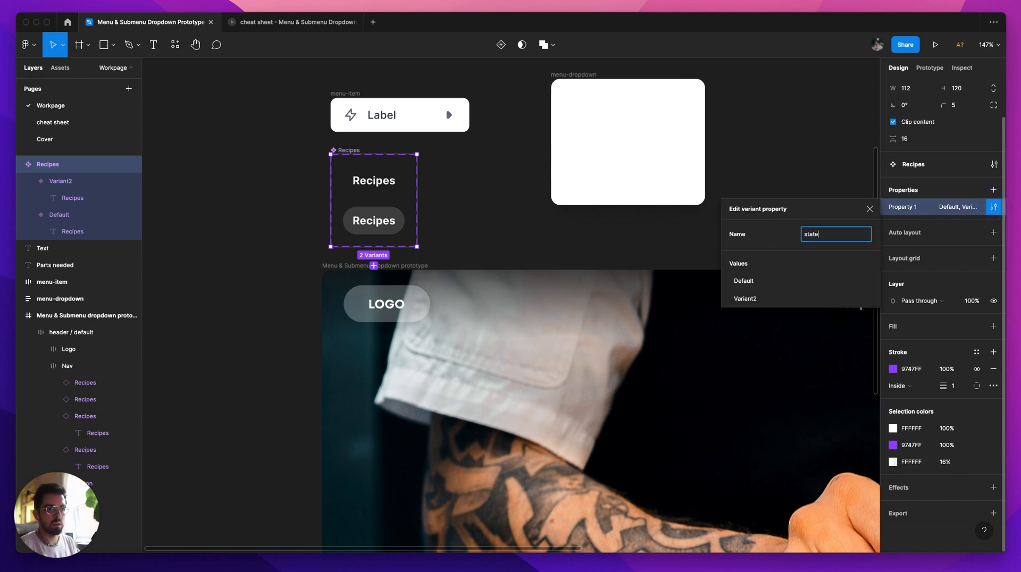
key("Tab")
type("d")
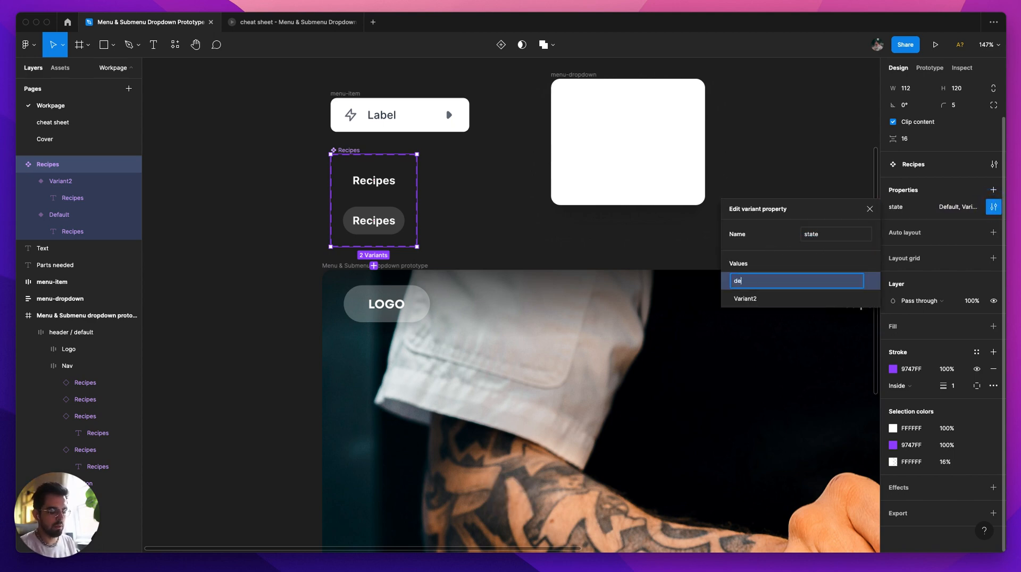
key("Tab")
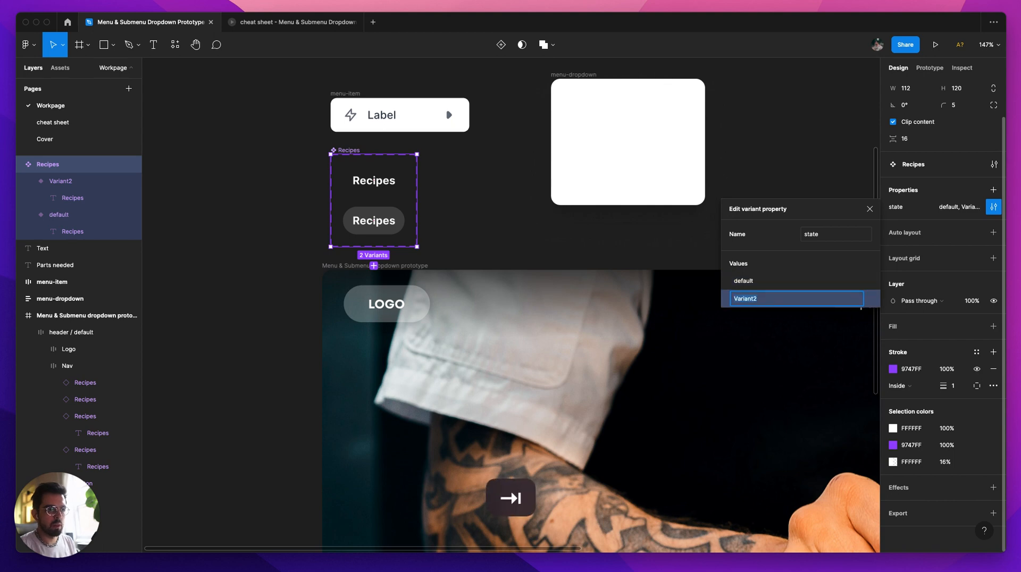
type("hover")
key("Return")
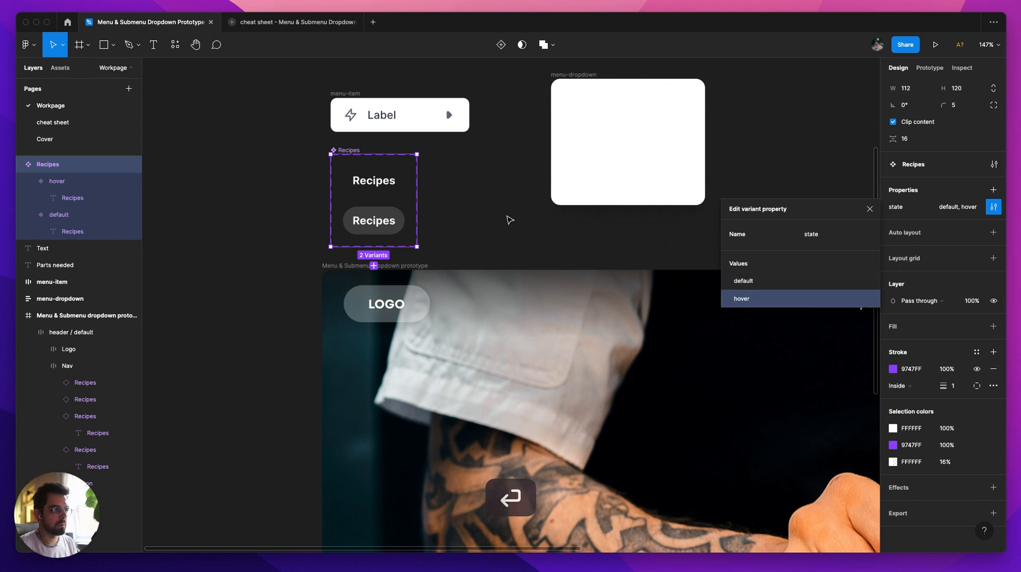
left_click(510, 220)
Step: Select the default variant as the paste target and copy the chevron frame from the header's Recipes item on the cheat sheet page
left_click(394, 227)
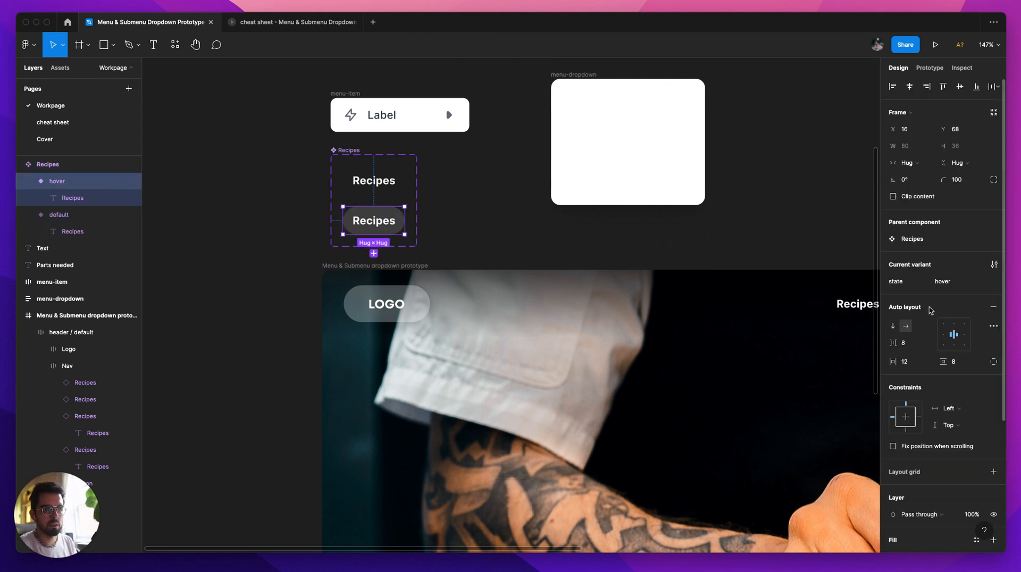
left_click(479, 255)
left_click(355, 188)
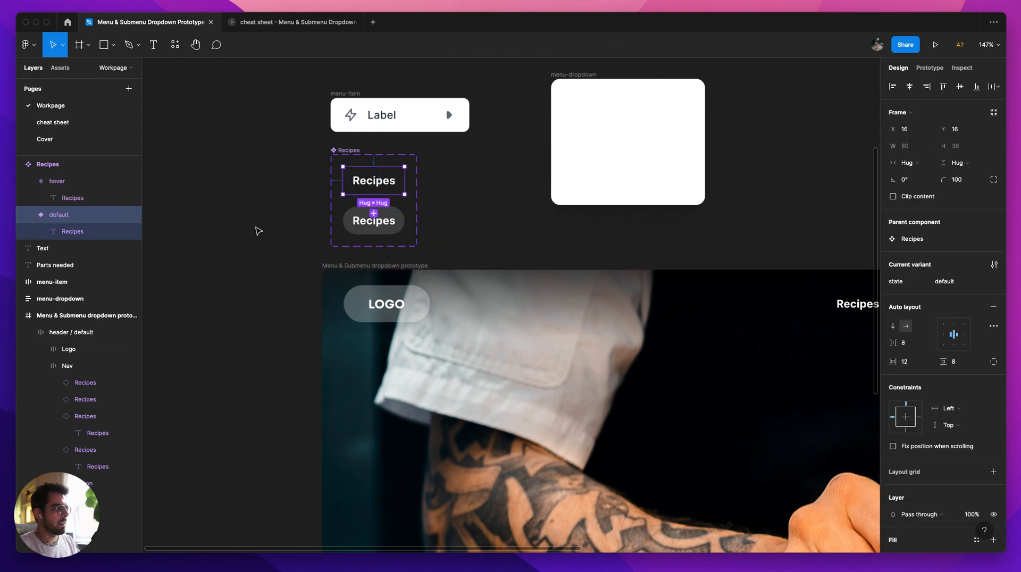
left_click(63, 124)
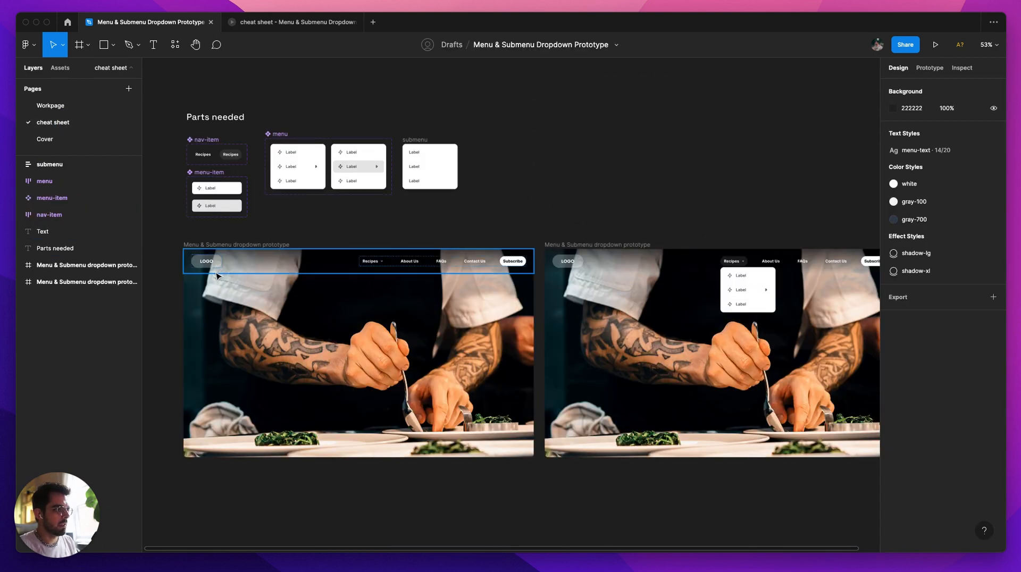
scroll(389, 269, "up", 10)
double_click(389, 268)
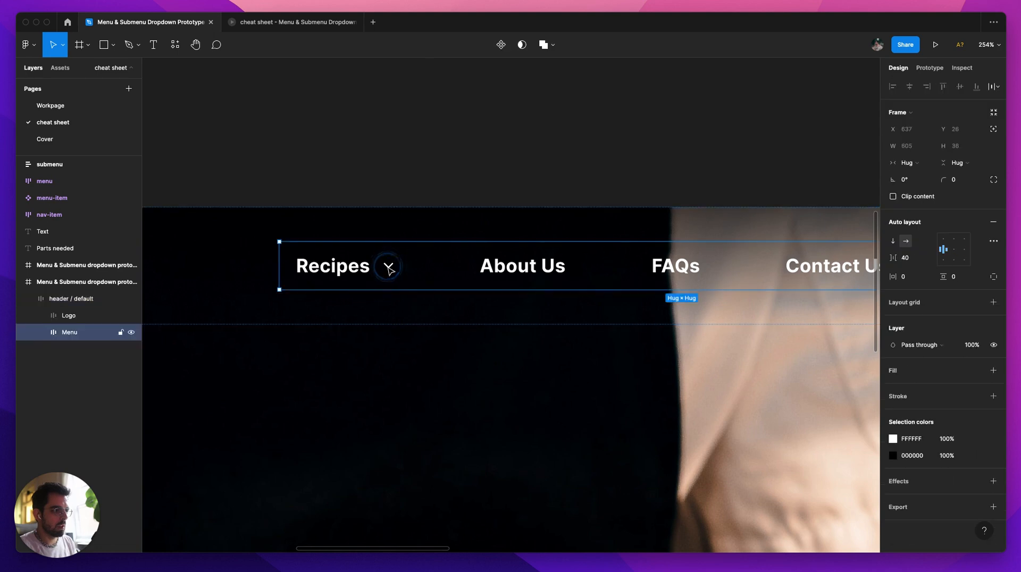
left_click(388, 268)
left_click(389, 267)
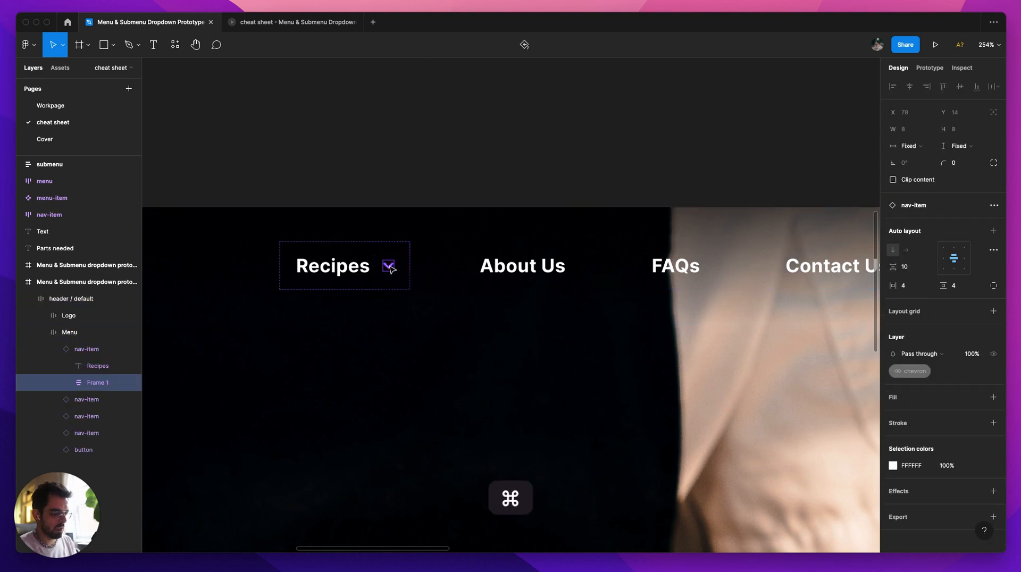
key("super+c")
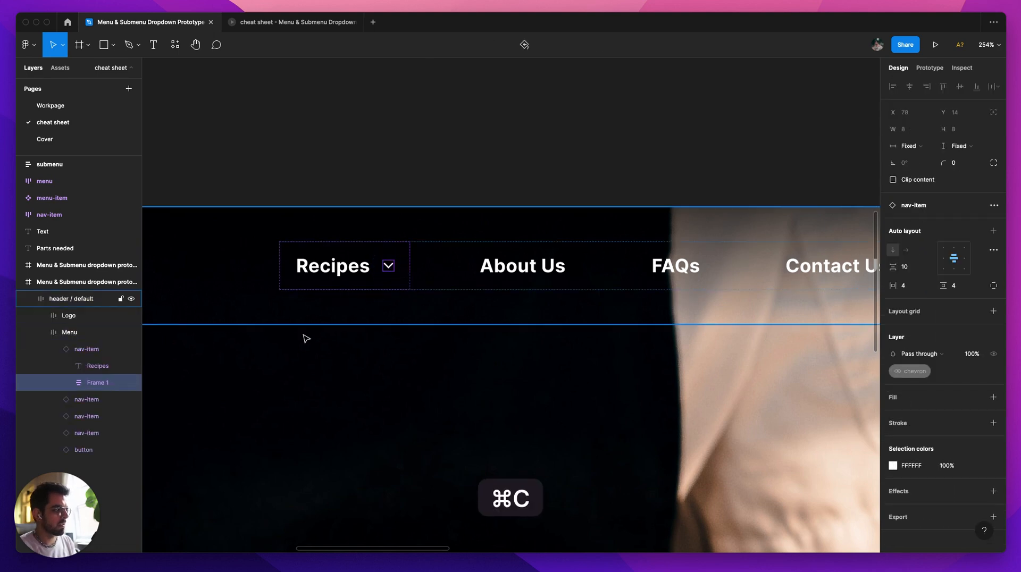
Step: Paste the chevron frame after the text in both the default and hover variants on the Workpage
left_click(51, 106)
key("super+v")
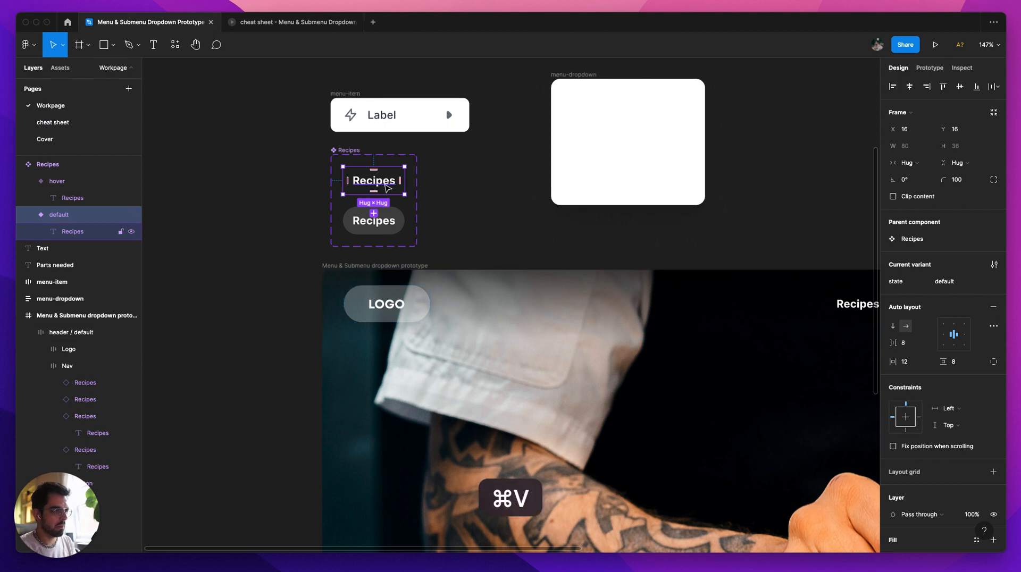
scroll(389, 189, "up", 5)
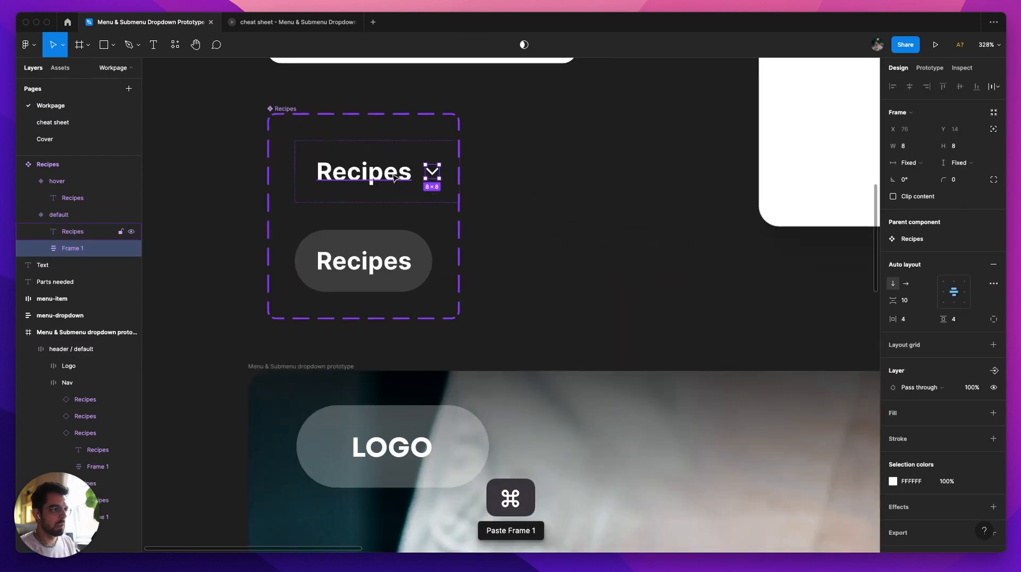
key("alt")
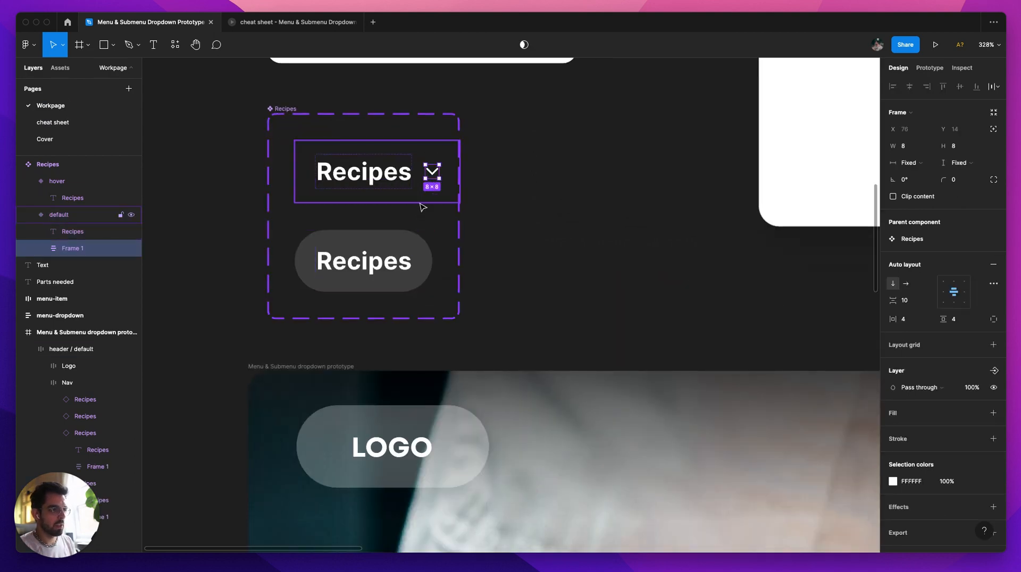
key("super+c")
left_click(426, 255)
key("super+v")
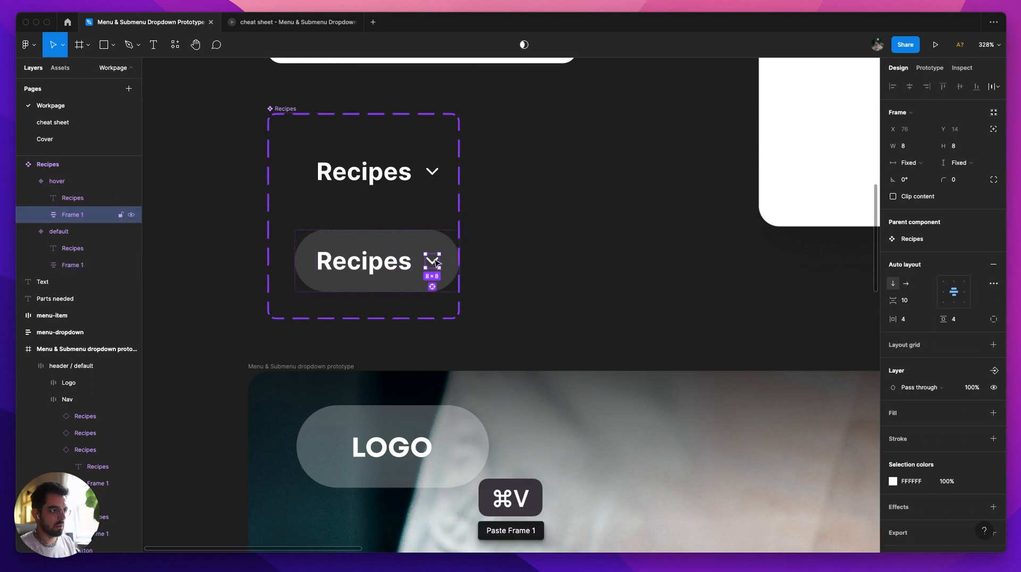
Step: Shift the hover variant's chevron slightly down by setting its frame's auto layout alignment to top centre
scroll(435, 261, "up", 6)
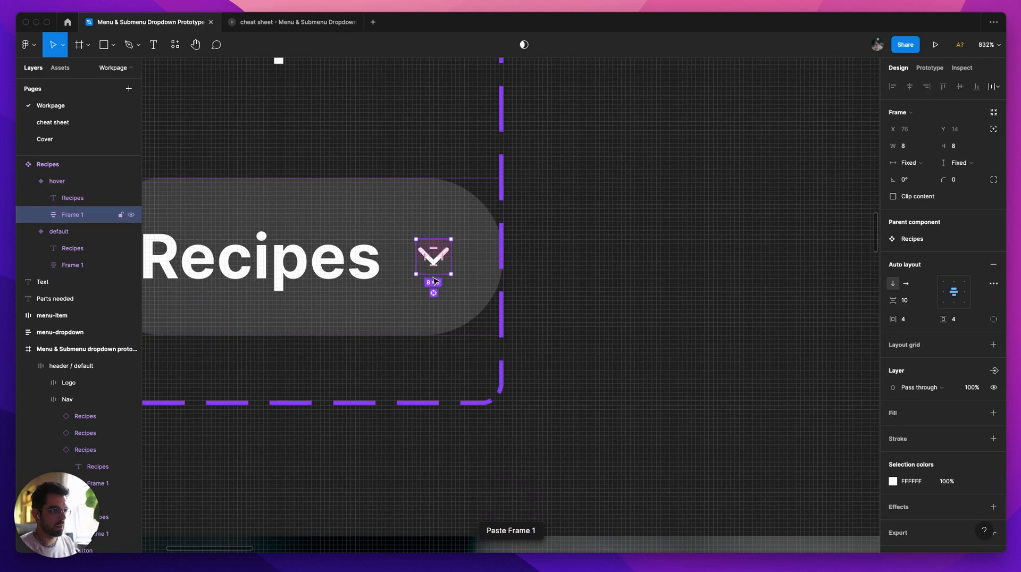
left_click(954, 302)
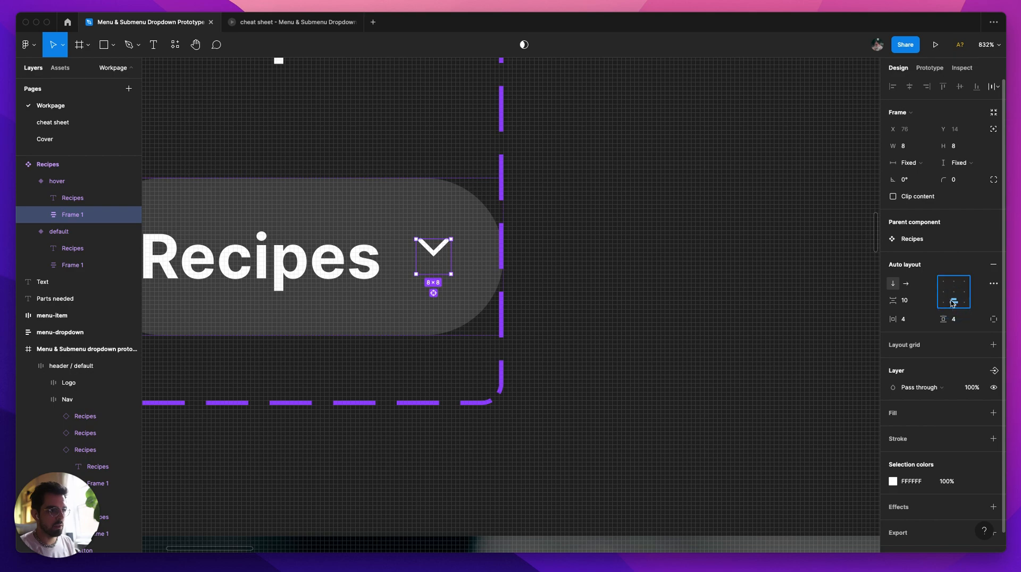
left_click(955, 285)
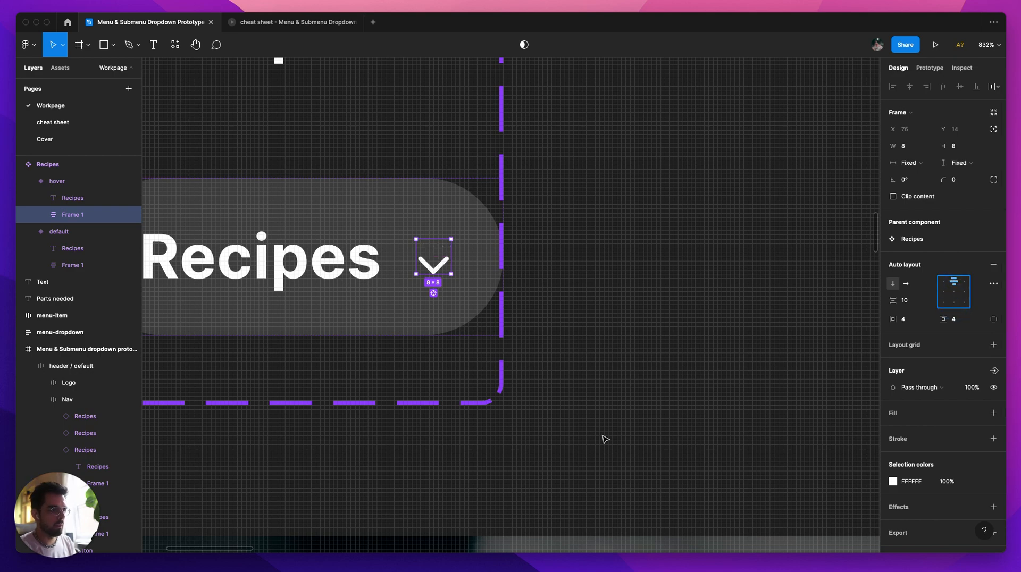
left_click(683, 307)
scroll(432, 298, "down", 10)
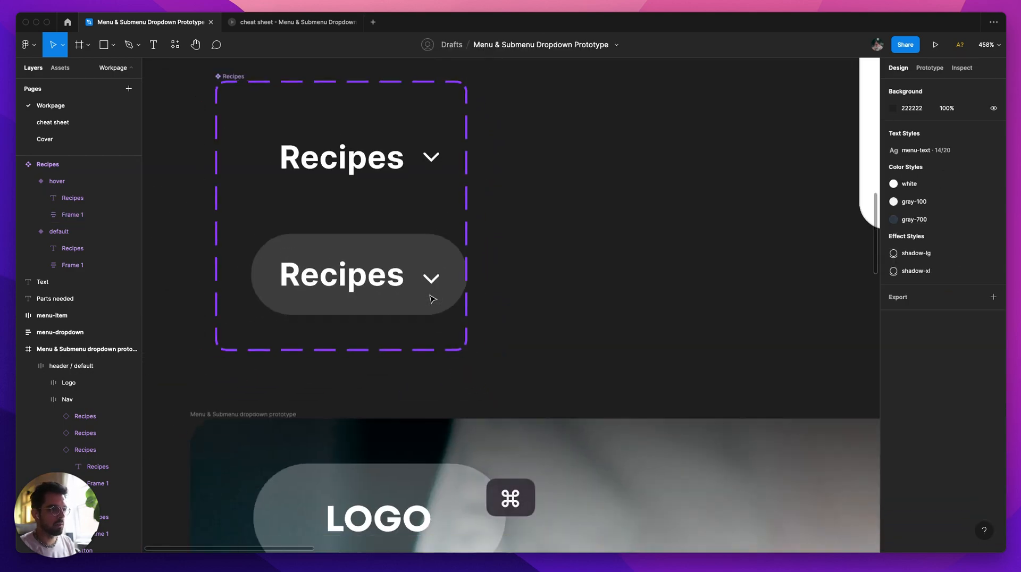
Step: Widen the Recipes component set so that both variants fit inside with space after the chevrons
left_click_drag(495, 236, 532, 295)
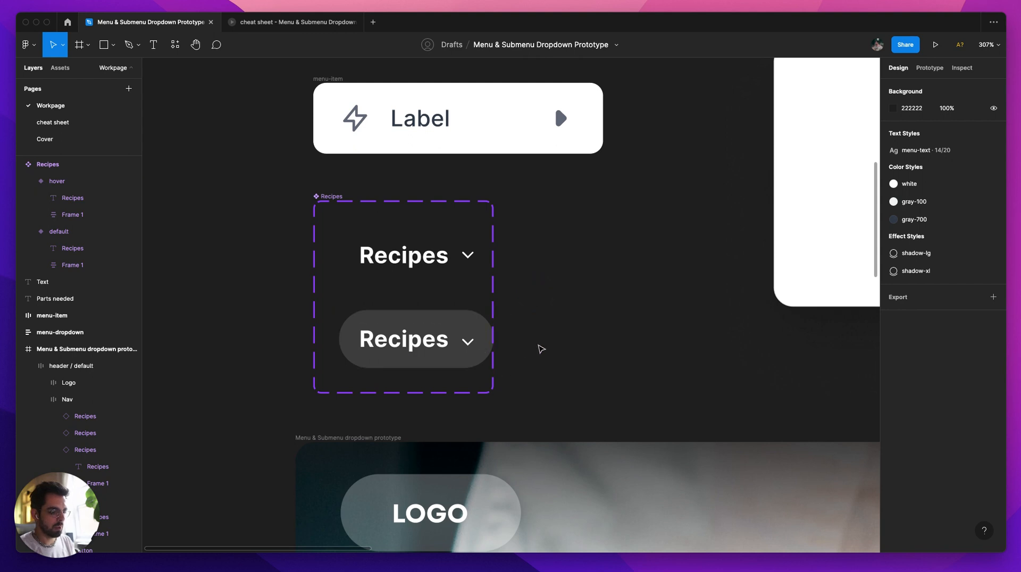
key("shift+e")
left_click(458, 263)
key("super+z")
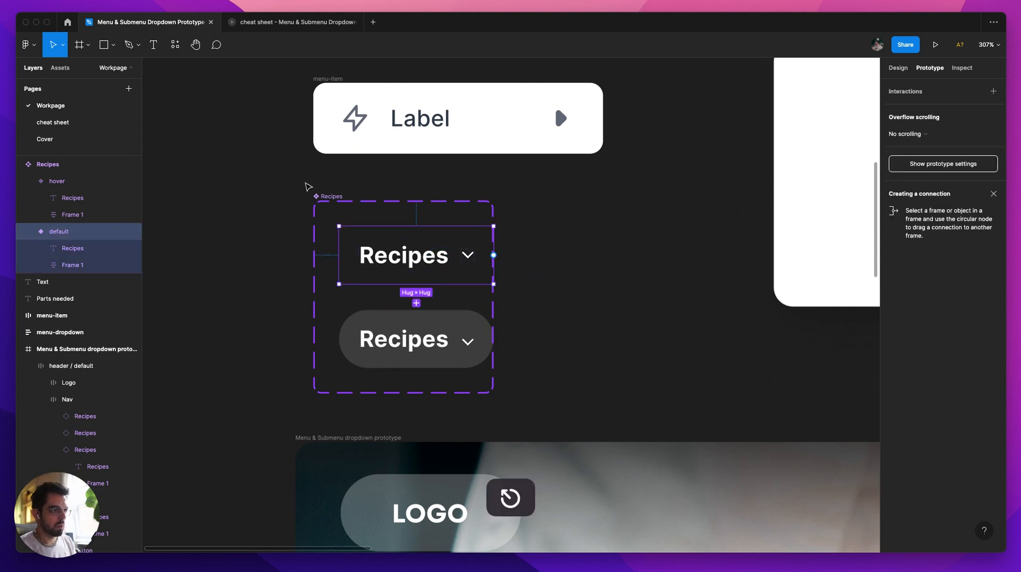
left_click(336, 199)
left_click_drag(494, 287, 531, 288)
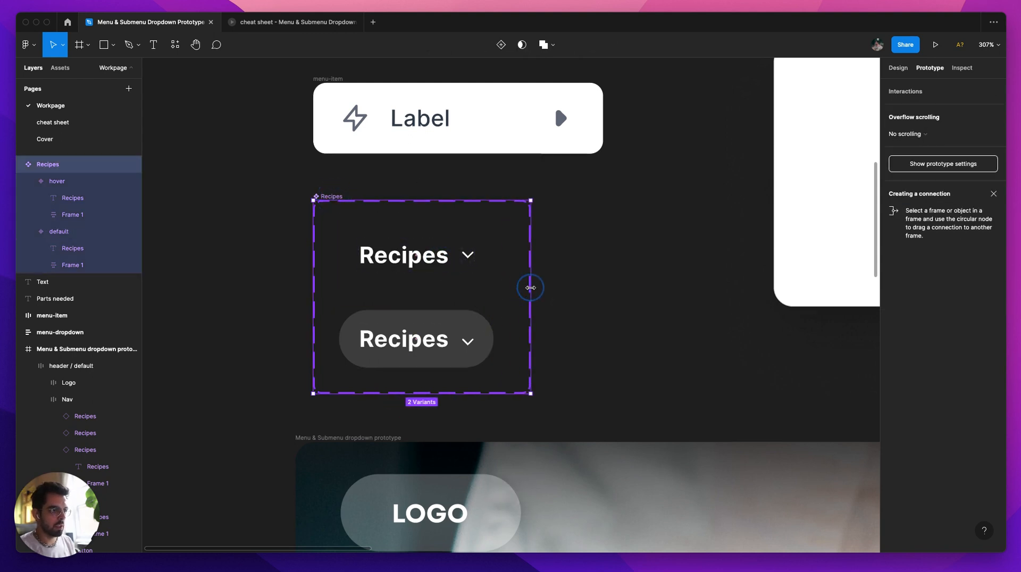
Step: Select the default variant and switch back and forth between its design and prototype settings
left_click(441, 262)
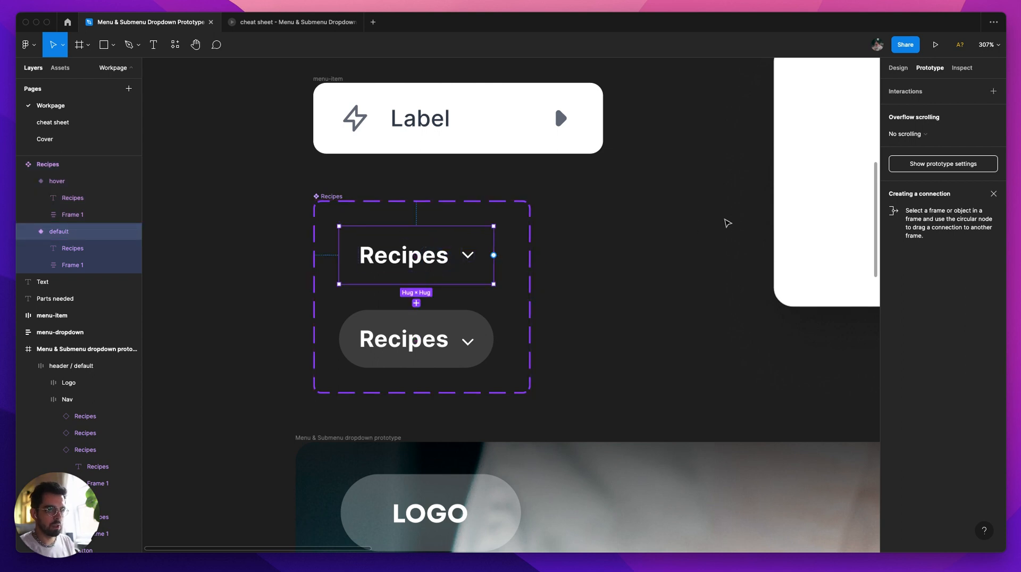
left_click(899, 67)
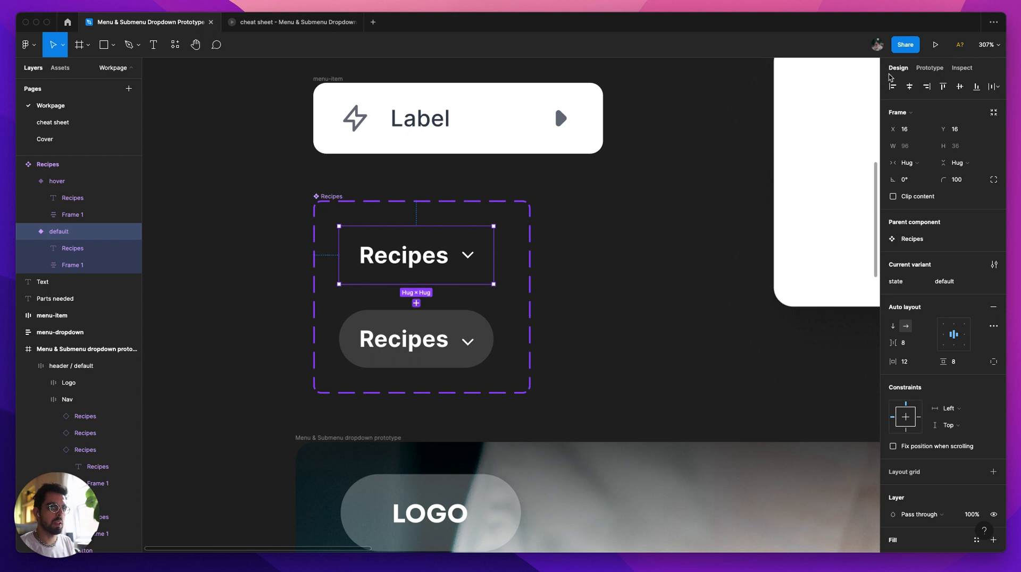
left_click(926, 70)
key("shift+e")
key("shift+e")
key("shift+e")
key("shift+e")
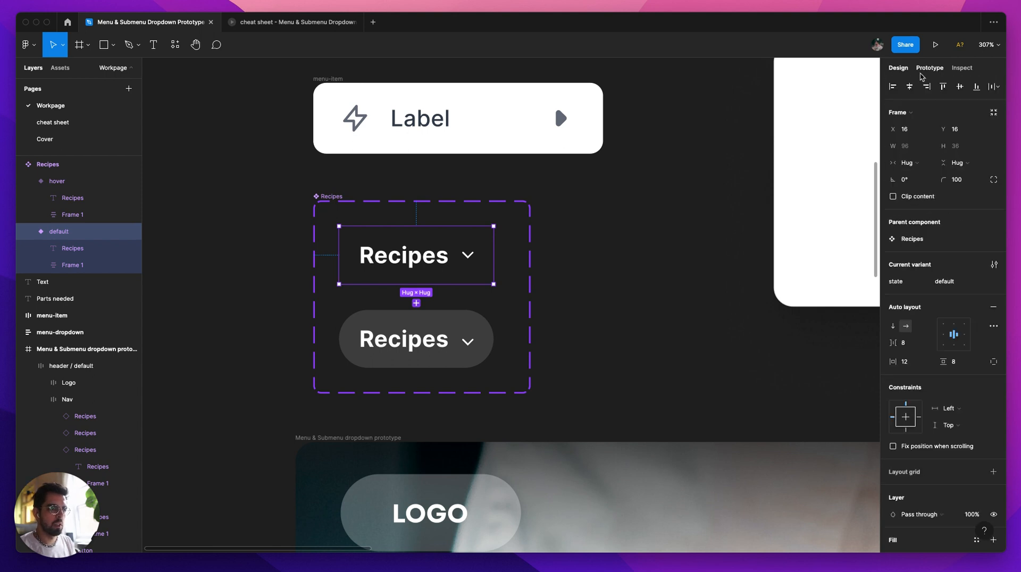
Step: Add an interaction on the Recipes default variant that changes it to the hover state with the While hovering trigger
left_click(905, 73)
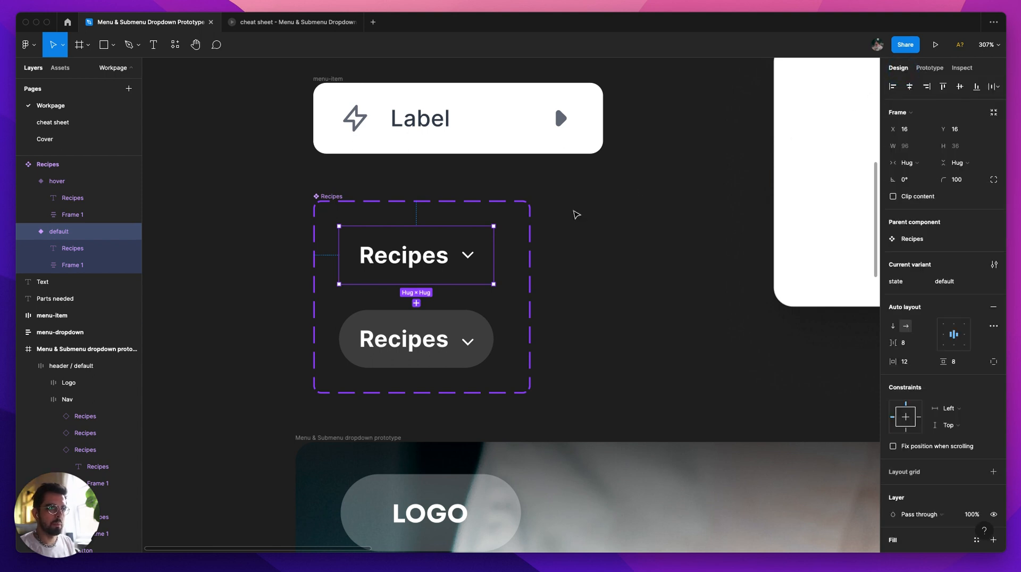
key("shift+e")
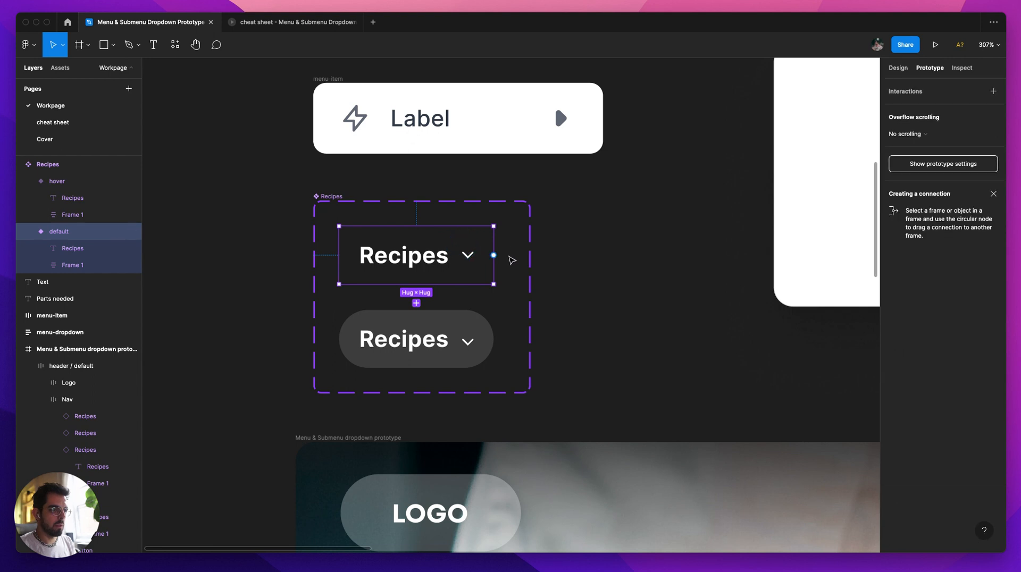
left_click_drag(494, 255, 470, 330)
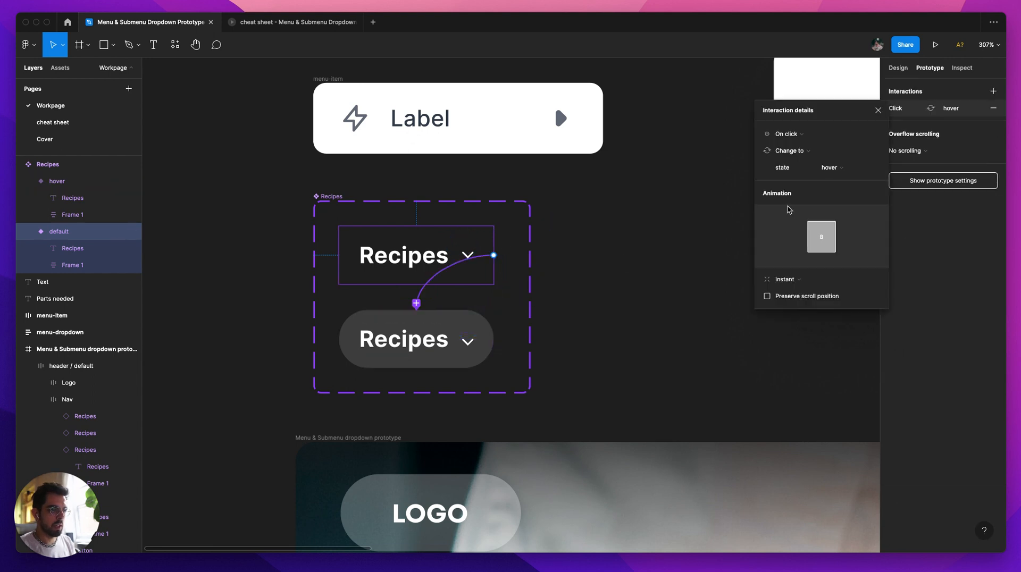
left_click(788, 134)
left_click(793, 157)
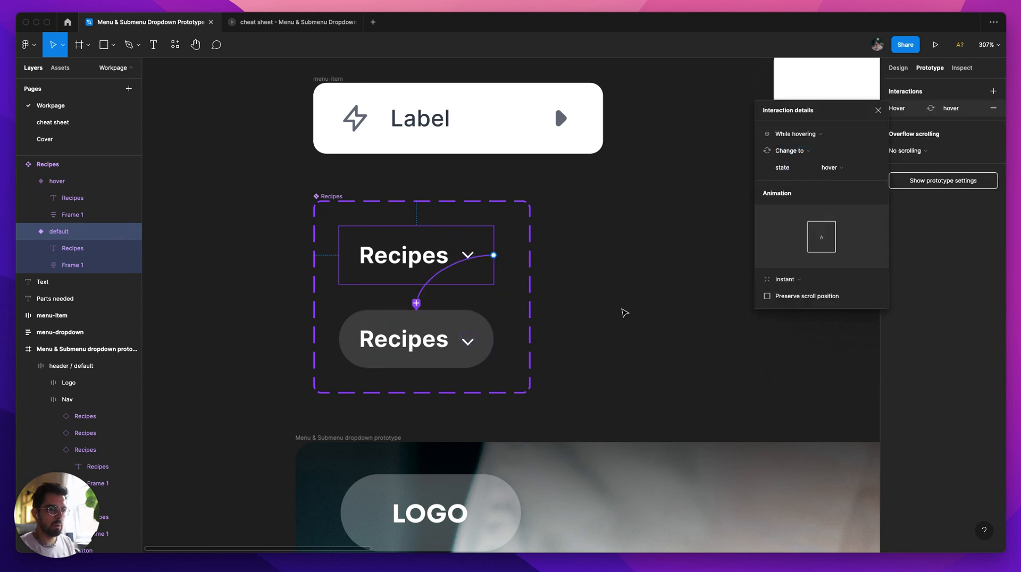
left_click(679, 319)
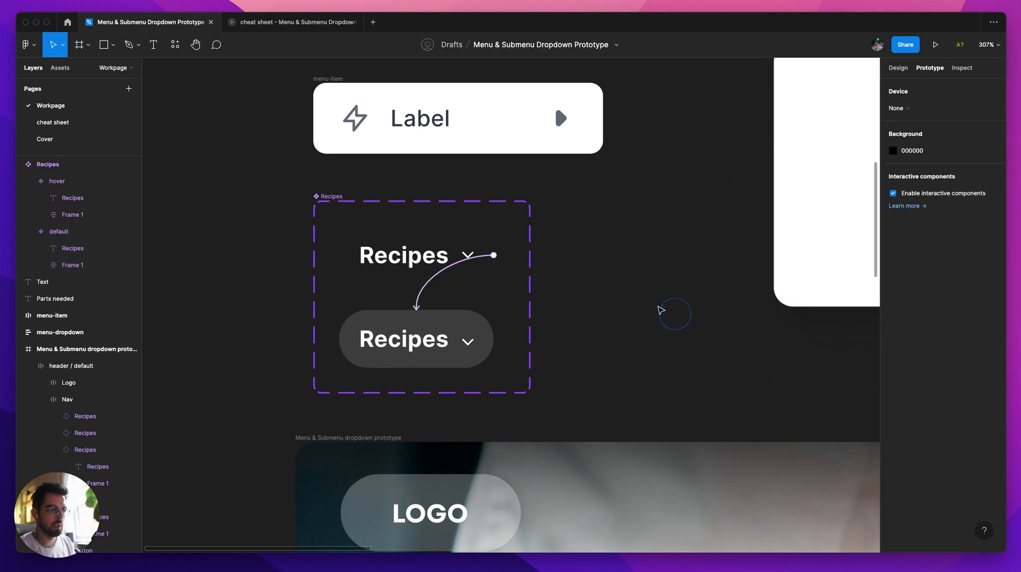
Step: Create a boolean component property named "submenu" with the value False for the visibility of the chevron frames in both Recipes variants
scroll(495, 331, "down", 2)
scroll(494, 331, "down", 3)
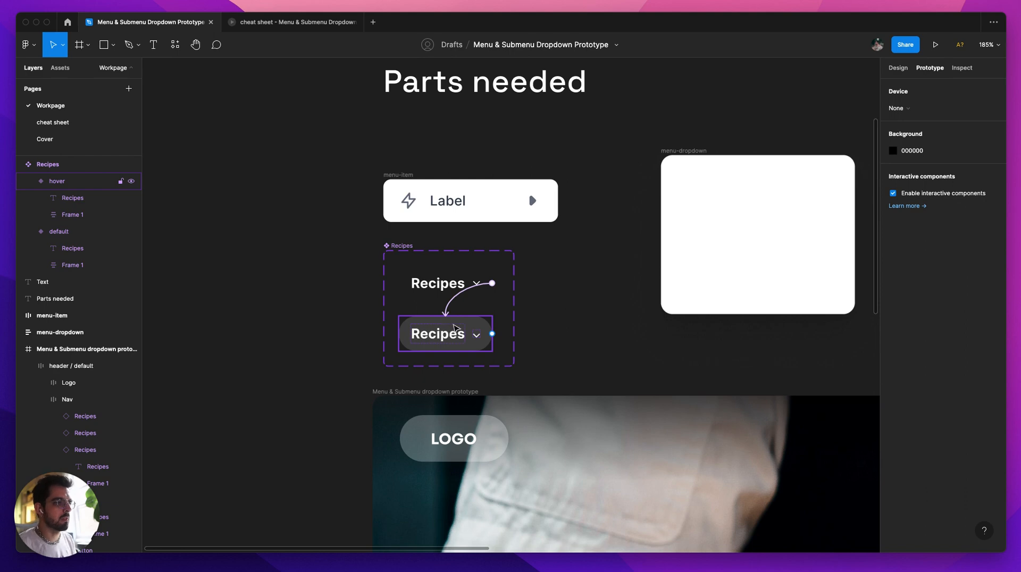
scroll(552, 335, "down", 6)
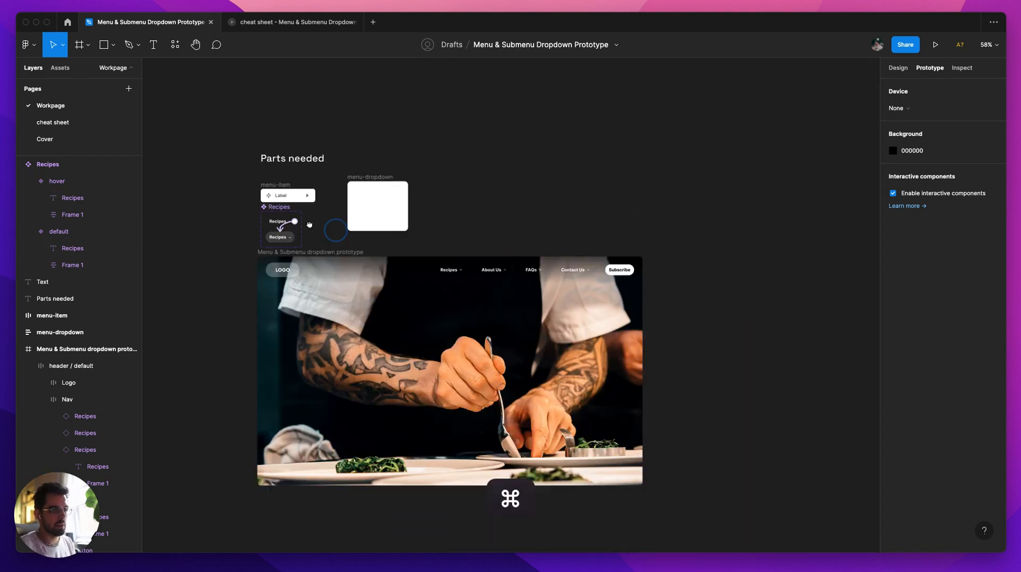
scroll(266, 217, "up", 8)
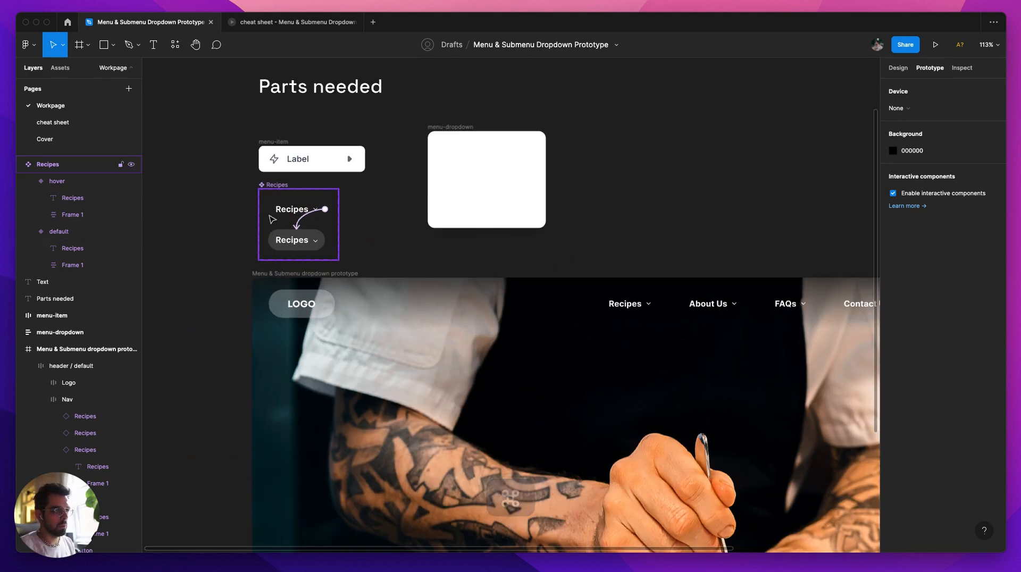
key("shift+e")
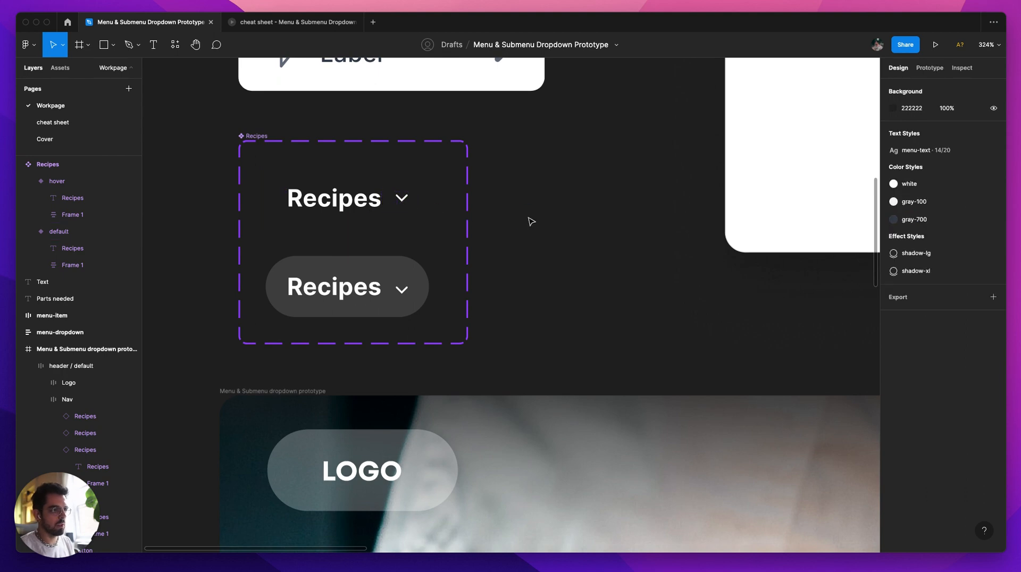
left_click(401, 200, "super")
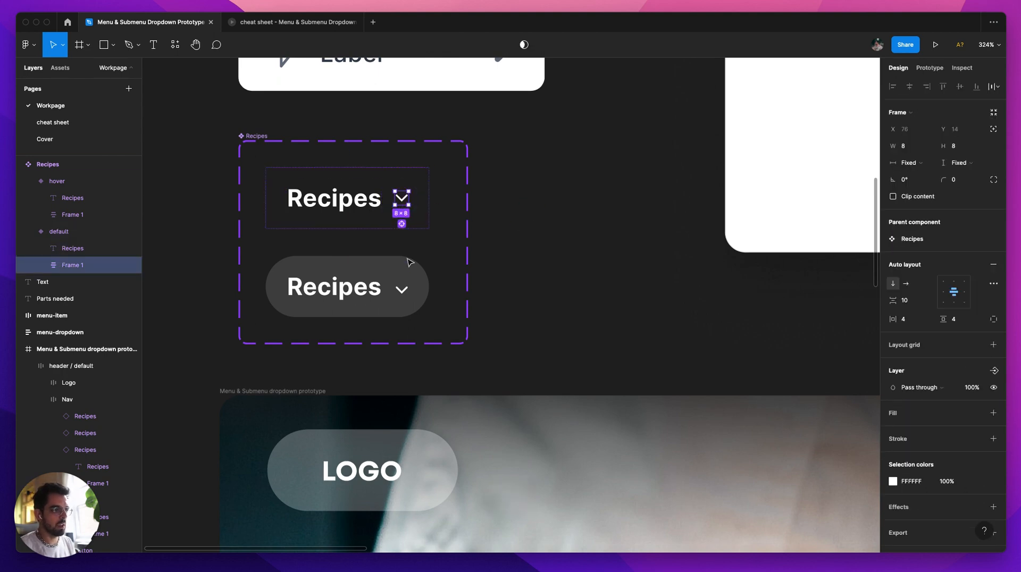
left_click(403, 225)
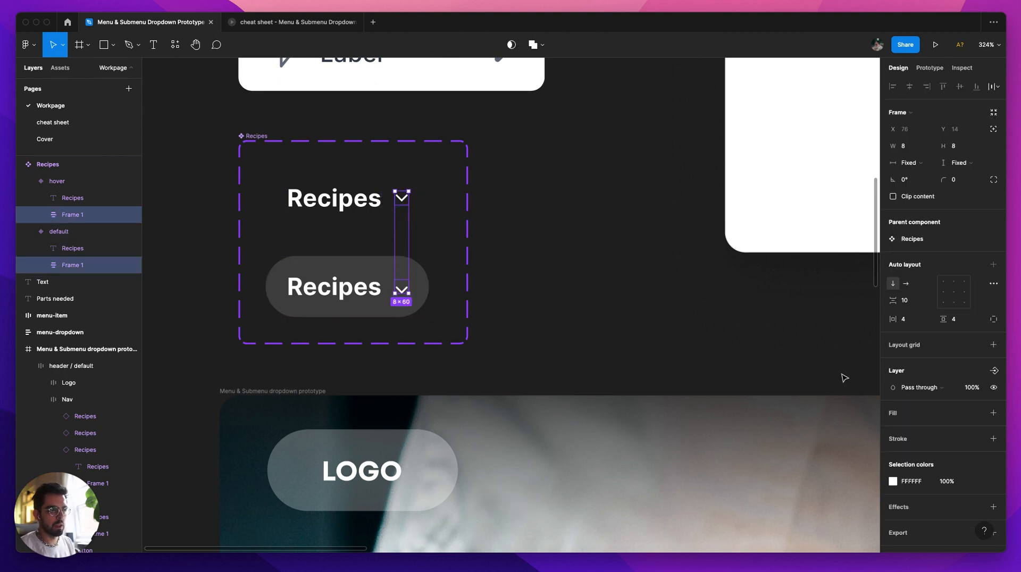
left_click(995, 372)
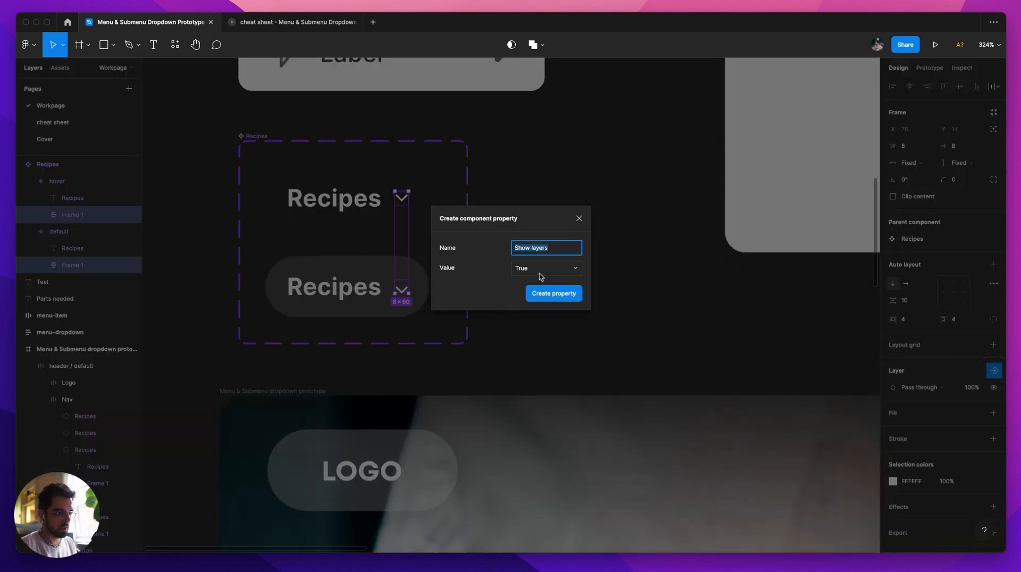
type("submenu")
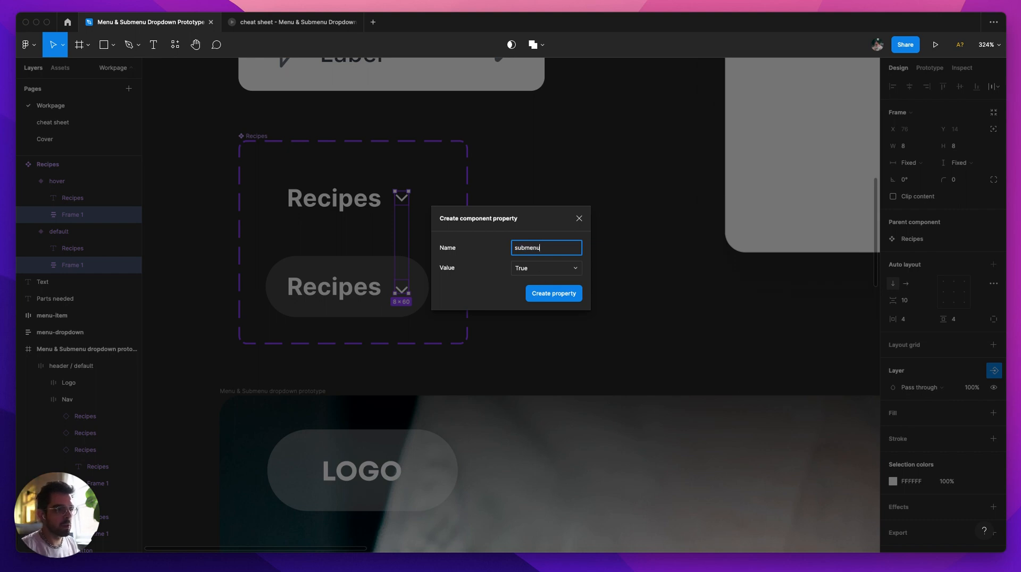
left_click(544, 274)
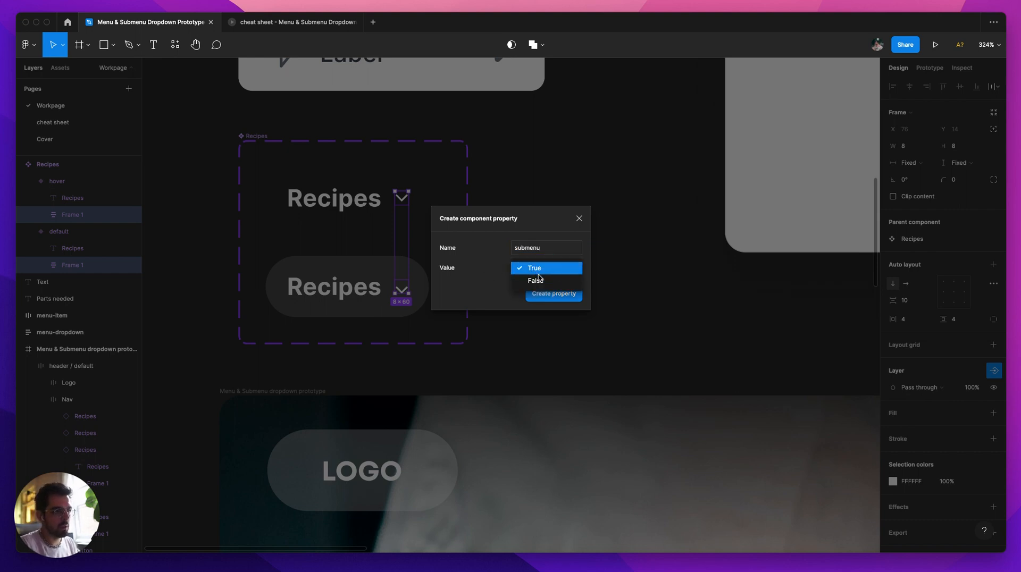
left_click(544, 280)
left_click(557, 305)
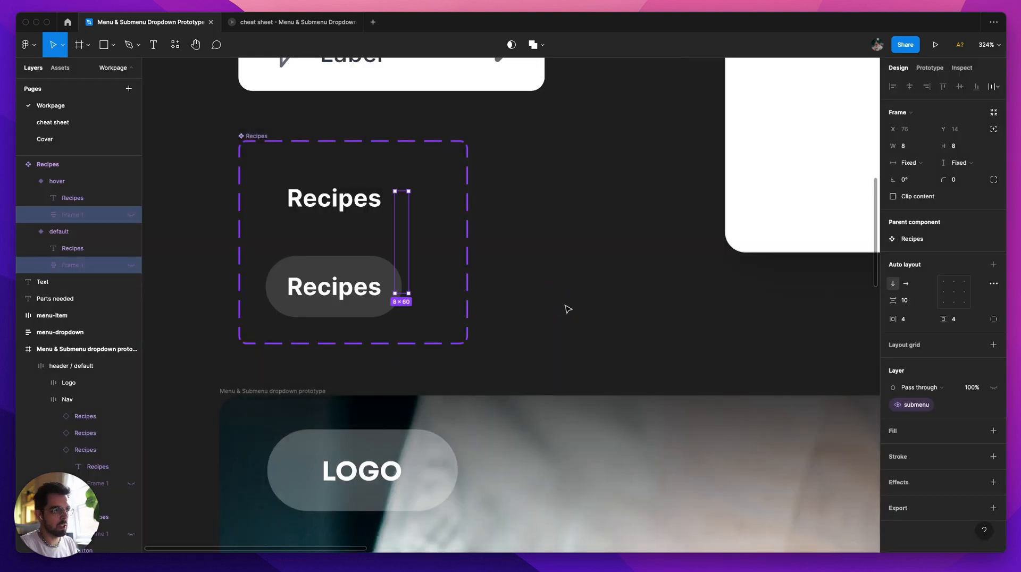
Step: Examine the header's Recipes instance and both Recipes variants to see where the submenu property is offered
scroll(565, 308, "down", 6)
left_click_drag(743, 331, 513, 238)
scroll(547, 231, "right", 2)
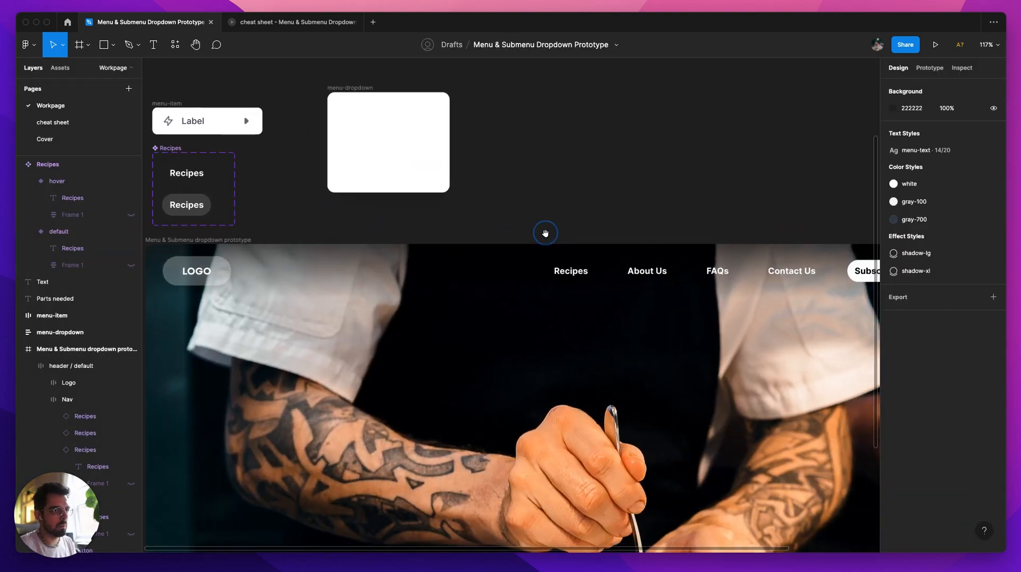
left_click(581, 274)
left_click(580, 274)
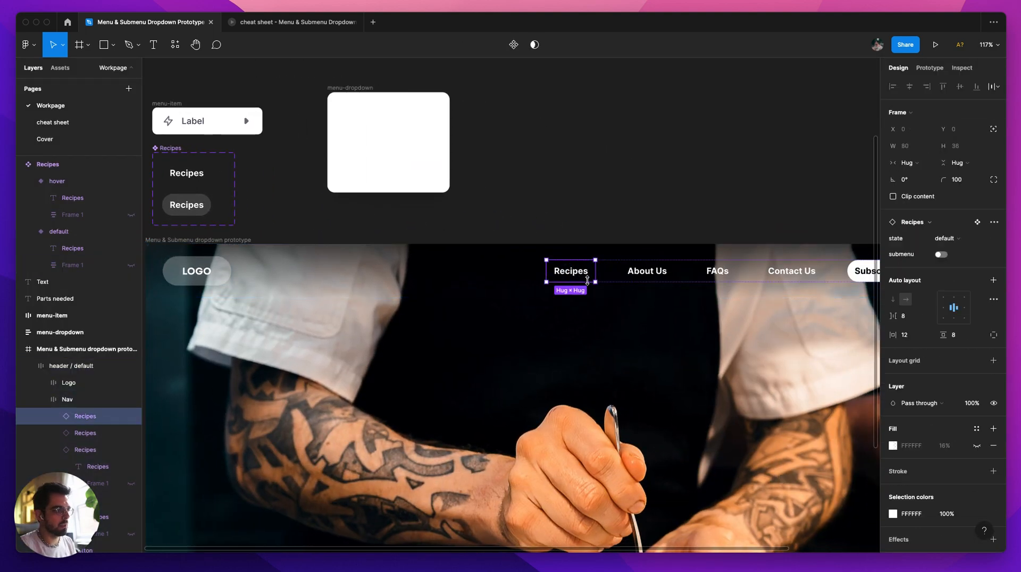
left_click(202, 174)
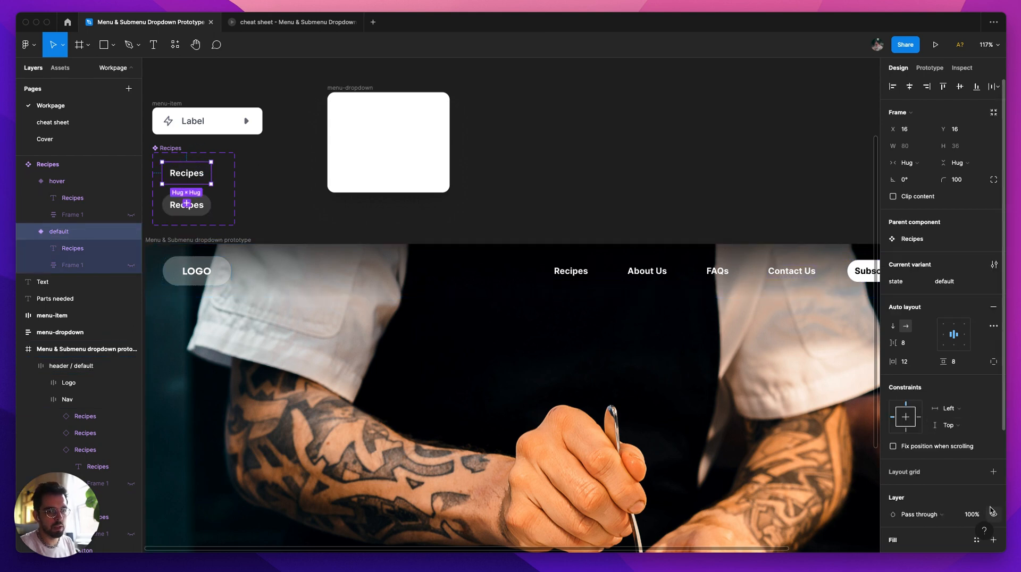
scroll(992, 511, "down", 5)
scroll(197, 202, "down", 1)
left_click(197, 189)
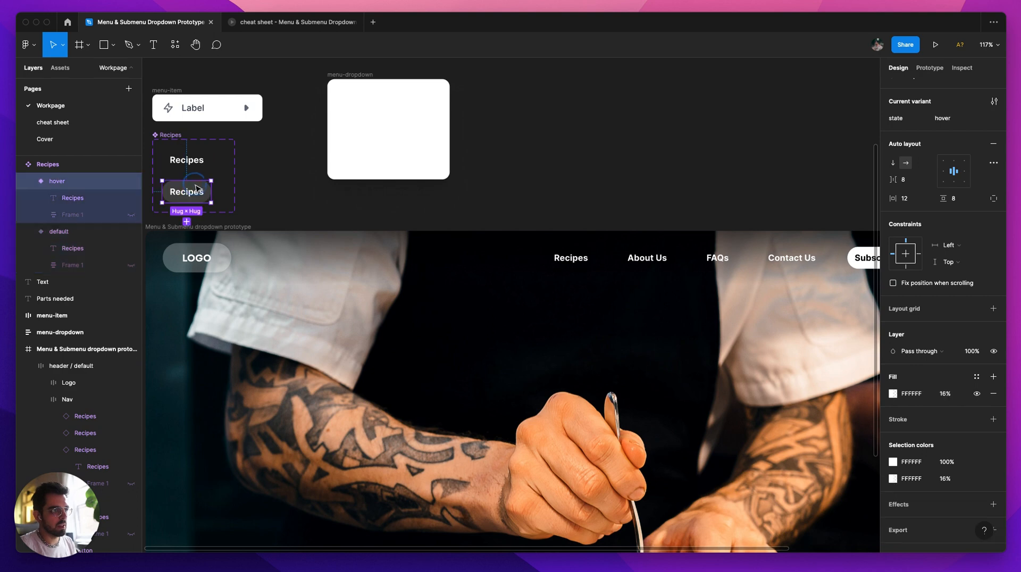
scroll(969, 359, "up", 5)
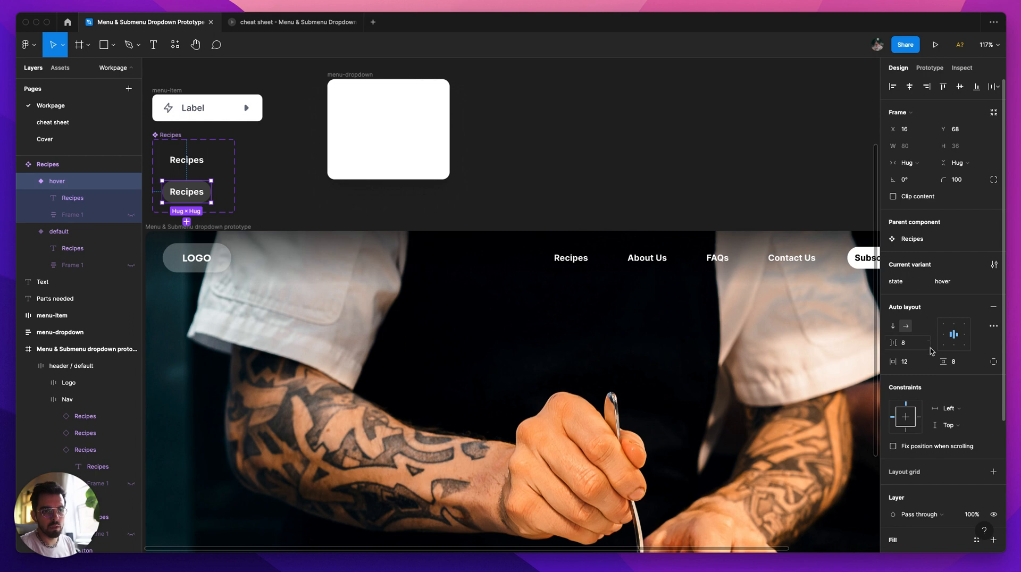
scroll(941, 388, "down", 2)
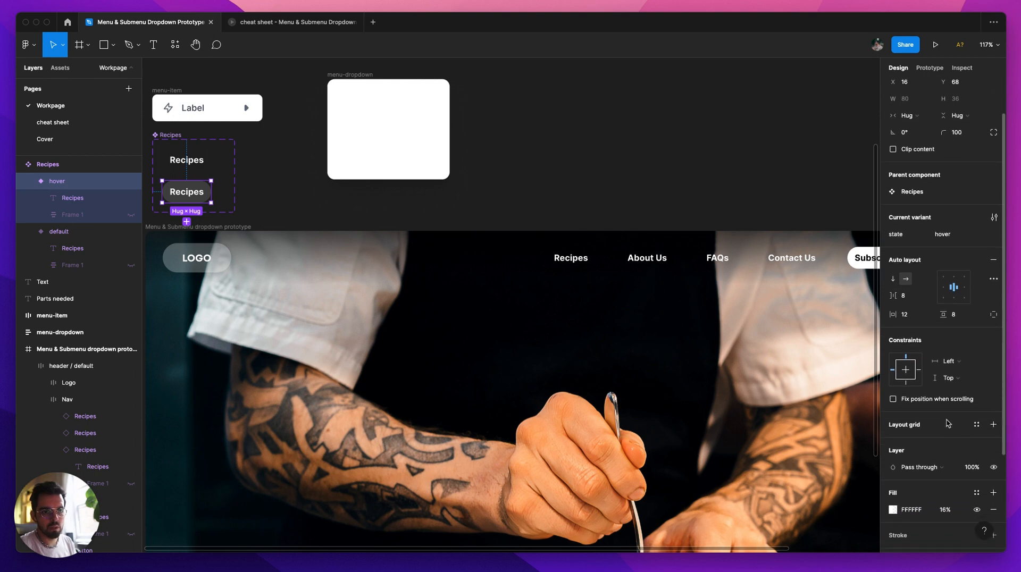
Step: View the submenu property's settings on the Recipes component set without changing them
left_click(169, 135)
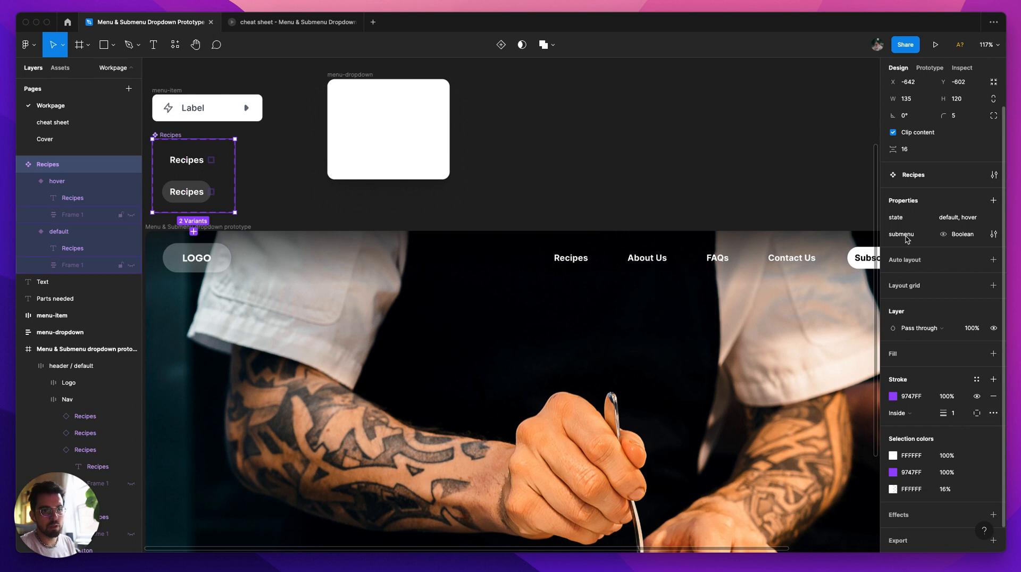
left_click(995, 235)
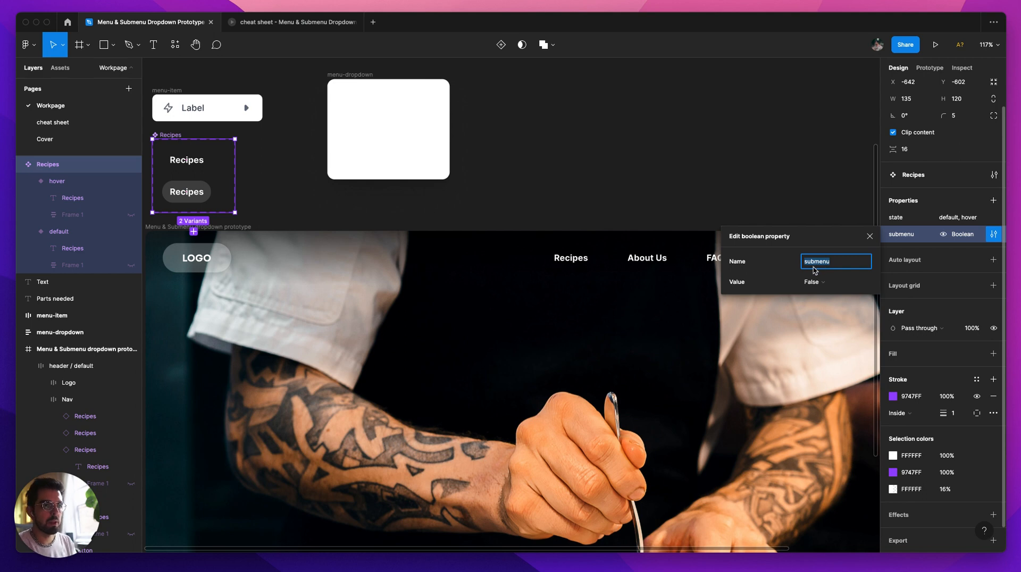
left_click(870, 236)
left_click(686, 219)
Step: Enable the submenu property on the Recipes item in the header navigation
double_click(577, 262)
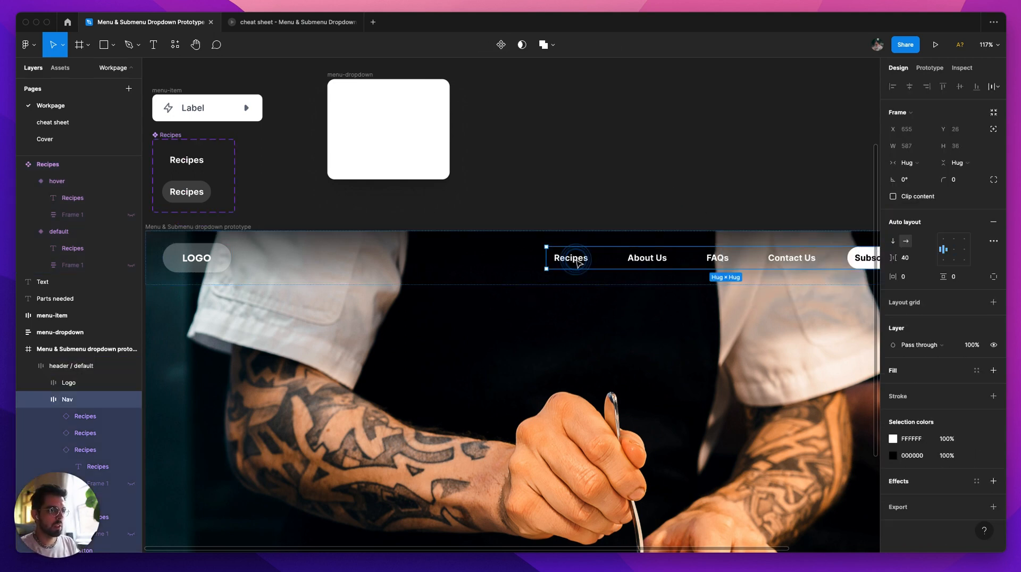
left_click(578, 262)
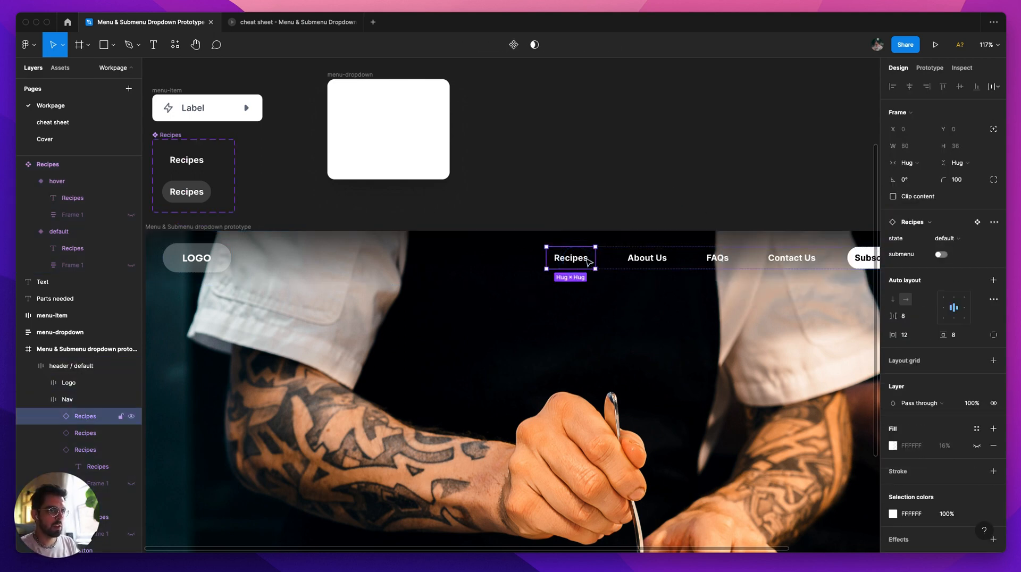
left_click(941, 256)
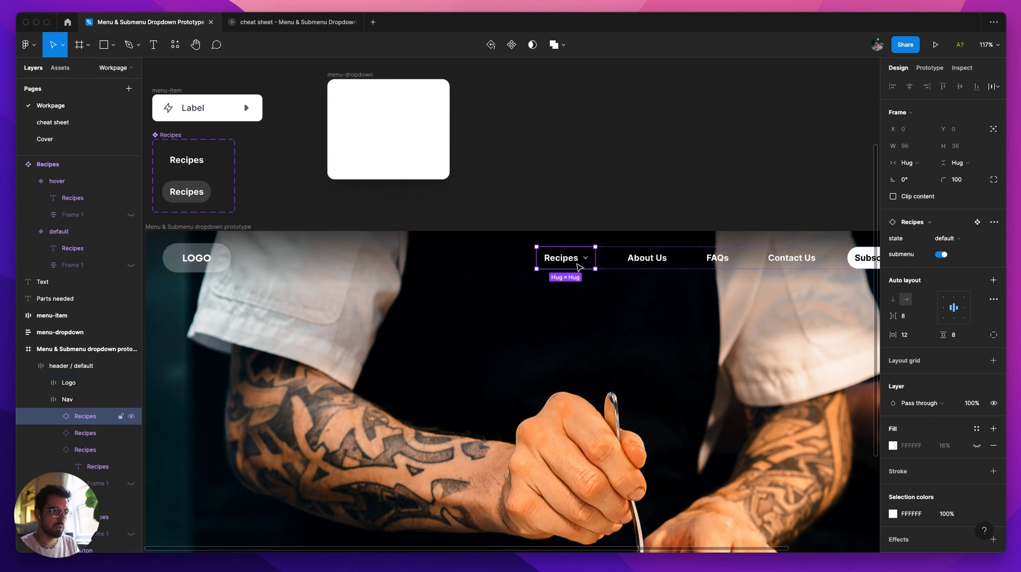
left_click(612, 208)
Step: Preview the Menu & Submenu dropdown prototype frame, closing the old cheat sheet preview, and return to the design file
scroll(659, 278, "down", 2)
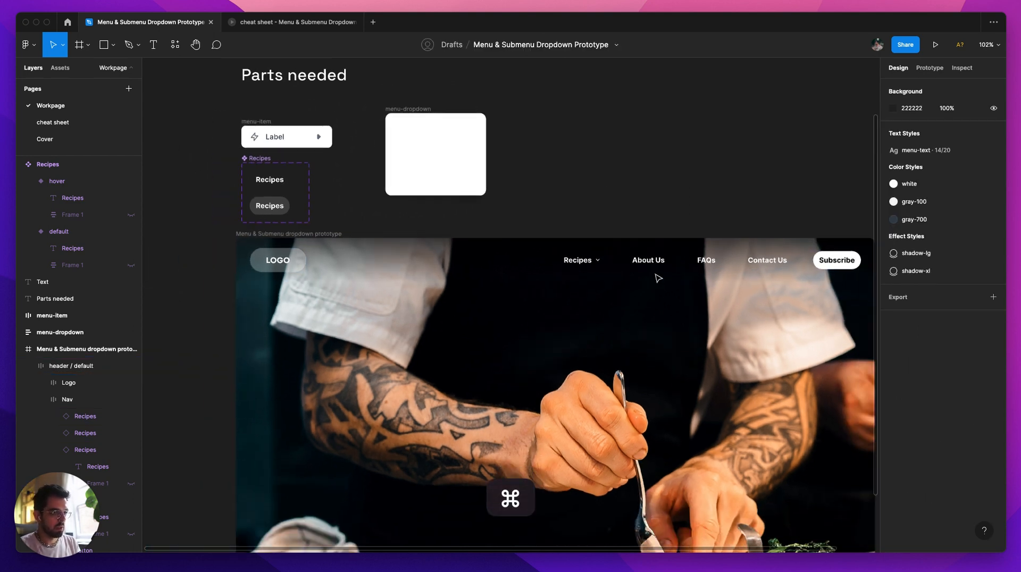
left_click(265, 237)
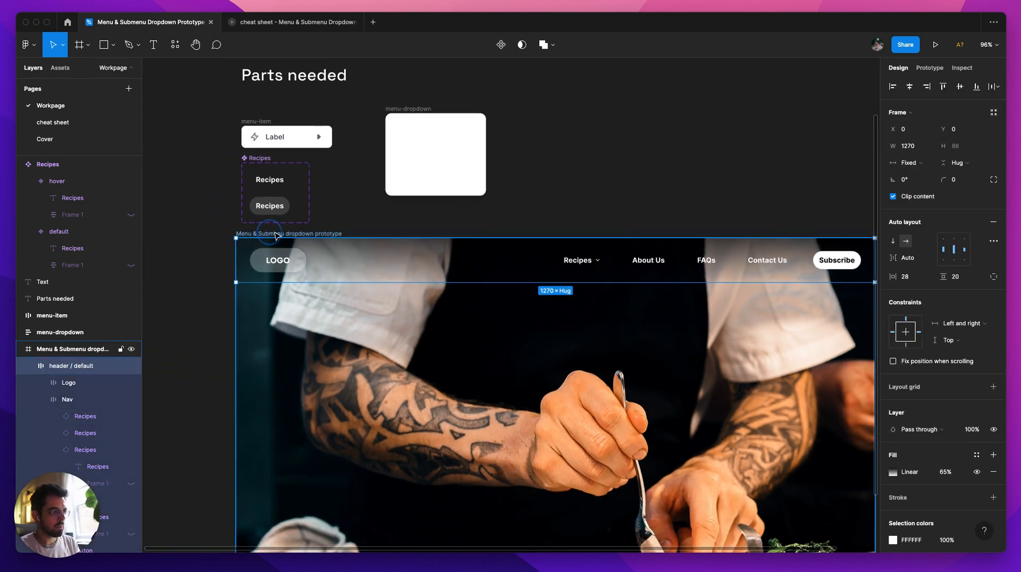
left_click(265, 234)
left_click(936, 45)
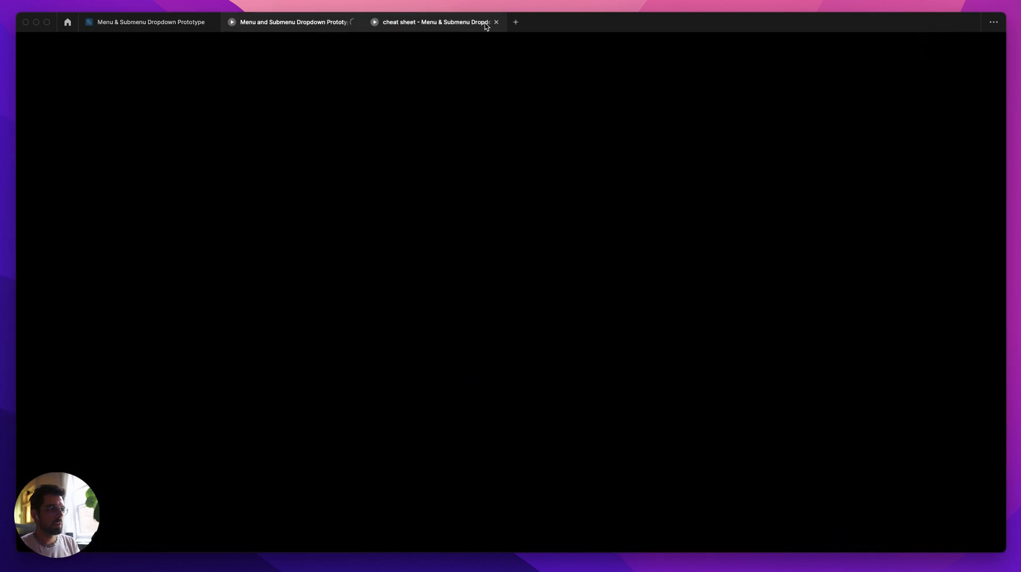
left_click(497, 22)
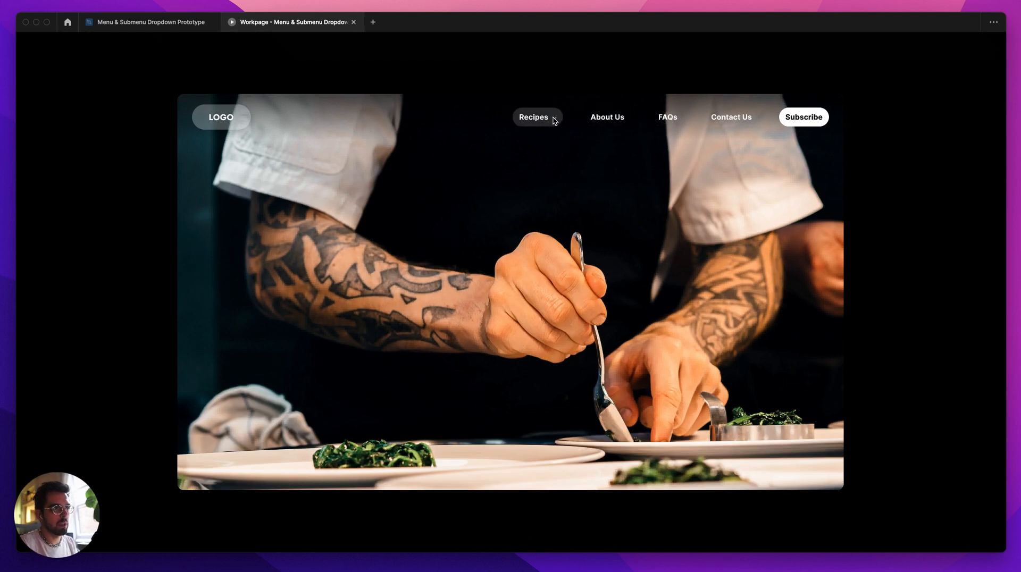
left_click(152, 22)
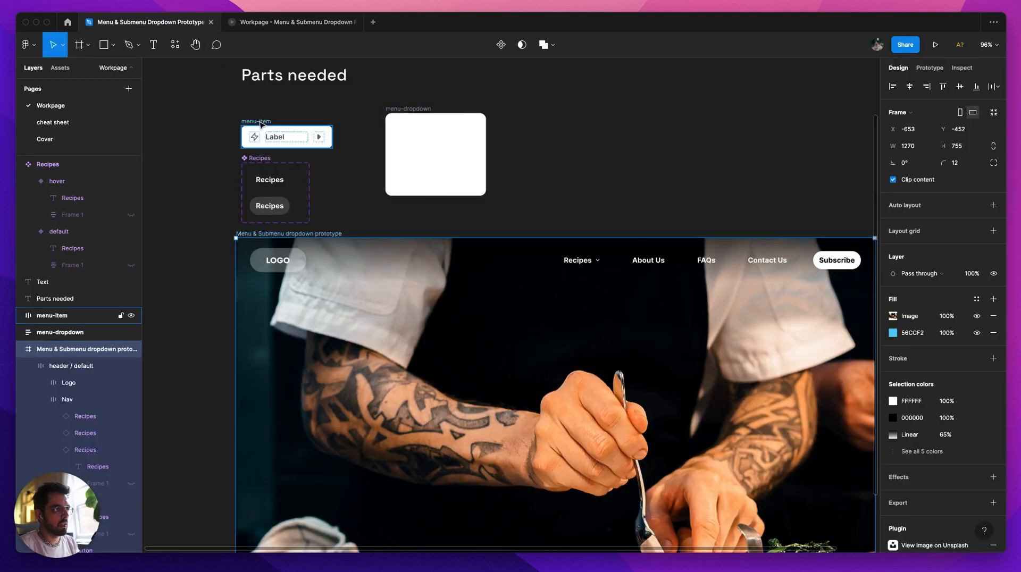
Step: Rearrange the parts by moving menu-item up, menu-dropdown level with it, and the Recipes component set outside the prototype frame's left edge
left_click_drag(263, 126, 262, 101)
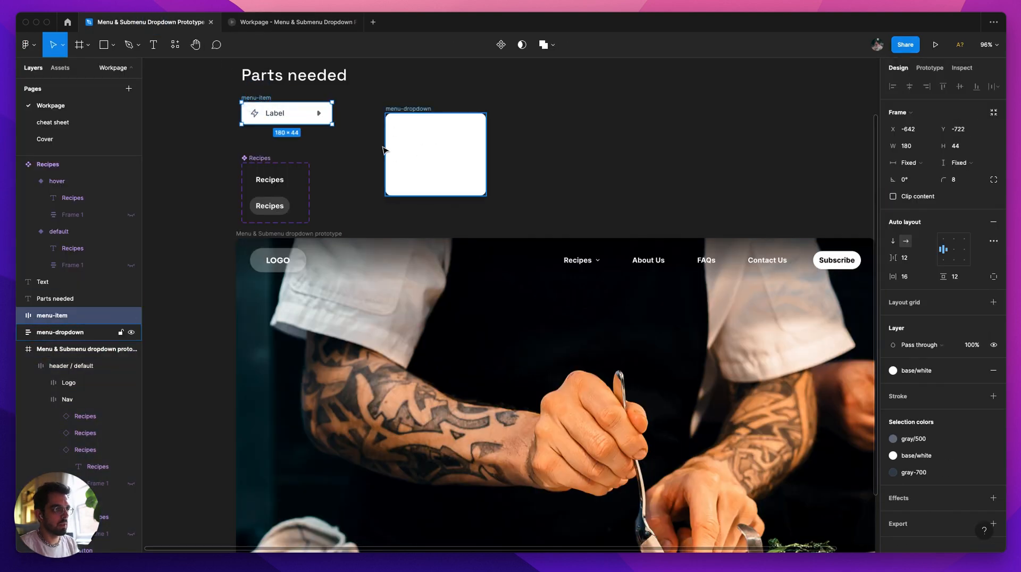
left_click(409, 146)
left_click_drag(353, 142, 293, 255)
scroll(332, 181, "left", 5)
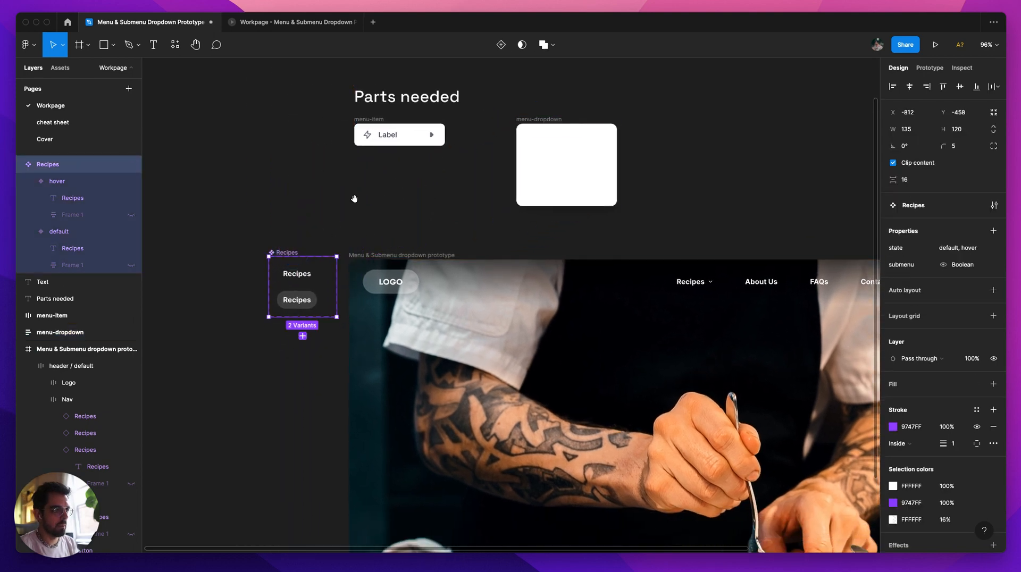
Step: Examine the menu-item frame's auto layout settings and its lightning-bolt icon, Label text and caret, including the Label's width sizing options
scroll(354, 199, "up", 5)
left_click(323, 155)
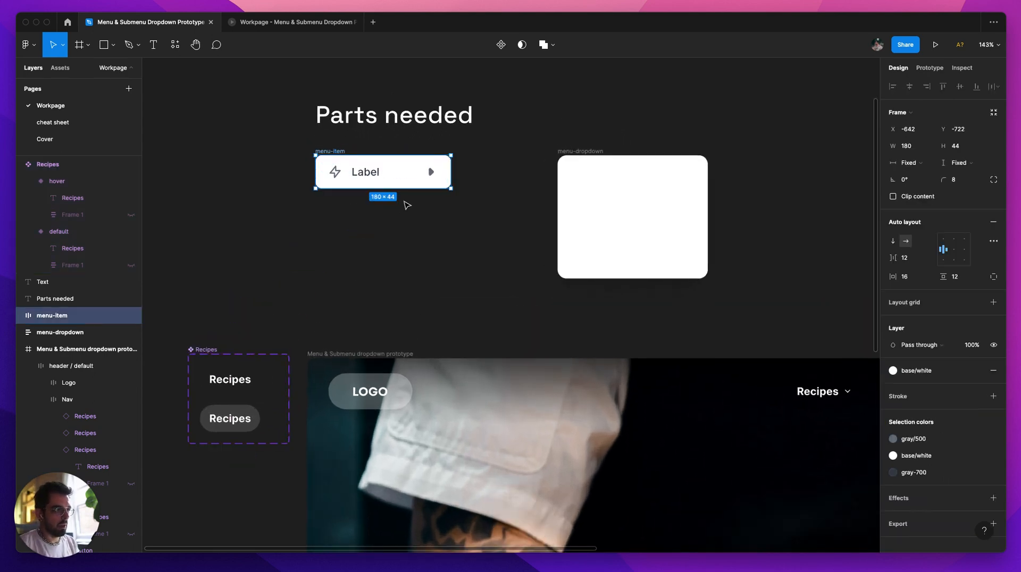
double_click(336, 174)
key("alt")
left_click(367, 174)
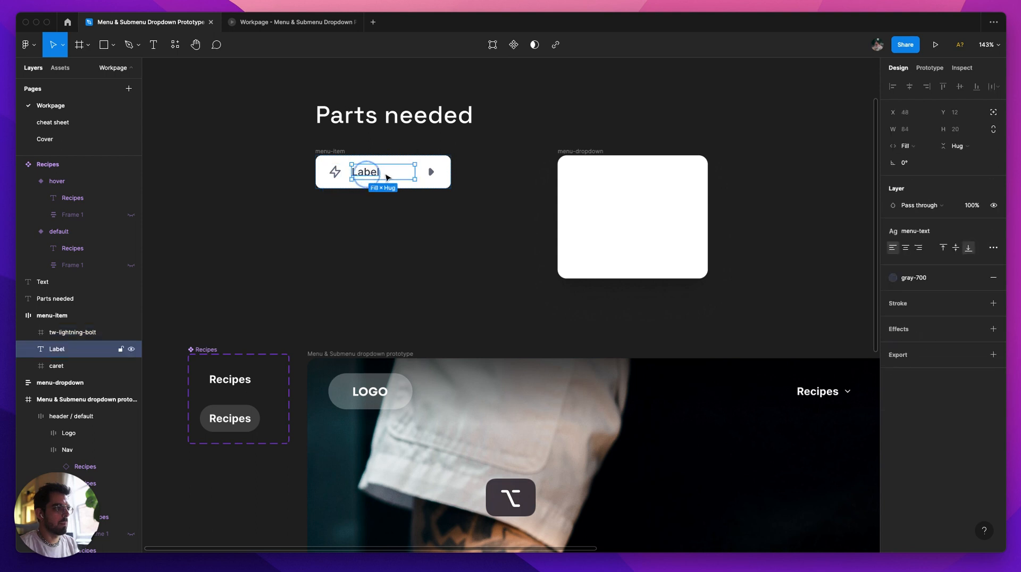
left_click(334, 152)
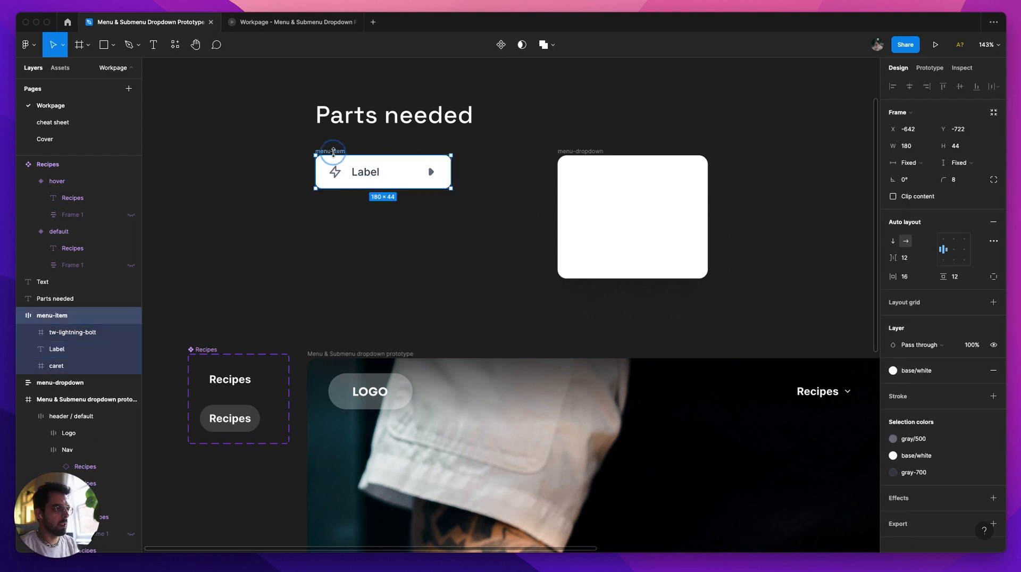
left_click(69, 333)
left_click(57, 369)
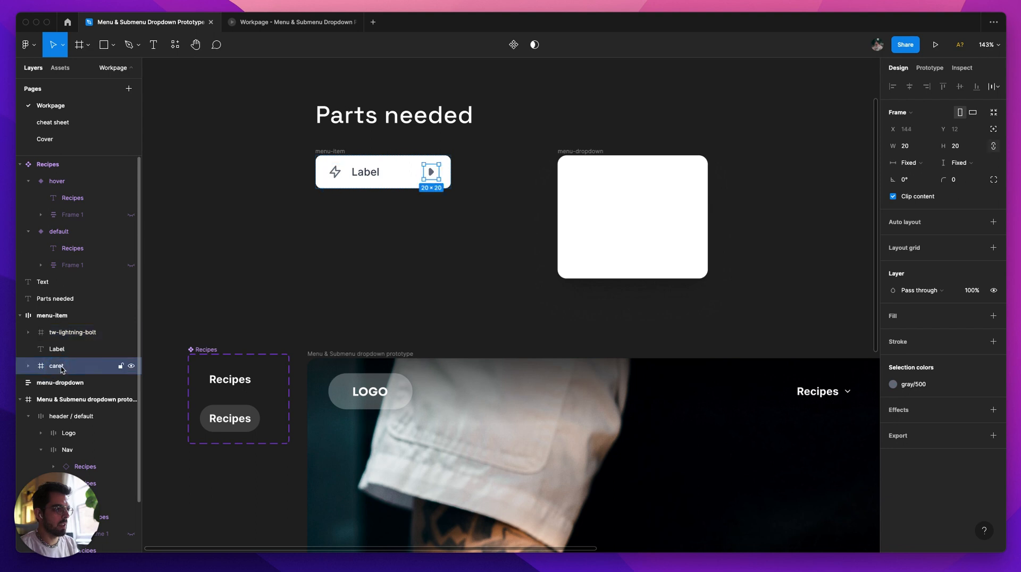
left_click(60, 351)
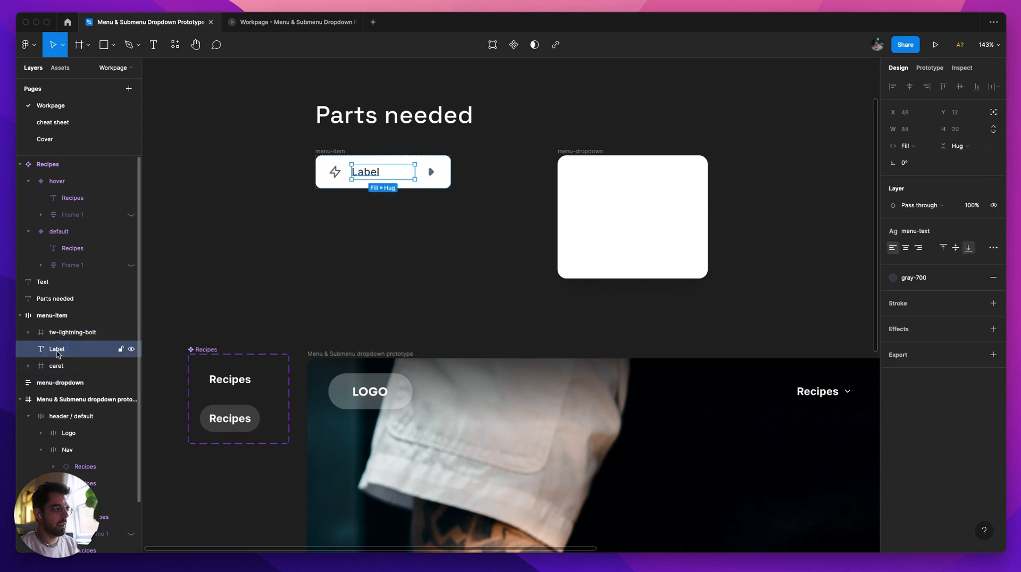
left_click(906, 146)
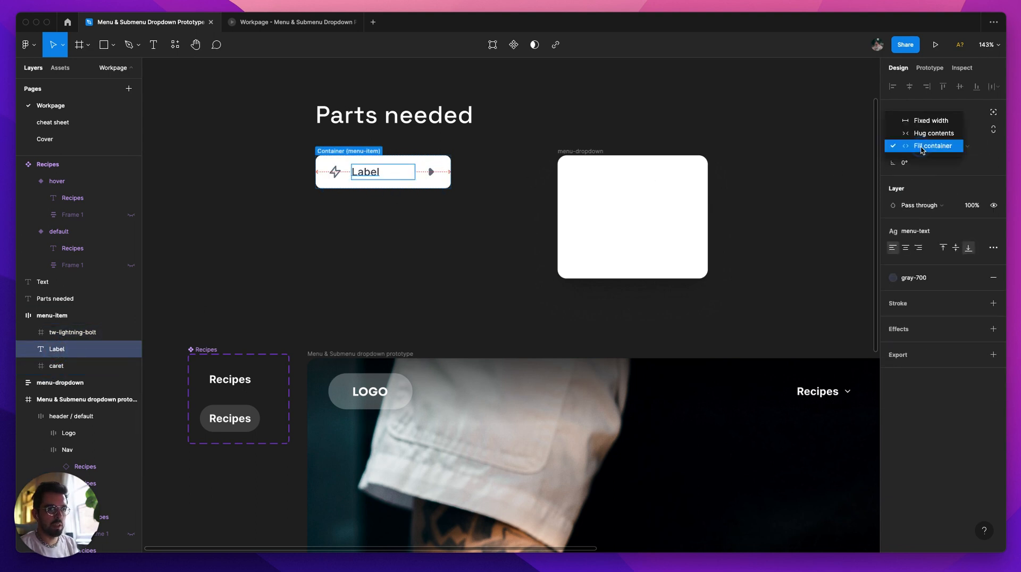
left_click(435, 174)
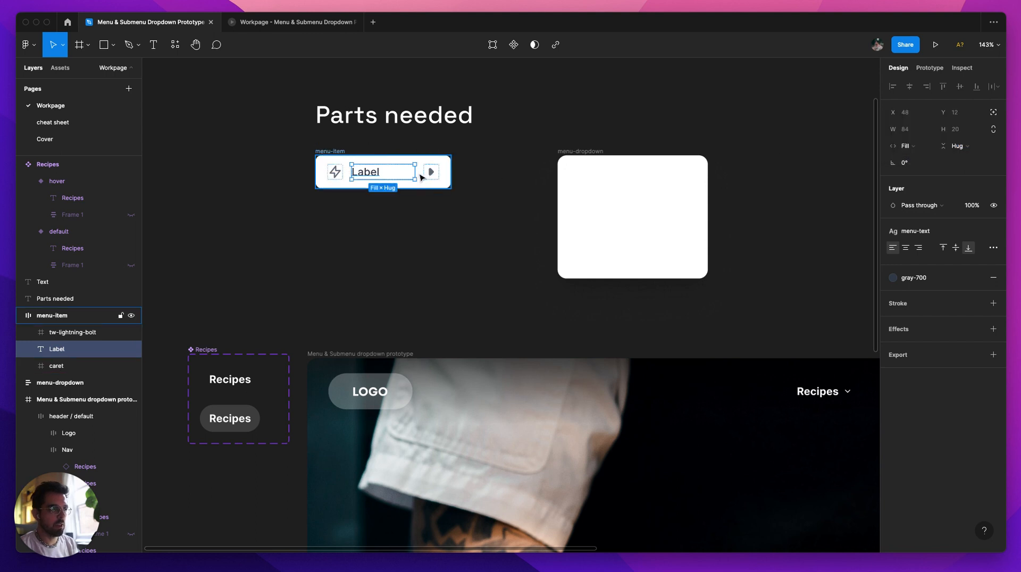
Step: Set the lightning-bolt icon and the Label text inside menu-item to fixed width and fixed height
left_click(335, 172, "shift")
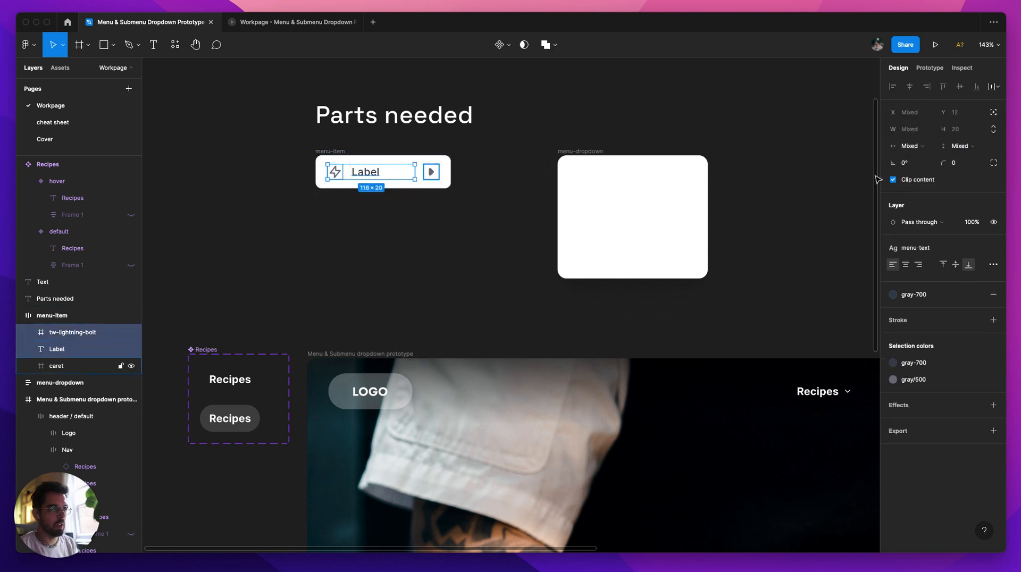
left_click(923, 147)
left_click(916, 164)
left_click(962, 146)
left_click(930, 164)
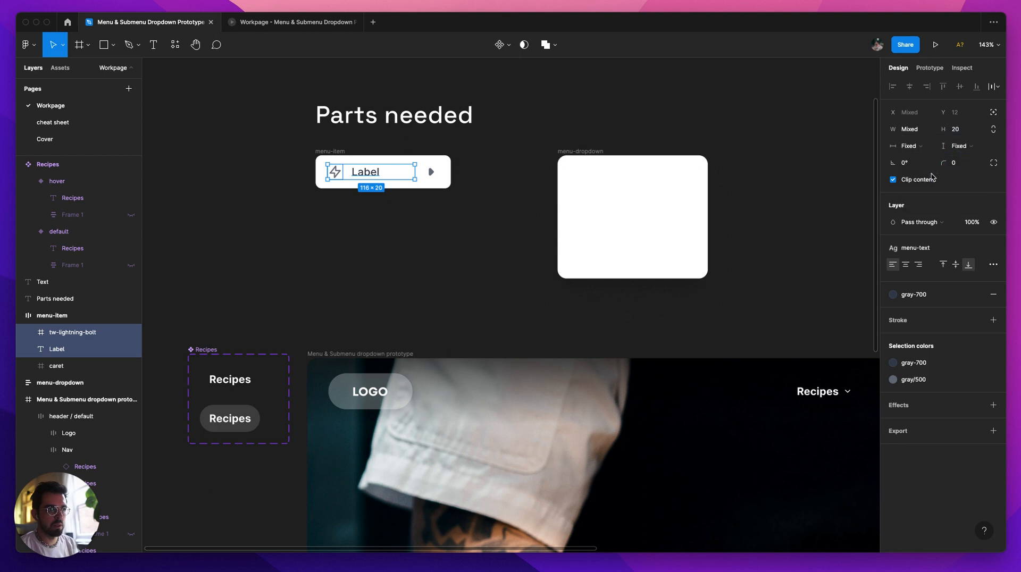
left_click(906, 133)
left_click(368, 277)
Step: Set the Label text's width to fill container, and check the caret and lightning-bolt icon beside it
left_click(365, 171)
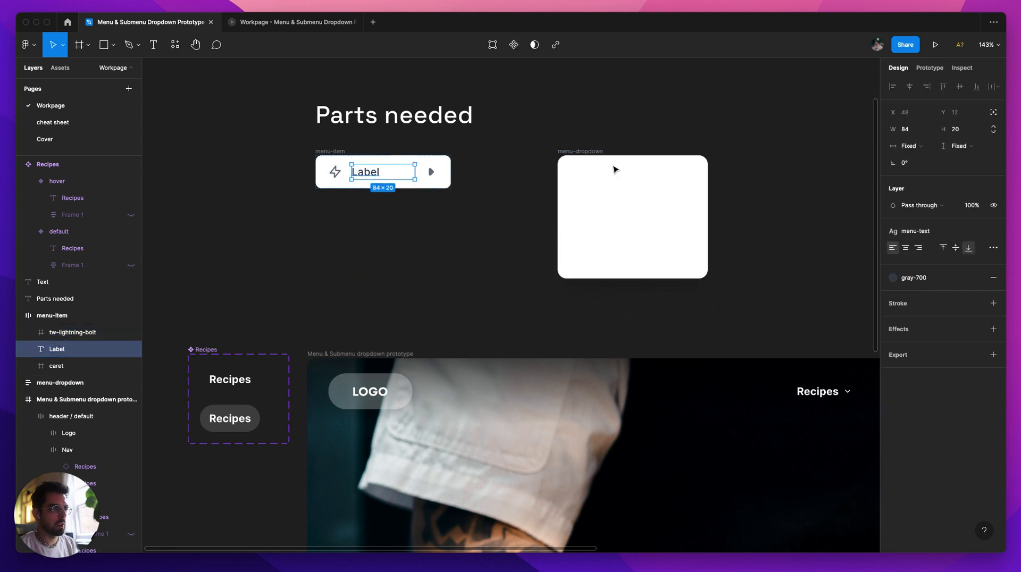
left_click(926, 149)
left_click(926, 147)
left_click(904, 146)
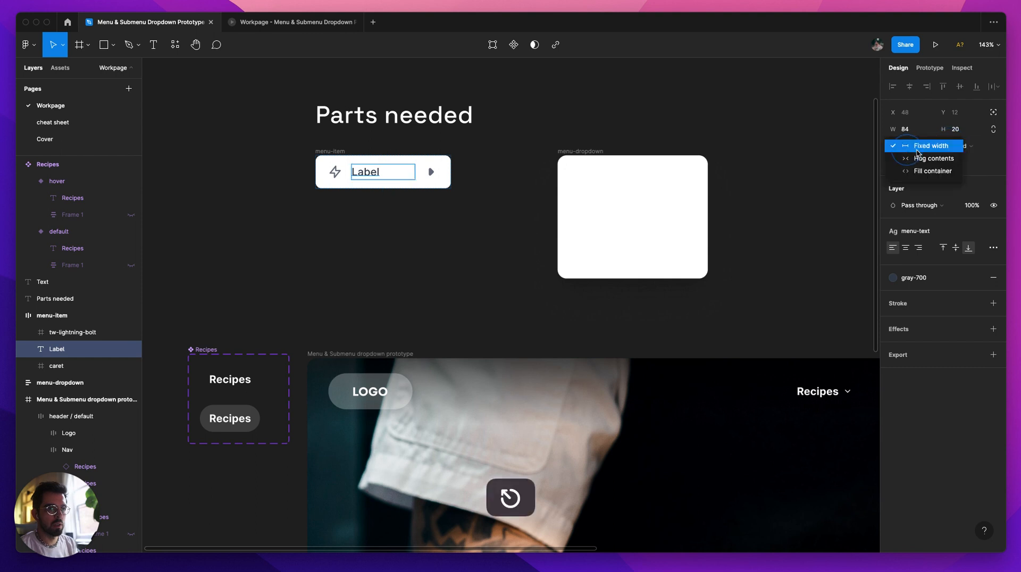
left_click(928, 170)
left_click(435, 175)
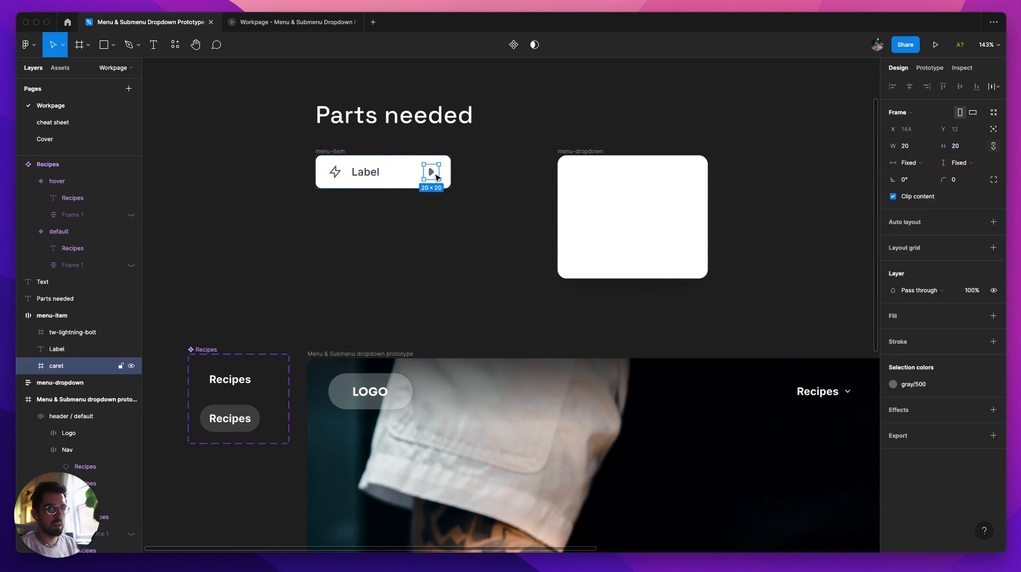
left_click(335, 172)
left_click(381, 244)
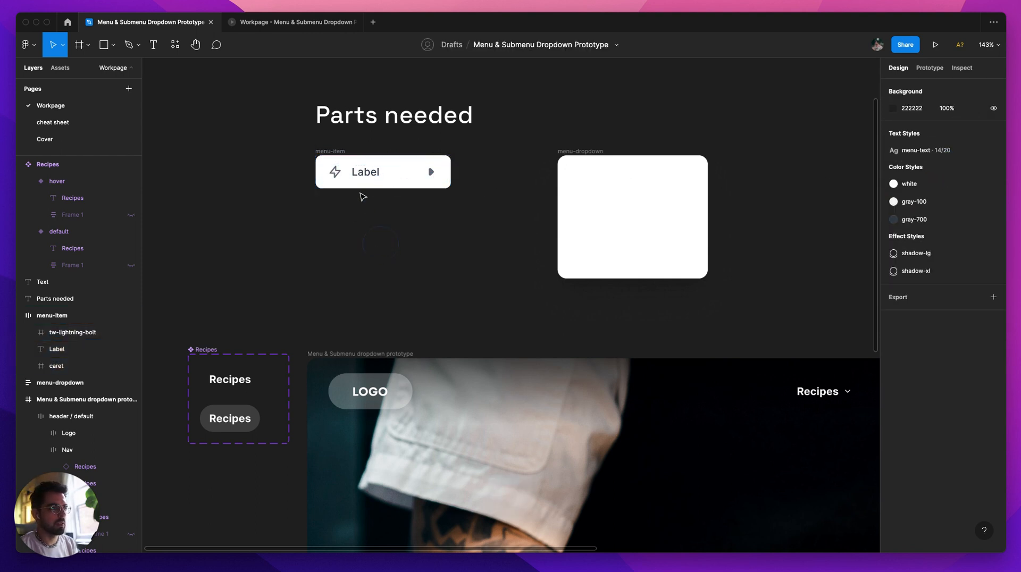
Step: Turn menu-item into a component with a second variant and shift the resulting component set slightly under the Parts needed heading
left_click(335, 153)
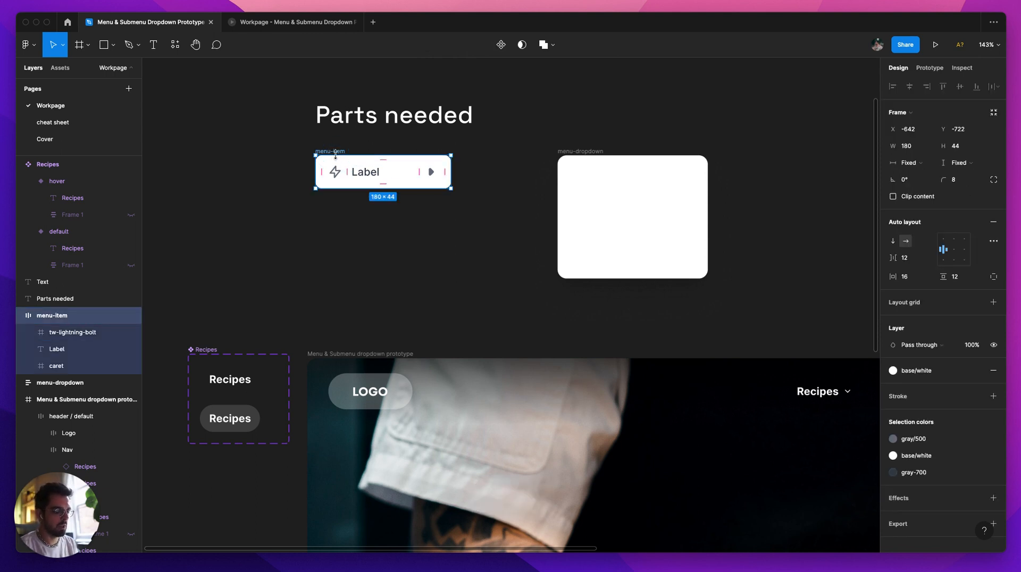
key("alt+super+k")
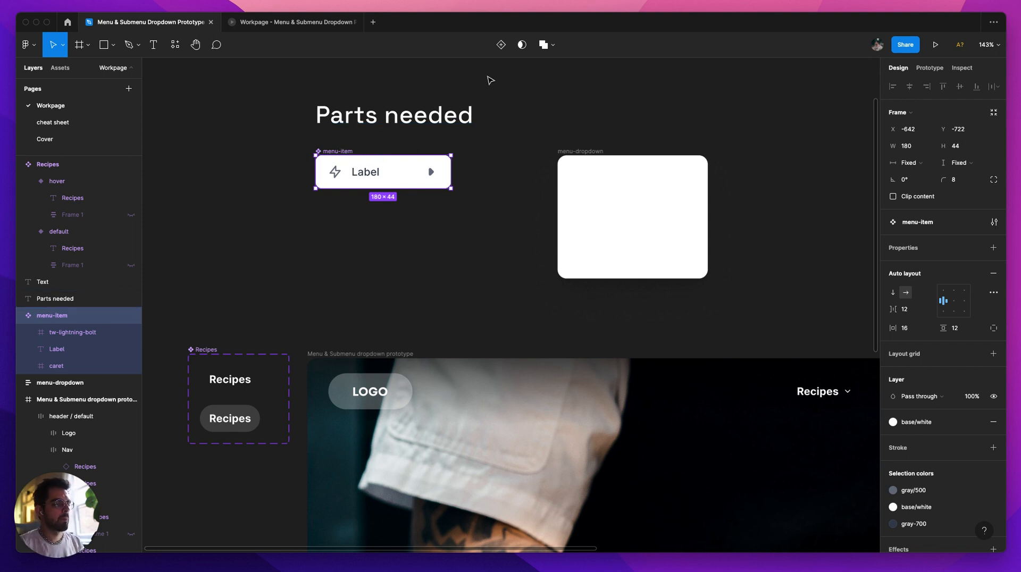
left_click(501, 45)
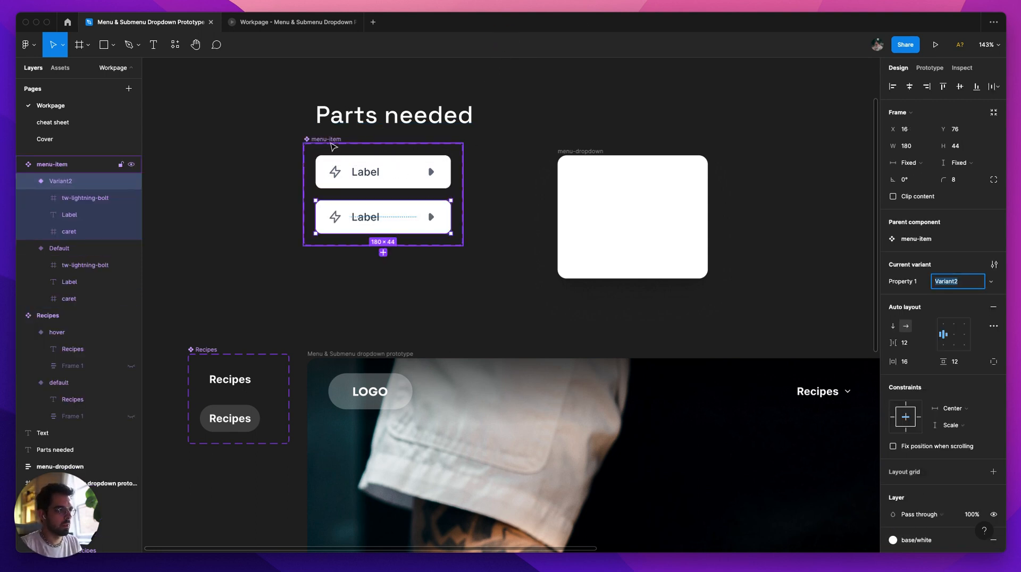
left_click_drag(331, 143, 342, 149)
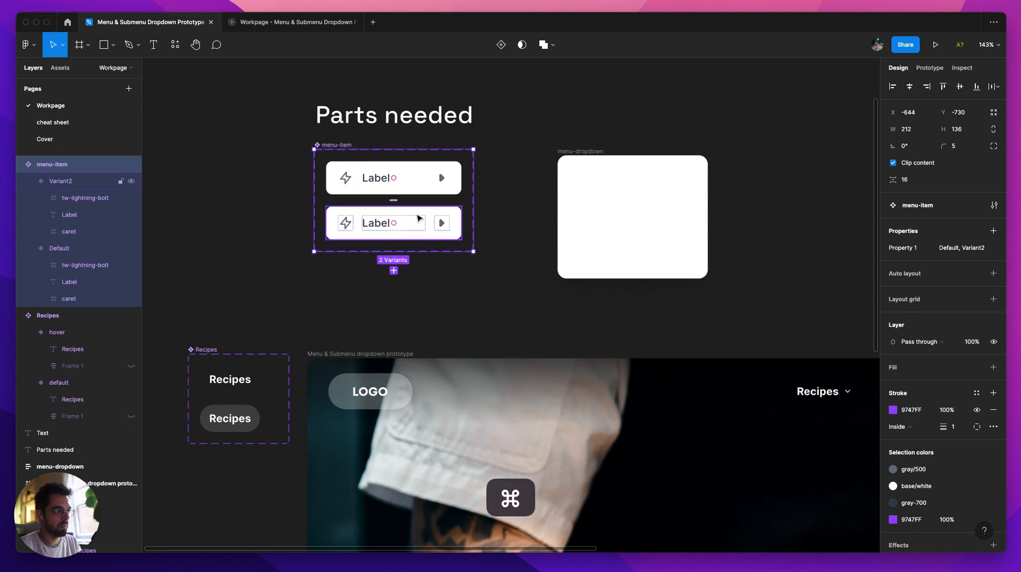
Step: Detach the base/white color style from the fill of menu-item's second variant
left_click(419, 218)
scroll(973, 457, "down", 2)
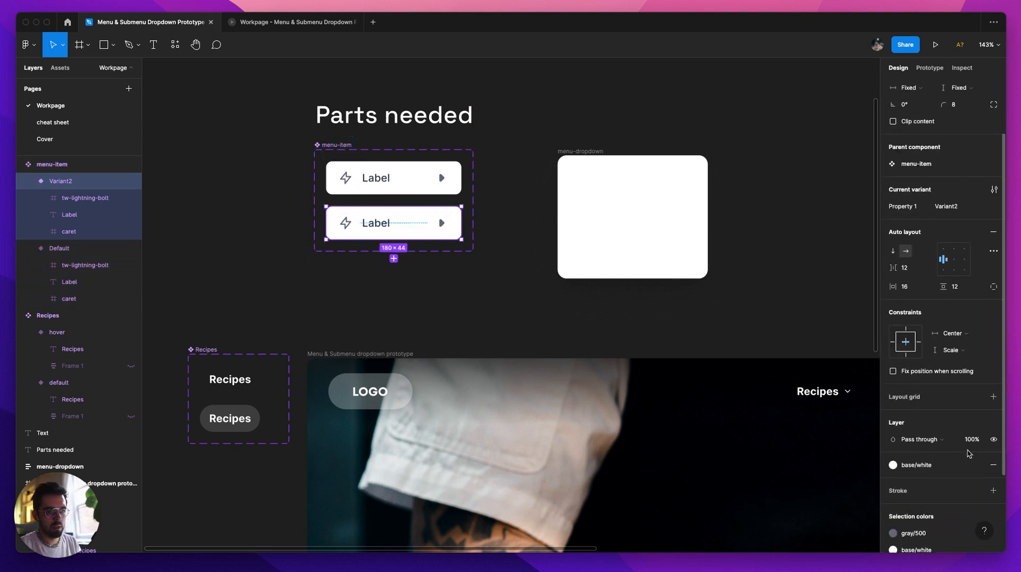
scroll(970, 454, "down", 2)
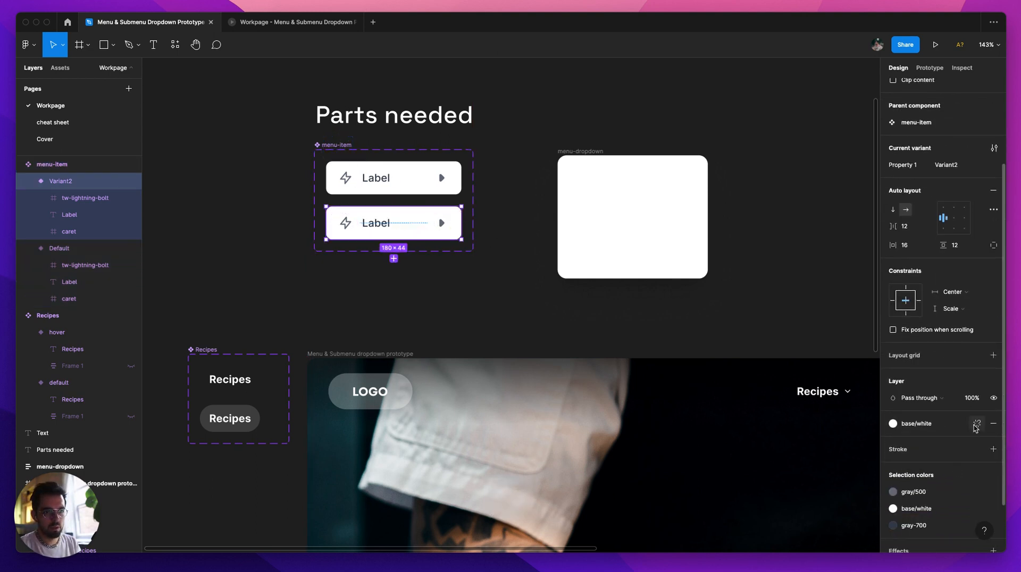
left_click(977, 424)
Step: Try replacing the second menu-item variant's white fill with 000000 at 10% opacity
left_click(927, 443)
type("00")
key("Tab")
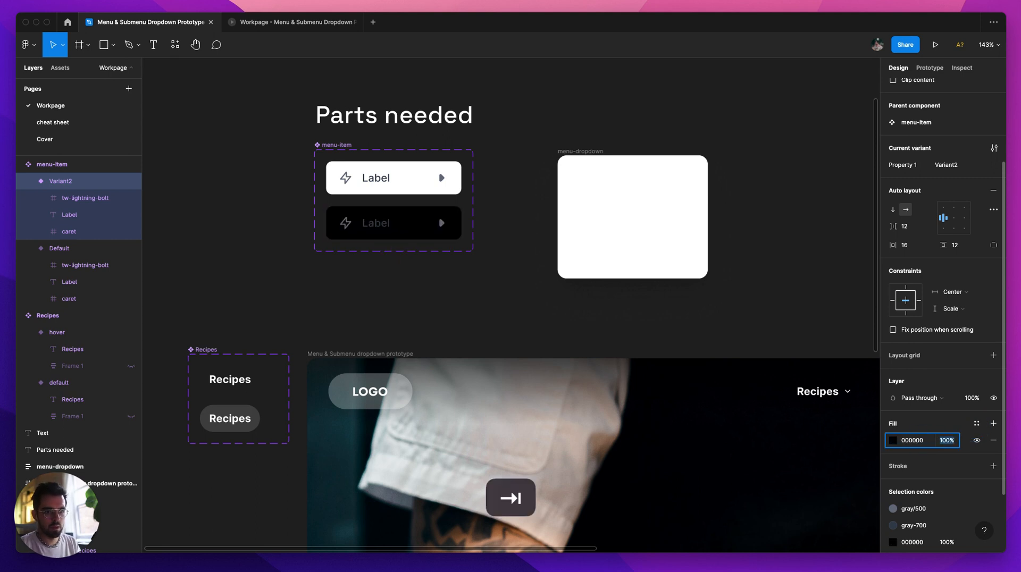
key("Return")
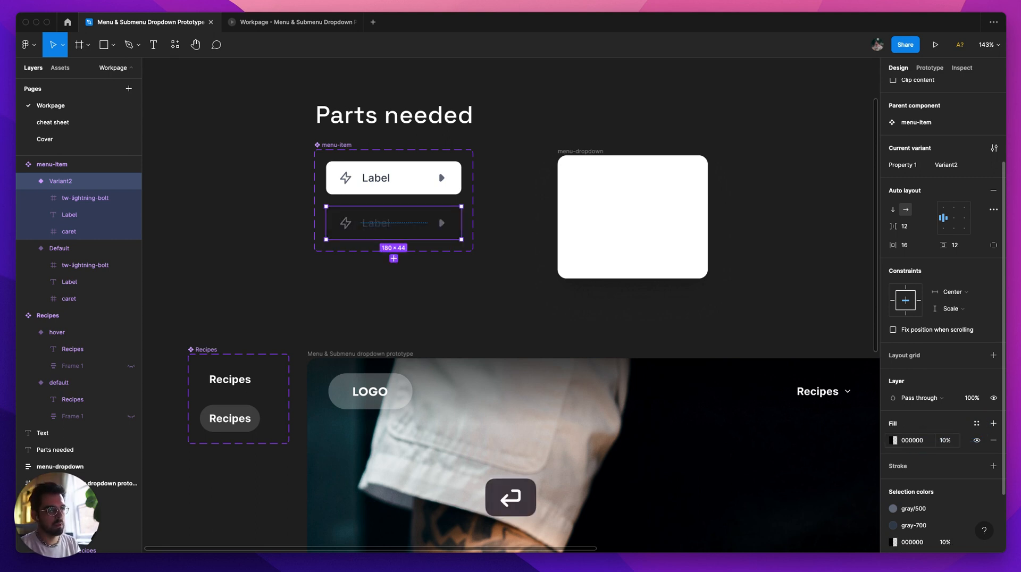
key("super+z")
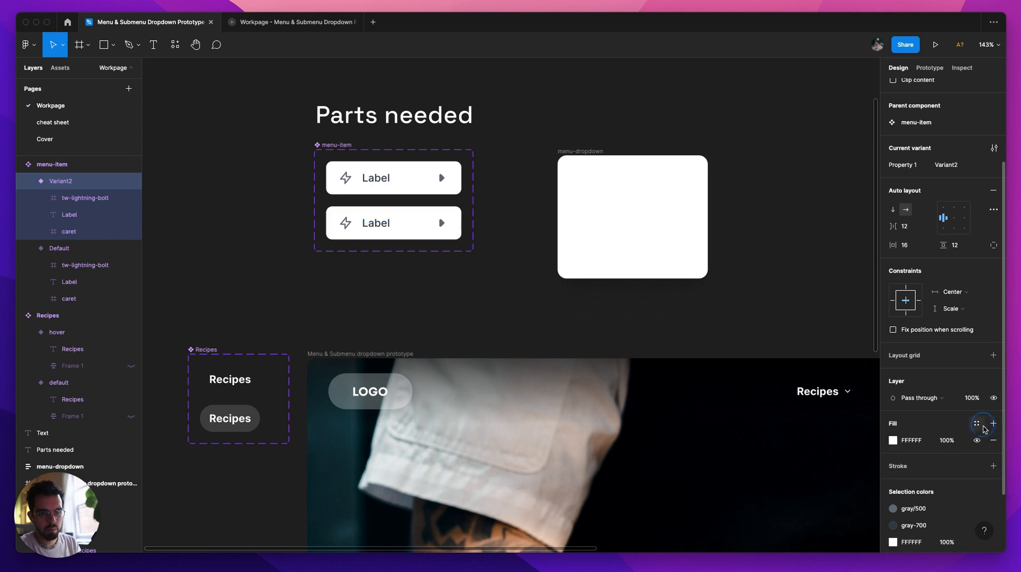
Step: Add a 000000 fill at 10% opacity above the white fill on menu-item's second variant
left_click(993, 424)
left_click(945, 446)
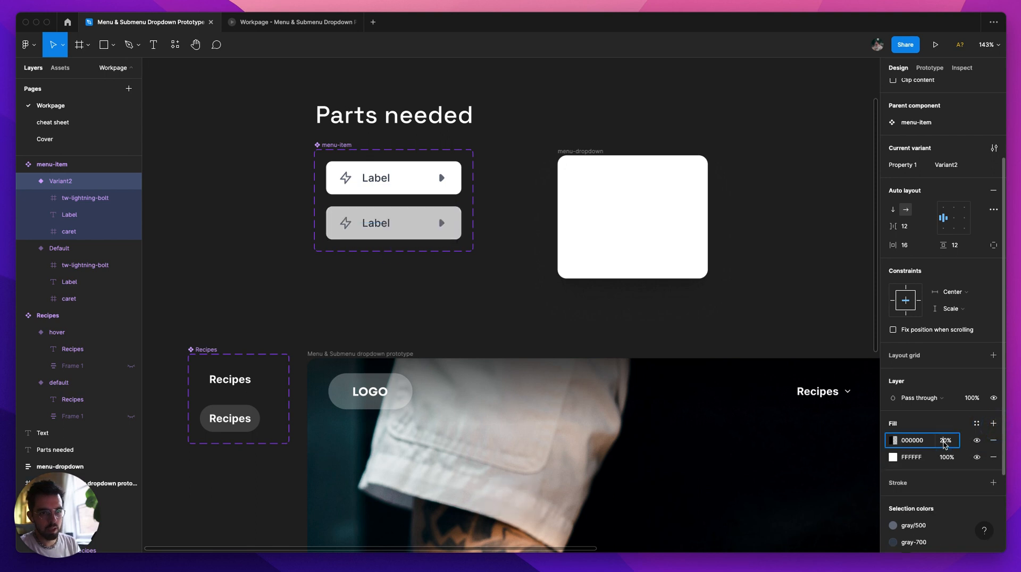
type("10")
key("Return")
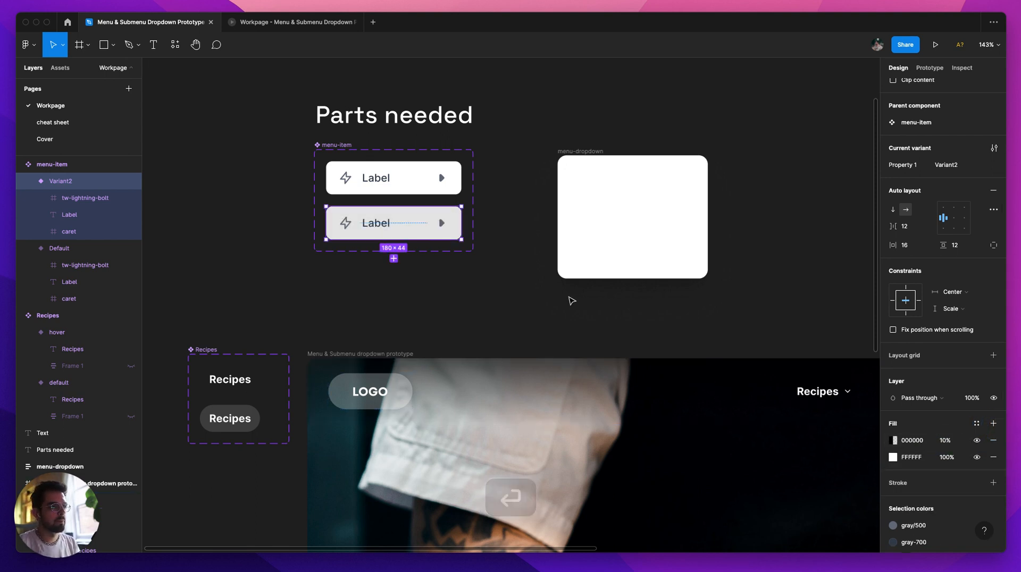
left_click(516, 293)
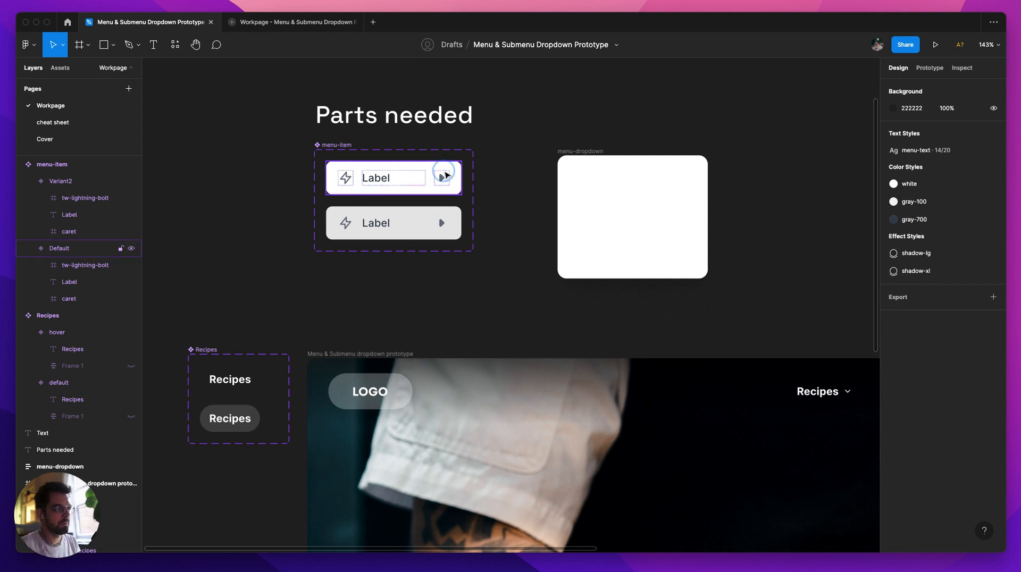
Step: Try a right padding of 12 on only the Default variant of menu-item
left_click(446, 175)
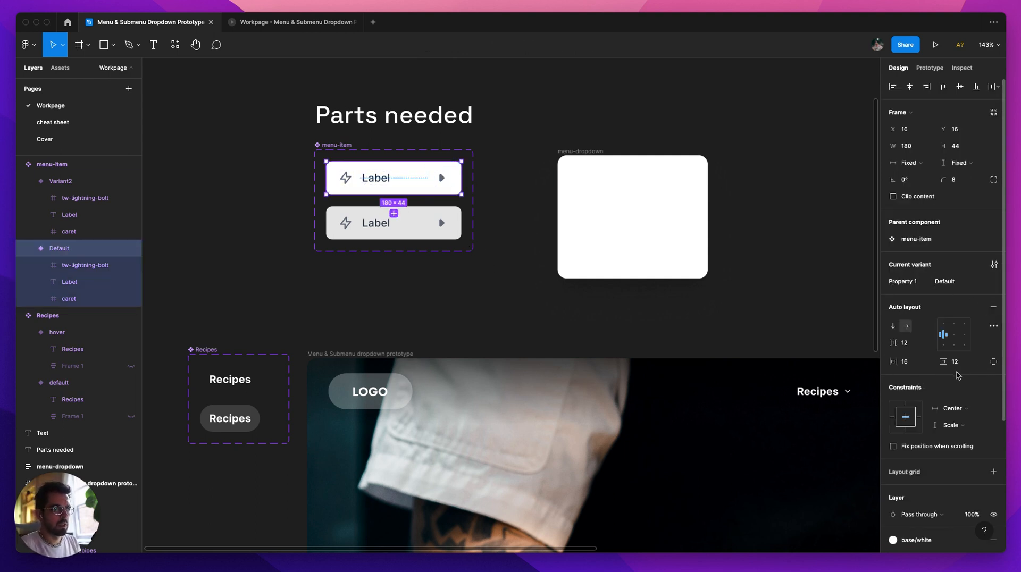
left_click(994, 361)
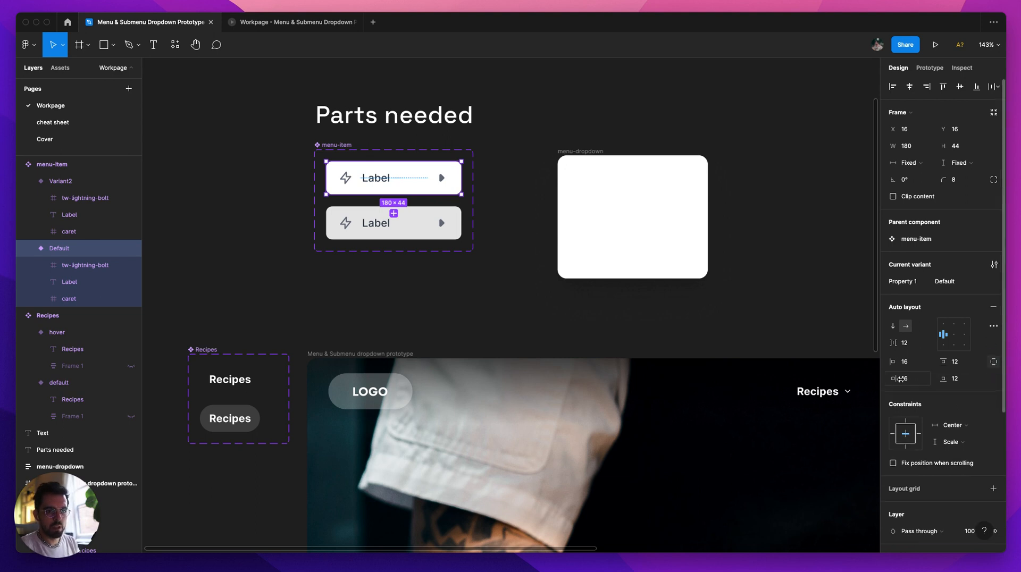
left_click(907, 379)
type("12")
key("Return")
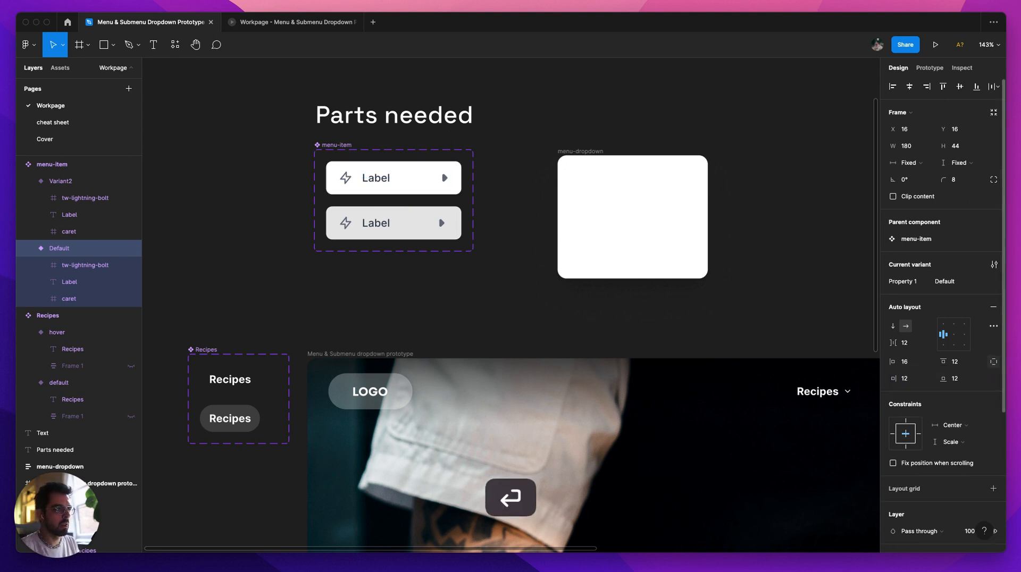
key("super+z")
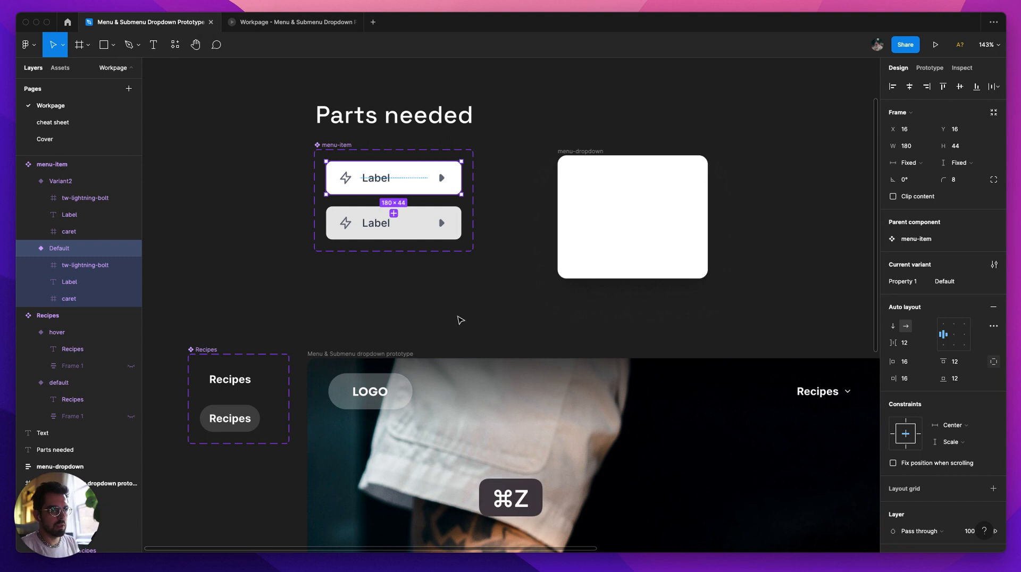
Step: Set the right padding to 8 on both menu-item variants together, keeping the other paddings as they are
left_click(437, 238)
left_click(421, 181, "shift")
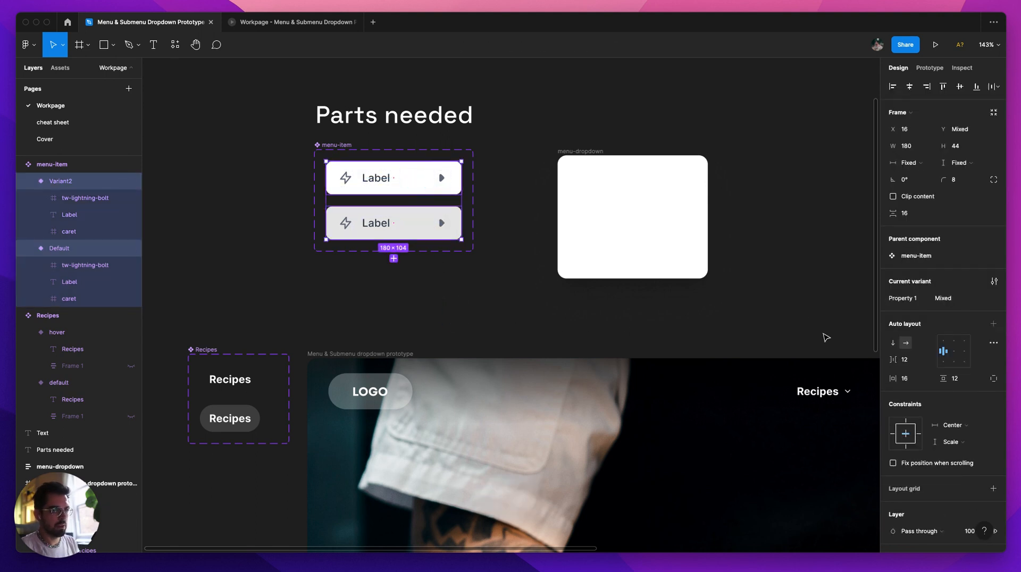
left_click(999, 376)
left_click(919, 399)
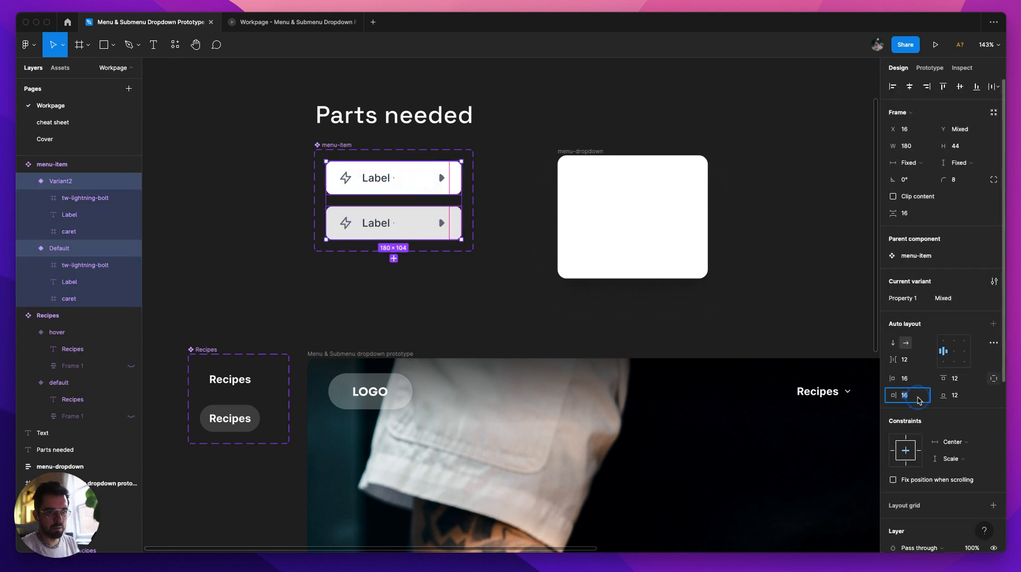
type("8")
key("Return")
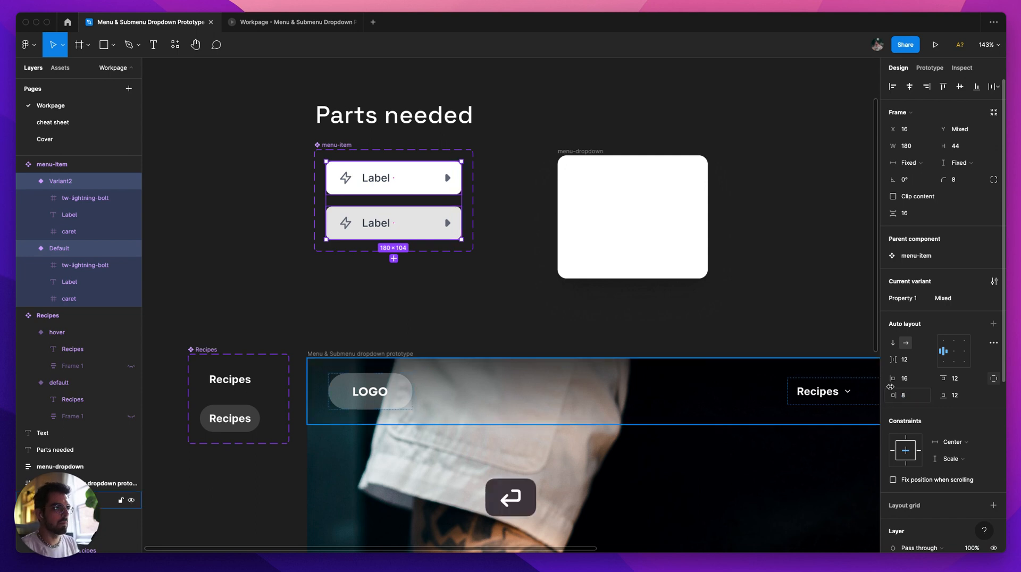
left_click(420, 296)
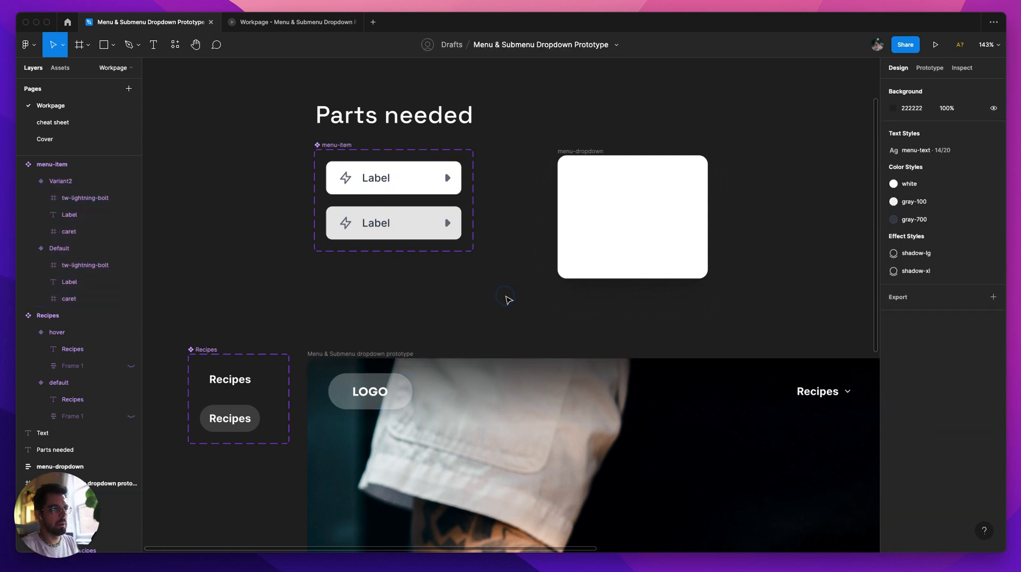
Step: Move the menu-dropdown frame closer to the menu-item component set, aligned with its upper edge
scroll(532, 303, "down", 2)
scroll(532, 229, "right", 2)
left_click(520, 166)
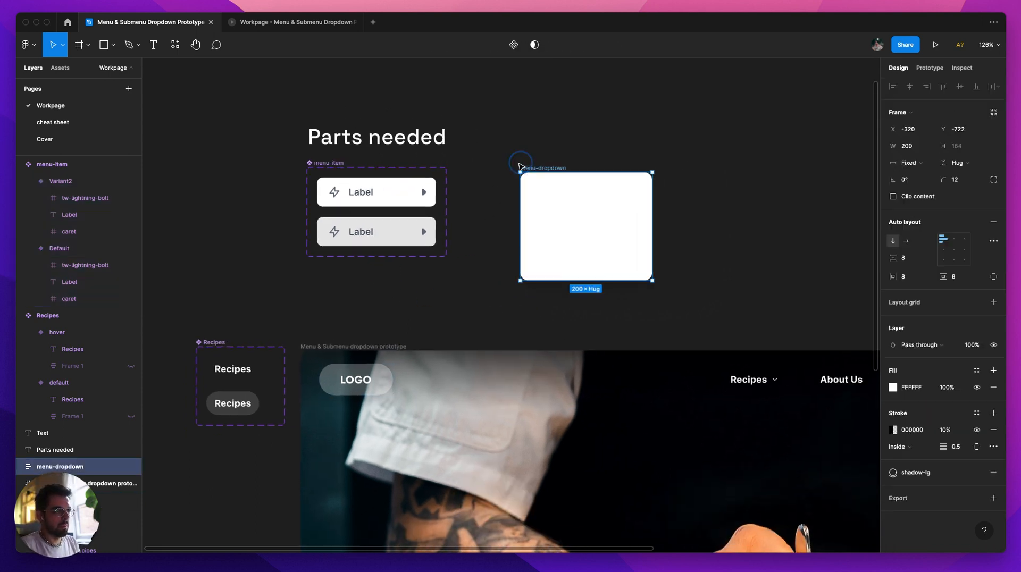
left_click_drag(520, 166, 473, 161)
Step: Link menu-item's Default variant to Variant2 with a While hovering interaction
left_click(362, 191)
key("shift+e")
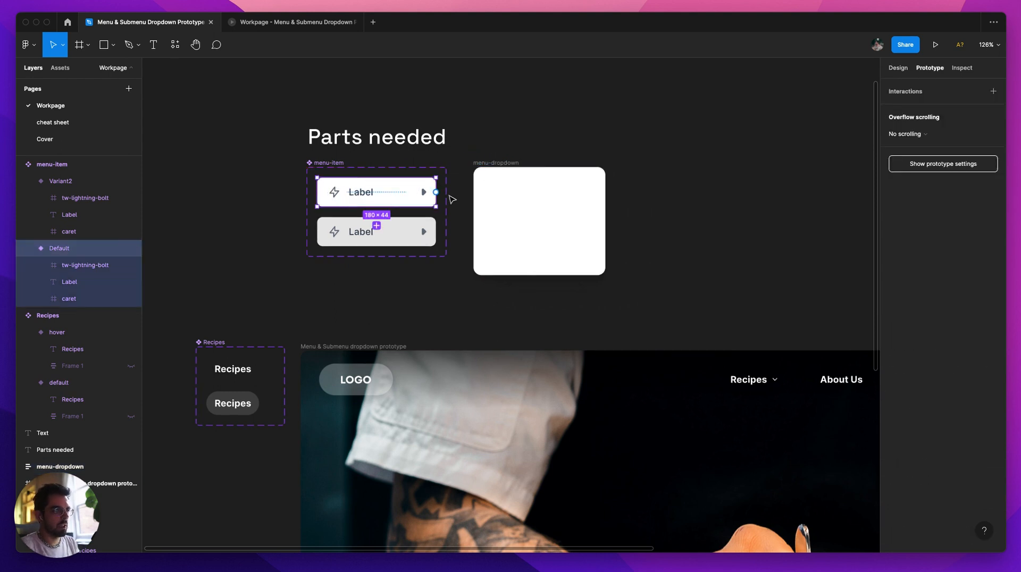
left_click_drag(437, 192, 405, 231)
left_click(795, 137)
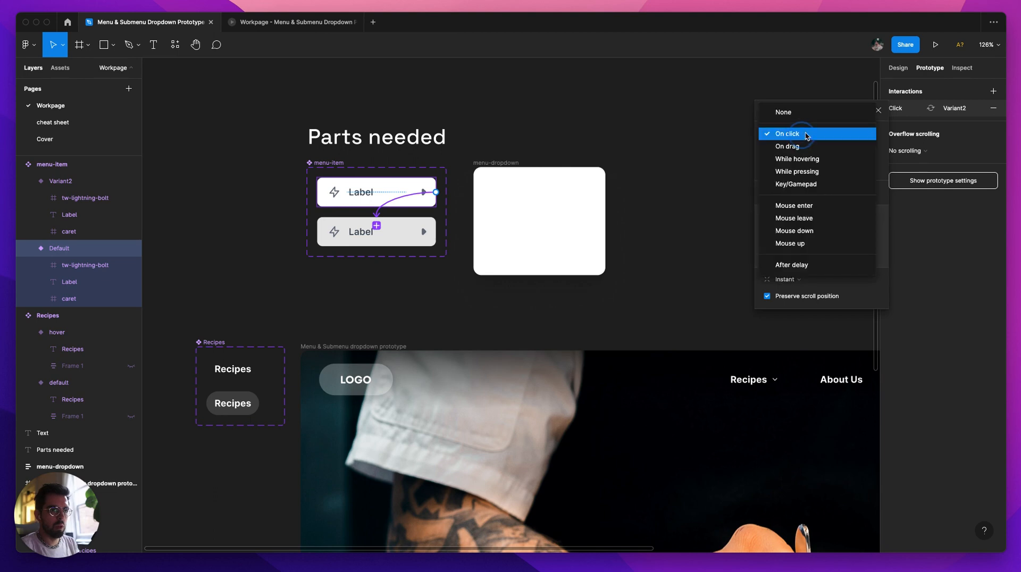
left_click(787, 160)
left_click(618, 104)
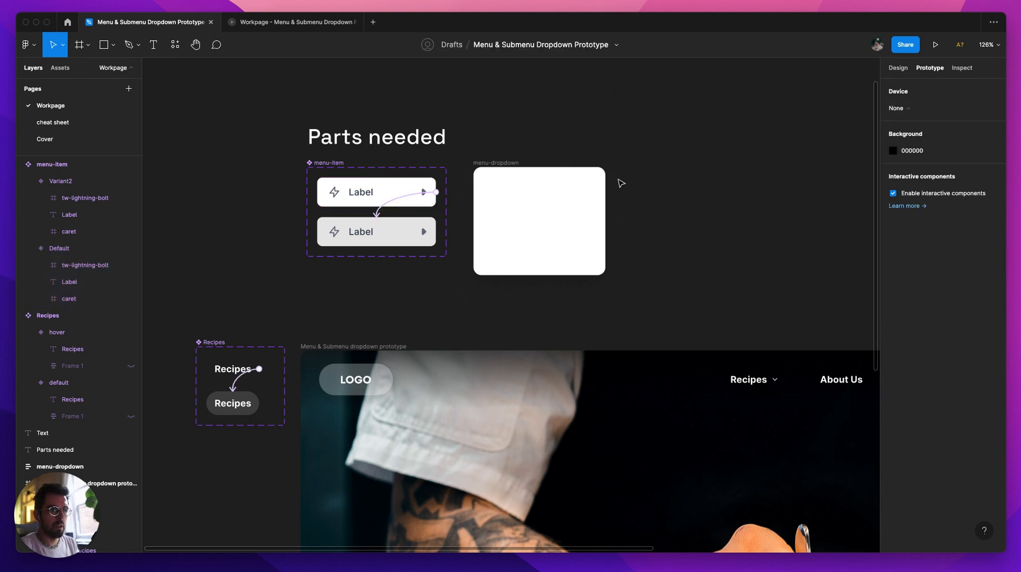
Step: Copy menu-item's Default variant into the menu-dropdown frame as an instance that fills the frame's width
key("alt+8")
left_click(380, 196)
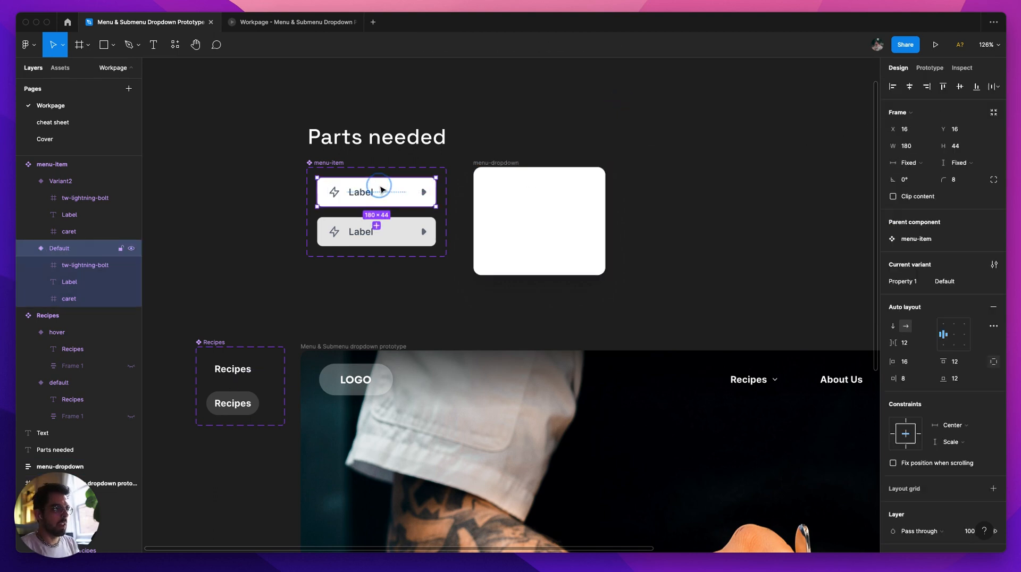
key("super+c")
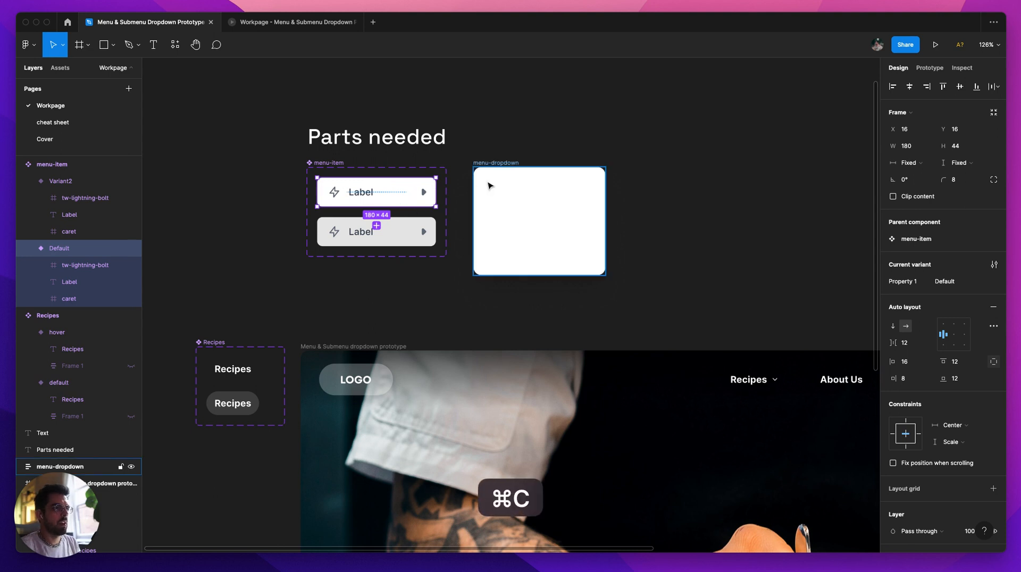
left_click(488, 168)
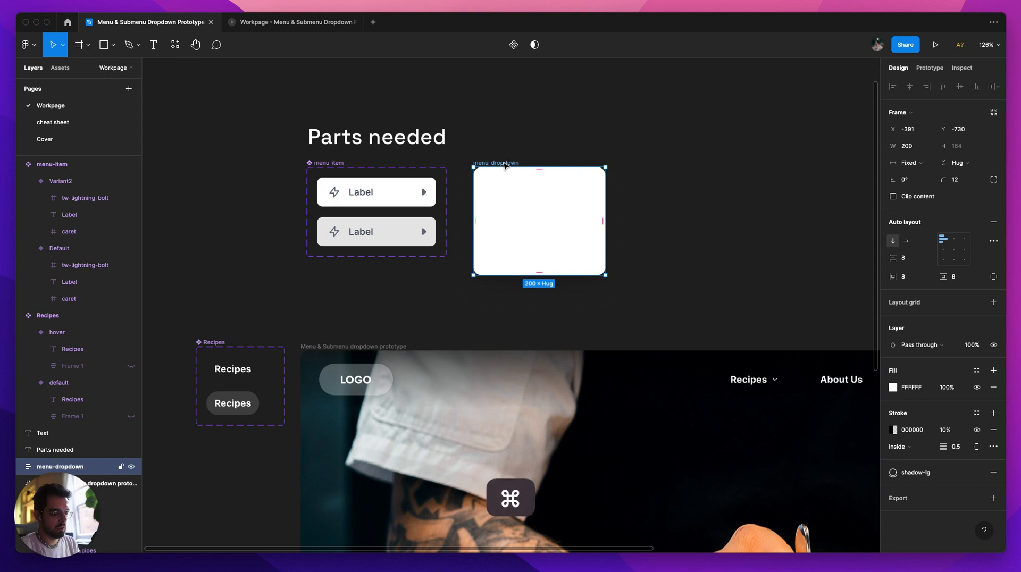
key("super+v")
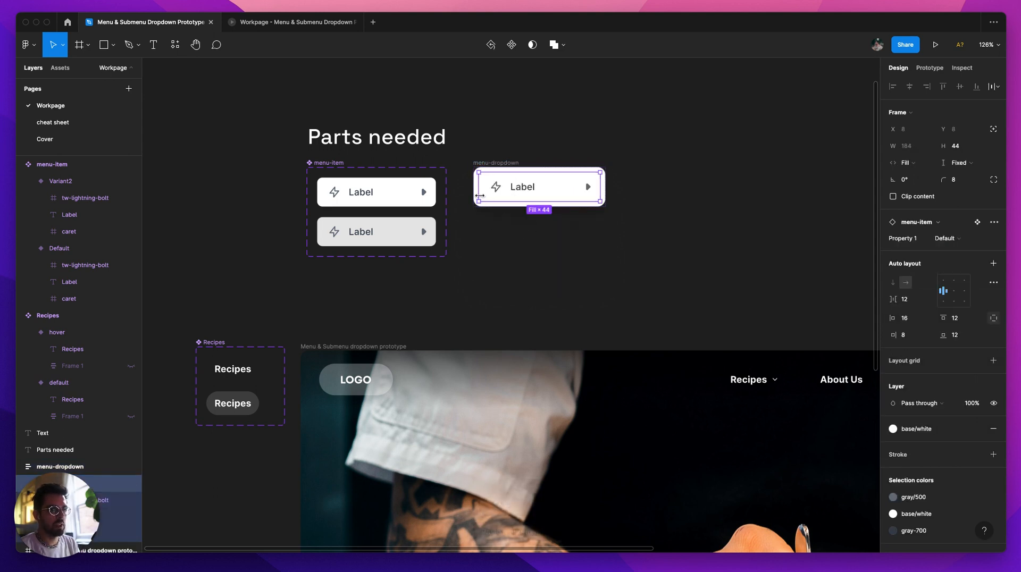
Step: Rename menu-item's variant property to state, with the values default and hover
left_click(382, 197)
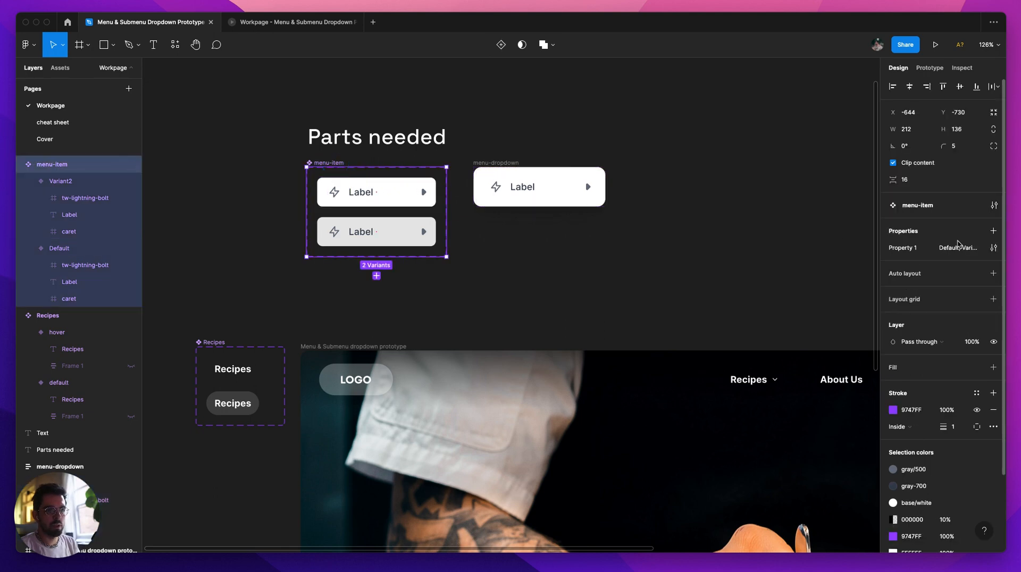
left_click(994, 248)
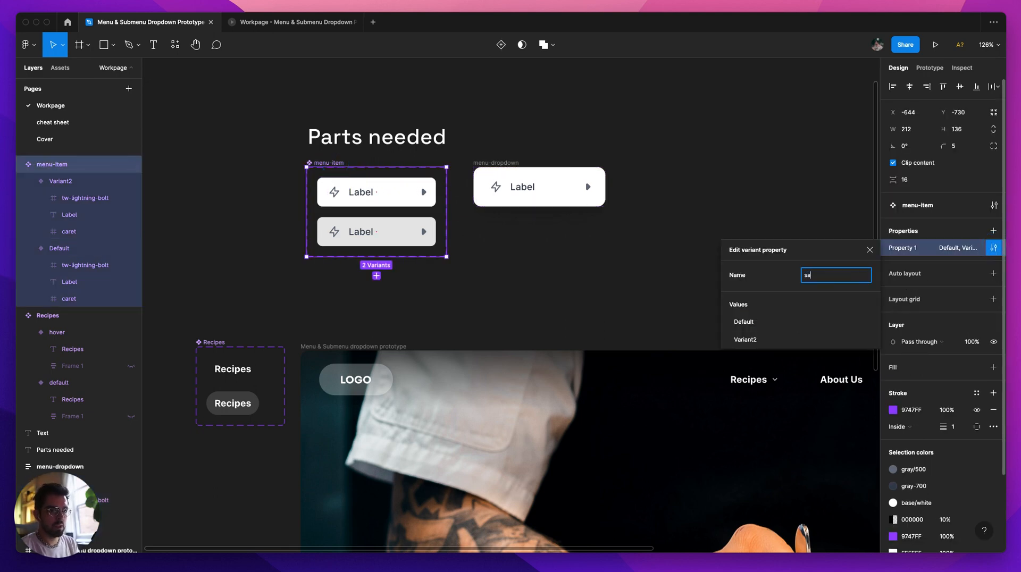
type("state")
key("Tab")
type("d")
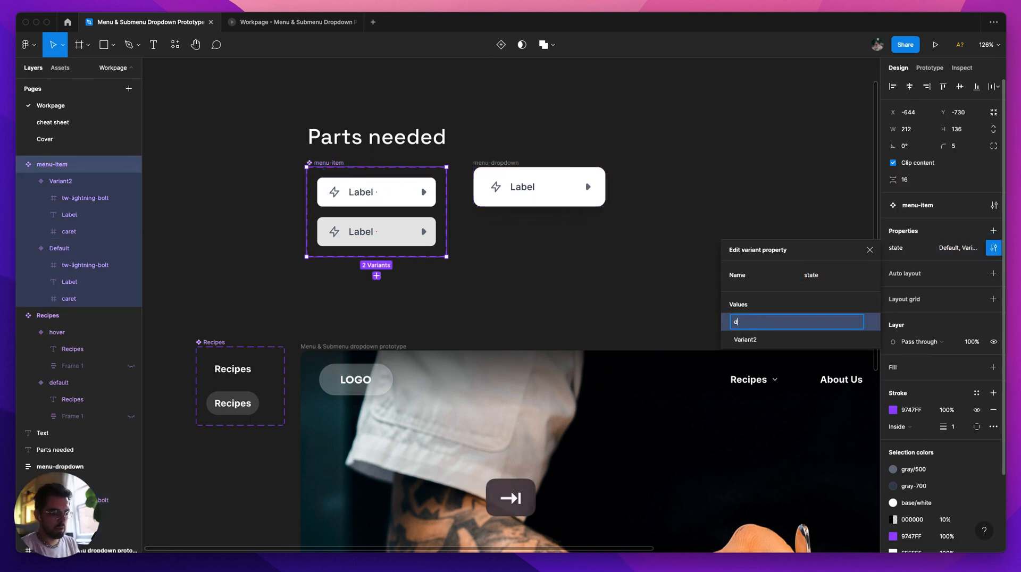
type("efault")
key("Tab")
type("hover")
key("Return")
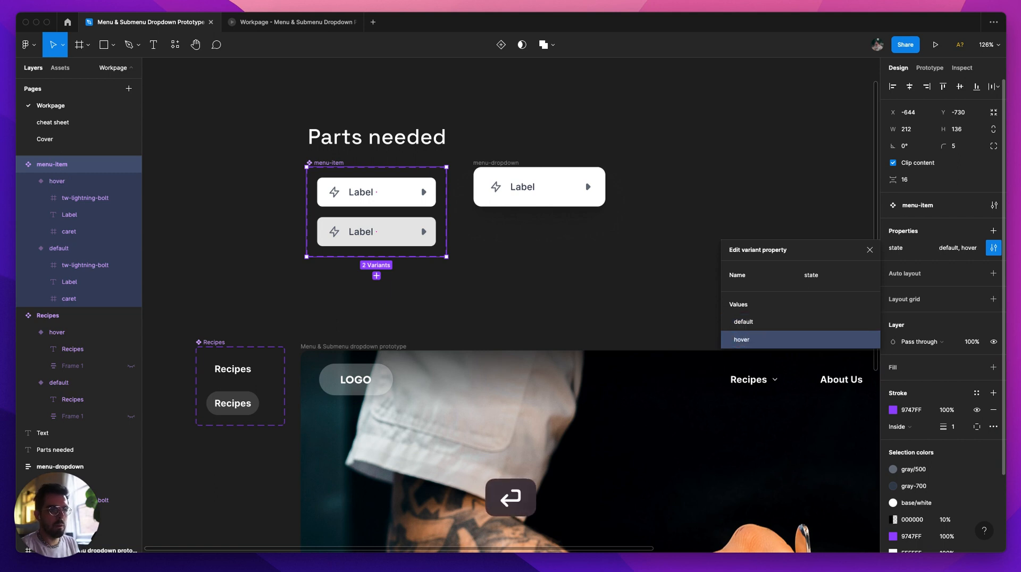
left_click(677, 257)
Step: Duplicate the menu-item instance twice inside menu-dropdown to make three stacked items
left_click(545, 198)
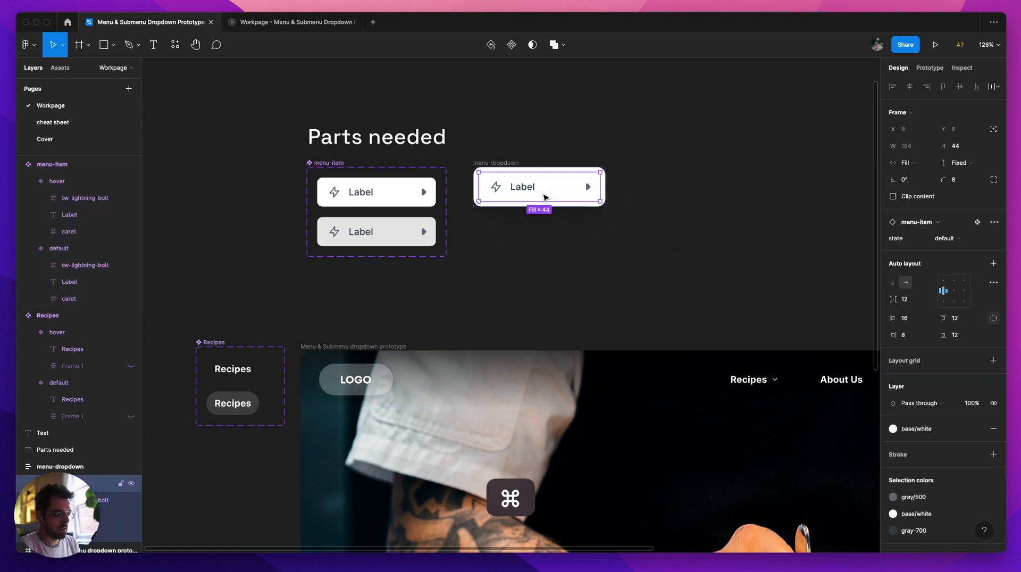
key("cmd+d")
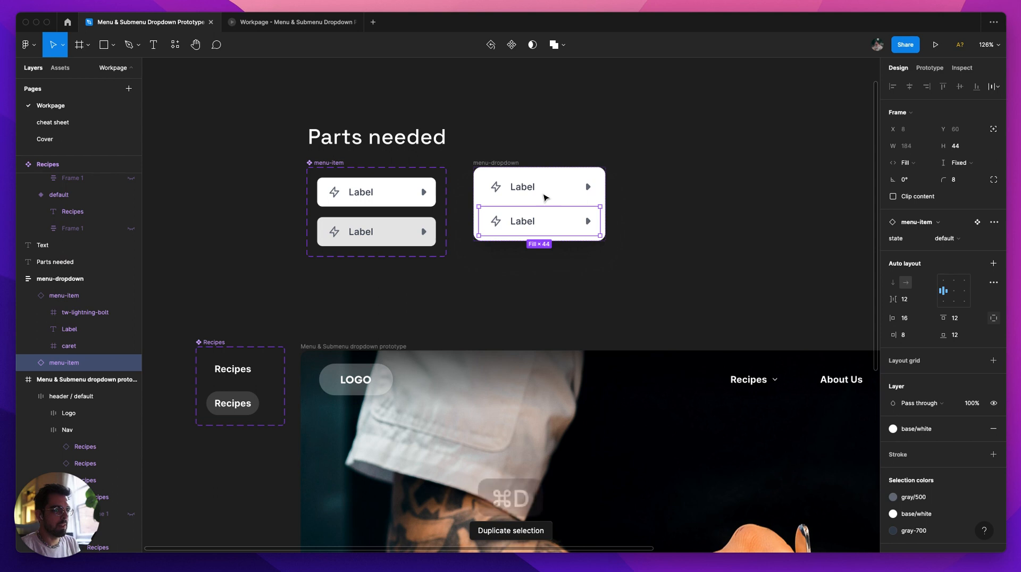
key("super+d")
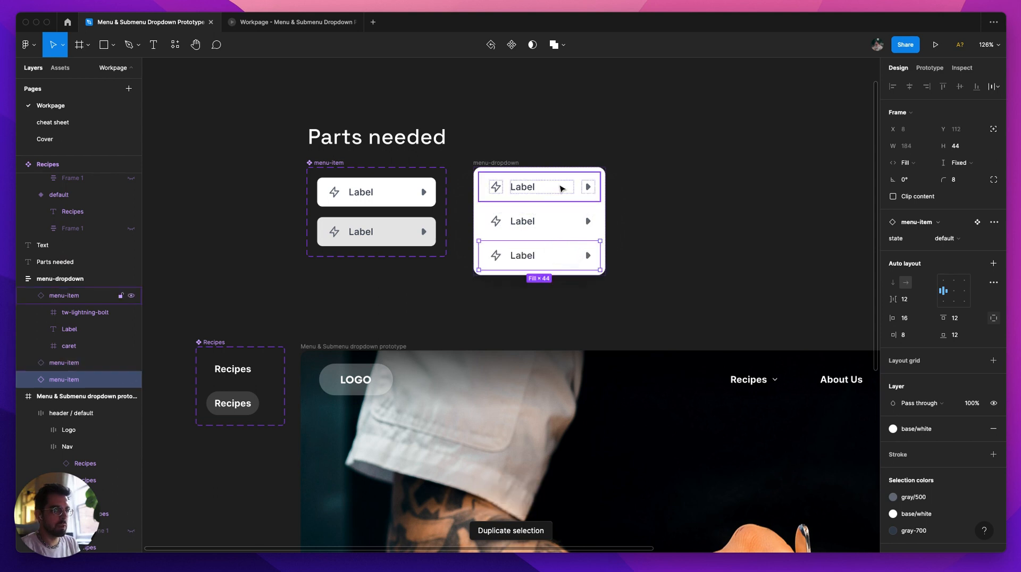
Step: Create a boolean property named submenu, defaulting to False, that controls the caret's visibility in both menu-item variants
left_click(556, 186, "shift")
left_click(424, 193, "super")
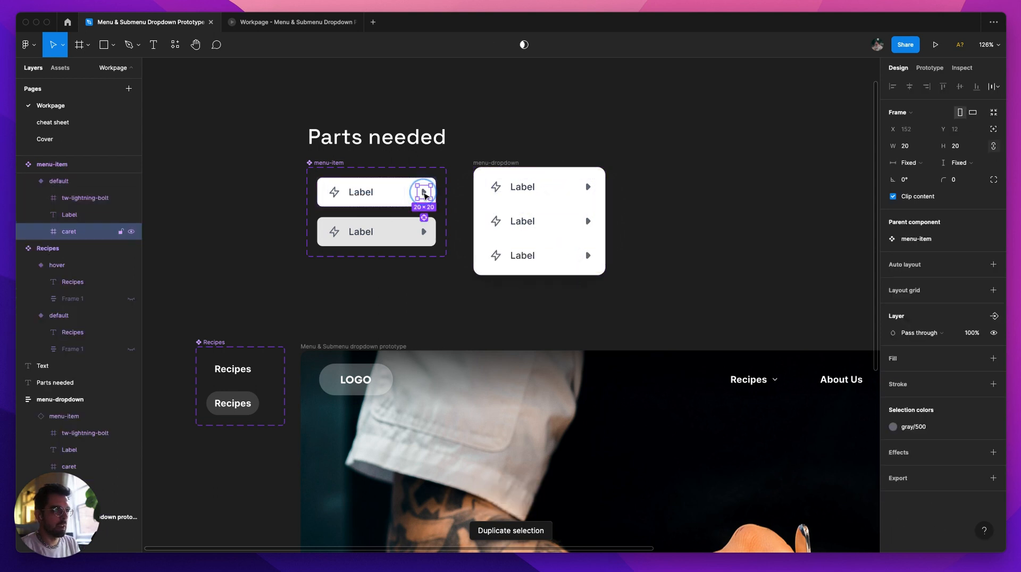
left_click(426, 229, "shift+super")
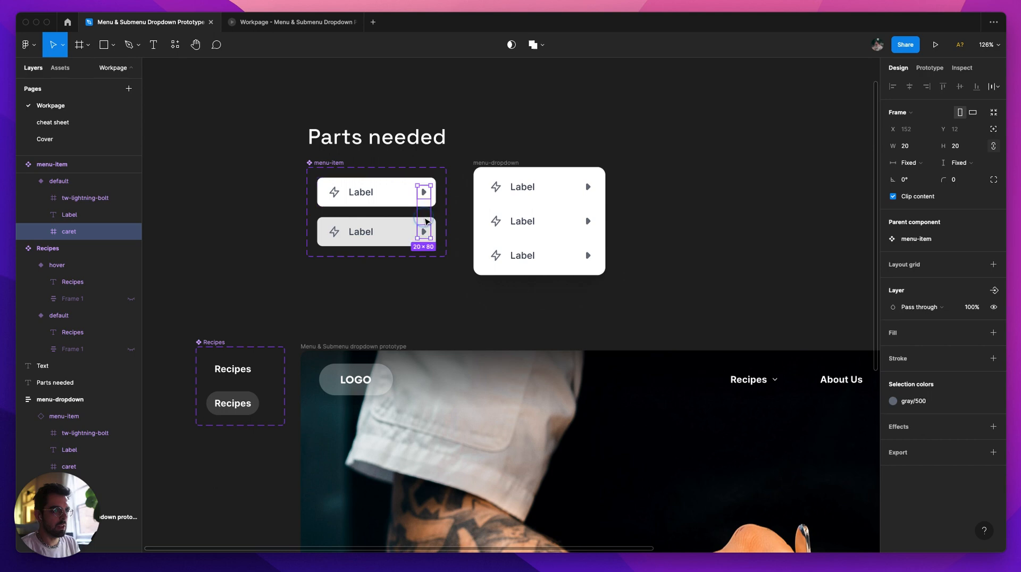
left_click(992, 291)
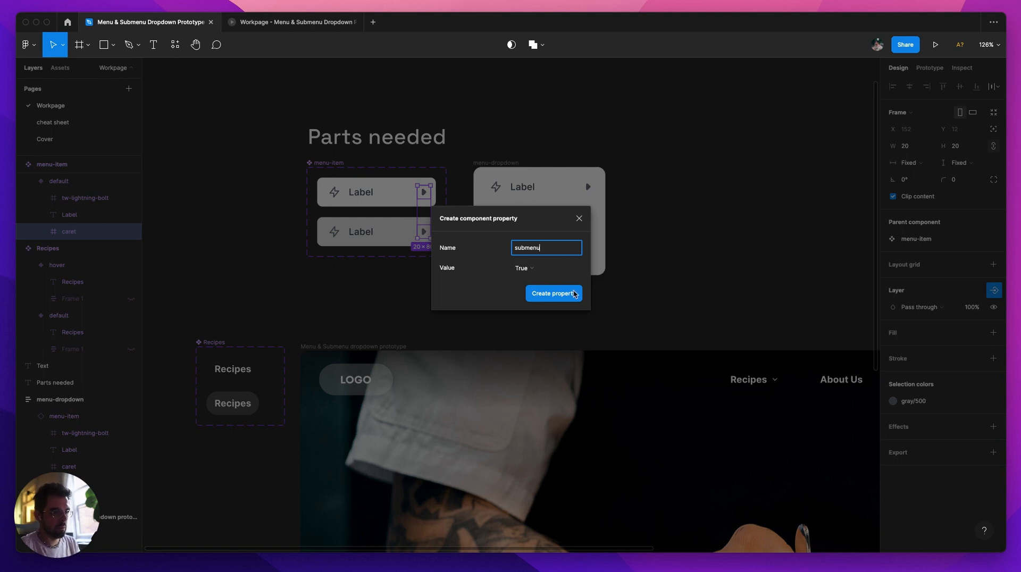
left_click(540, 267)
left_click(539, 280)
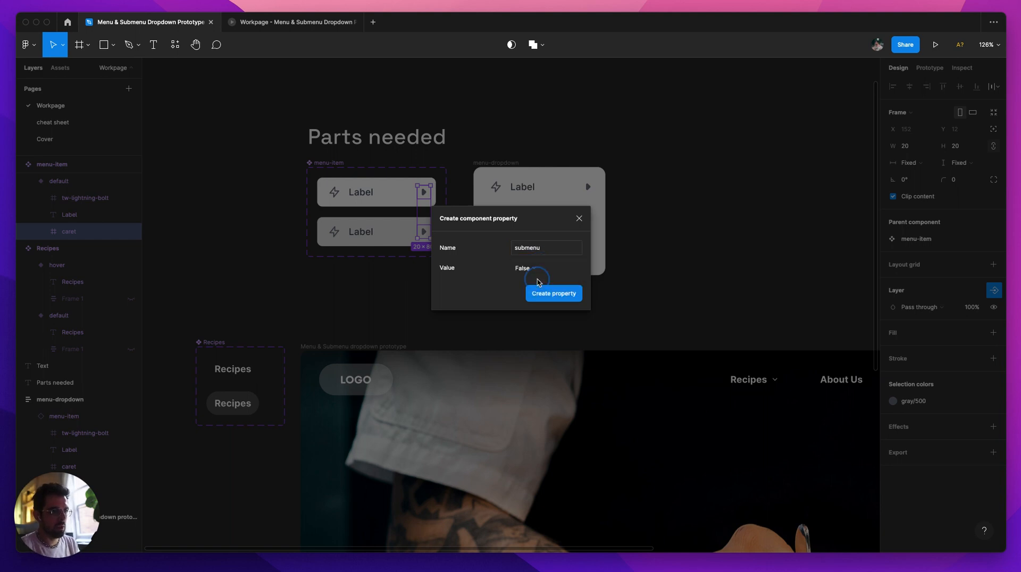
left_click(563, 302)
Step: Turn on the submenu property for the middle menu-item in menu-dropdown
left_click(564, 208)
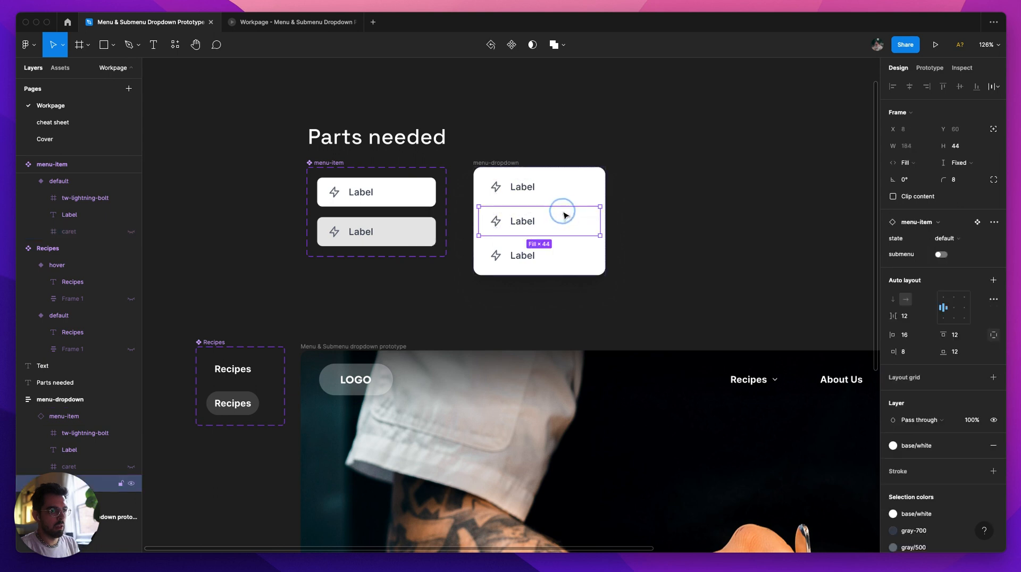
left_click(941, 255)
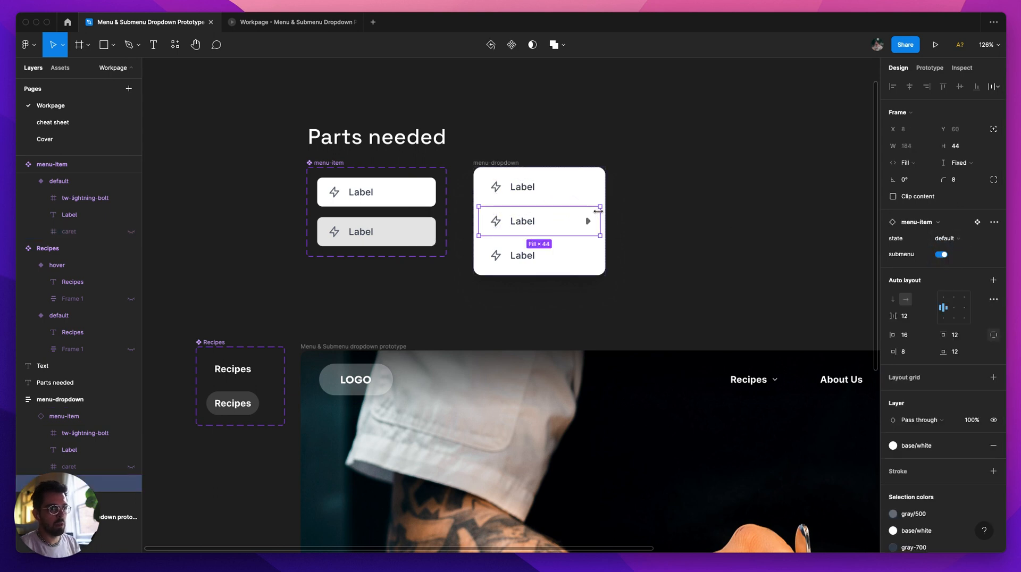
left_click(758, 172)
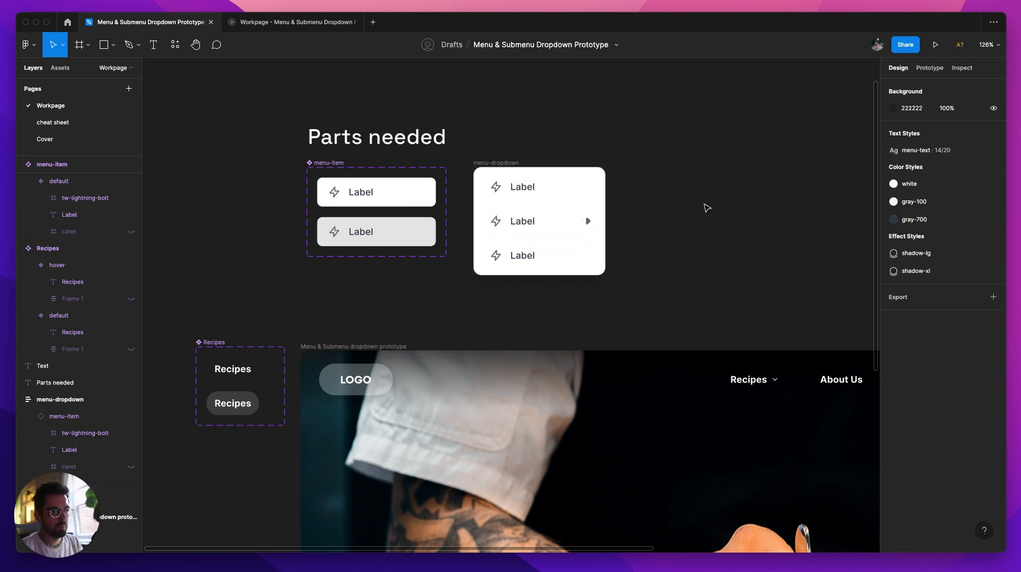
left_click_drag(504, 166, 508, 167)
left_click(554, 148)
left_click_drag(683, 177, 567, 163)
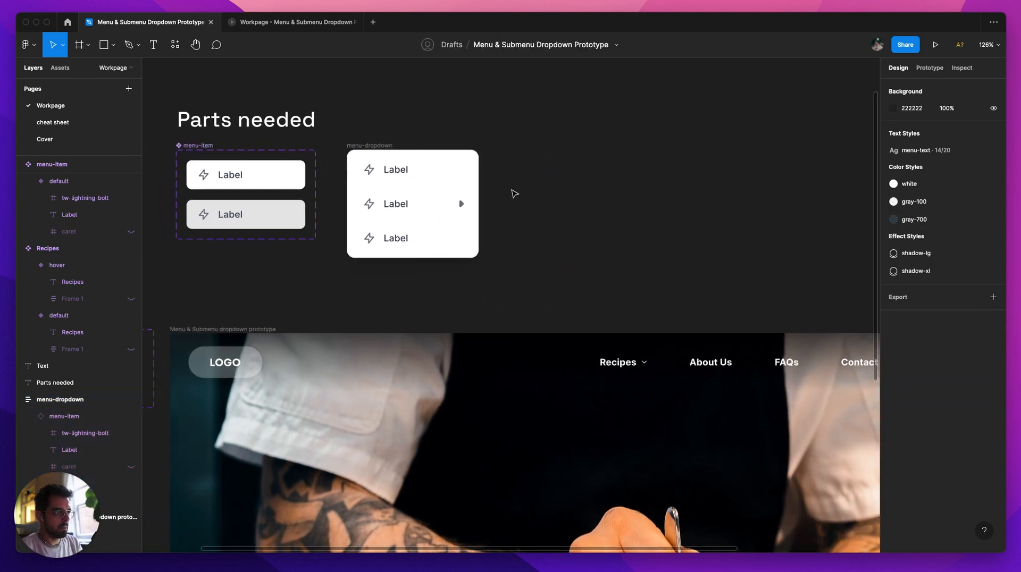
left_click(377, 153, "super")
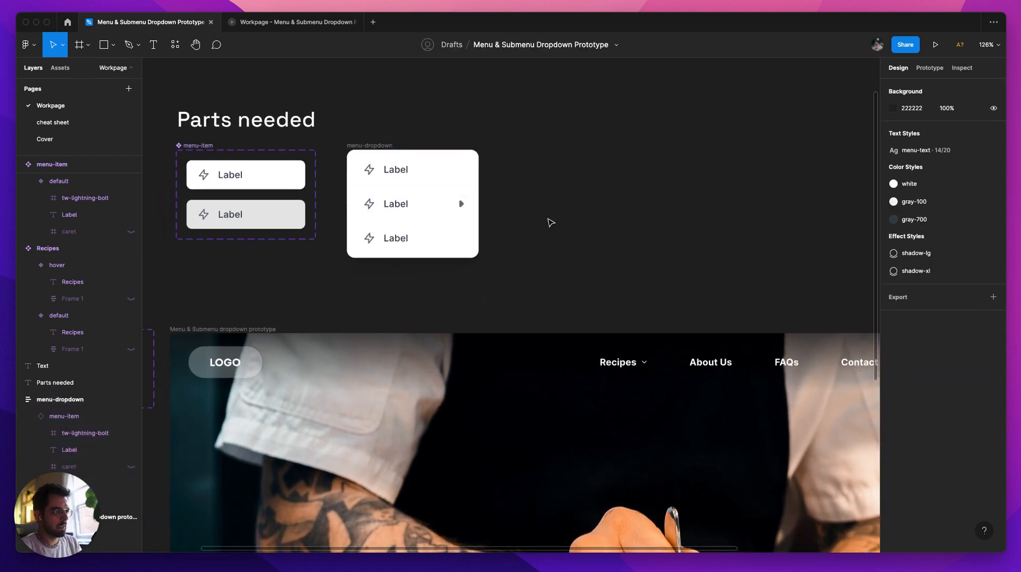
left_click_drag(554, 221, 581, 214)
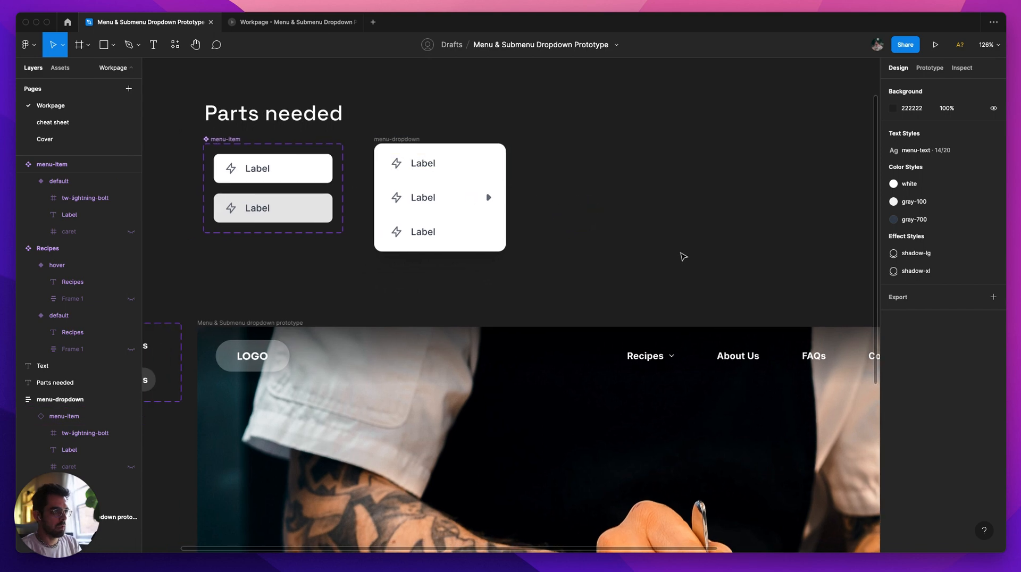
Step: Make the header's Recipes item open menu-dropdown as an overlay on click, positioned manually directly beneath Recipes
scroll(686, 259, "down", 2)
scroll(552, 265, "right", 4)
scroll(552, 264, "down", 2)
scroll(548, 292, "down", 3)
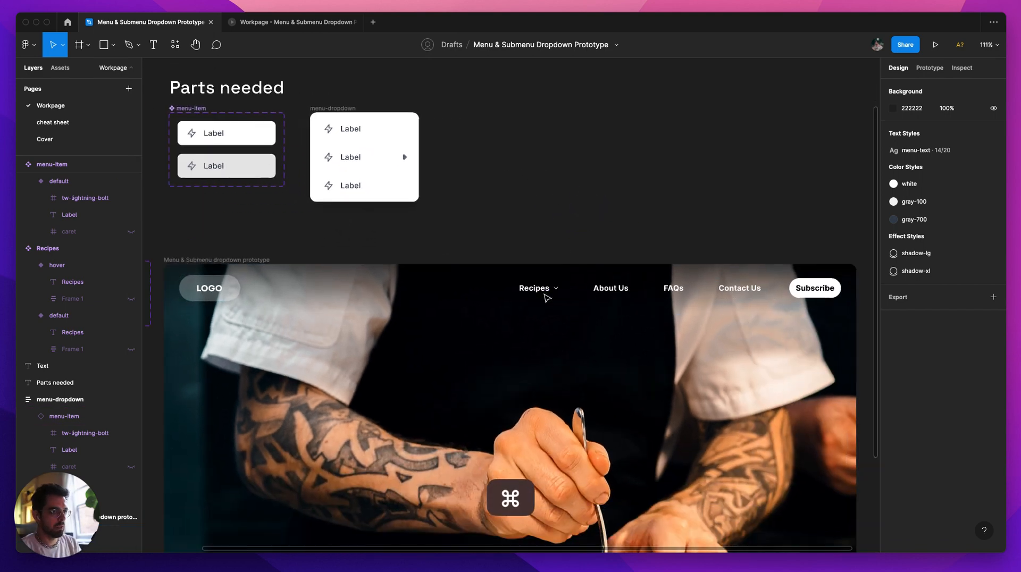
left_click(541, 290, "super")
left_click(540, 290)
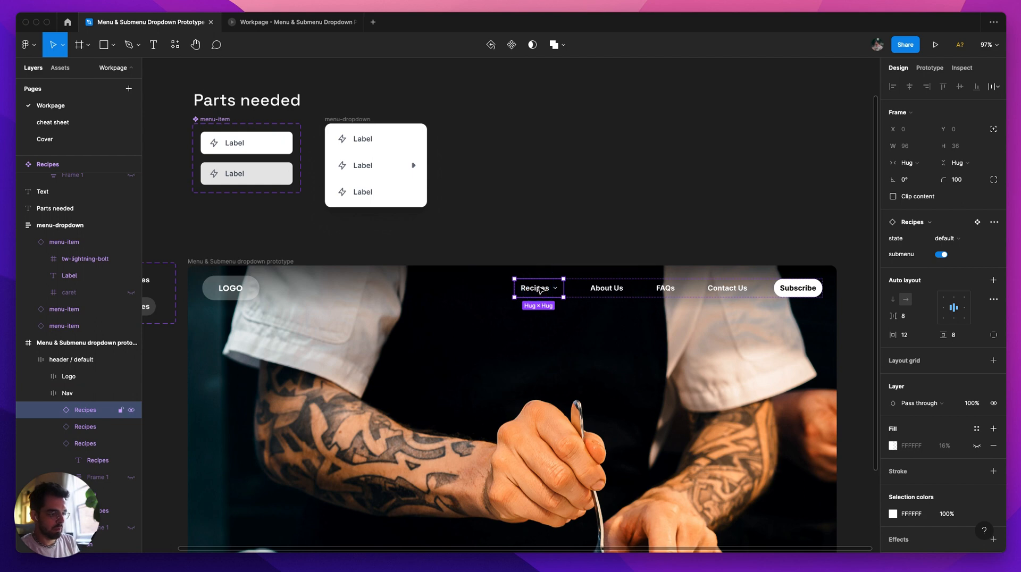
key("shift+e")
left_click_drag(564, 288, 358, 137)
left_click(800, 136)
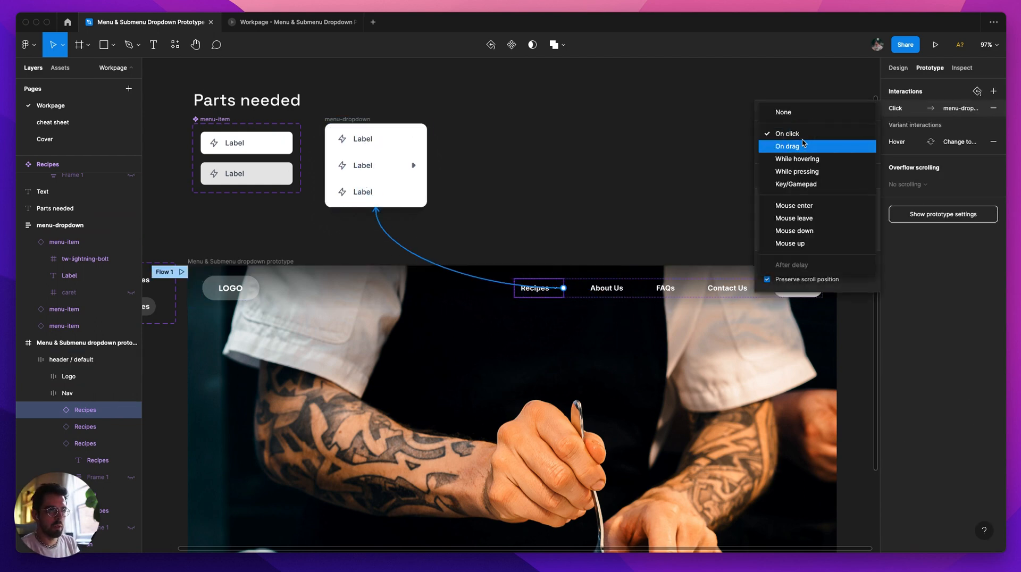
key("Escape")
left_click(797, 153)
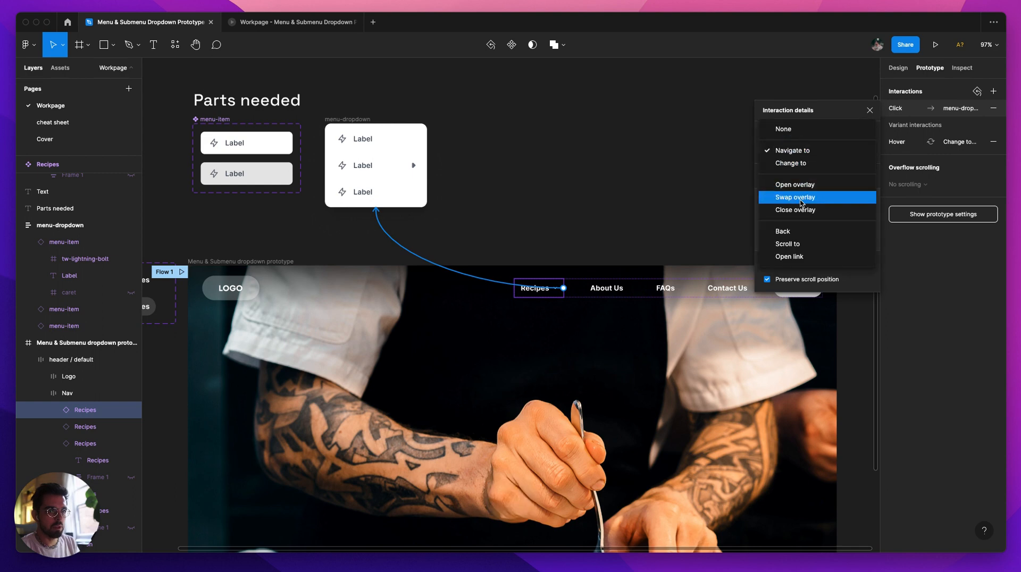
left_click(798, 185)
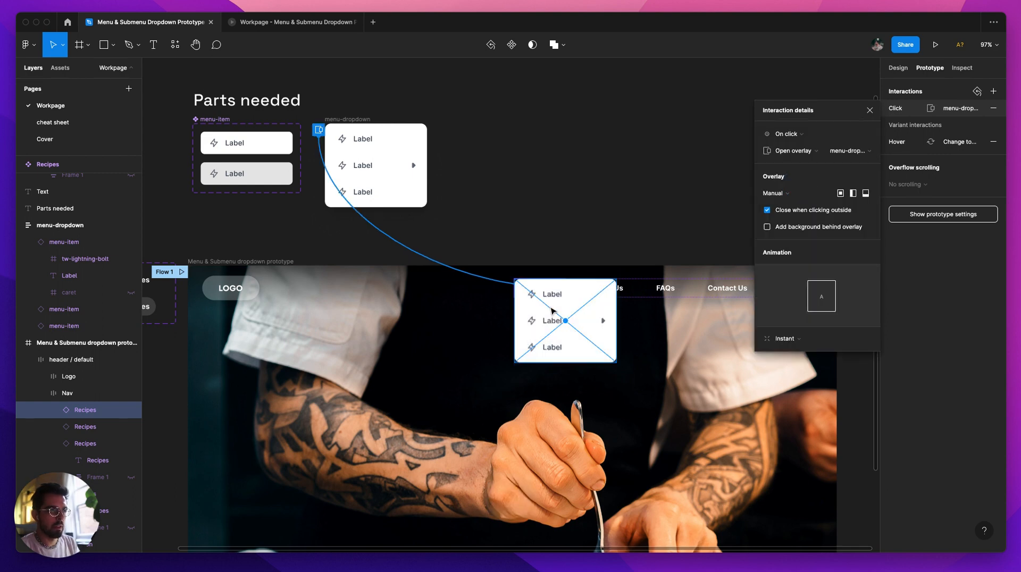
left_click_drag(551, 330, 554, 329)
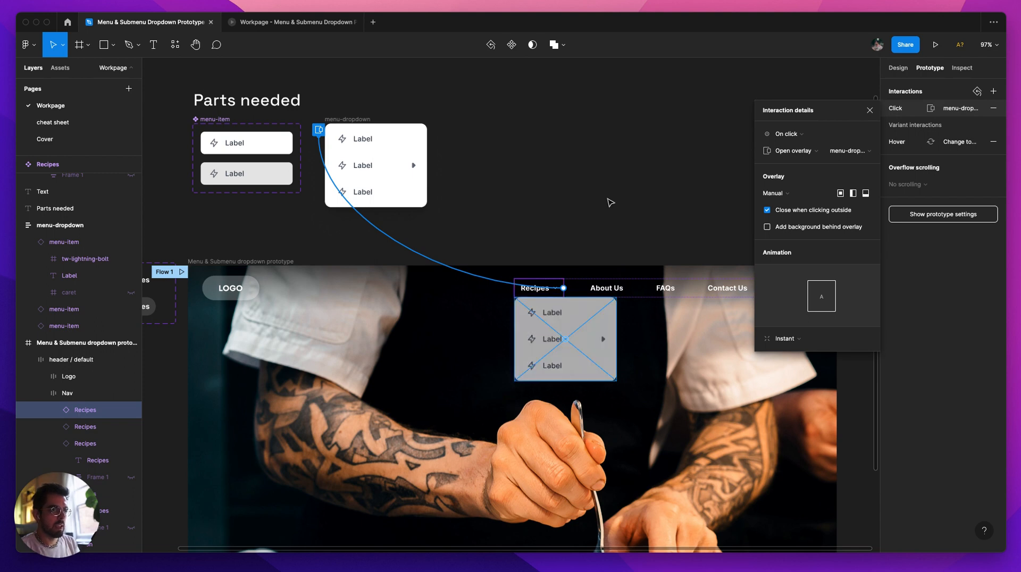
left_click(566, 200)
Step: Test the Recipes dropdown in the prototype preview, then return to the design file
left_click(314, 23)
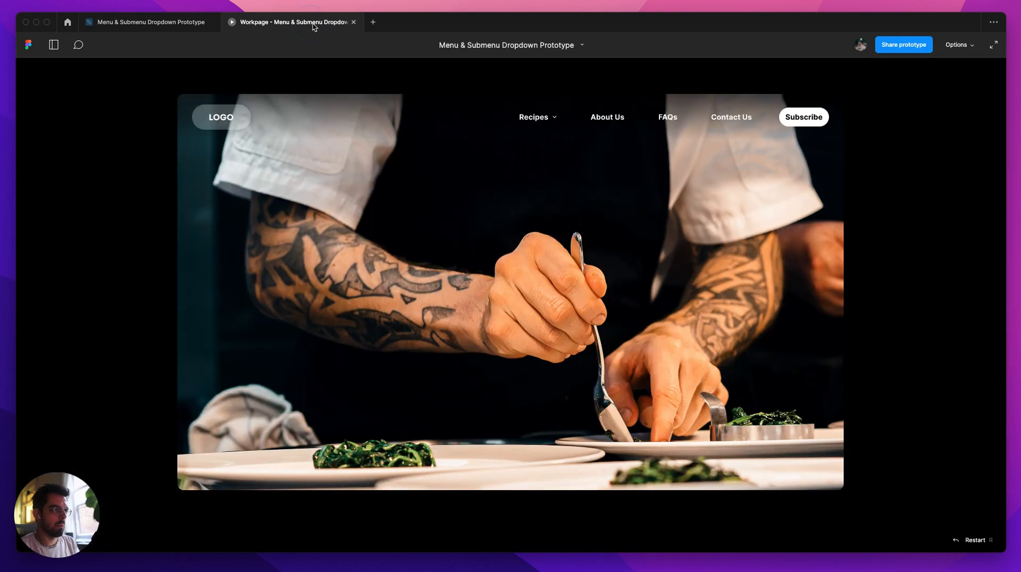
left_click(541, 119)
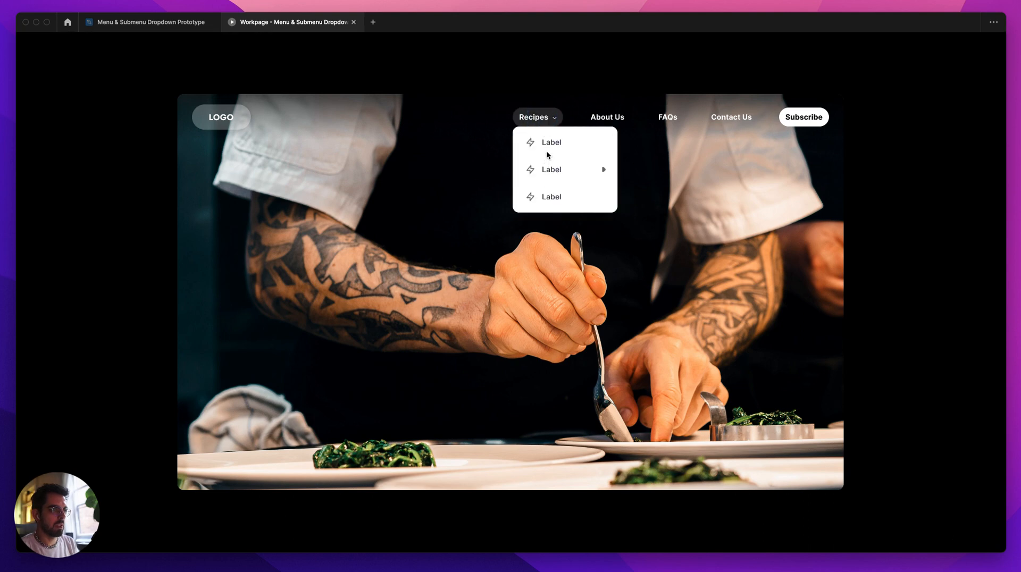
left_click(163, 30)
Step: Nudge the menu-dropdown overlay slightly lower beneath the header's Recipes item to leave a small gap
left_click(375, 173)
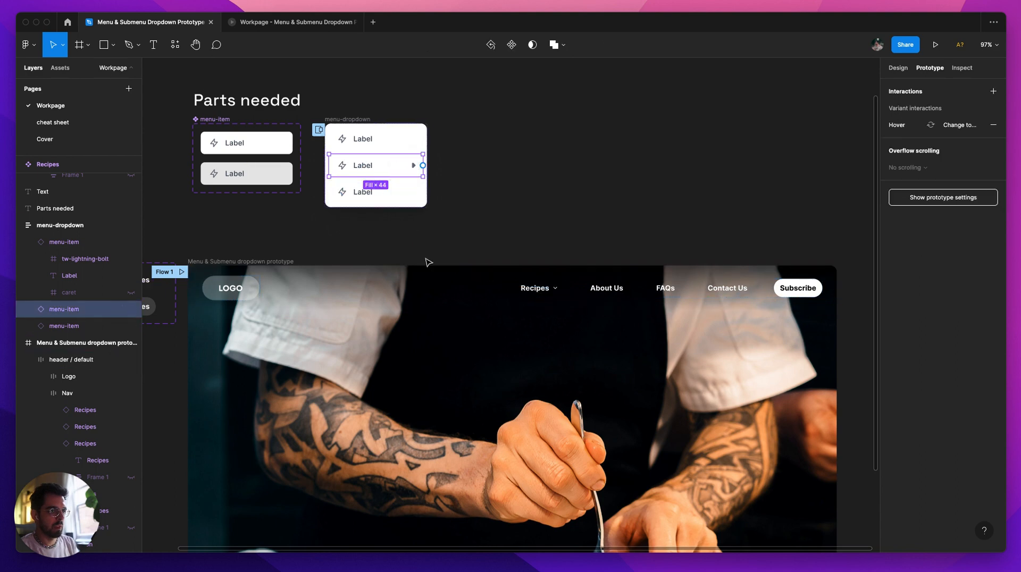
left_click(444, 228)
left_click(434, 261)
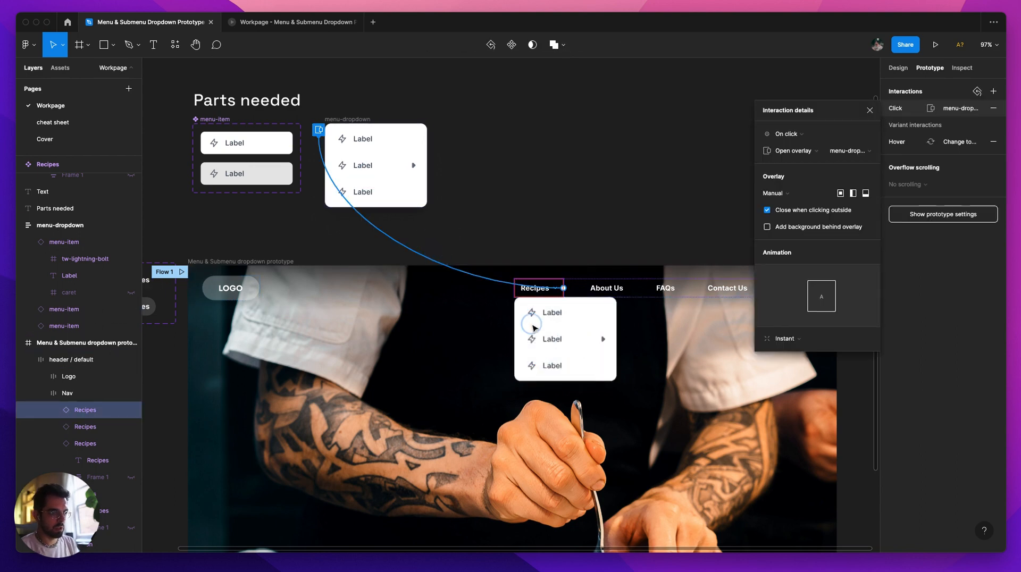
left_click(533, 326)
key("Down")
key("Down")
key("Down")
key("Down")
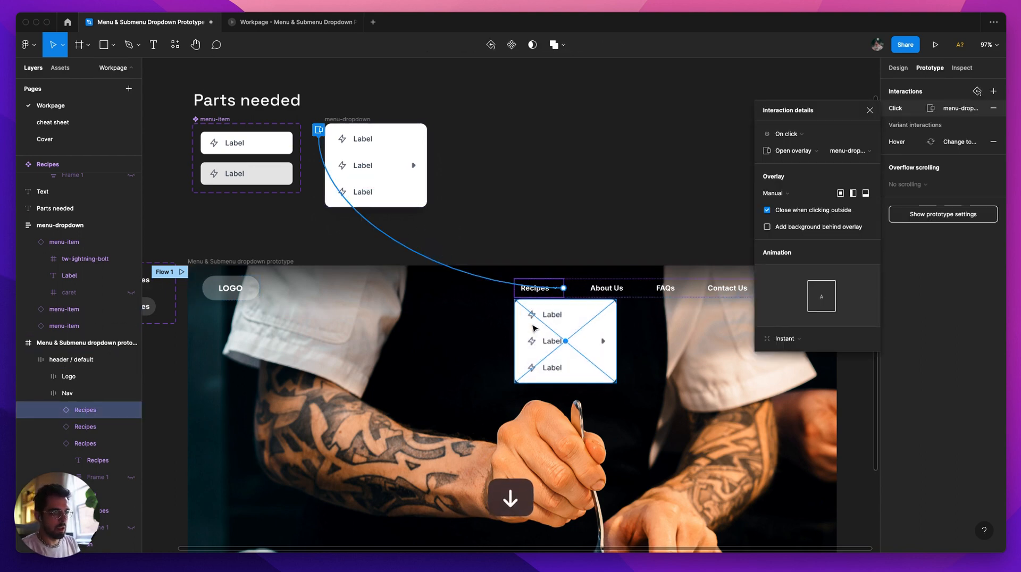
left_click(496, 160)
Step: Check the lowered Recipes dropdown in the prototype preview, then go back to the design file
left_click(293, 22)
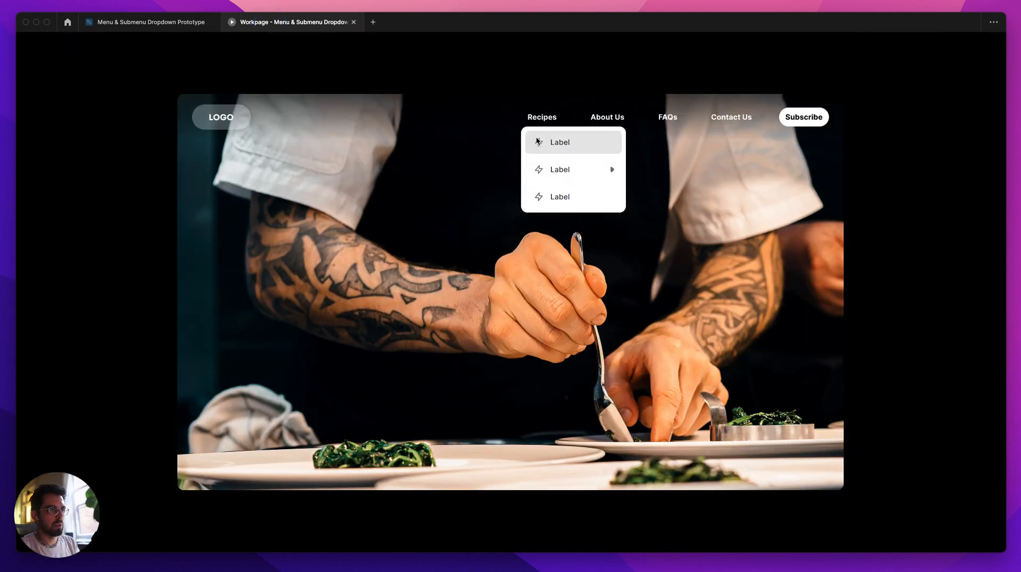
left_click(540, 114)
left_click(546, 118)
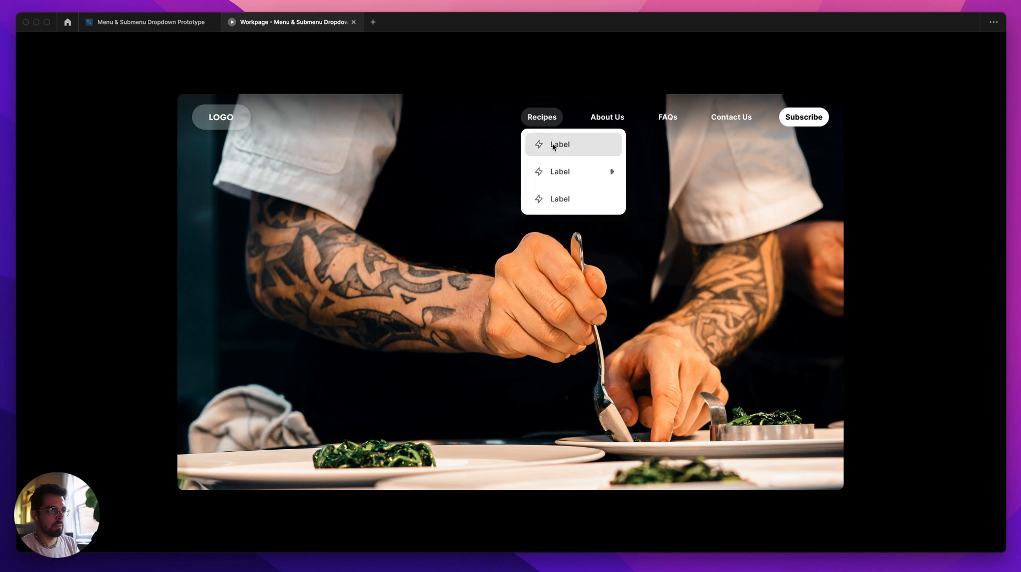
left_click(550, 124)
left_click(549, 126)
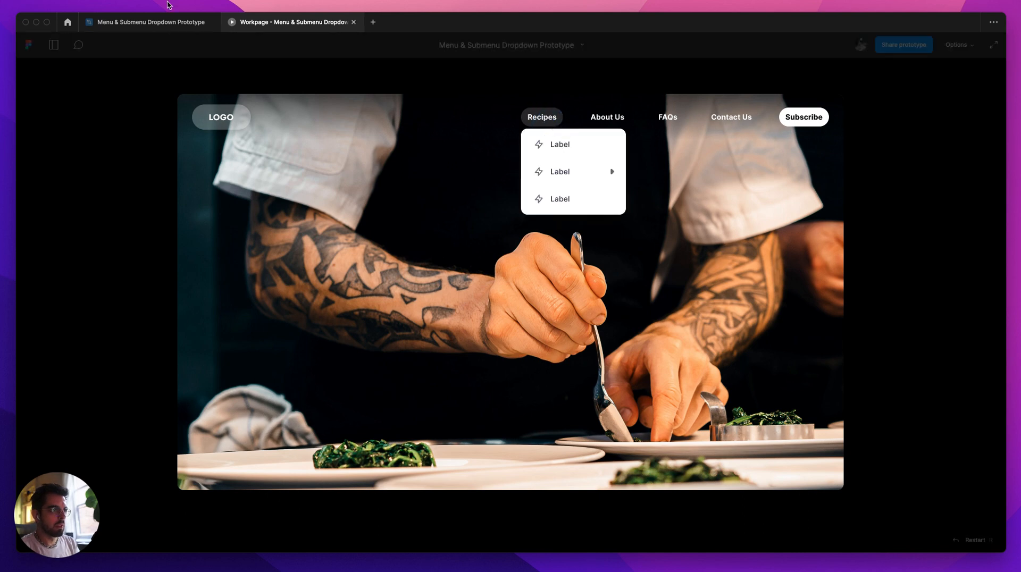
left_click(154, 22)
Step: Change the trigger of the Recipes overlay interaction to While hovering and try it in the prototype preview
left_click(529, 290)
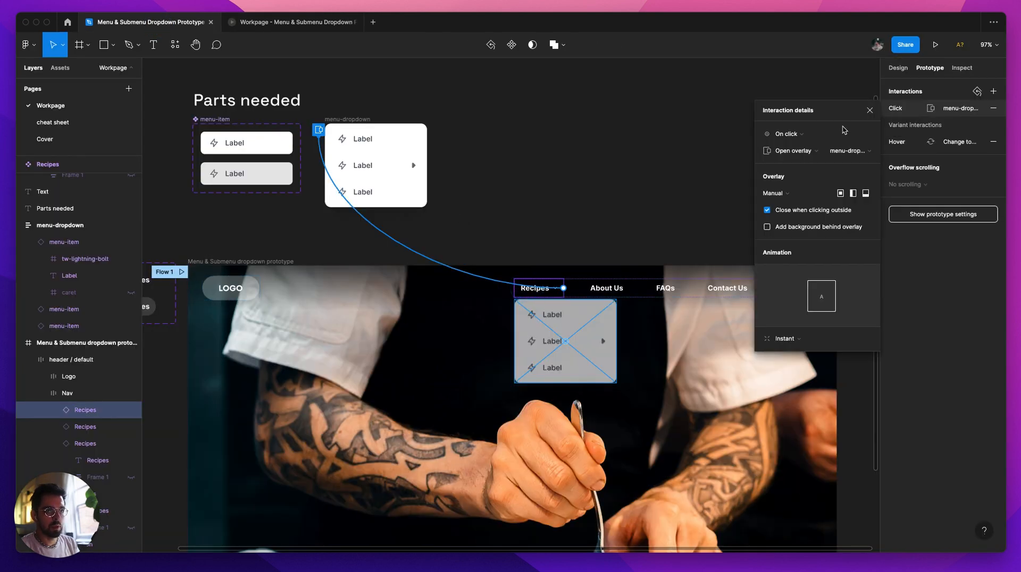
left_click(787, 133)
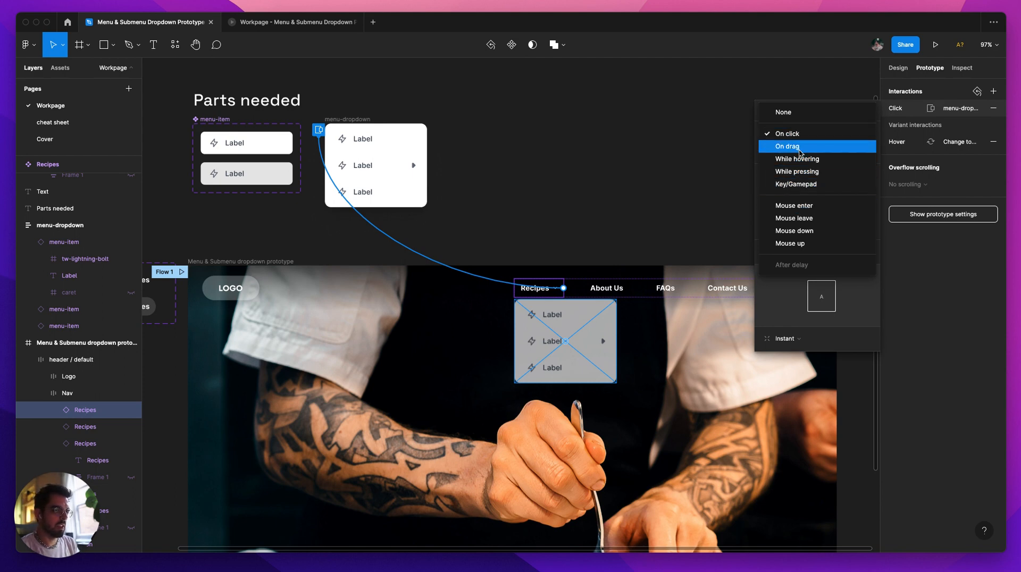
left_click(797, 158)
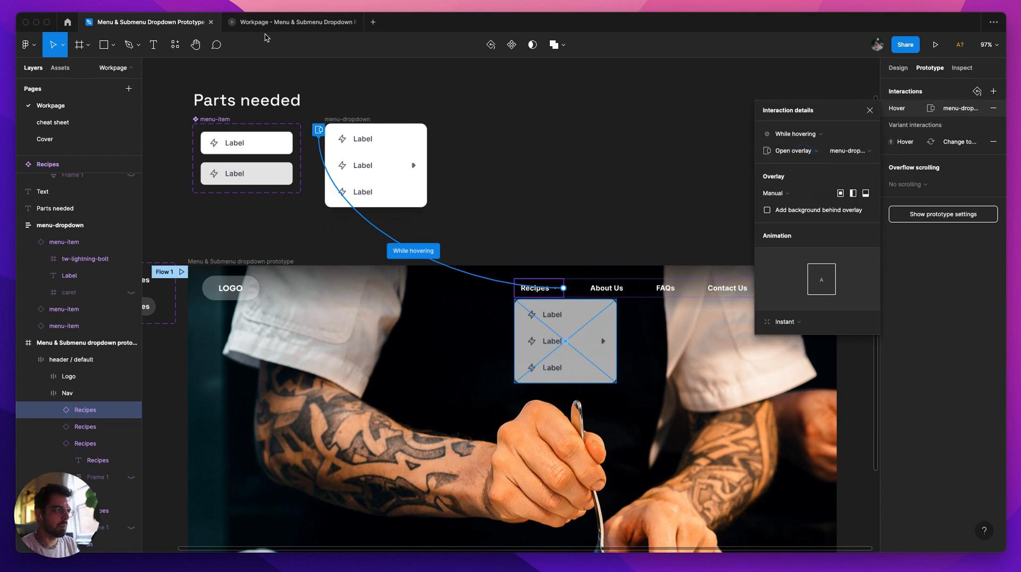
left_click(261, 22)
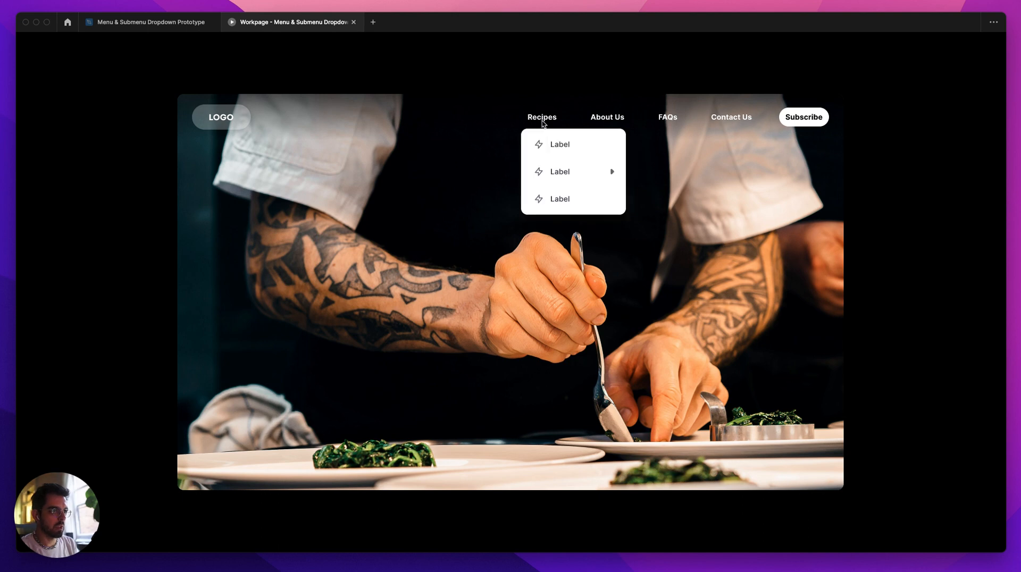
left_click(181, 24)
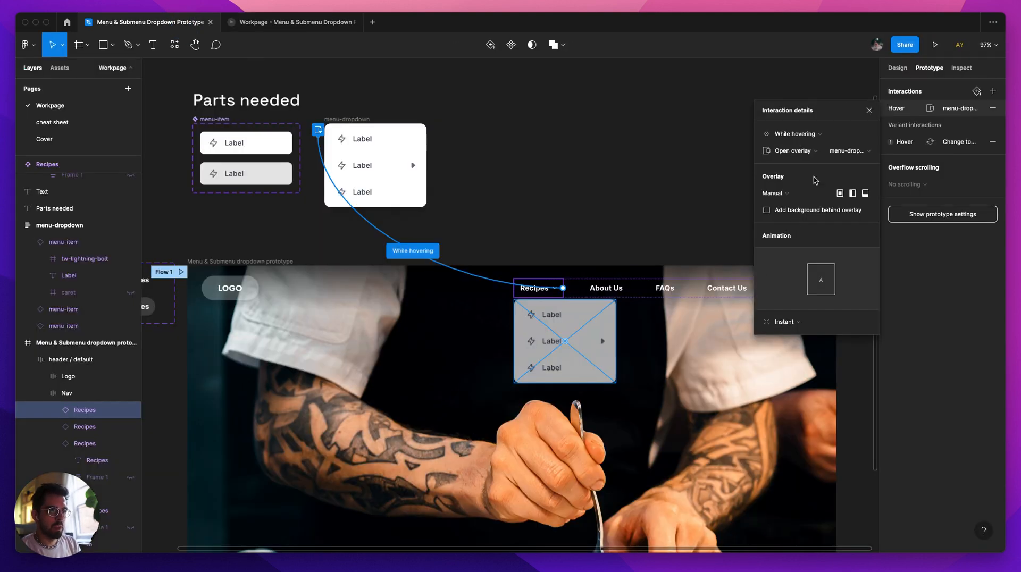
Step: Remove the interaction that connects the header's Recipes item to menu-dropdown
left_click(589, 236)
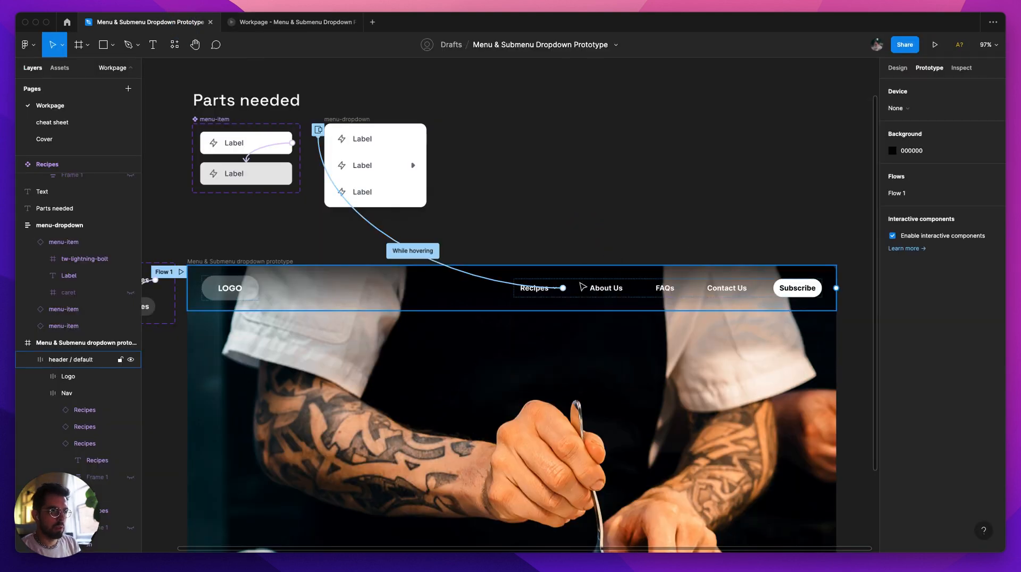
left_click_drag(435, 259, 559, 212)
left_click(568, 181)
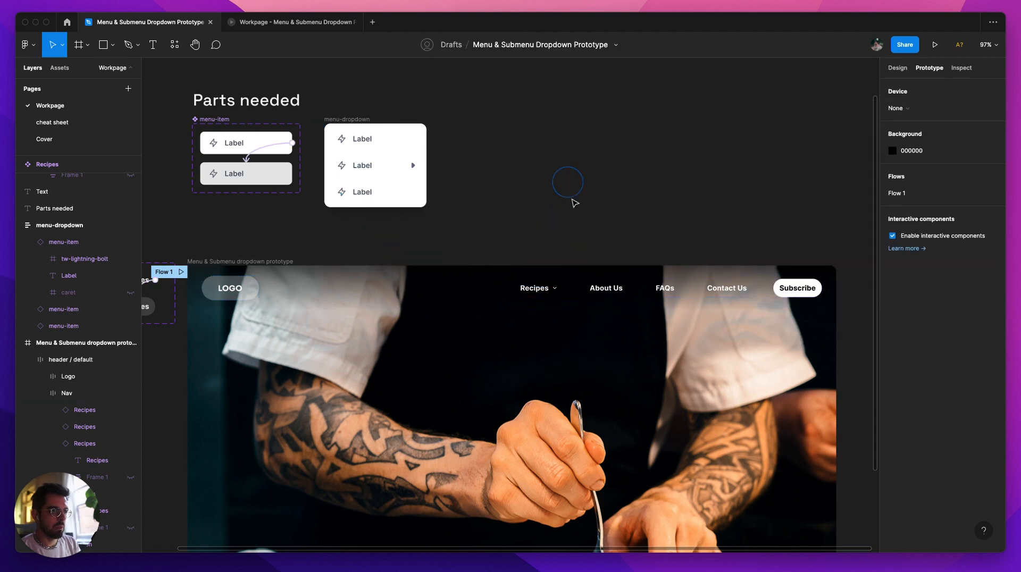
Step: Duplicate the Menu & Submenu dropdown prototype frame beside the original
scroll(575, 206, "down", 3)
left_click(557, 257)
left_click(577, 219)
scroll(636, 223, "down", 3)
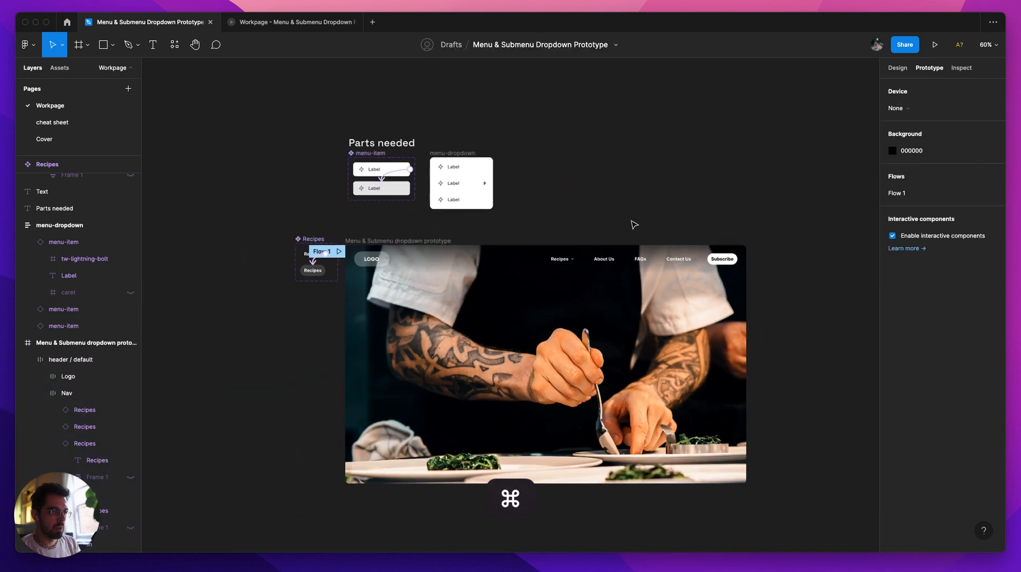
left_click(374, 234)
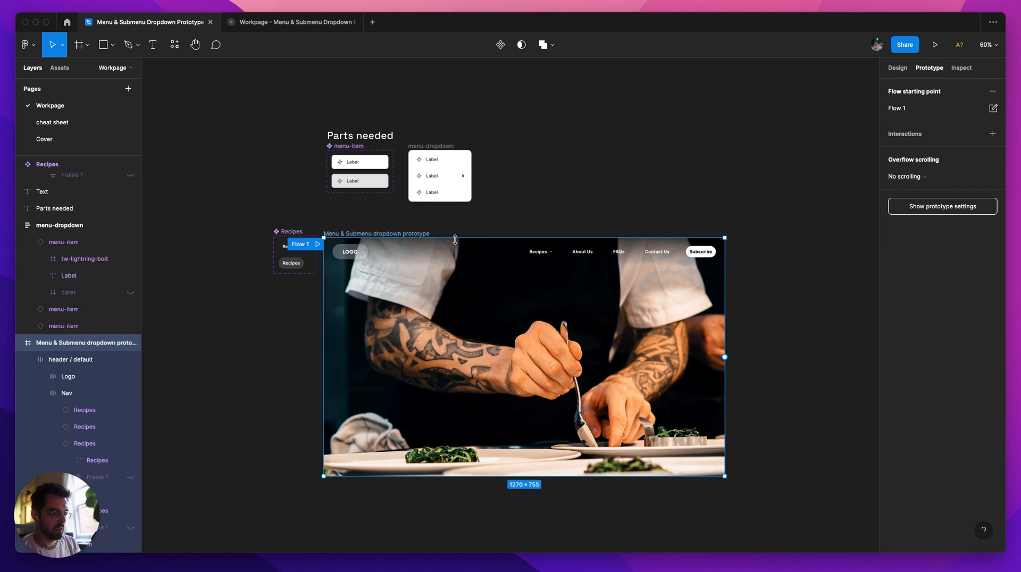
key("super+d")
left_click(616, 201)
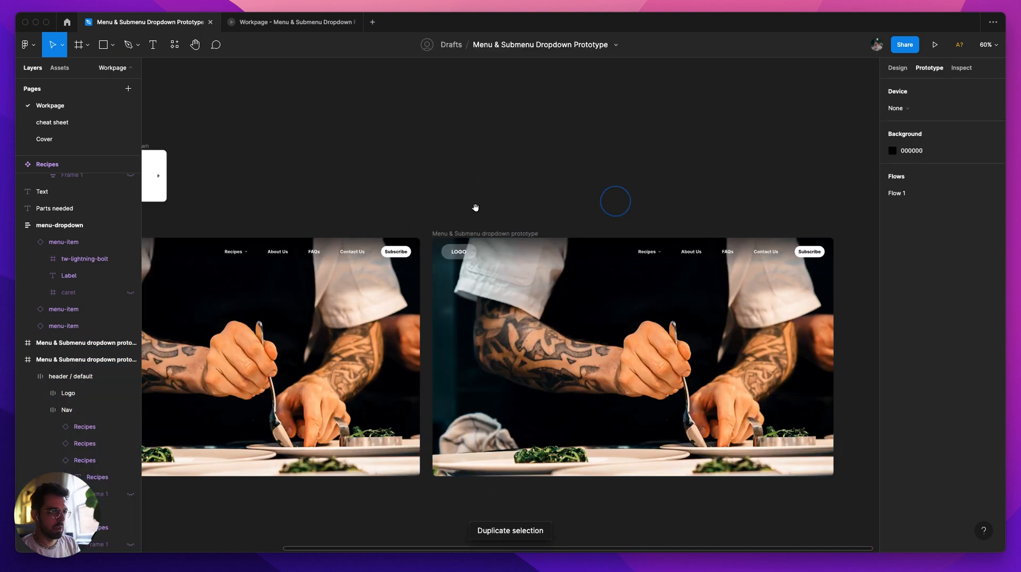
left_click_drag(475, 207, 606, 195)
Step: Rename the duplicated prototype frame as hero hover
left_click(612, 220)
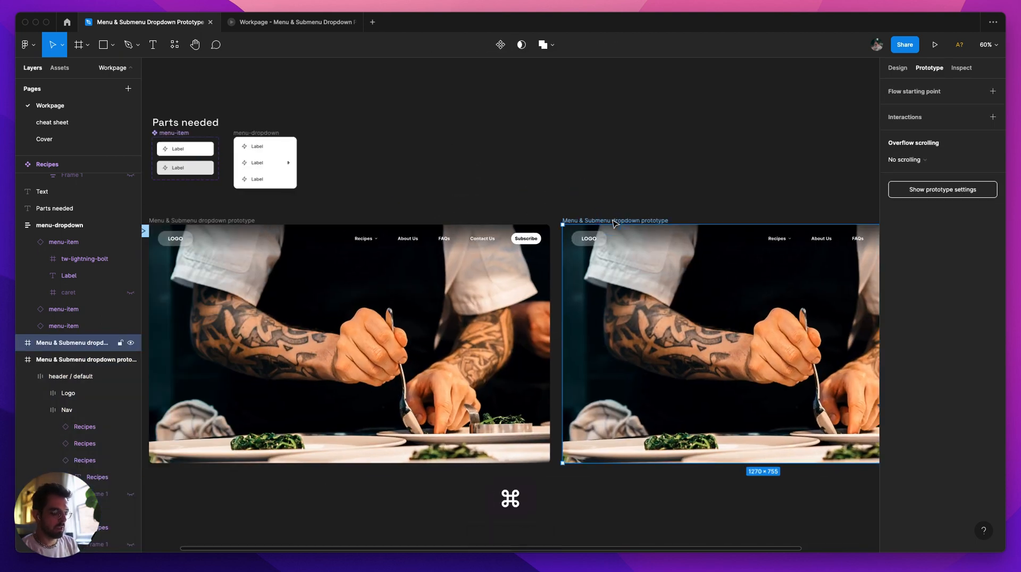
key("super+r")
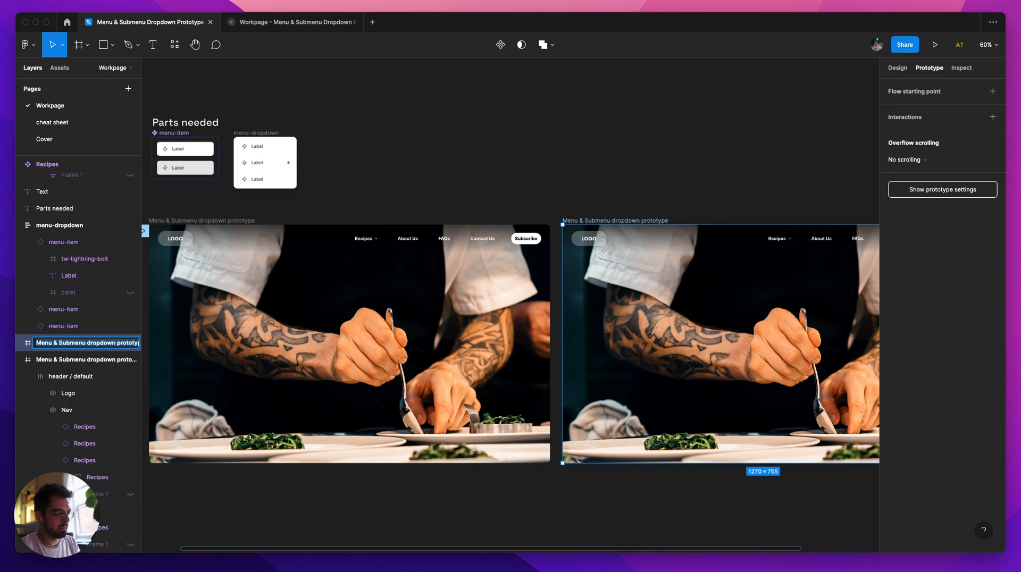
type("hero hover")
key("Return")
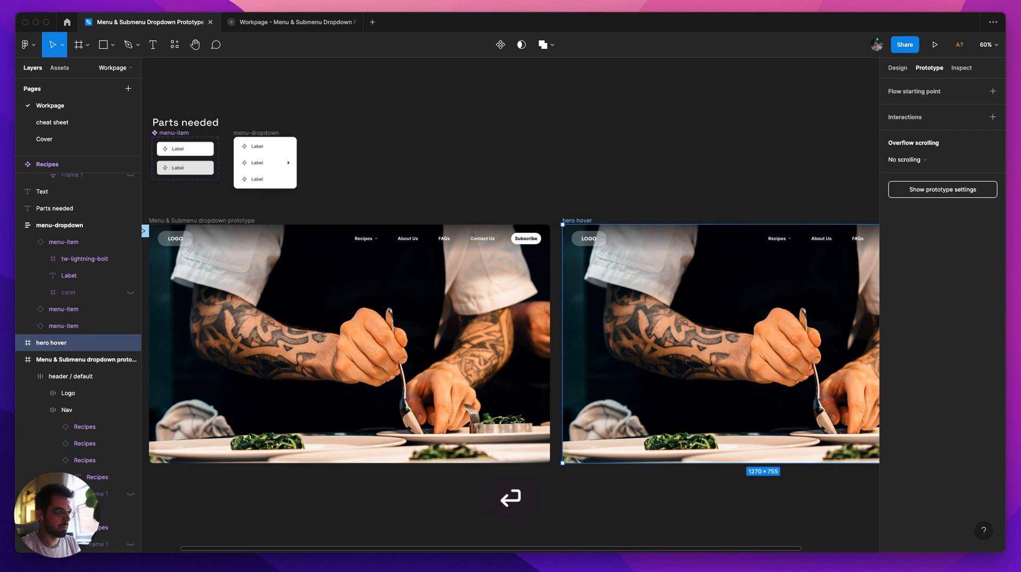
Step: Rename the original Menu & Submenu dropdown prototype frame as hero
left_click(222, 220)
key("super+r")
type("hov")
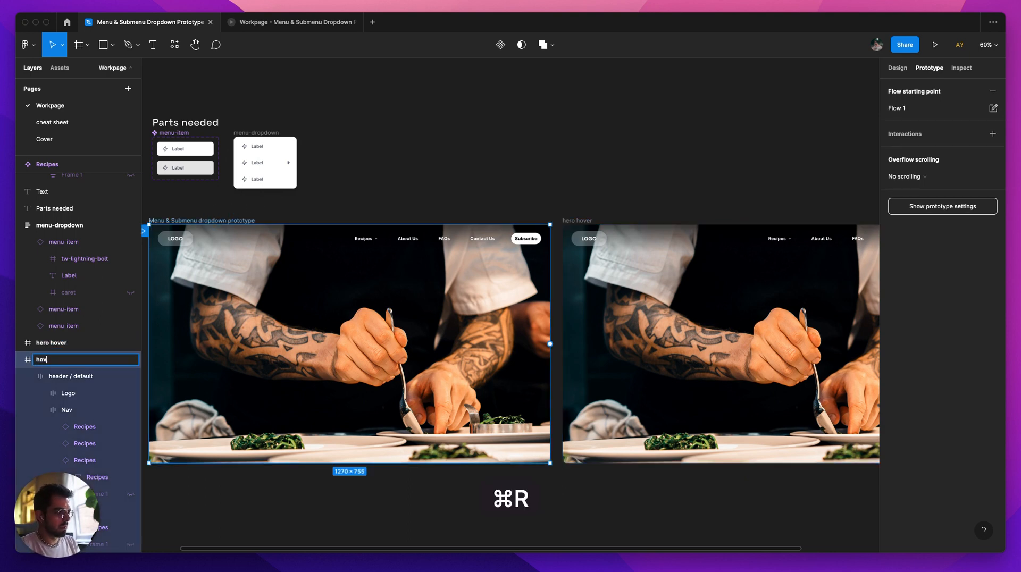
type("o")
key("Return")
left_click(515, 148)
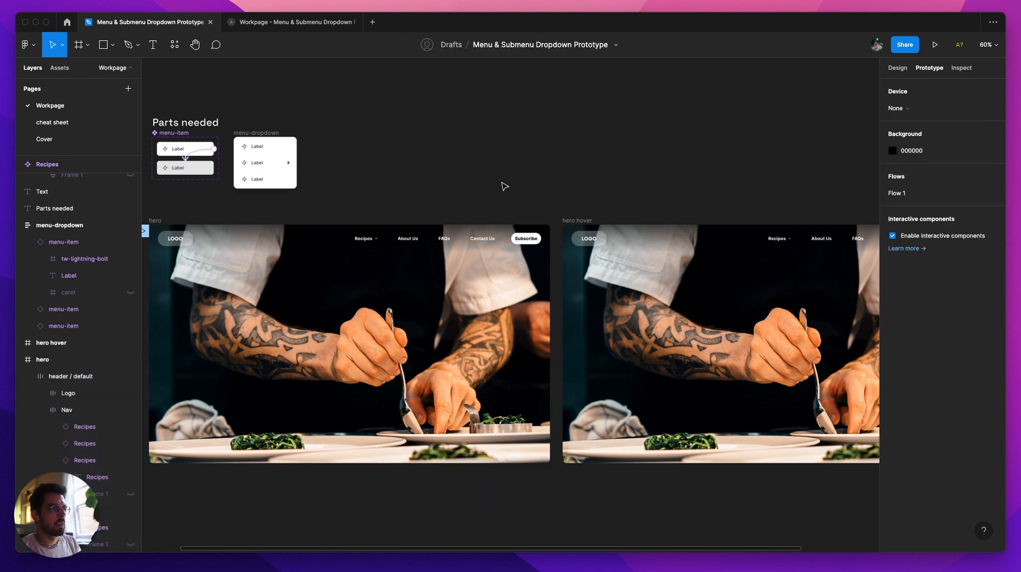
Step: Place a copy of menu-dropdown in the hero hover frame, directly beneath the Recipes item and aligned with its left edge
scroll(532, 175, "left", 3)
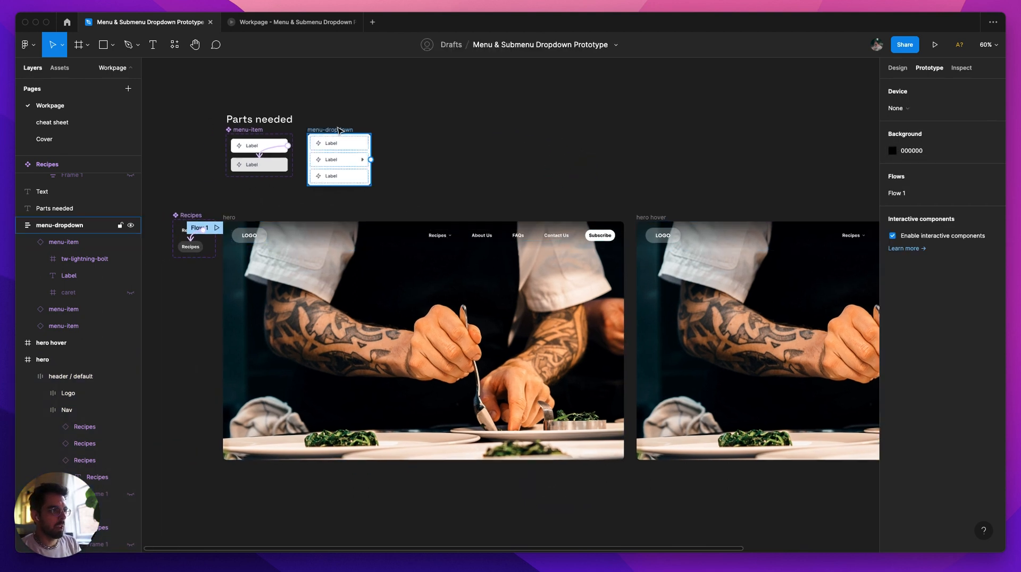
scroll(458, 107, "right", 3)
scroll(458, 106, "down", 1)
left_click_drag(282, 104, 812, 216)
left_click_drag(809, 161, 703, 149)
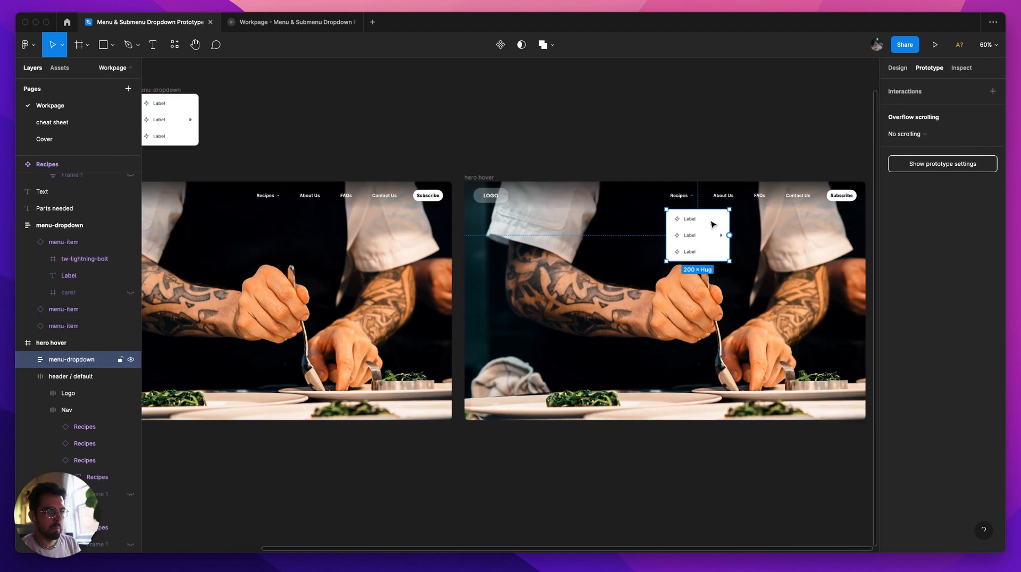
scroll(714, 225, "up", 5)
scroll(665, 230, "down", 1)
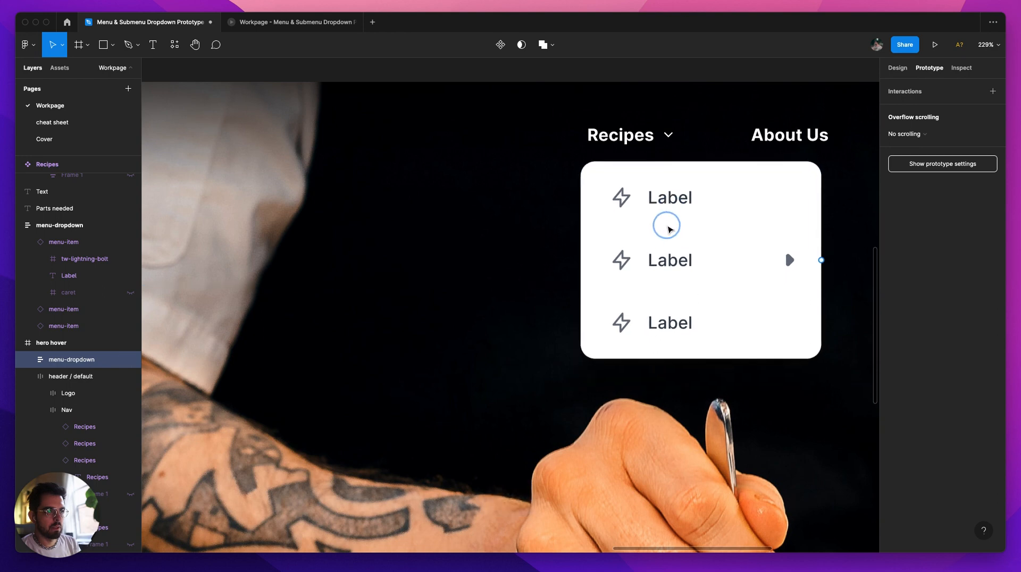
left_click_drag(668, 226, 668, 229)
Step: Switch the state of the Recipes item in the hero hover frame's header from default to its hover variant
double_click(645, 148)
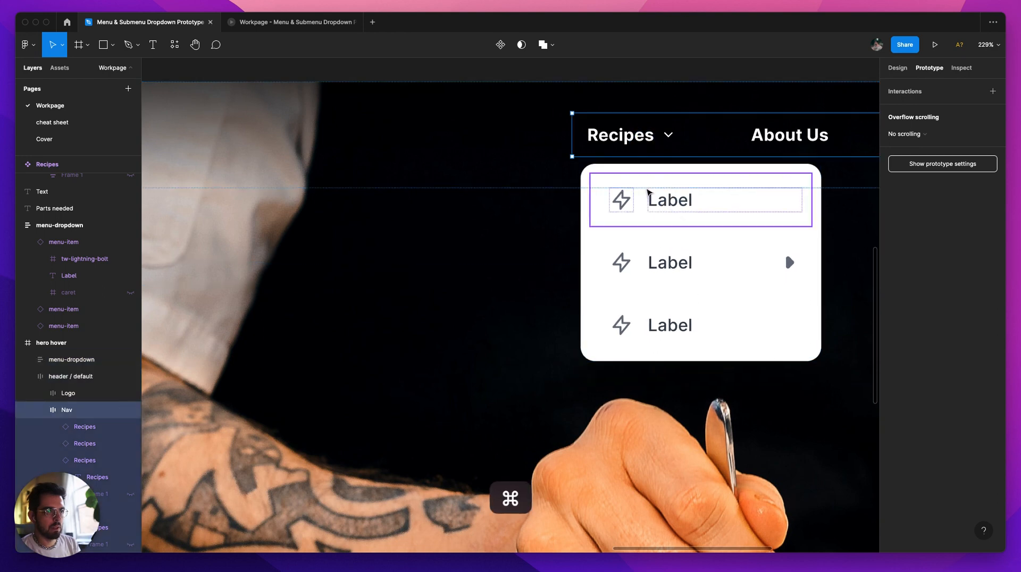
scroll(648, 193, "down", 3)
scroll(712, 327, "up", 2)
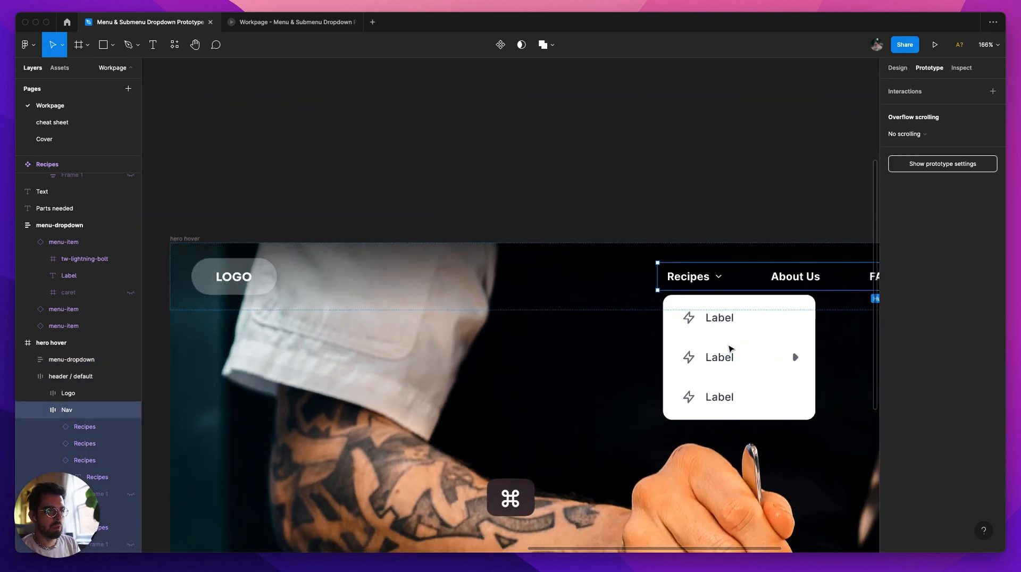
scroll(731, 349, "down", 2)
left_click_drag(673, 331, 660, 336)
left_click(632, 201)
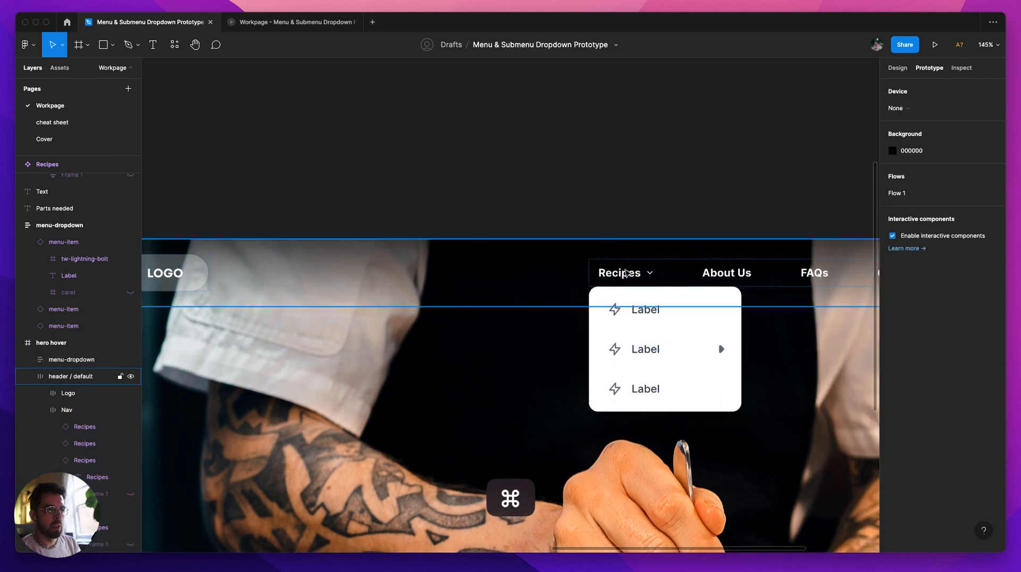
left_click(631, 276, "super")
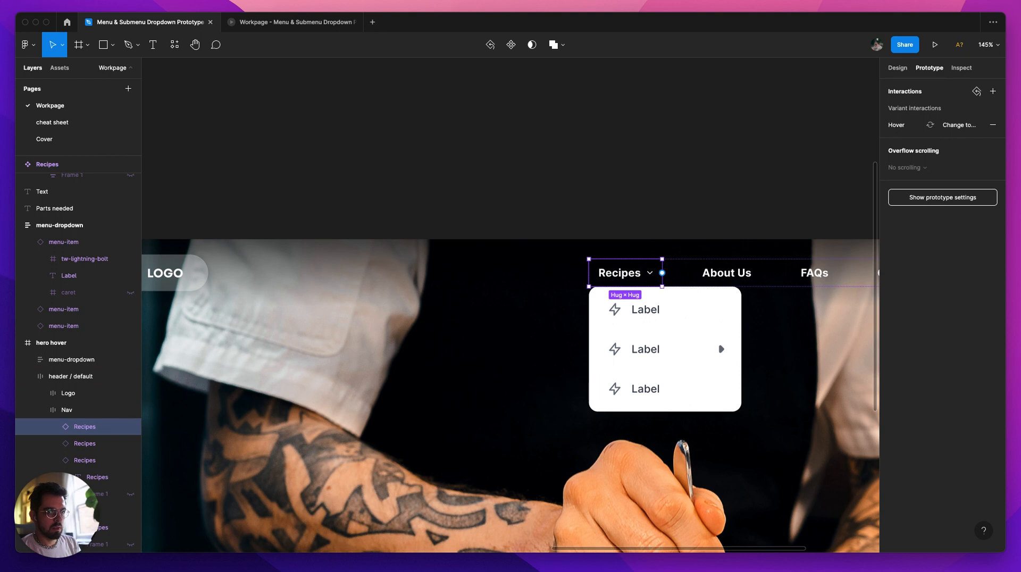
key("shift+e")
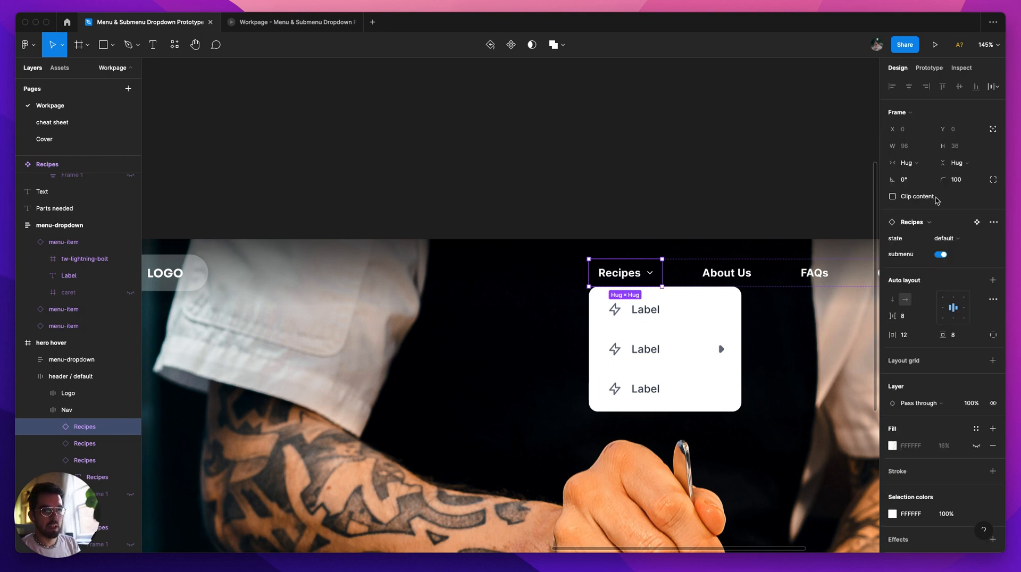
left_click(956, 244)
left_click(953, 251)
left_click(728, 191)
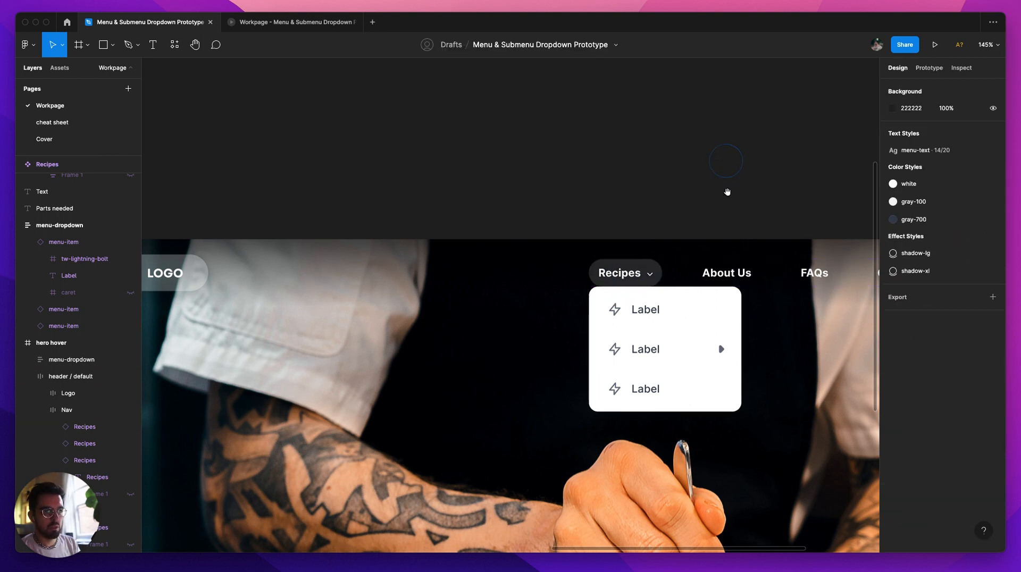
Step: Move menu-dropdown in the hero hover frame down to Y 66, leaving a small gap below Recipes
scroll(629, 211, "down", 3)
left_click(629, 211)
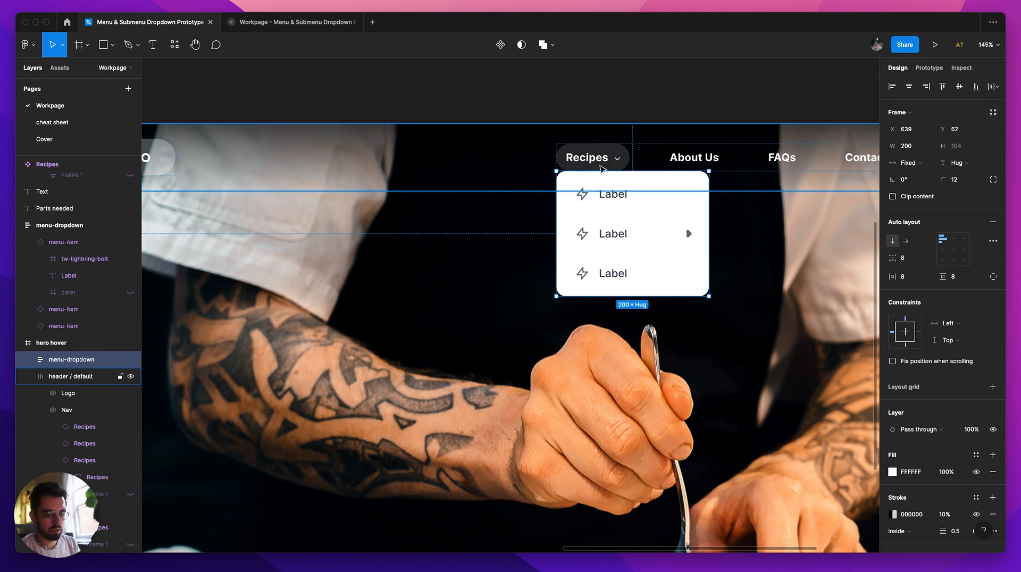
key("Down")
key("Down")
key("Down")
key("Down")
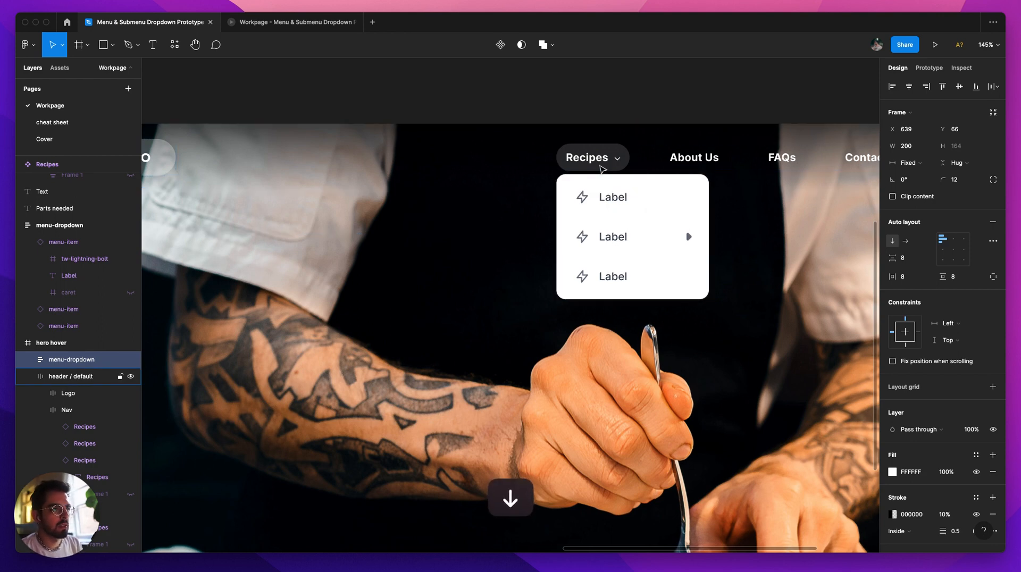
left_click(608, 94)
Step: Open the hover interaction of the Recipes item in the hero frame's header, keeping While hovering as its trigger
scroll(611, 102, "down", 2)
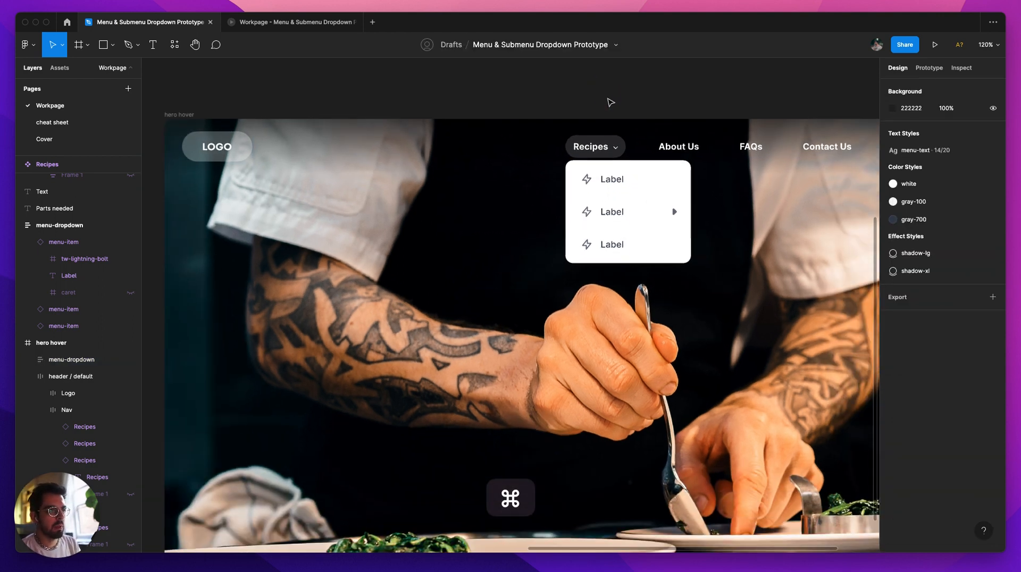
scroll(608, 156, "down", 5)
left_click_drag(497, 104, 691, 132)
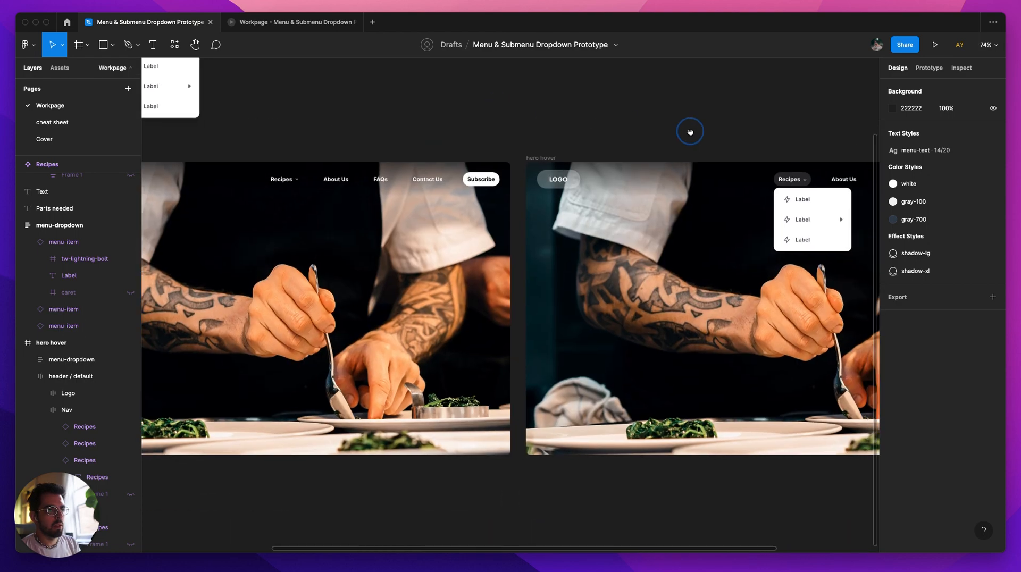
scroll(426, 170, "left", 3)
left_click(355, 175)
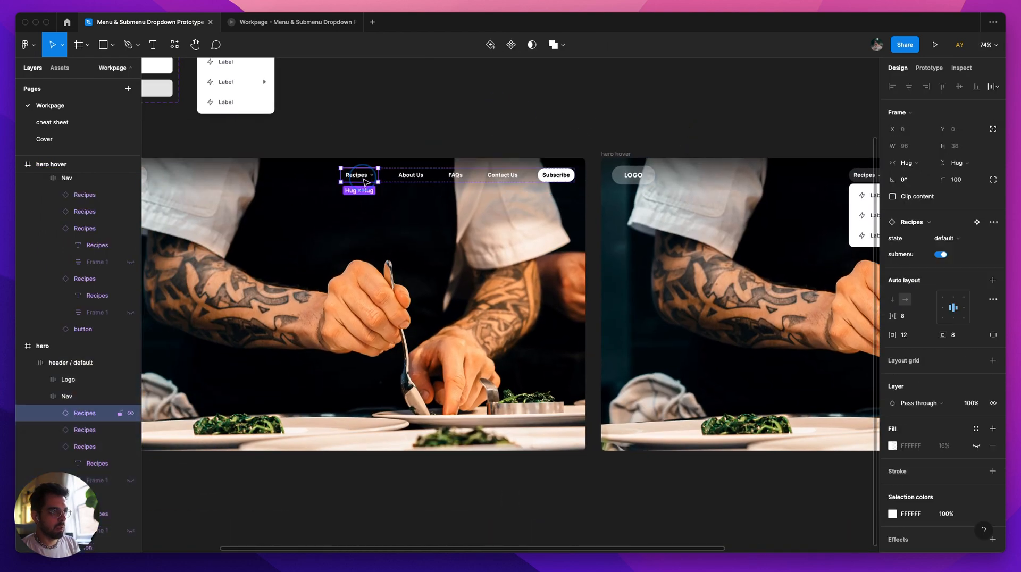
key("shift+e")
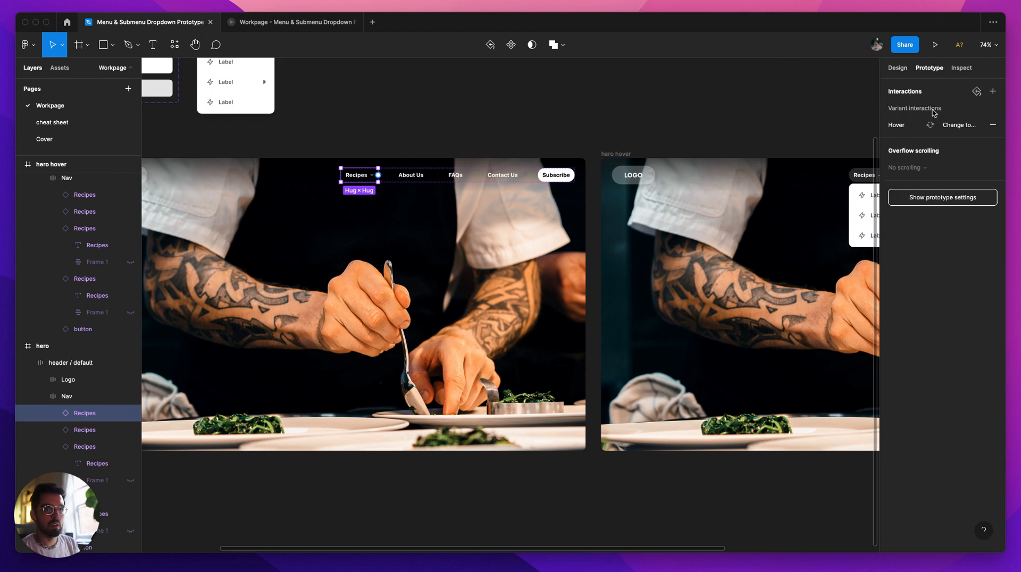
left_click(963, 126)
left_click(795, 152)
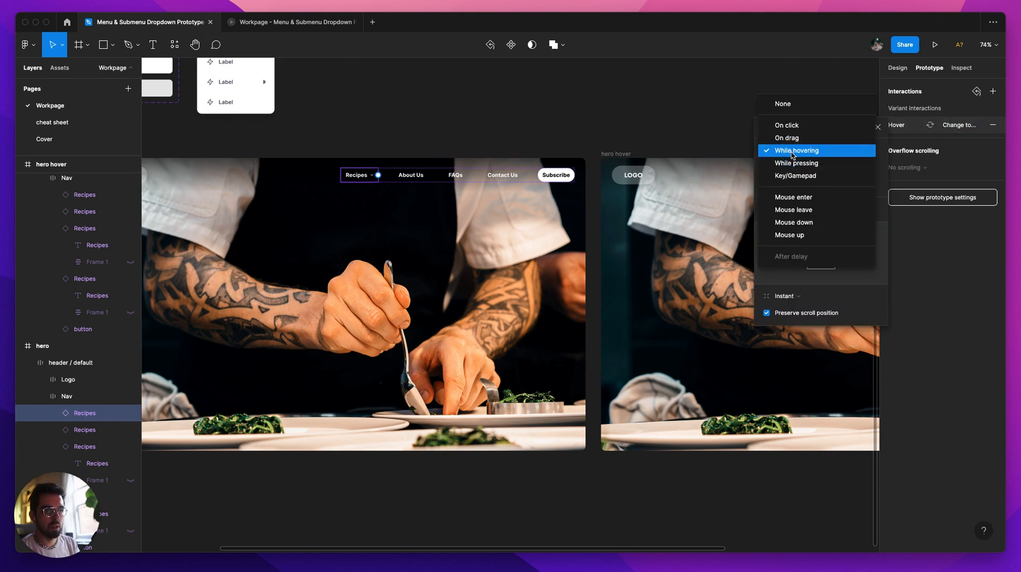
key("Escape")
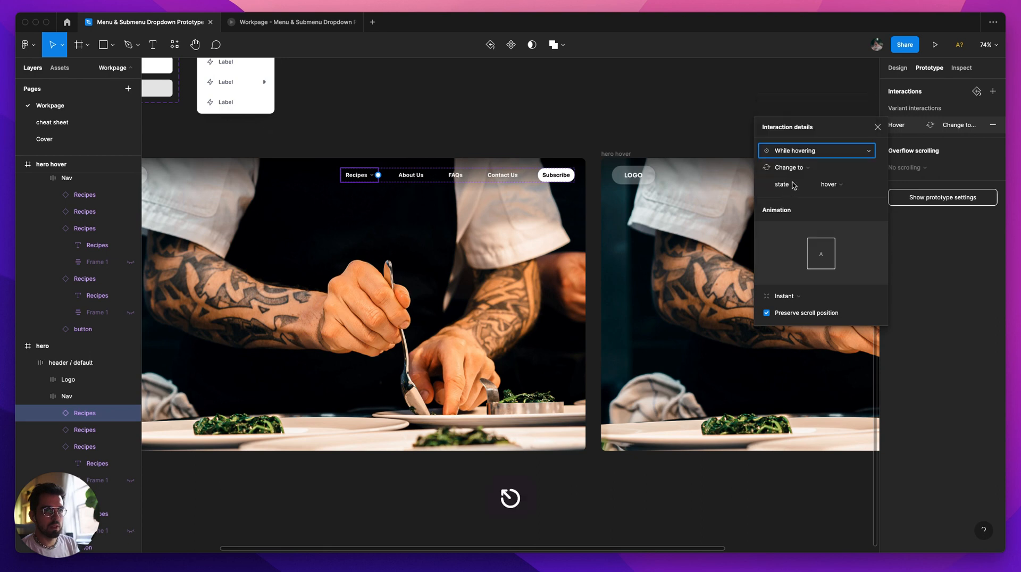
Step: Change the action of the hero frame's Recipes interaction from Change to into Navigate to, with hero hover as destination
left_click(785, 168)
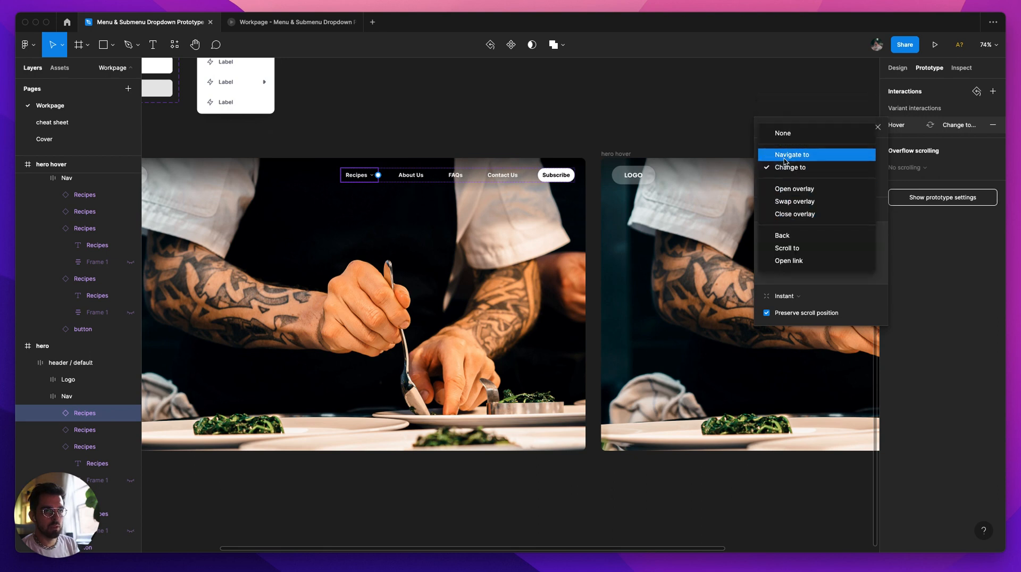
left_click(792, 155)
left_click(842, 153)
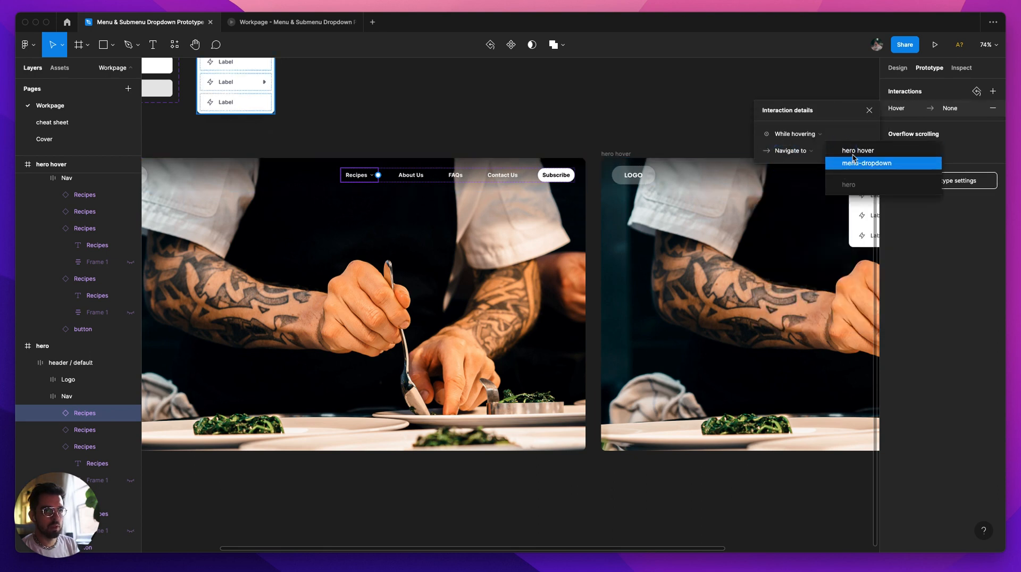
left_click(857, 151)
left_click(657, 130)
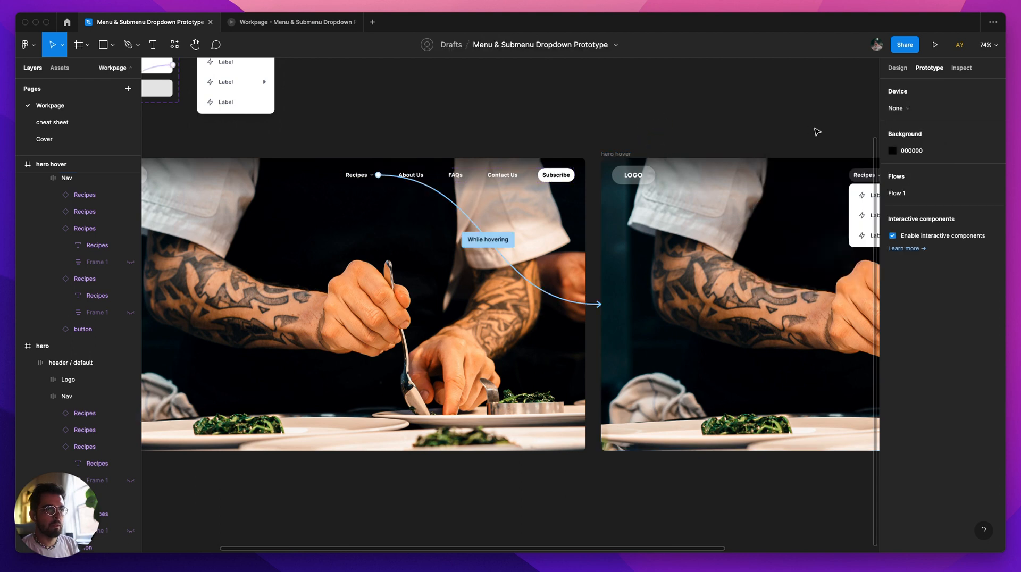
left_click_drag(799, 120, 764, 116)
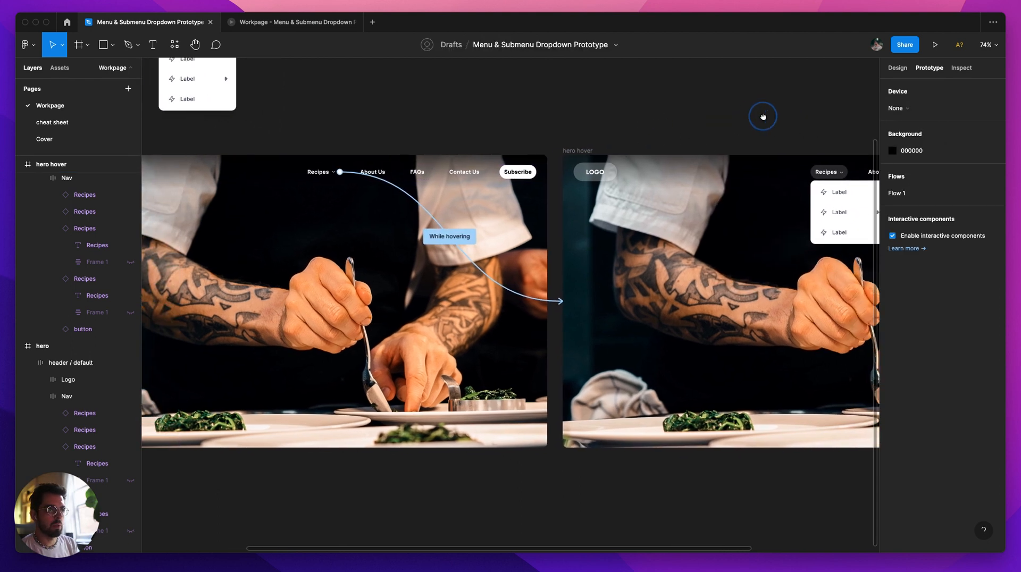
Step: Check the hero frame and its Recipes item in the open prototype preview against the hover connection in the design
left_click(286, 30)
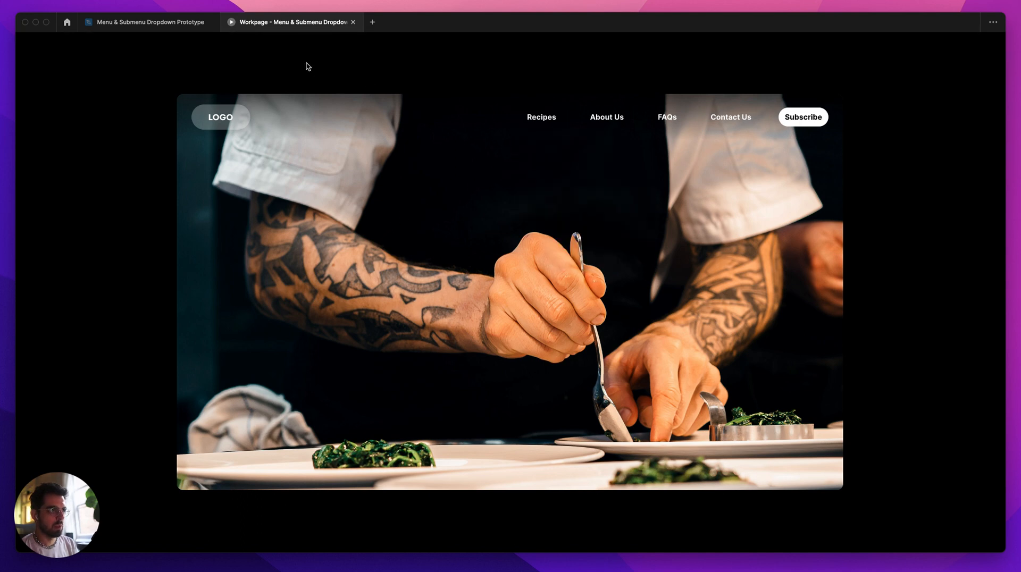
left_click(146, 22)
scroll(585, 213, "right", 4)
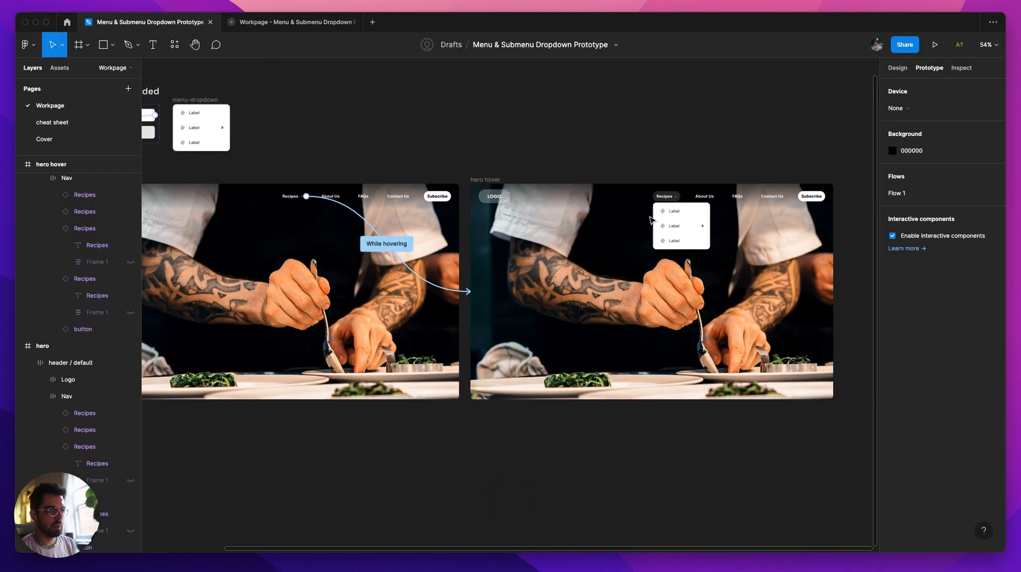
left_click(636, 232)
key("super+z")
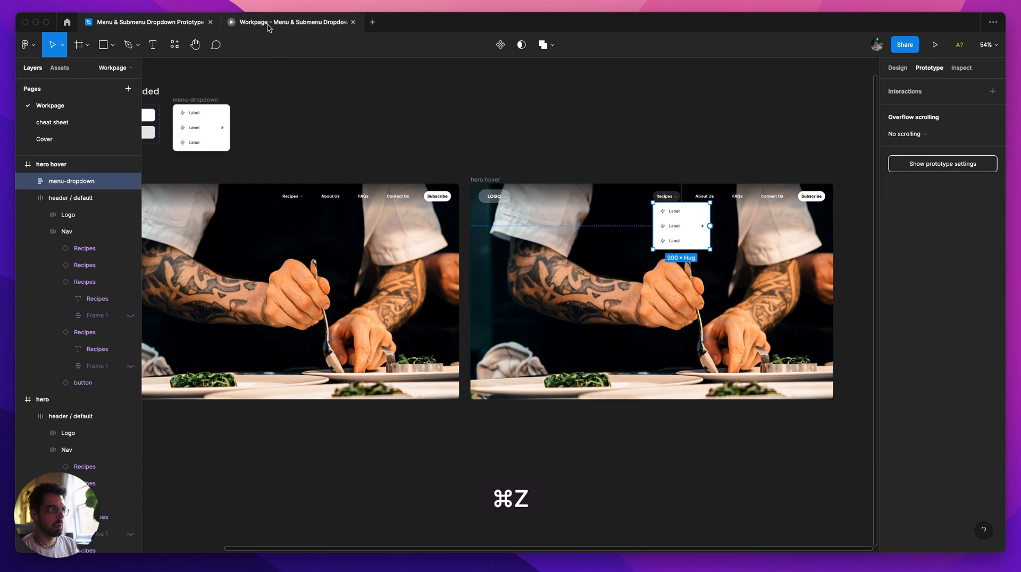
left_click(271, 22)
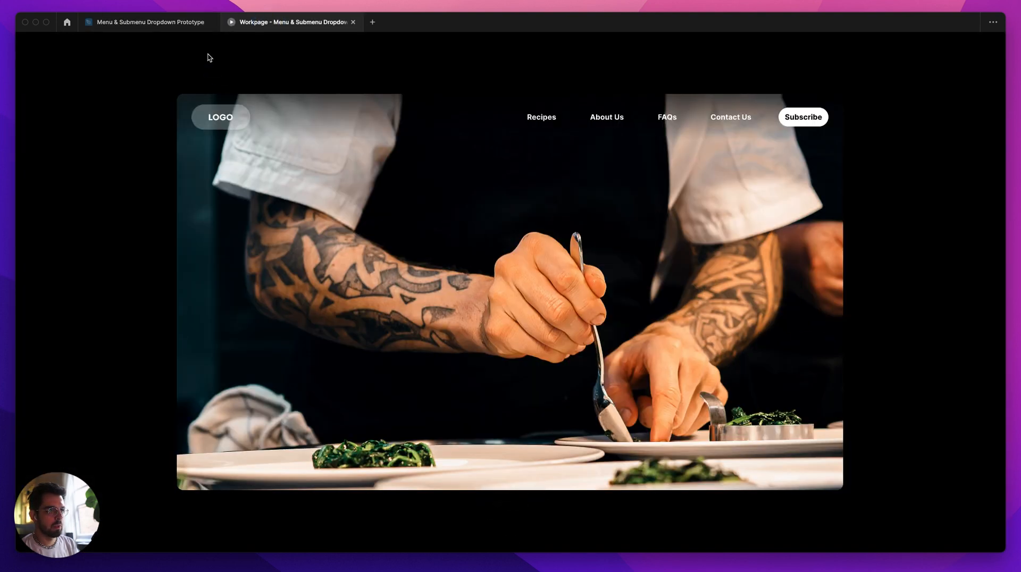
left_click(188, 22)
left_click_drag(344, 150, 456, 141)
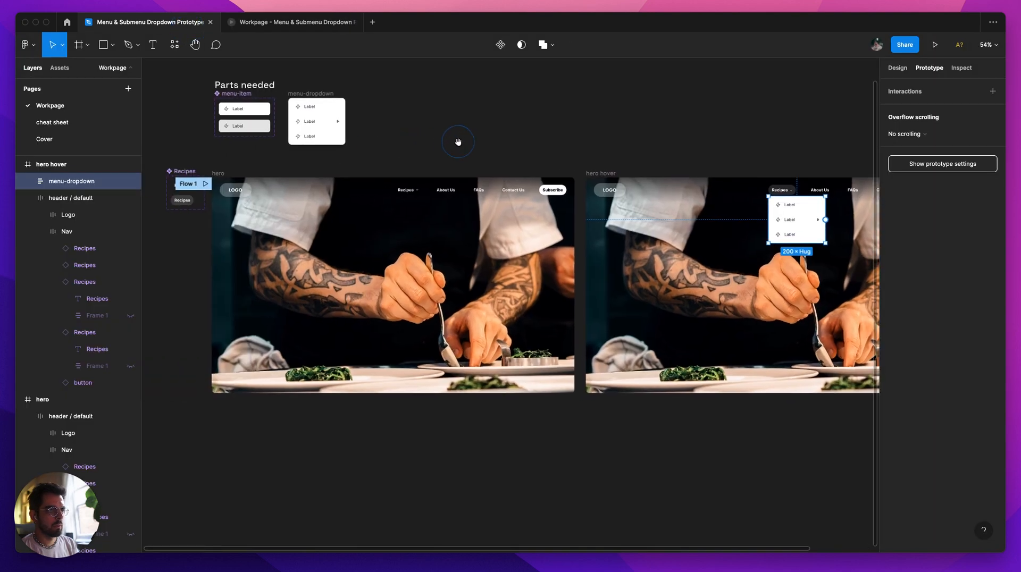
left_click(293, 22)
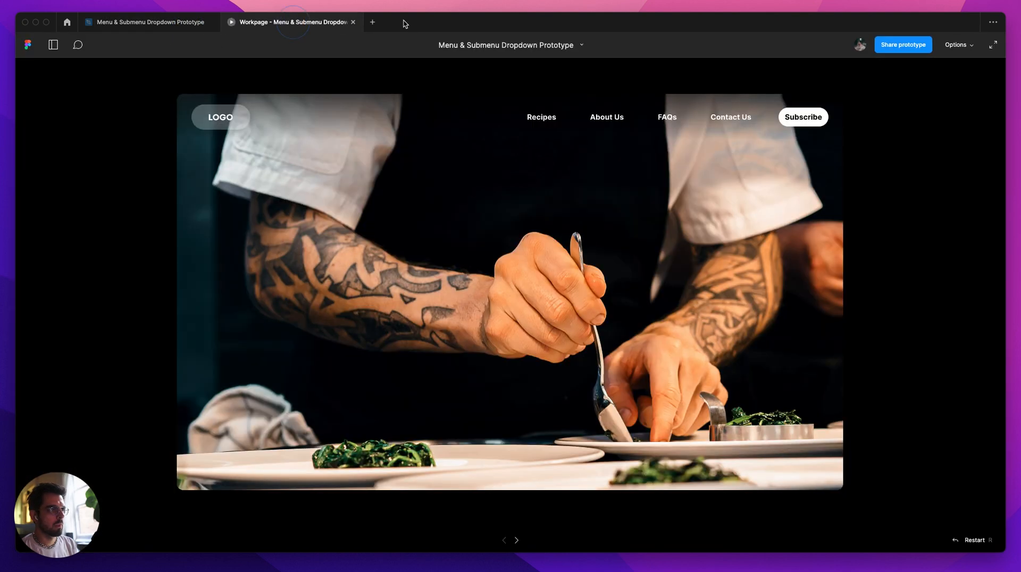
Step: Close the old prototype preview, launch a fresh one from Flow 1, and return to the design file
left_click(354, 22)
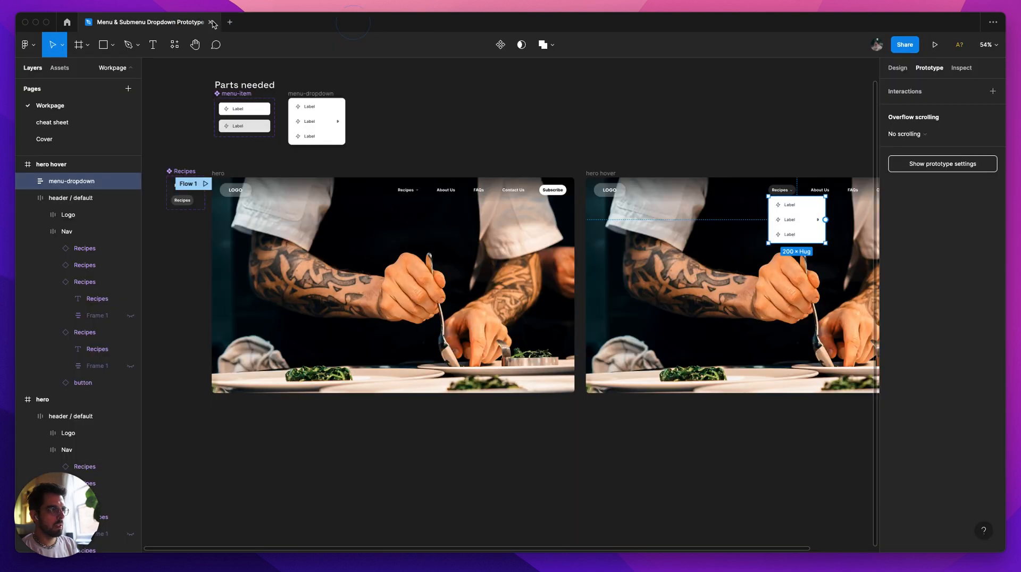
left_click(205, 184)
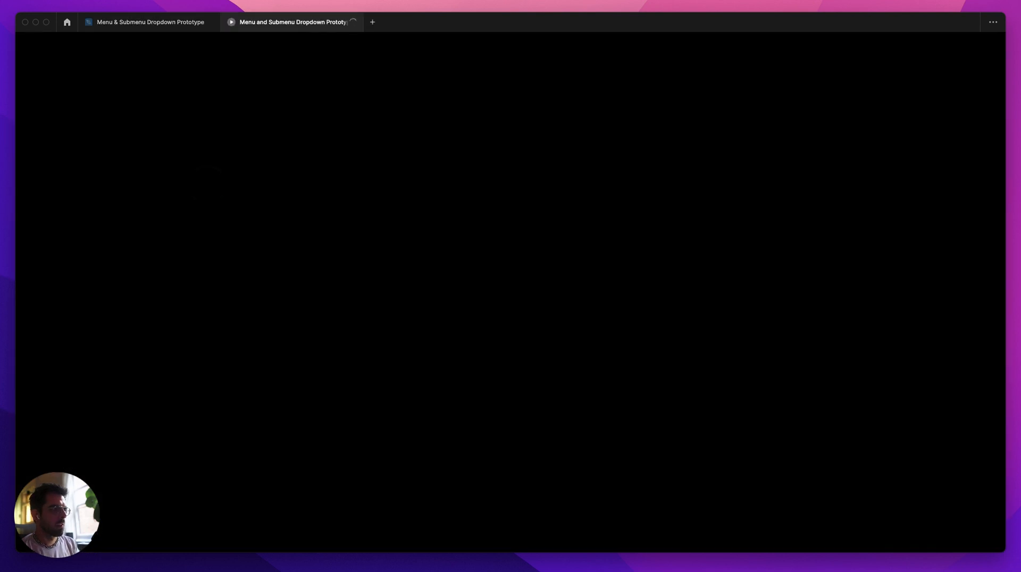
left_click(137, 25)
Step: Set the trigger of the hero frame's Recipes interaction to Mouse enter, keeping hero hover as the destination
left_click(716, 160)
left_click_drag(718, 165, 552, 168)
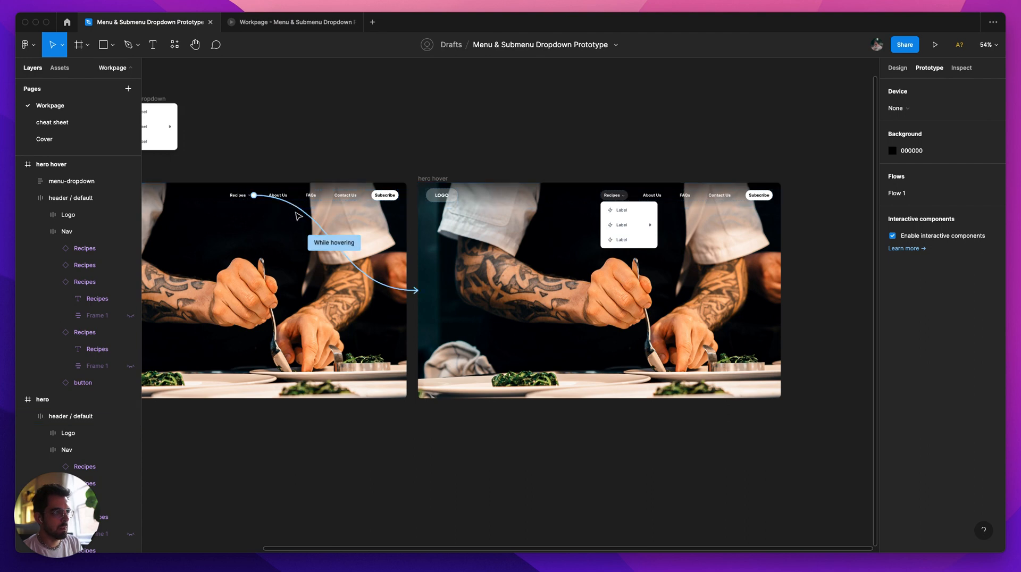
double_click(242, 200)
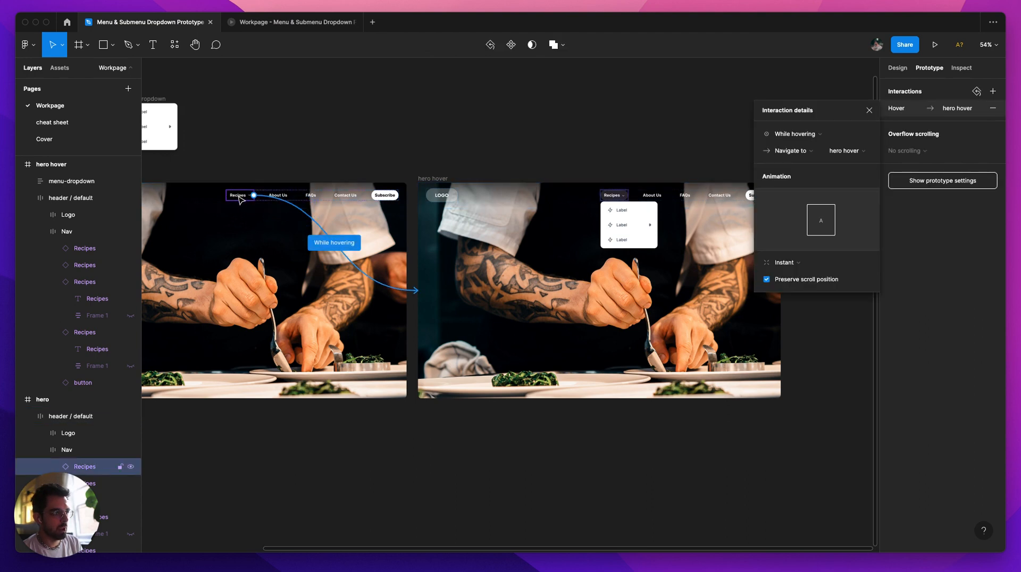
left_click_drag(241, 198, 312, 210)
key("super+z")
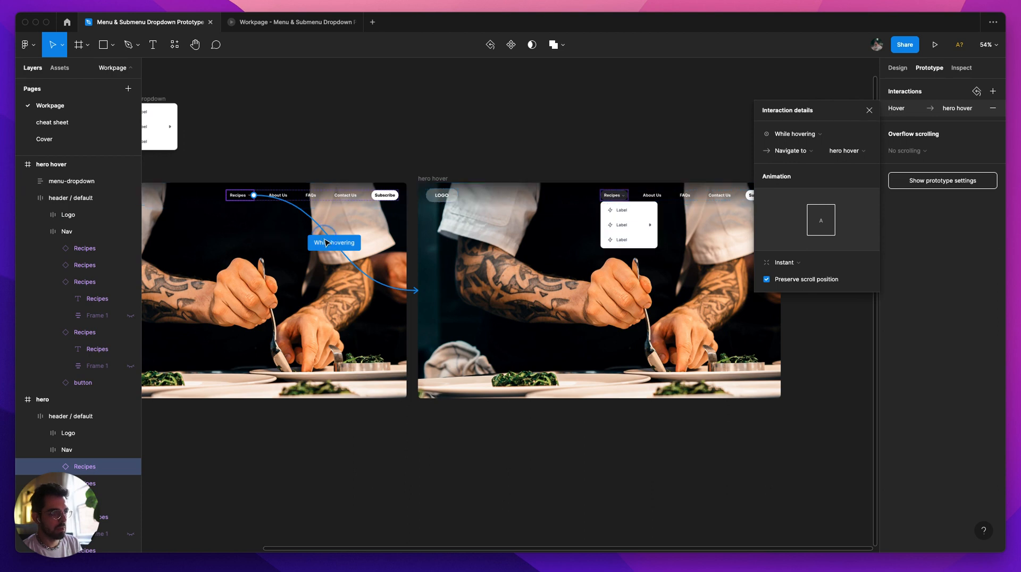
left_click(809, 136)
left_click(779, 175)
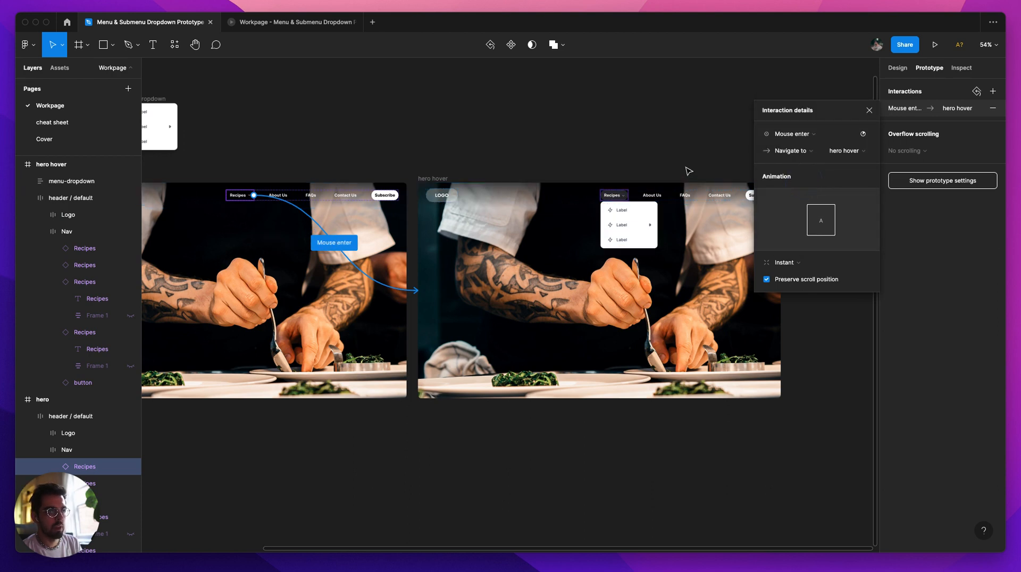
left_click(669, 153)
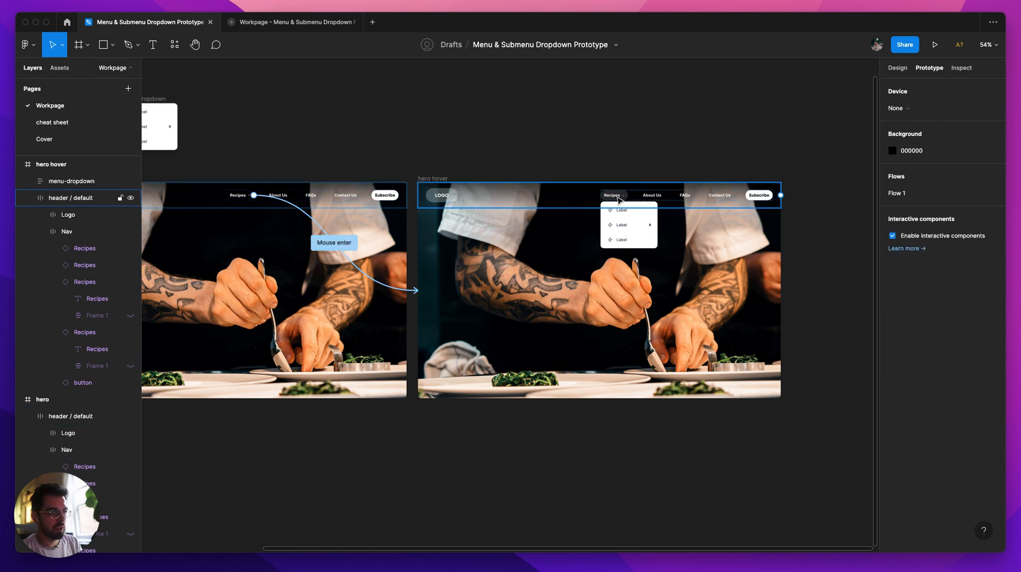
Step: Connect menu-dropdown in the hero hover frame back to the hero frame with a Mouse leave, Navigate to interaction
left_click(644, 229)
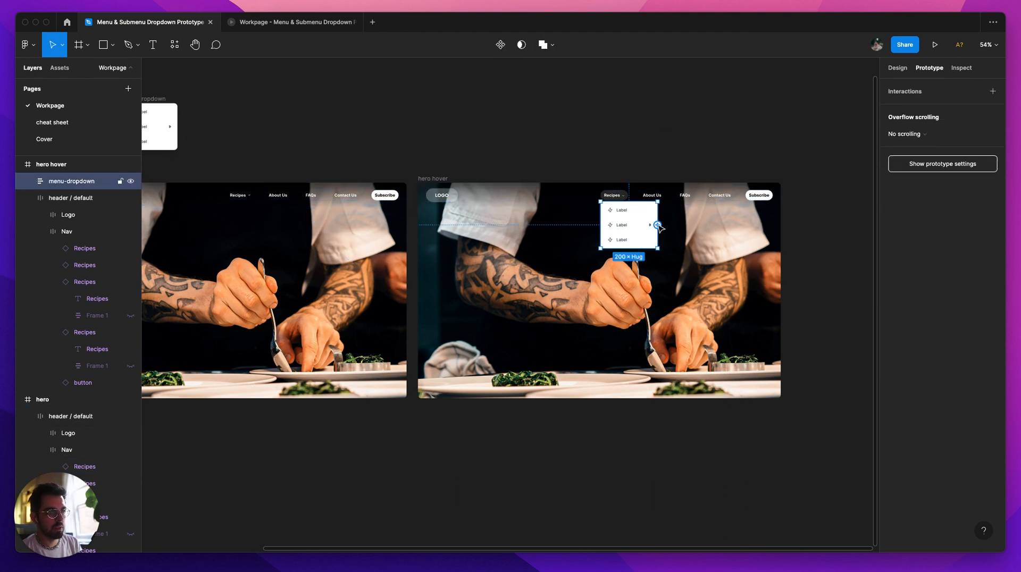
left_click_drag(658, 225, 360, 313)
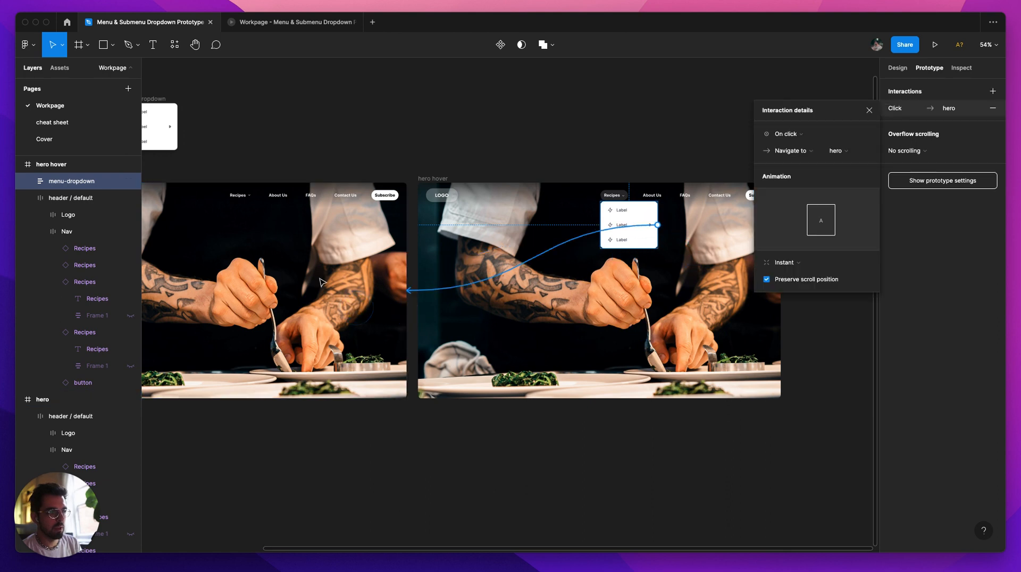
left_click(820, 137)
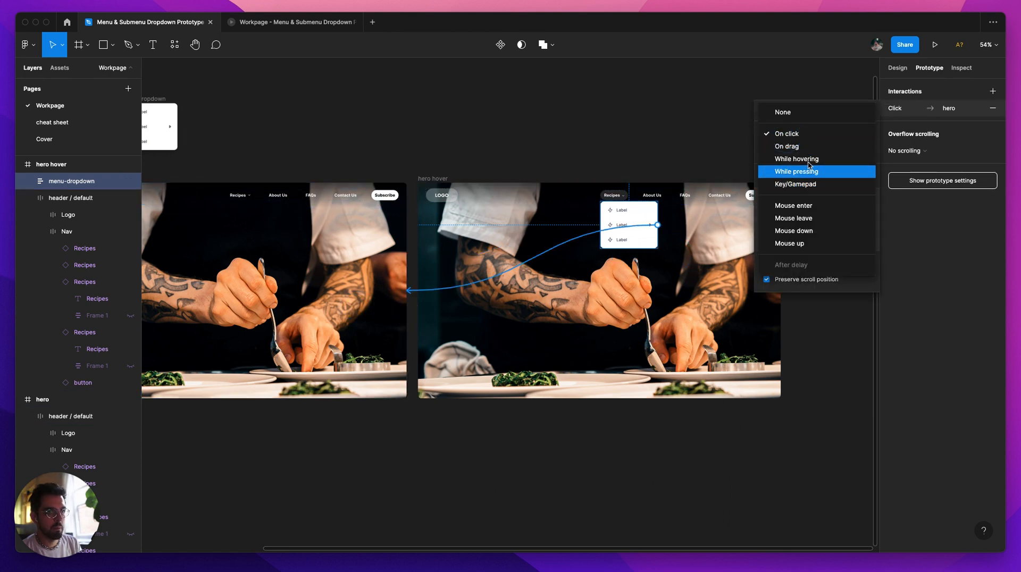
left_click(810, 218)
left_click(673, 154)
left_click_drag(673, 155, 603, 144)
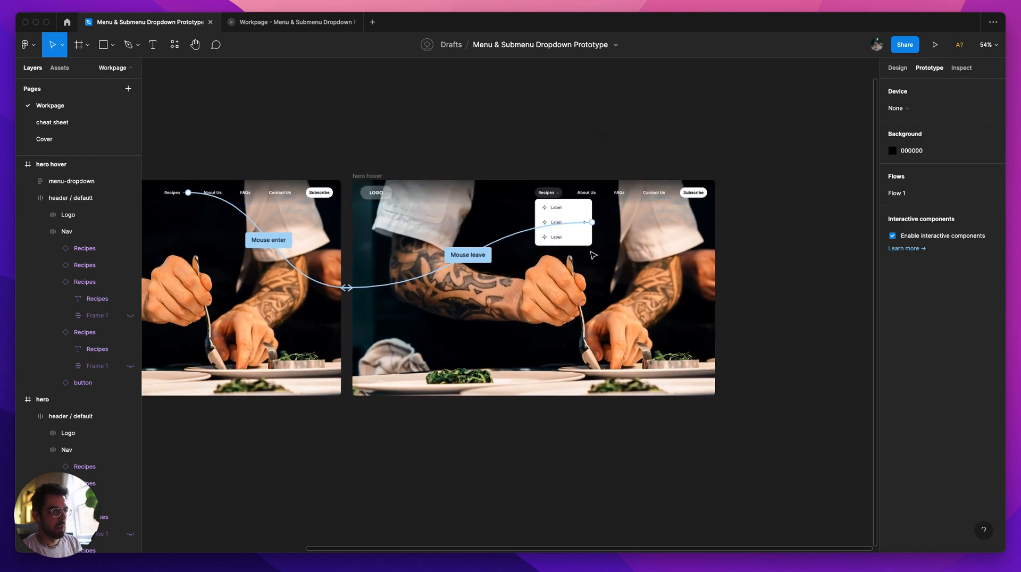
Step: Delete the original menu-dropdown frame beside menu-item in the Parts needed area
left_click(597, 191)
left_click(577, 167)
left_click_drag(466, 154, 684, 160)
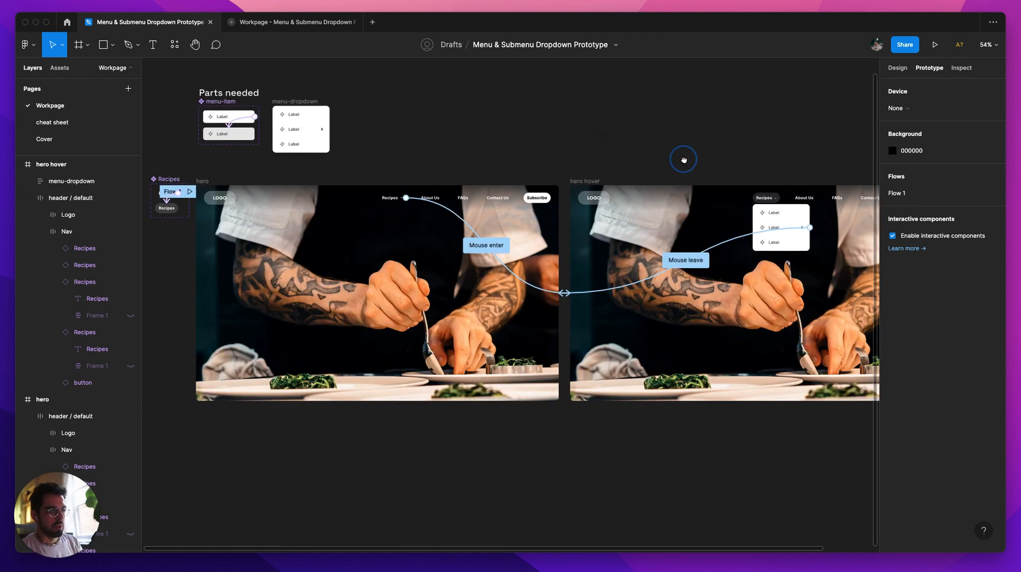
left_click(776, 221)
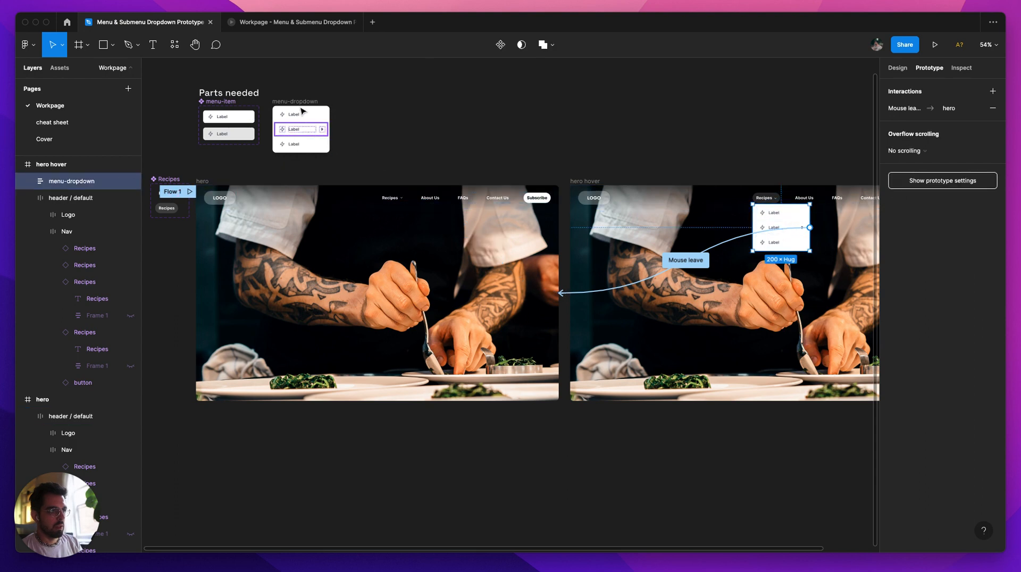
left_click(299, 103)
key("Delete")
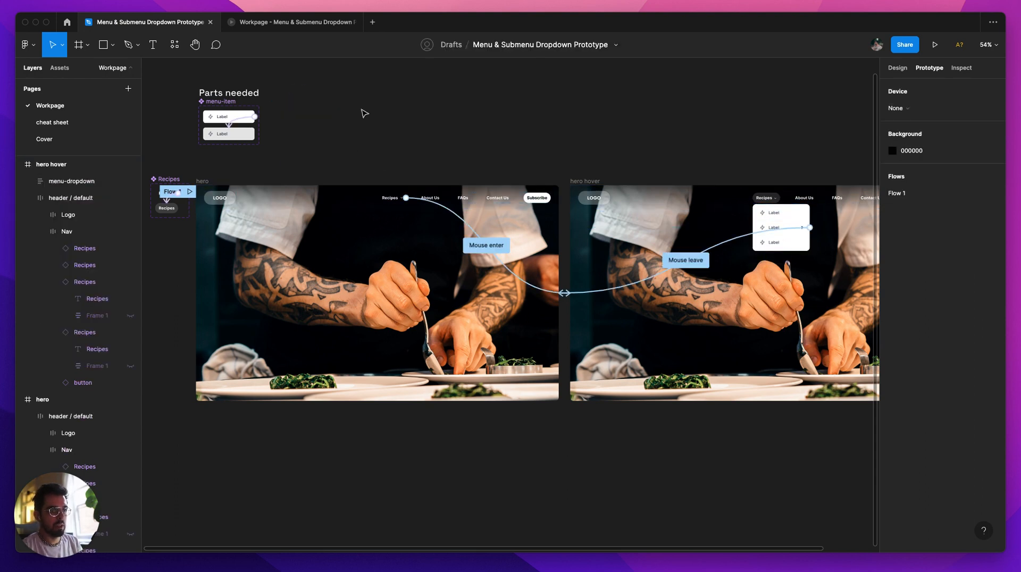
Step: Turn the hero hover frame's menu-dropdown into a component with Master's Create Component from Objects, keeping the main component beside menu-item under Parts needed
left_click(791, 215)
left_click(792, 215)
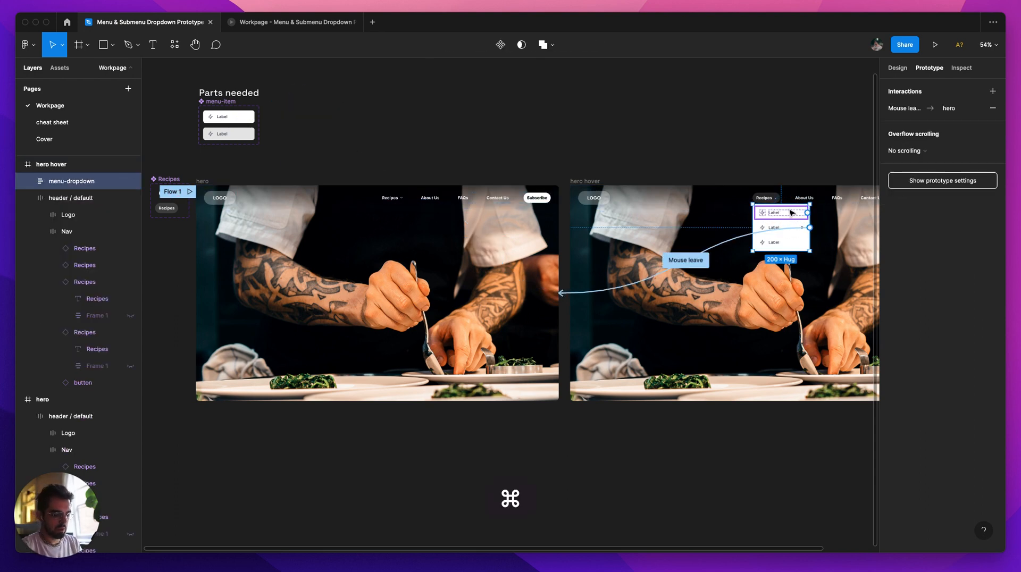
key("super+slash")
type("master")
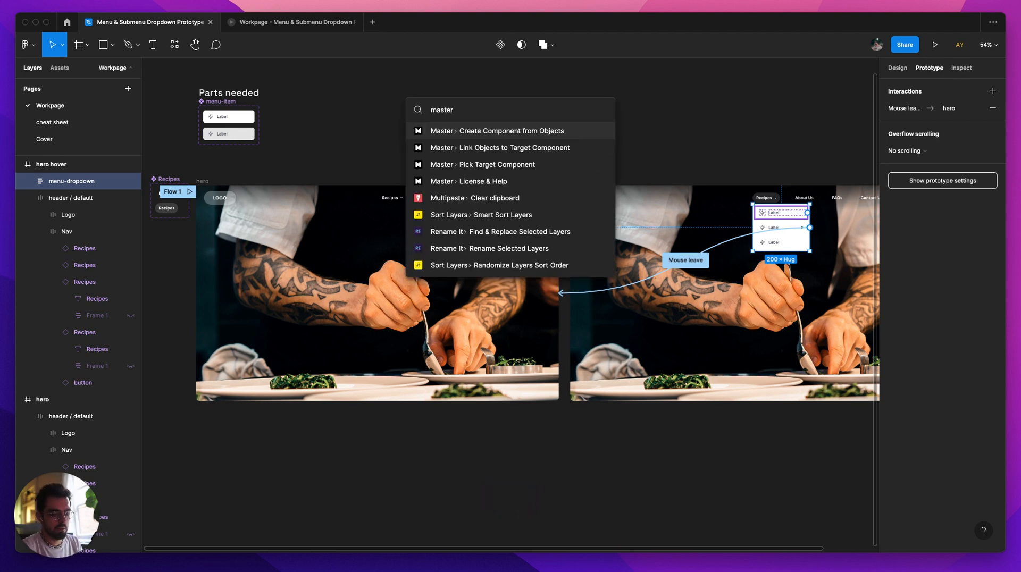
key("Return")
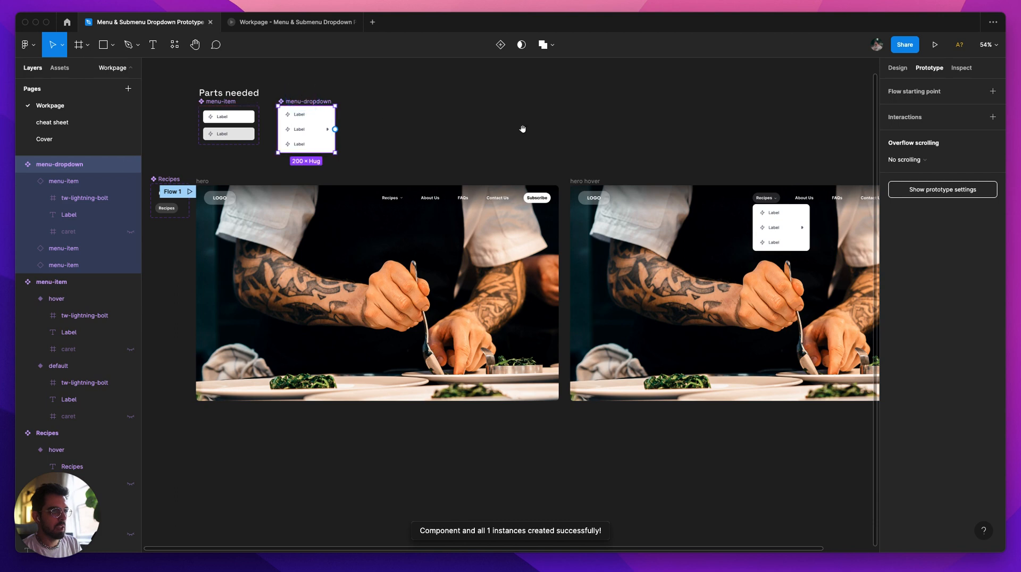
scroll(612, 160, "right", 3)
scroll(612, 160, "down", 1)
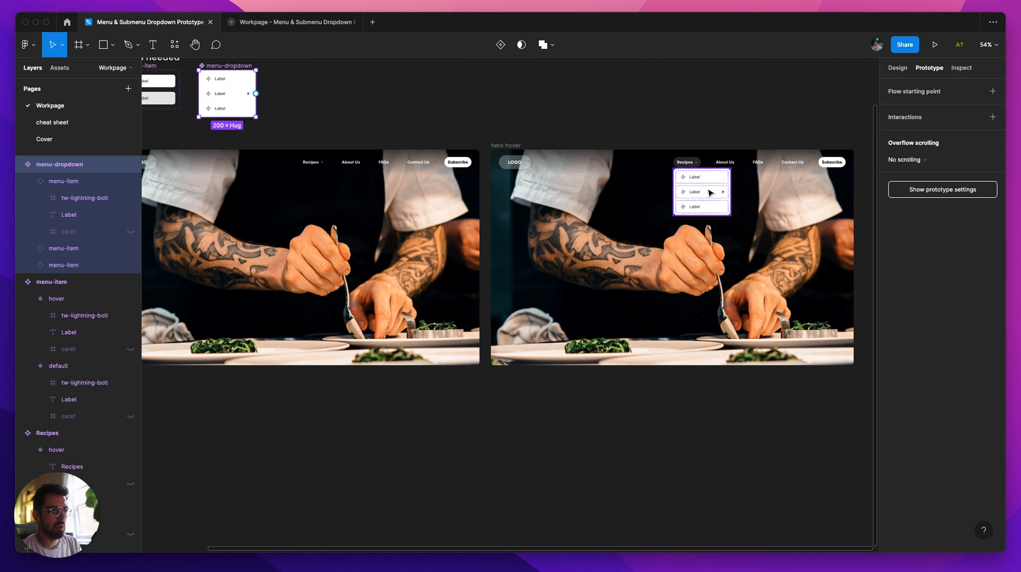
left_click(375, 117)
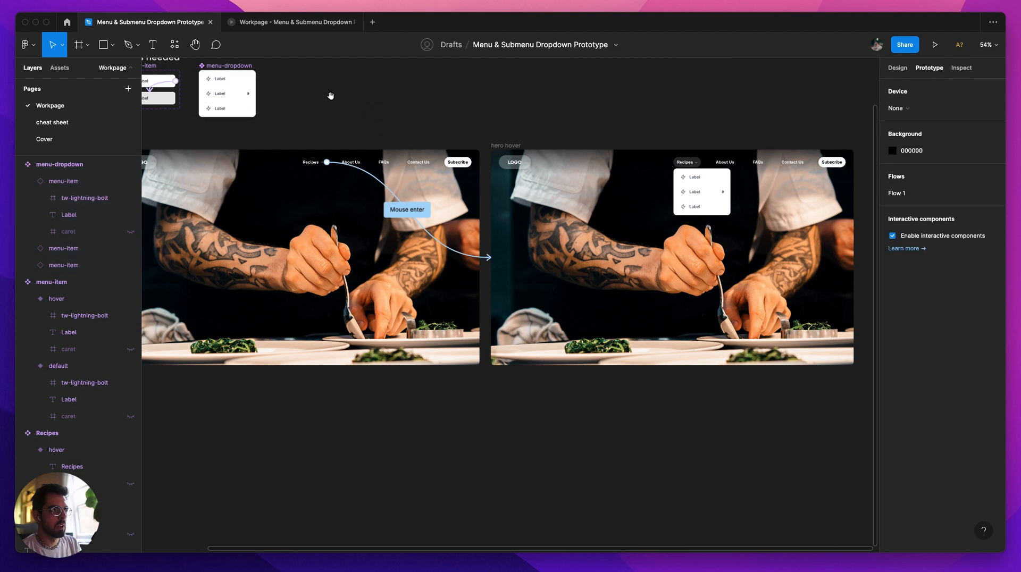
Step: Add a second variant to the menu-dropdown component under Parts needed
left_click_drag(462, 128, 626, 132)
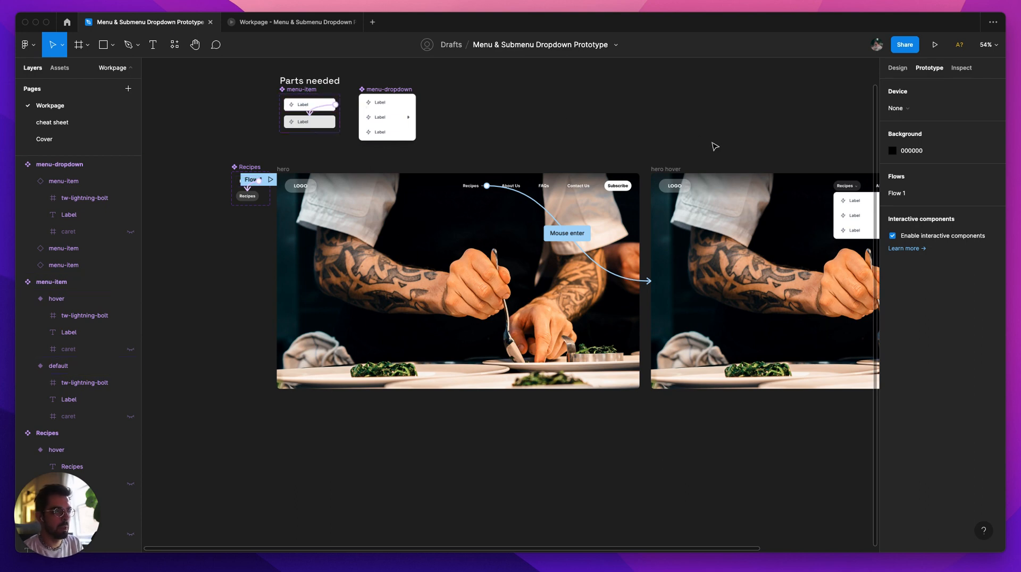
left_click_drag(718, 143, 614, 139)
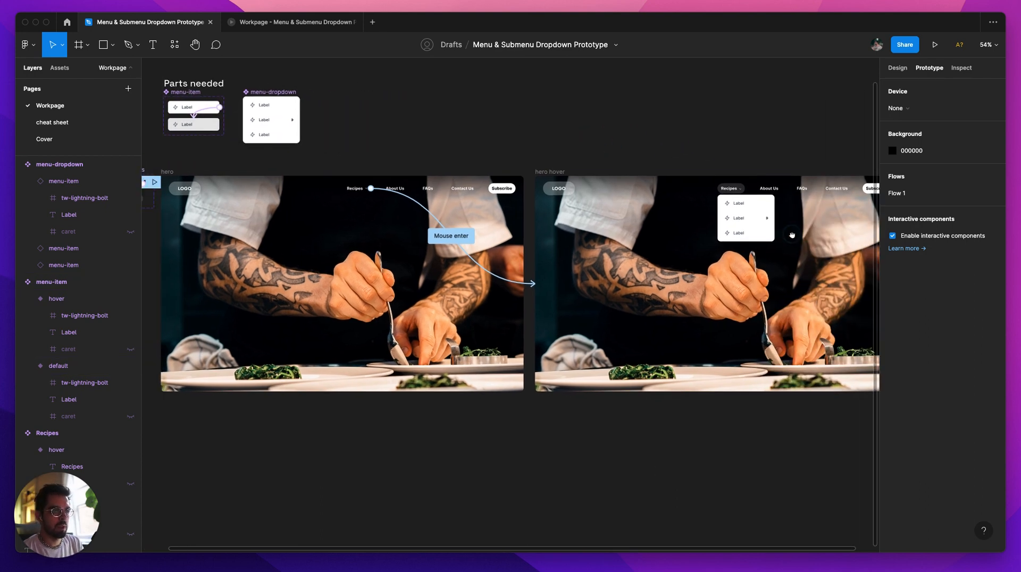
scroll(792, 235, "up", 10)
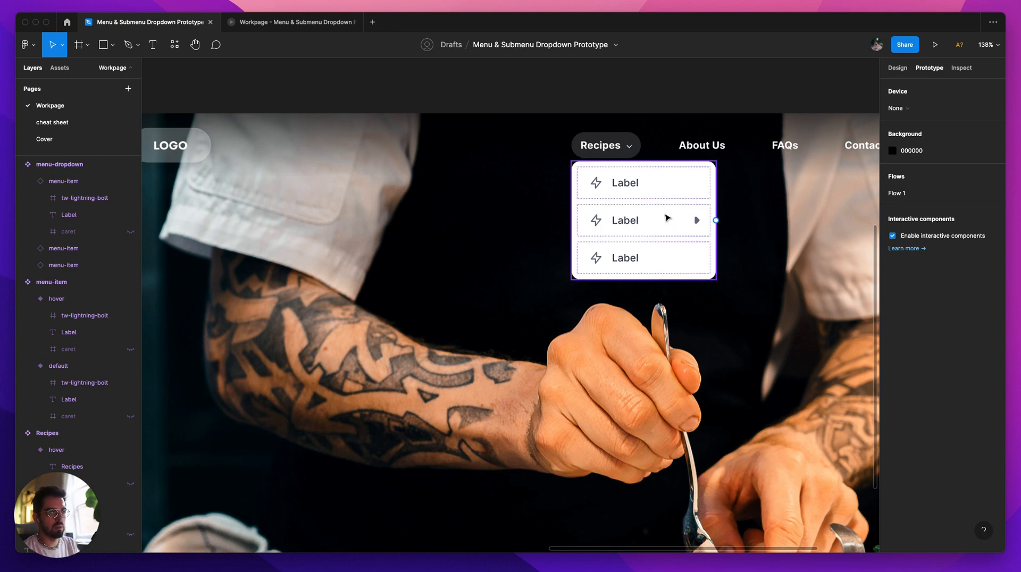
scroll(603, 220, "down", 8)
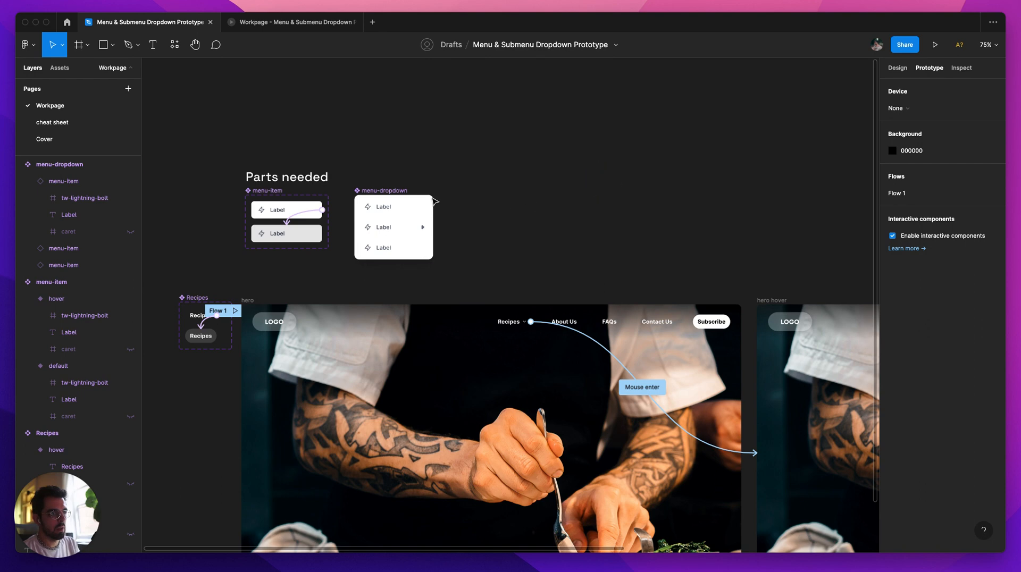
left_click(405, 191)
scroll(397, 199, "up", 10)
scroll(398, 210, "down", 1)
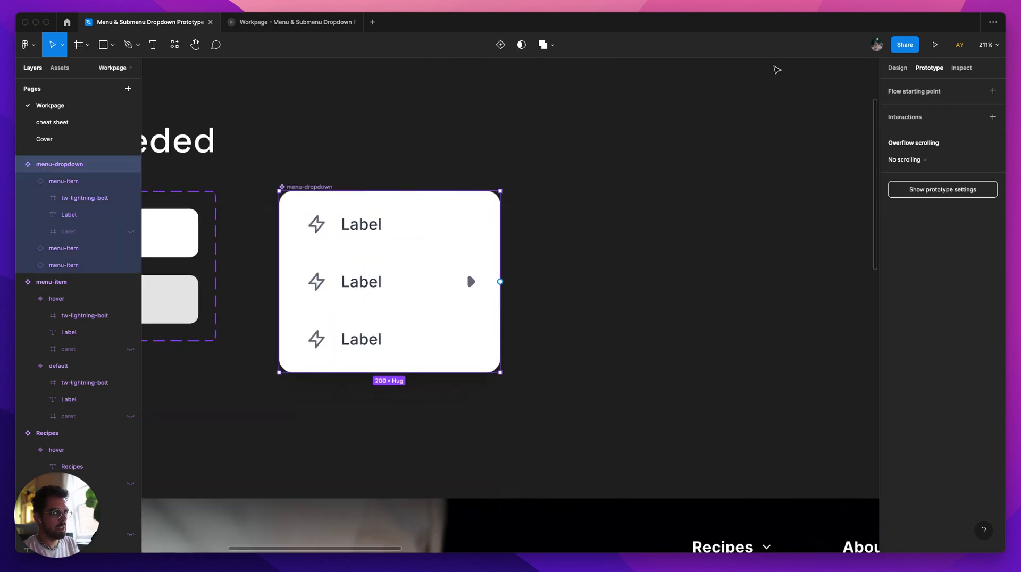
left_click(500, 45)
Step: Apply auto layout to the menu-dropdown component set and set its direction to horizontal so the two variants sit side by side
left_click(270, 169)
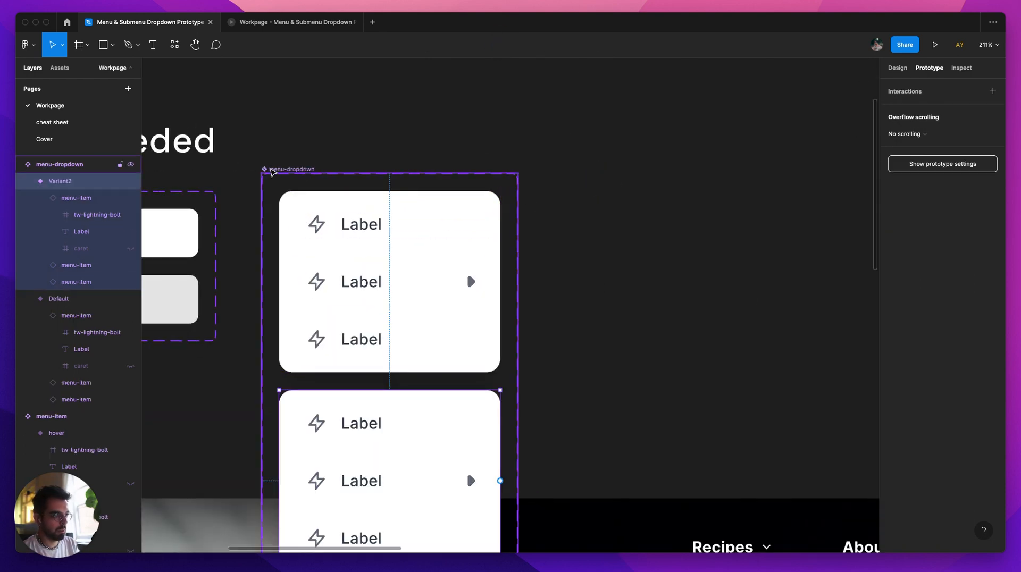
key("shift+a")
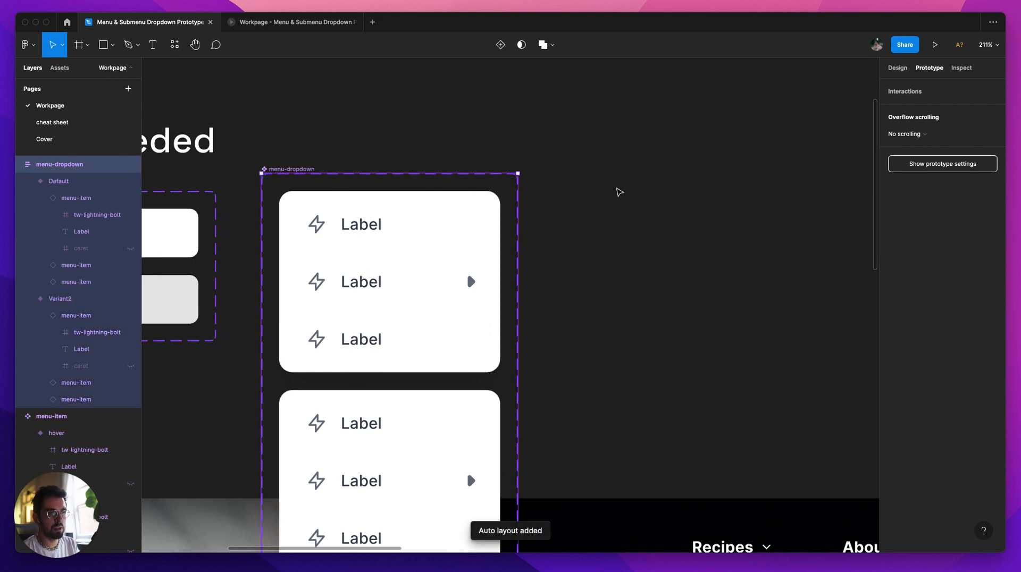
left_click(424, 142)
left_click(304, 169)
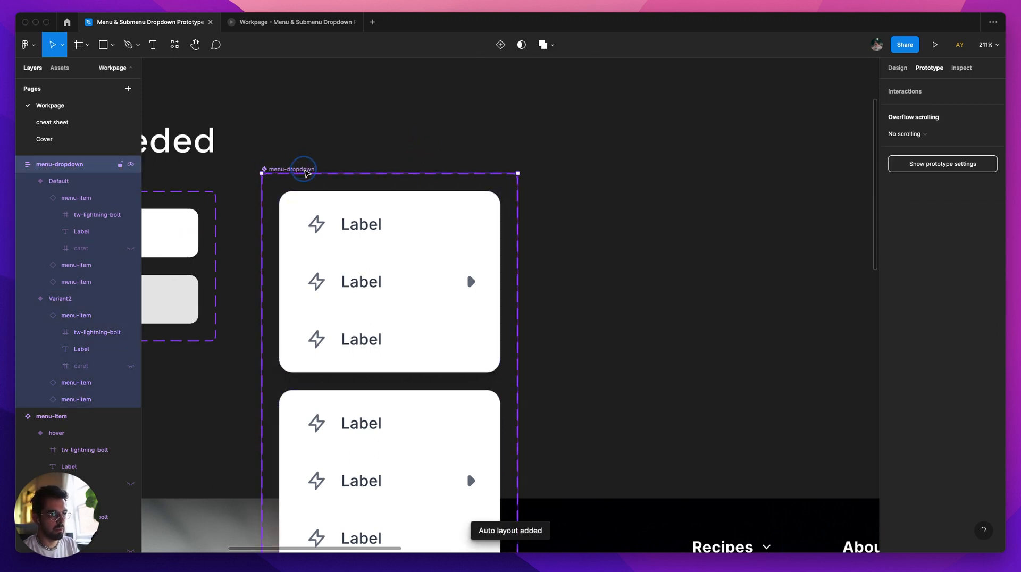
key("shift+e")
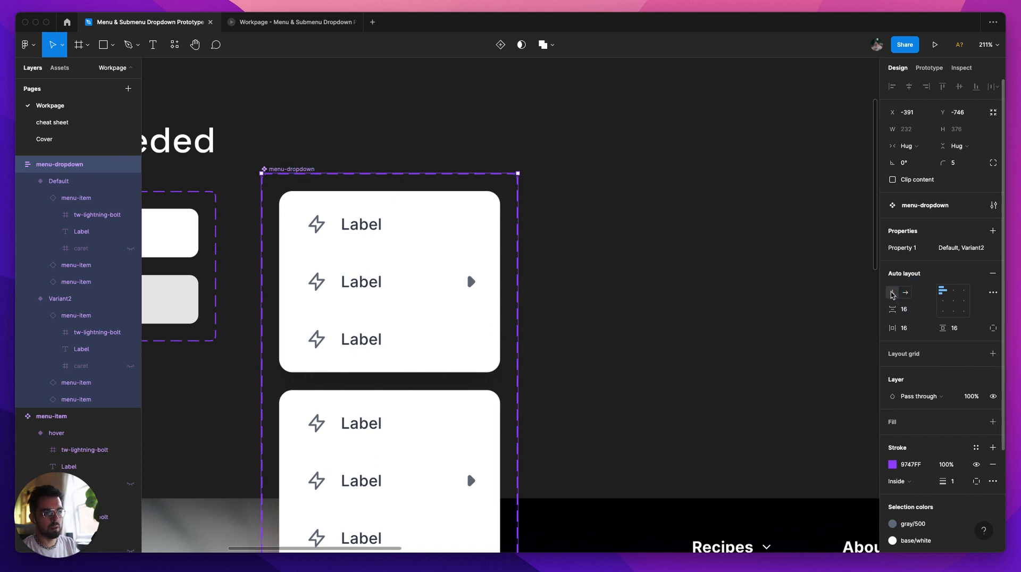
left_click(907, 294)
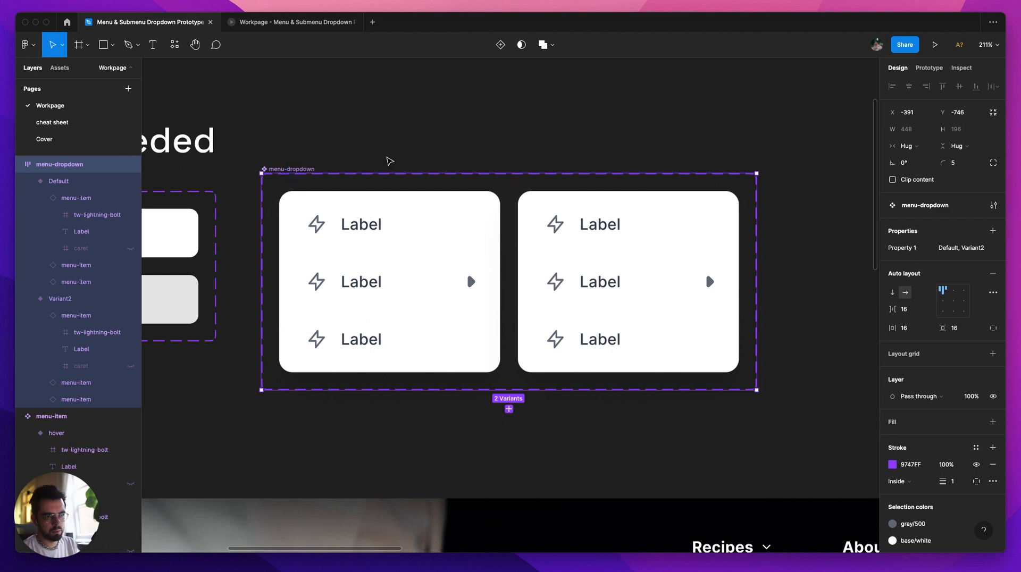
Step: Check the inherited hover interaction on the middle menu-item of menu-dropdown's Default variant
scroll(553, 143, "right", 2)
scroll(553, 144, "down", 1)
double_click(565, 264)
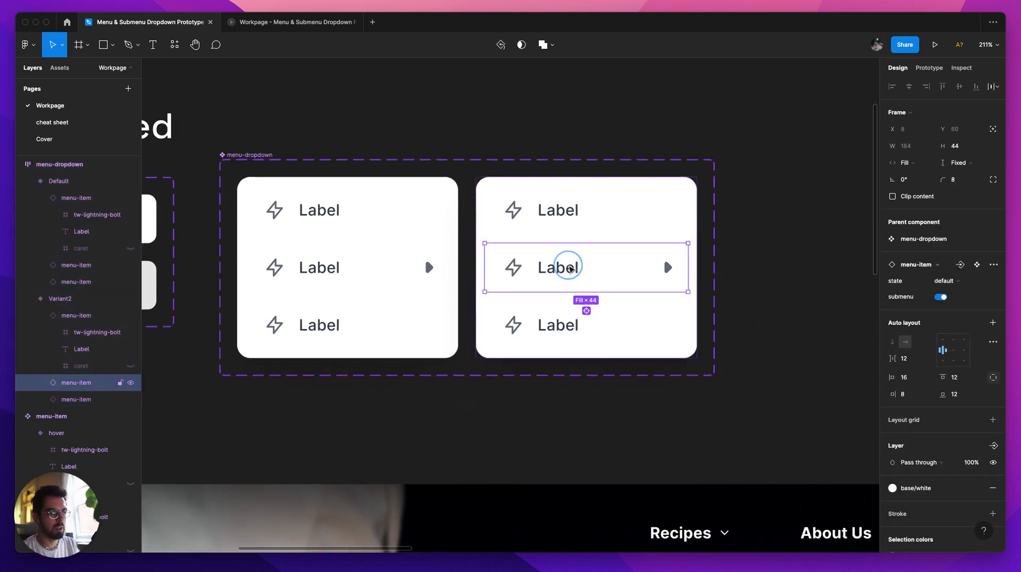
left_click(406, 265)
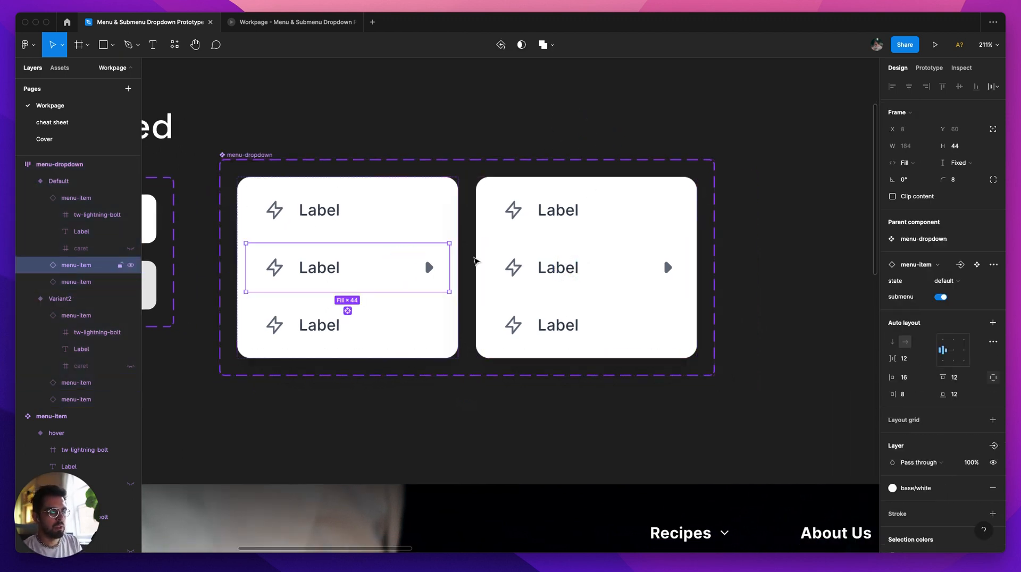
left_click(930, 68)
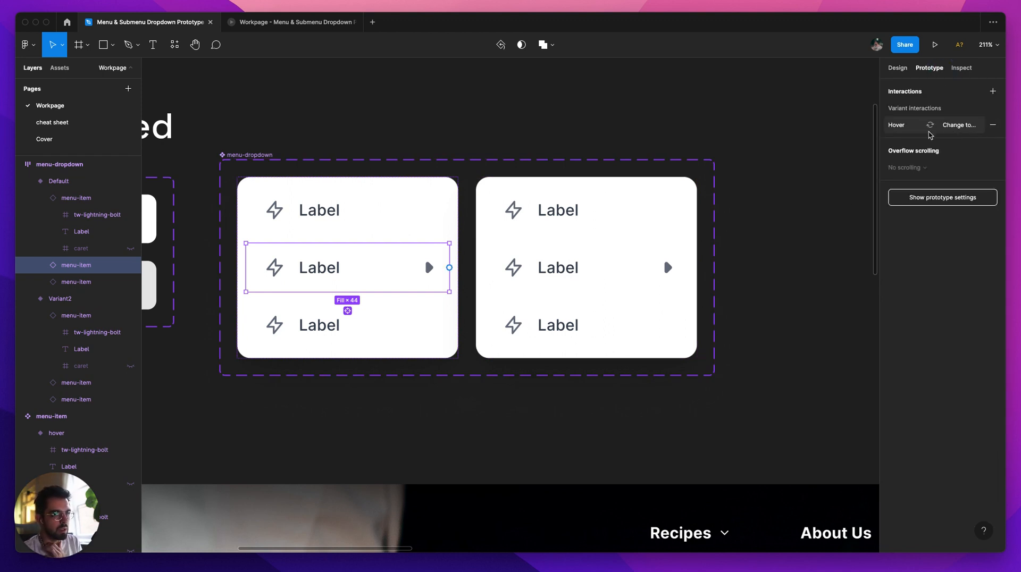
left_click(967, 128)
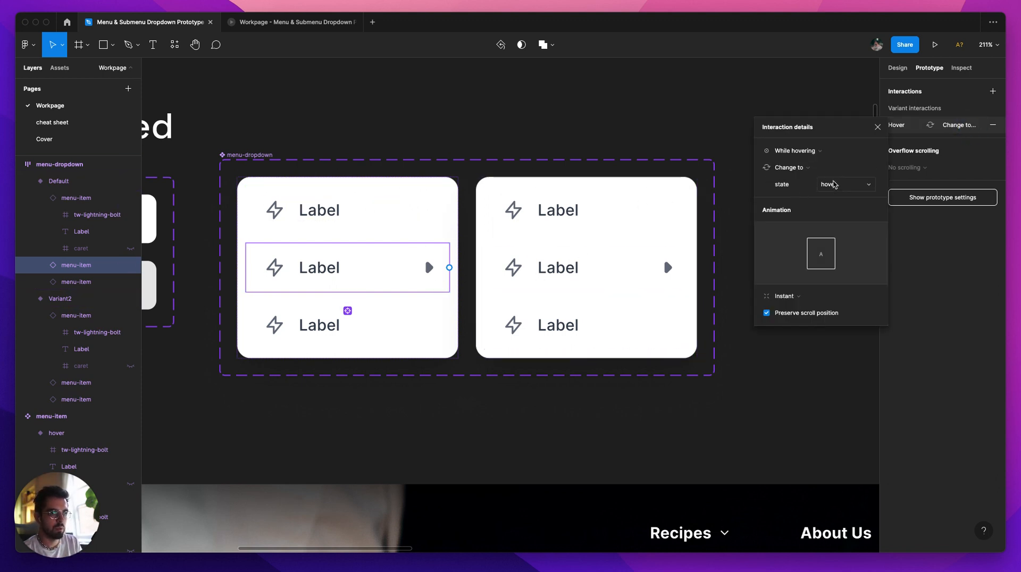
left_click(878, 127)
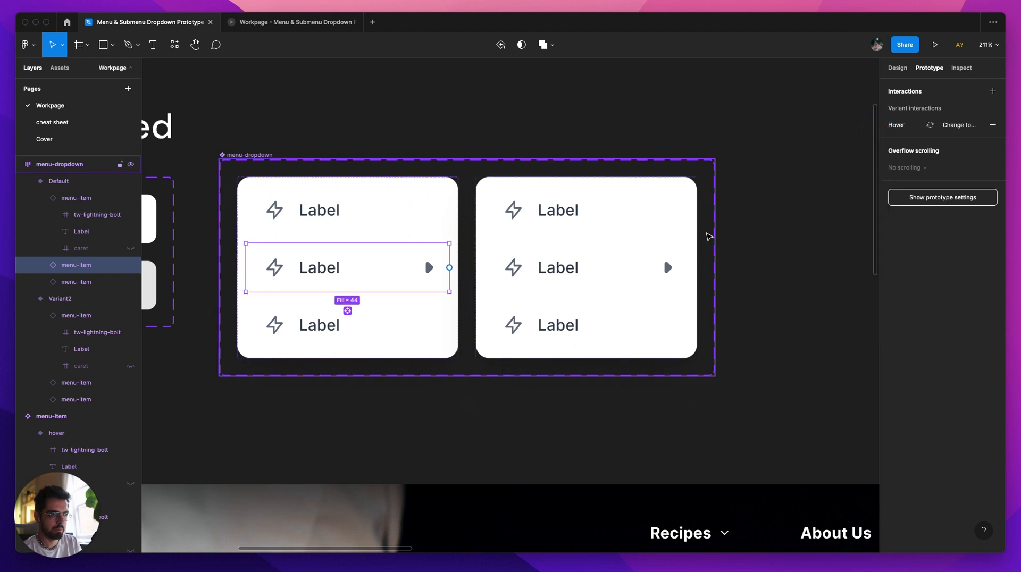
Step: Connect the Default variant's middle menu-item to Variant2 with an On click, Change to interaction using Instant animation
left_click(553, 270)
left_click(417, 268, "super")
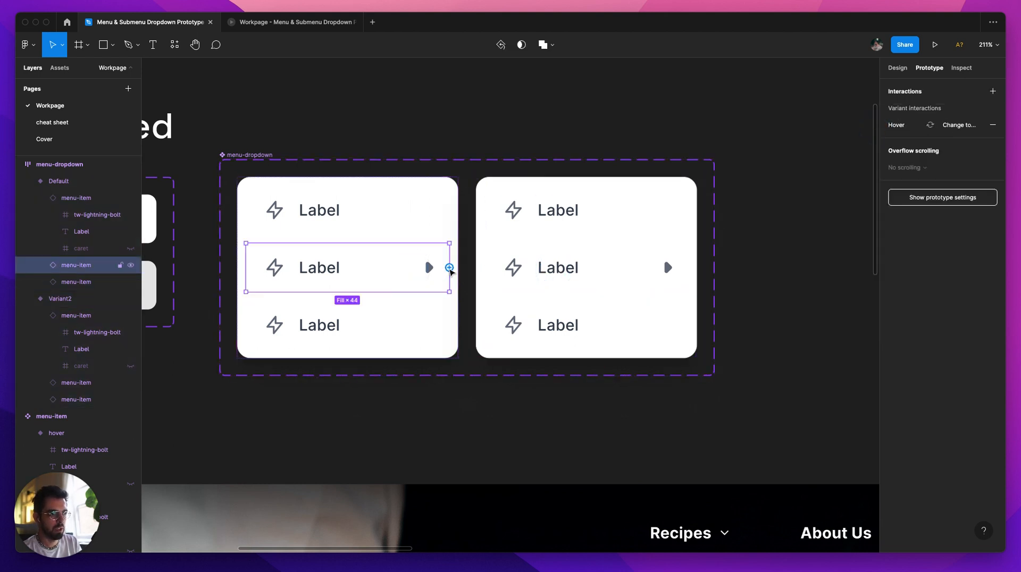
left_click_drag(450, 268, 614, 255)
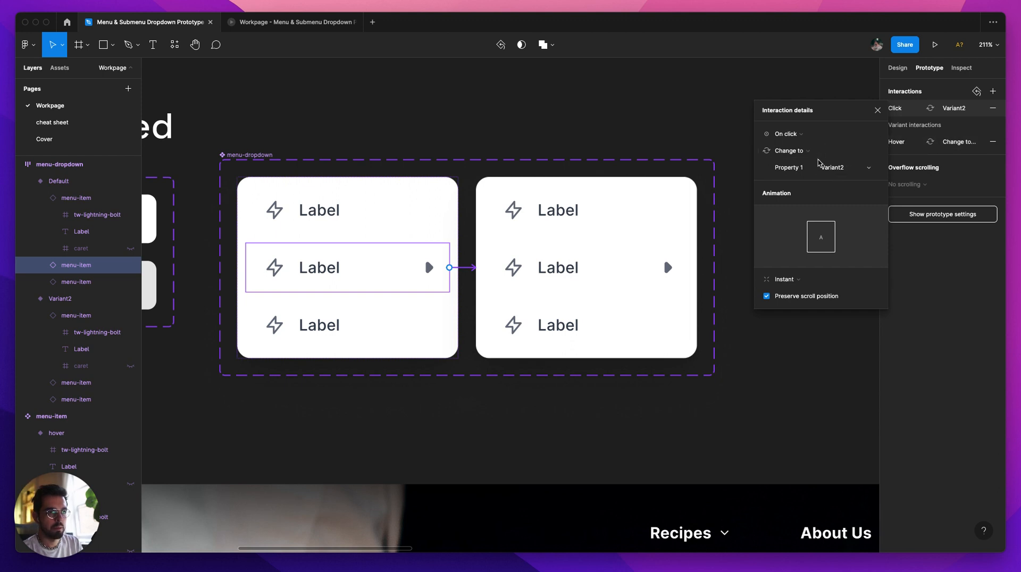
left_click(283, 159)
left_click(256, 155)
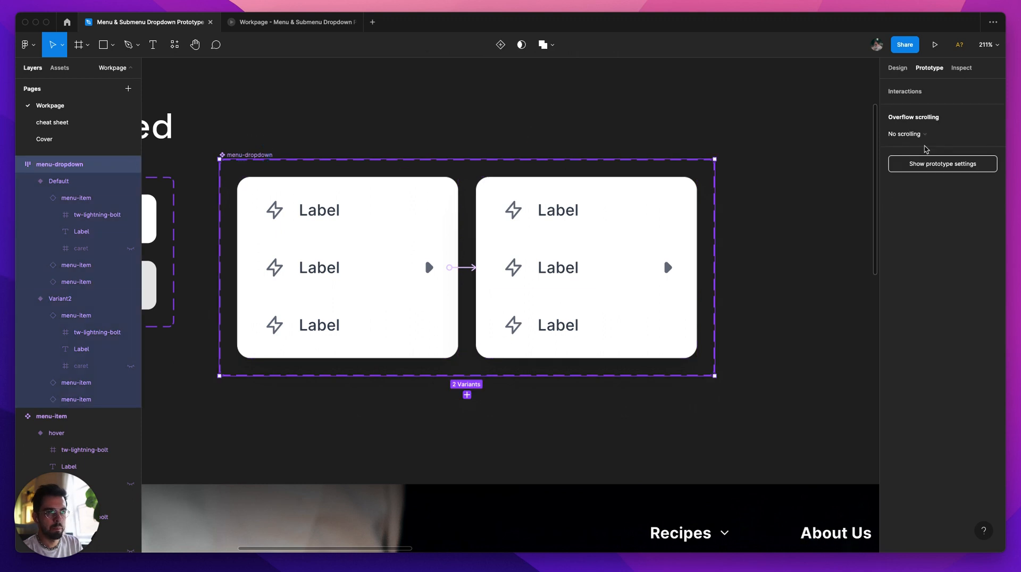
Step: Set the state of the middle menu-item in menu-dropdown's Variant2 to hover
left_click(538, 266)
left_click(540, 265)
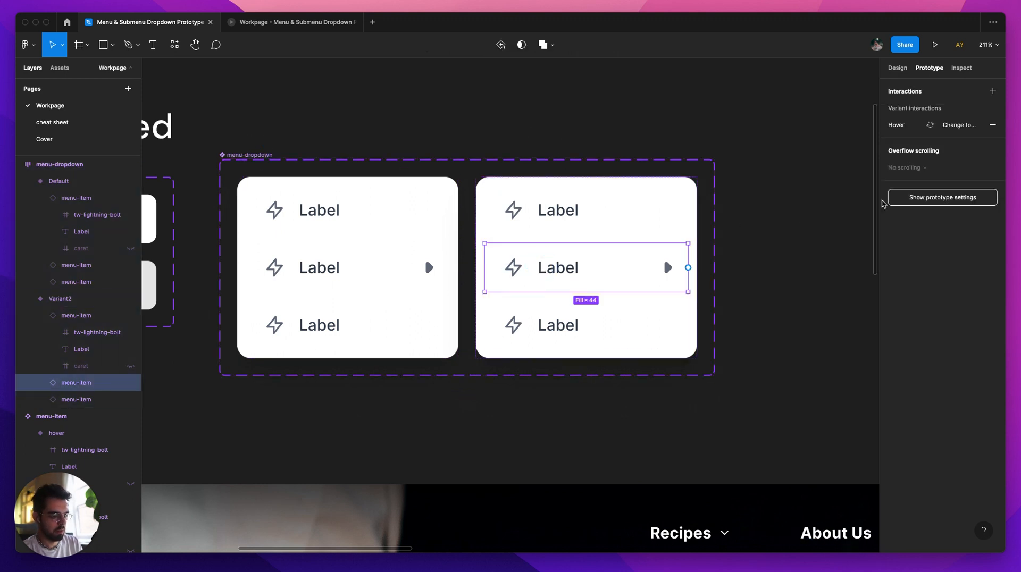
key("shift+e")
left_click(960, 281)
left_click(950, 292)
left_click(817, 257)
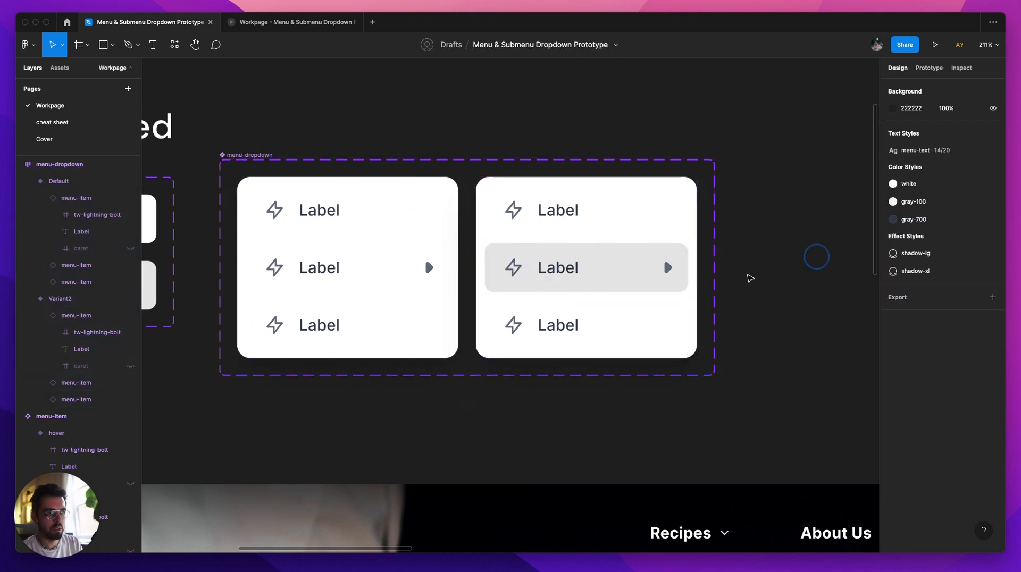
Step: Compare the Default variant's middle menu-item with the menu-item component and inspect its interaction leading to Variant2
scroll(431, 255, "left", 2)
left_click(417, 260)
left_click(413, 258)
scroll(600, 271, "left", 5)
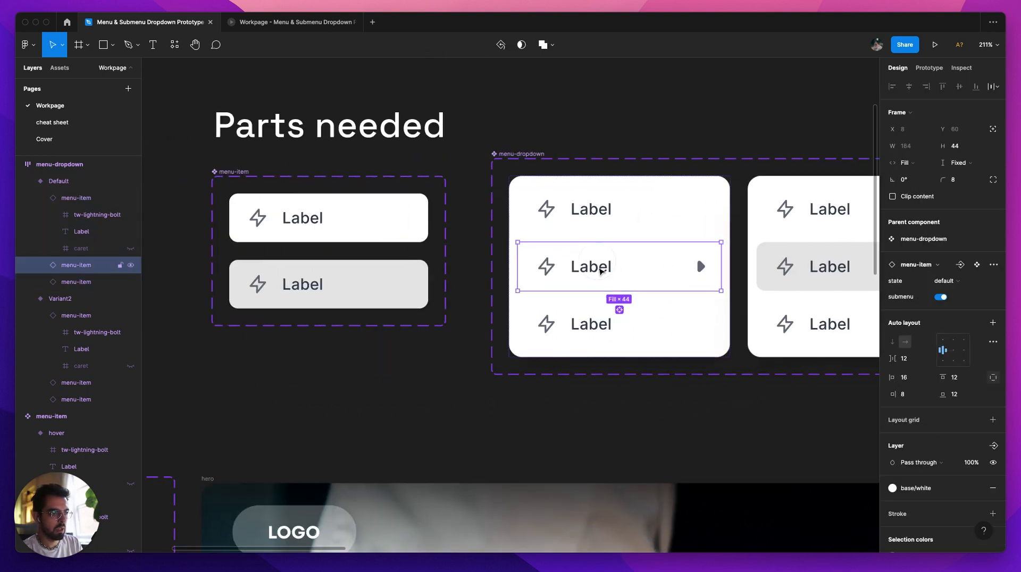
scroll(503, 260, "right", 1)
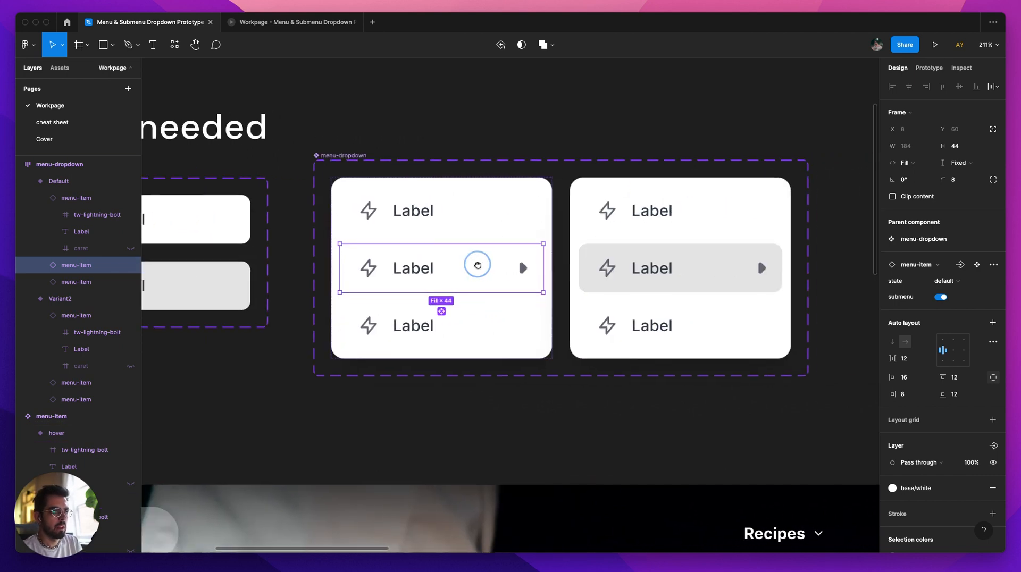
scroll(490, 266, "right", 5)
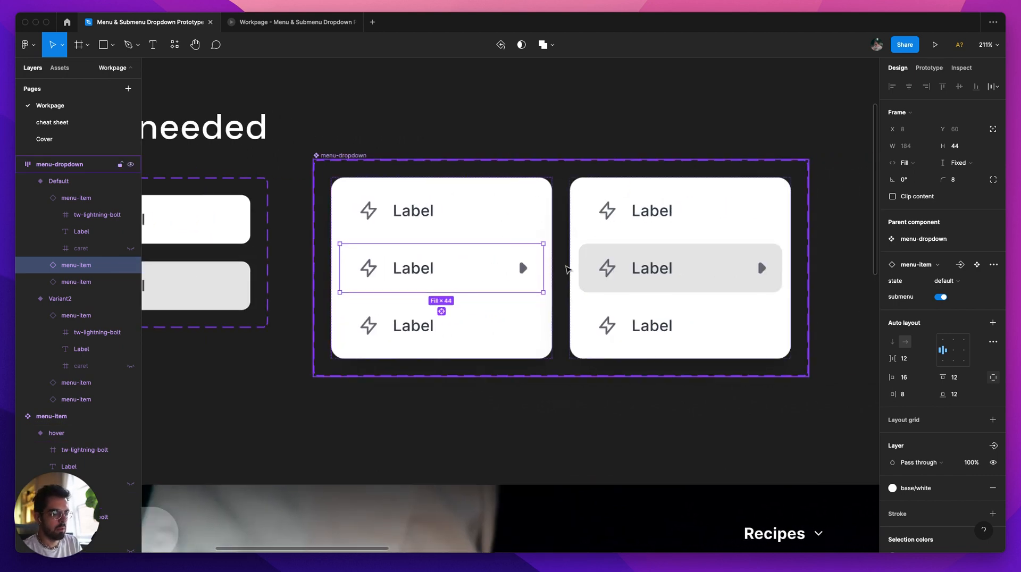
key("shift+e")
left_click(567, 270)
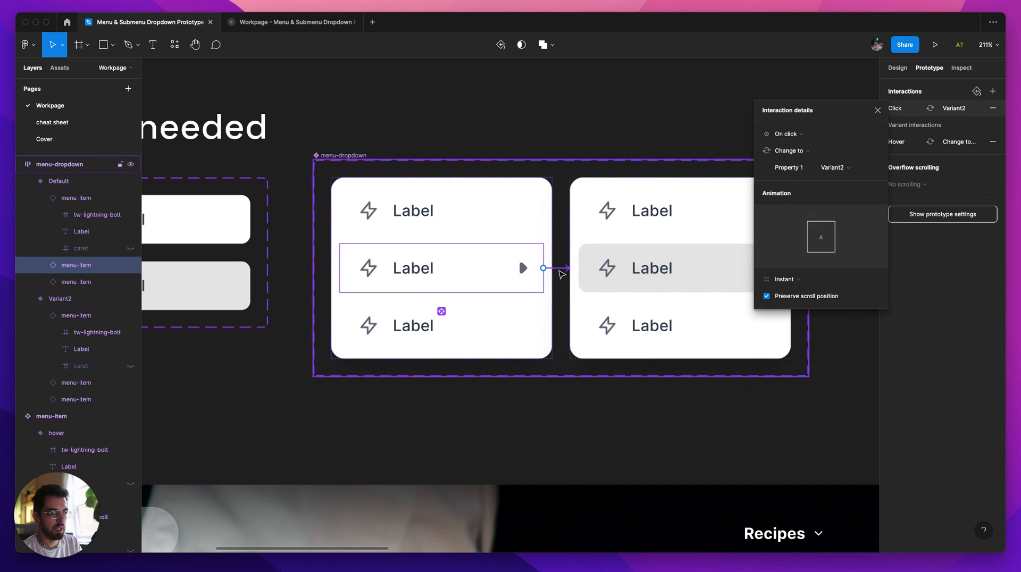
scroll(320, 272, "left", 3)
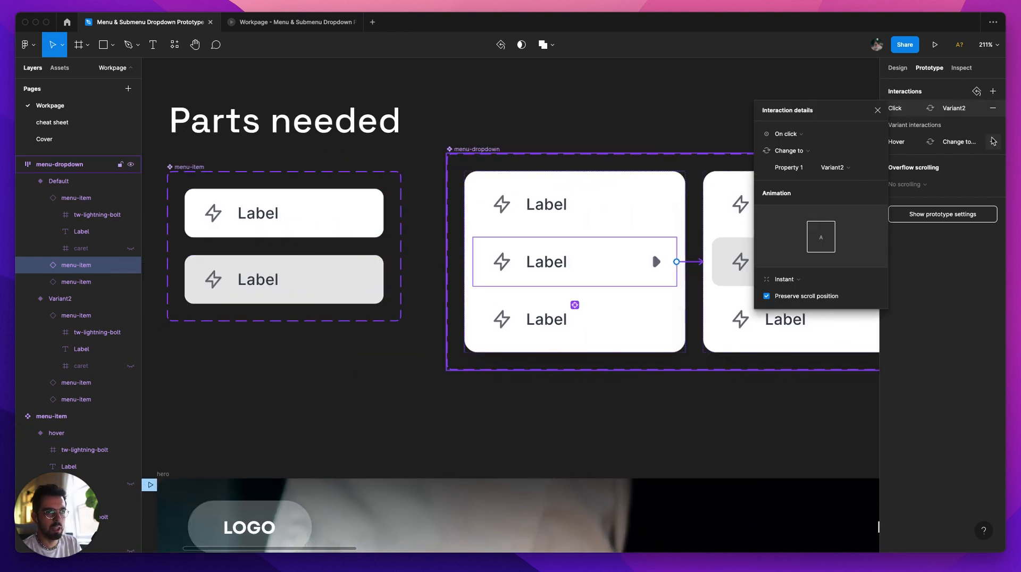
Step: Open the details of the interaction linking the Default variant's middle menu-item to Variant2
left_click(631, 96)
scroll(608, 103, "right", 3)
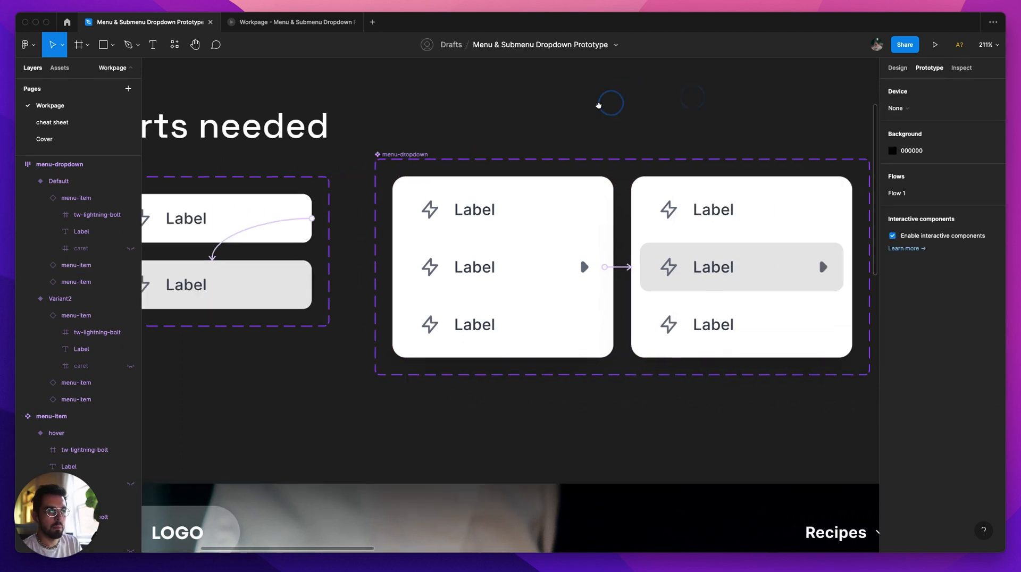
scroll(524, 281, "right", 1)
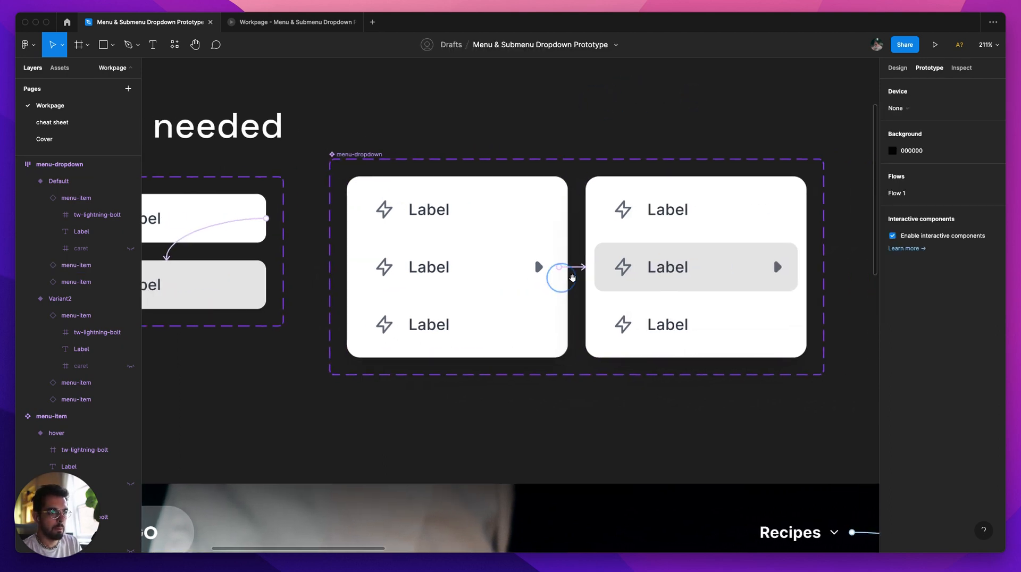
left_click(559, 267)
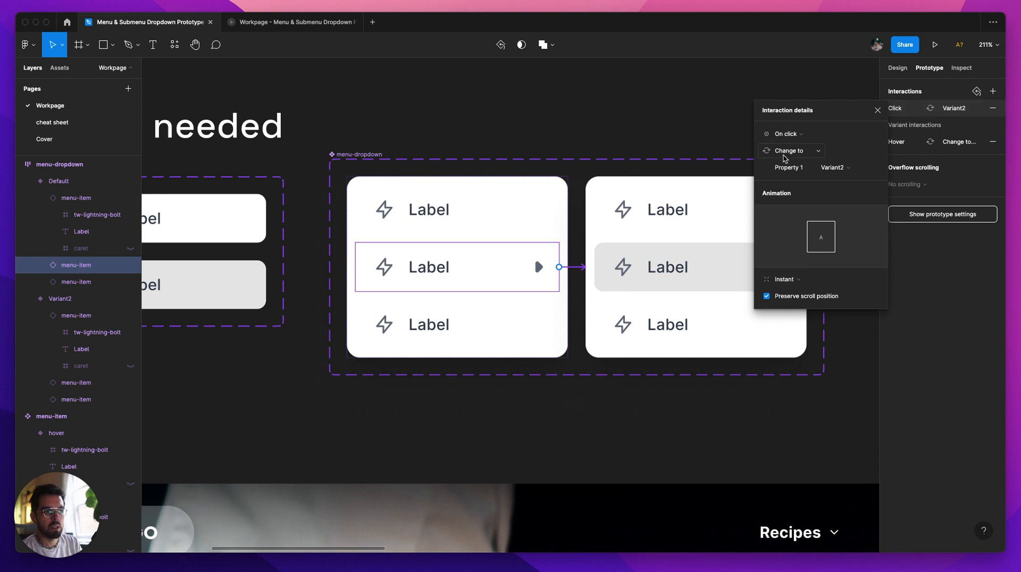
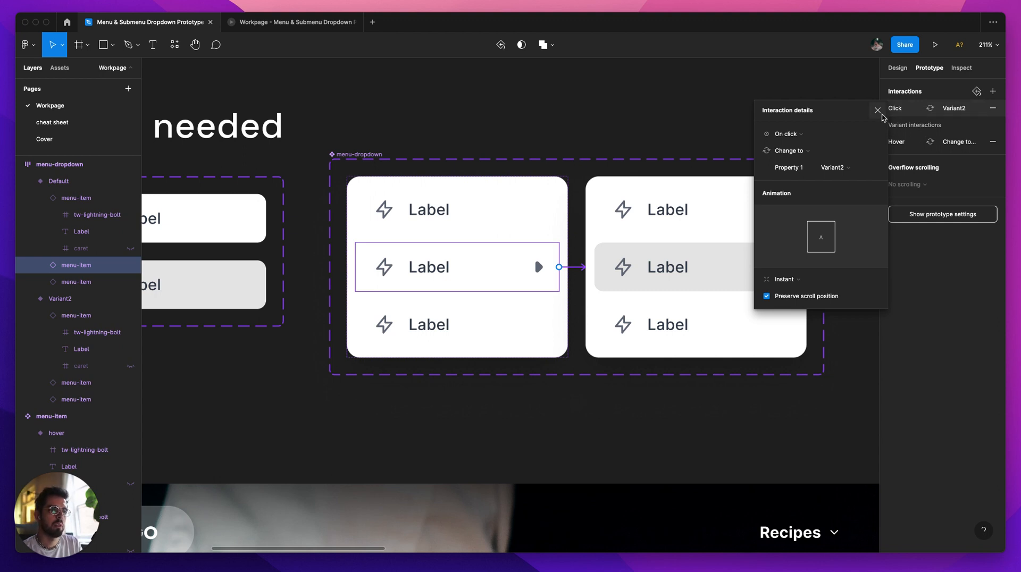
Step: Rename the menu-dropdown component set's variant property Property 1 as state
left_click(502, 137)
left_click(363, 155)
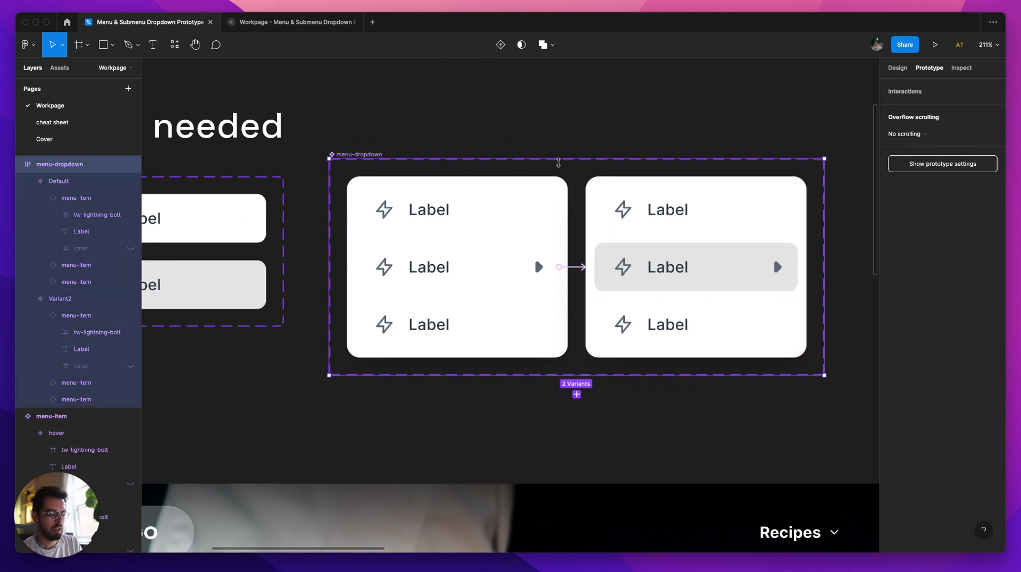
key("shift+e")
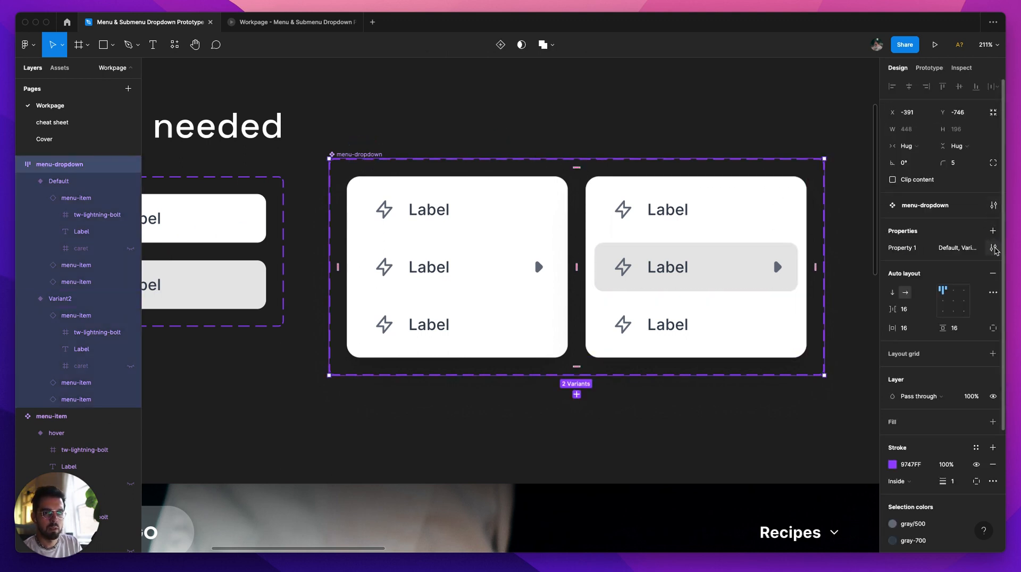
left_click(994, 248)
type("st")
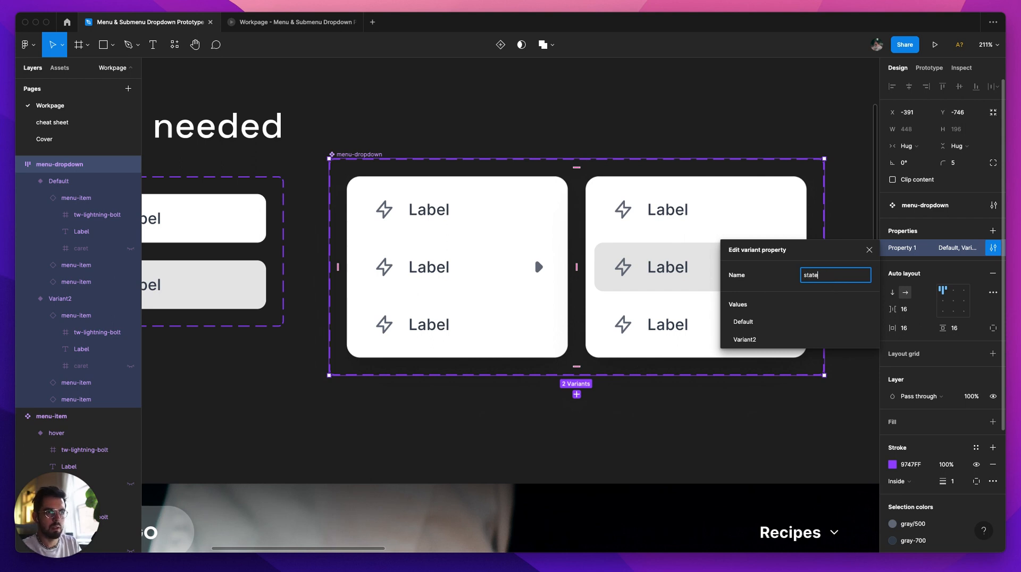
type("ate")
left_click(742, 322)
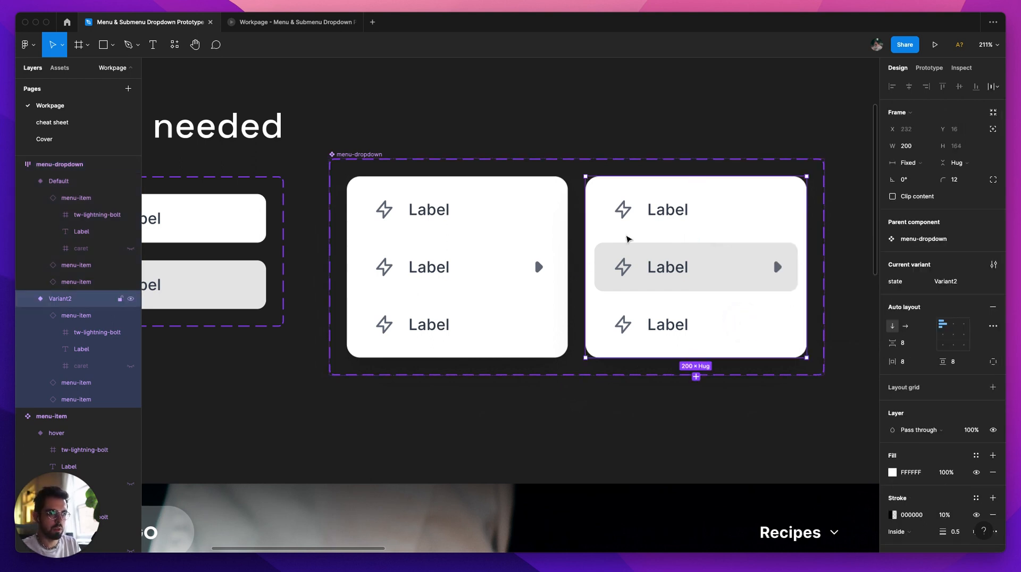
Step: Rename the Variant2 value of menu-dropdown's state property as Submenu open
left_click(924, 239)
left_click(994, 206)
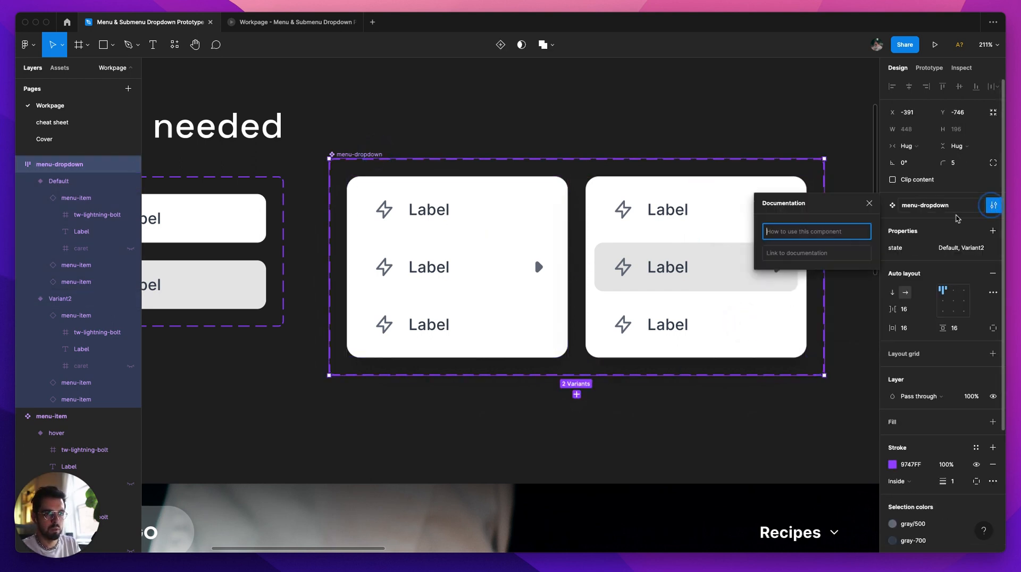
left_click(994, 248)
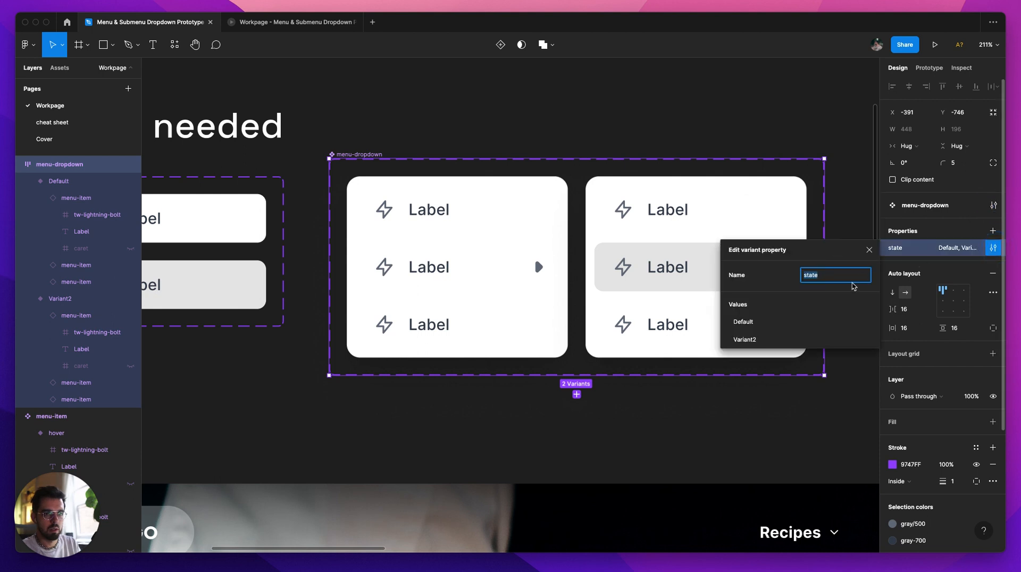
double_click(755, 339)
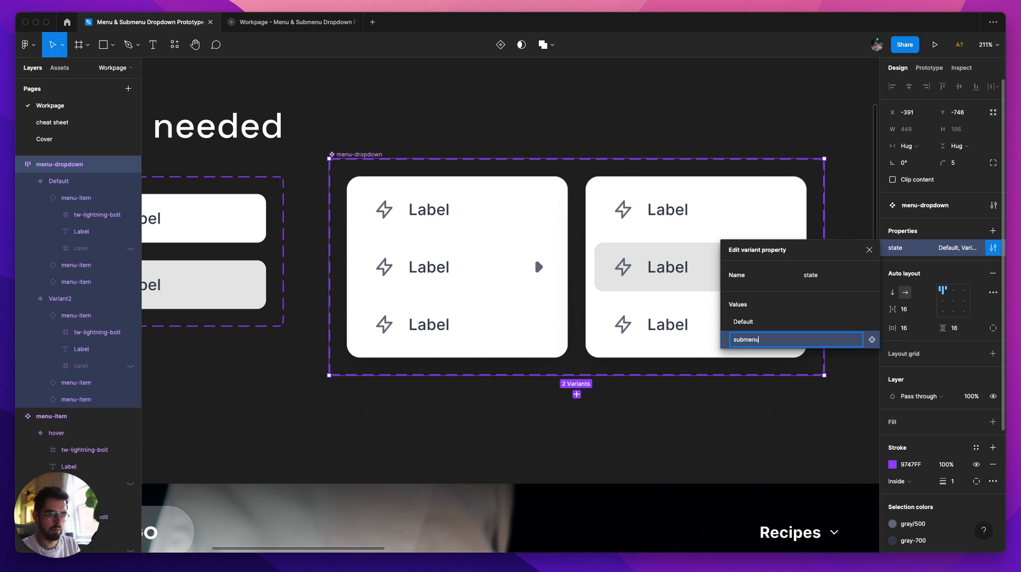
key("Return")
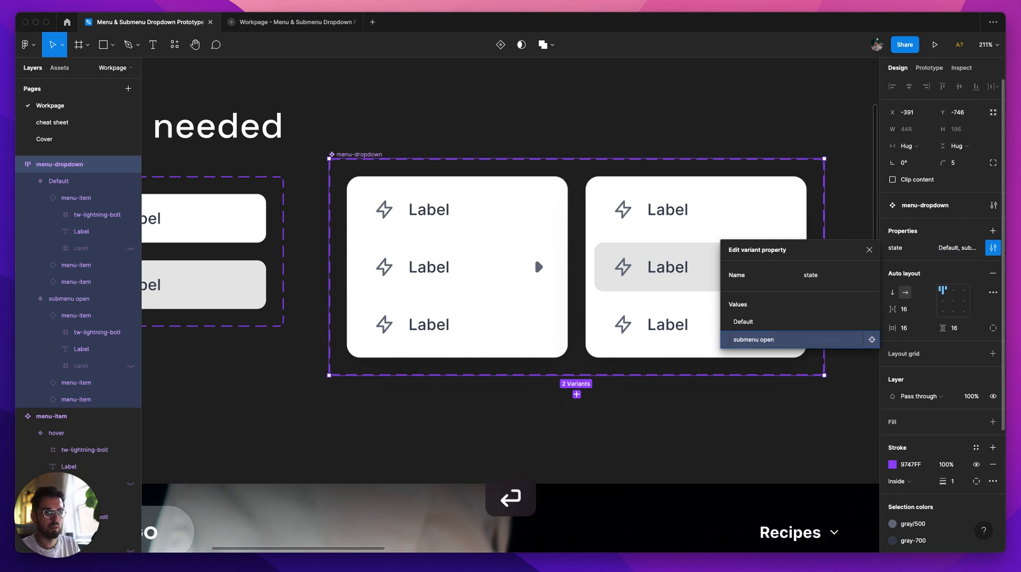
left_click(744, 341)
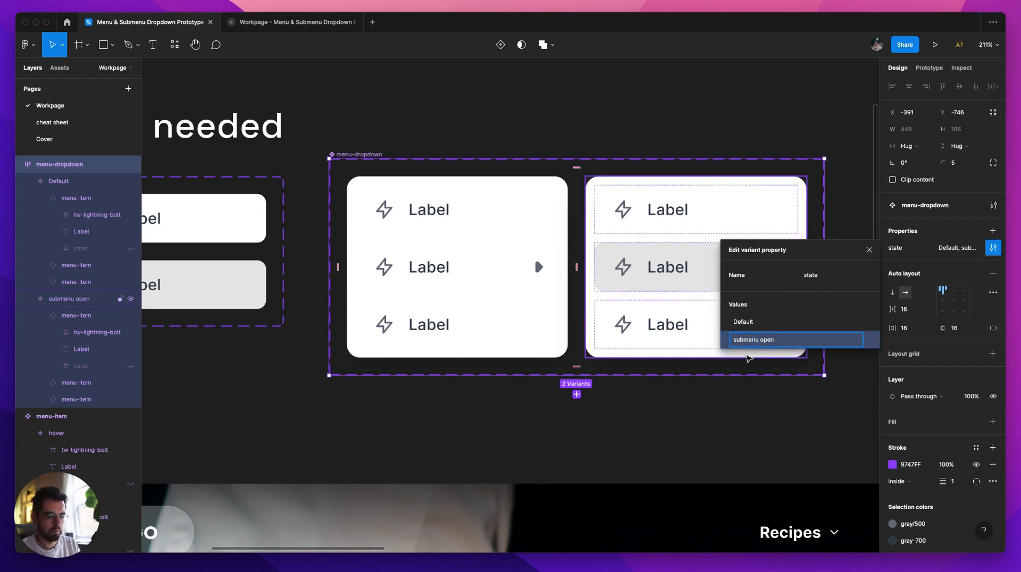
key("BackSpace")
type("S")
key("Return")
left_click(746, 447)
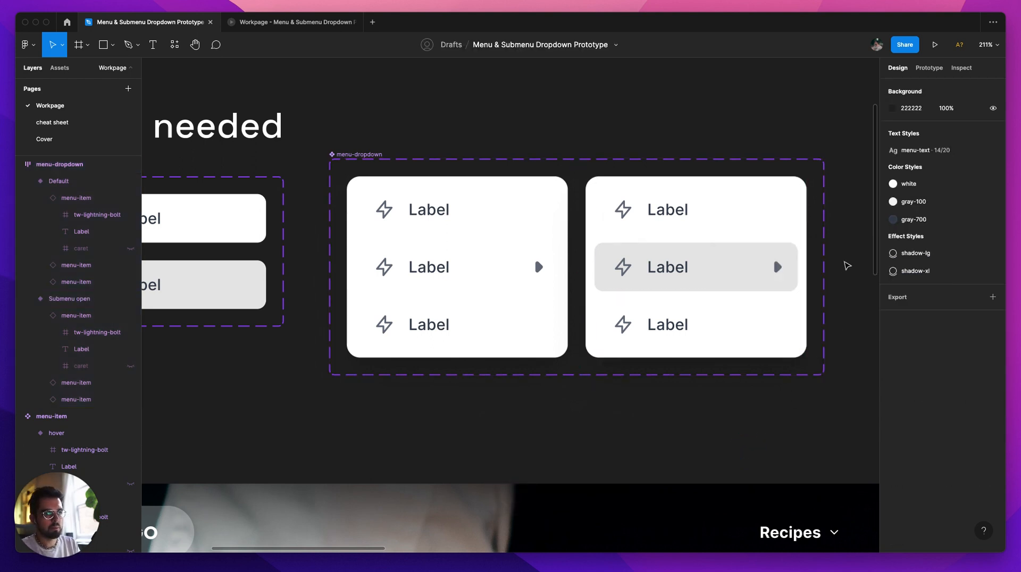
Step: Change the trigger of the Default variant's middle menu-item interaction to Mouse enter
double_click(477, 277)
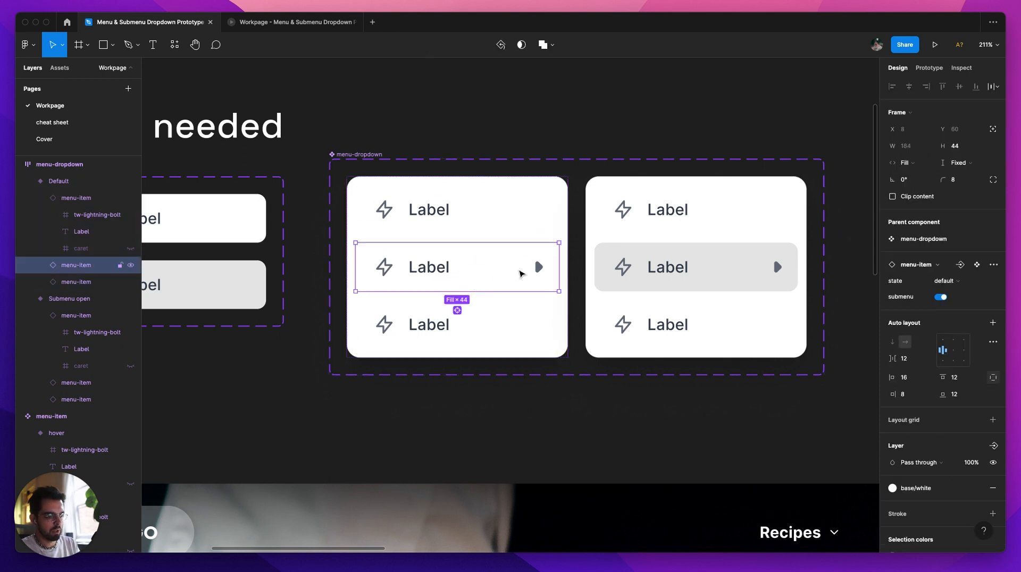
key("shift+e")
left_click(564, 267)
left_click(794, 133)
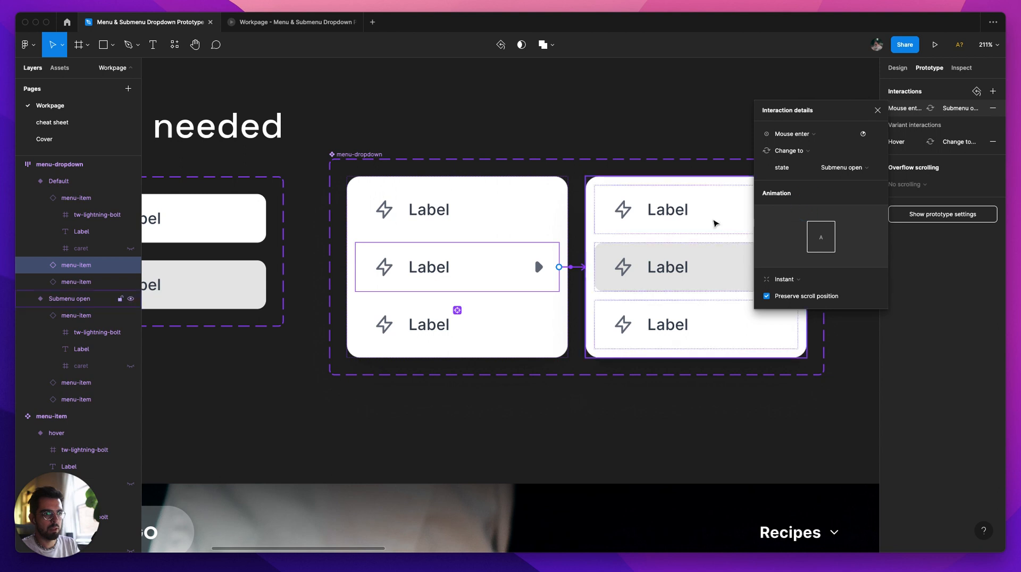
left_click(777, 103)
Step: Duplicate the Submenu open variant outside the menu-dropdown component set and detach the copy from its component
scroll(456, 212, "right", 5)
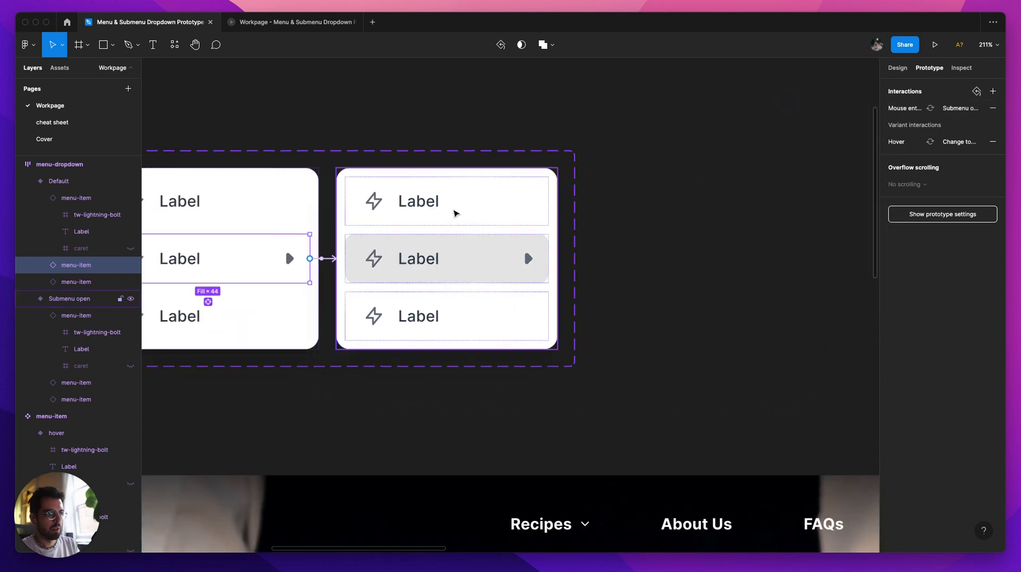
left_click(417, 202)
left_click_drag(399, 221, 665, 216)
scroll(641, 202, "right", 3)
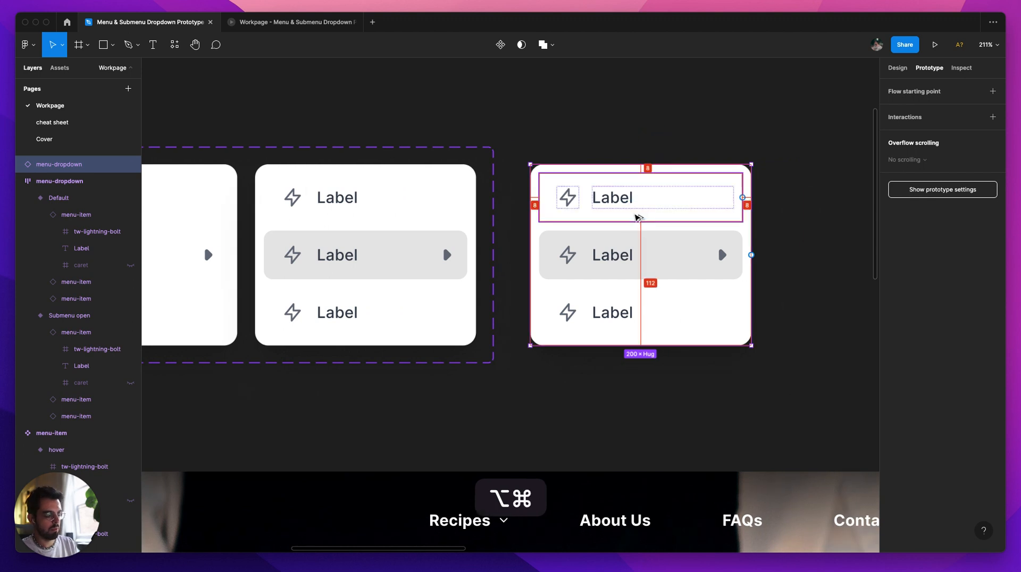
key("alt+super+b")
left_click(640, 131)
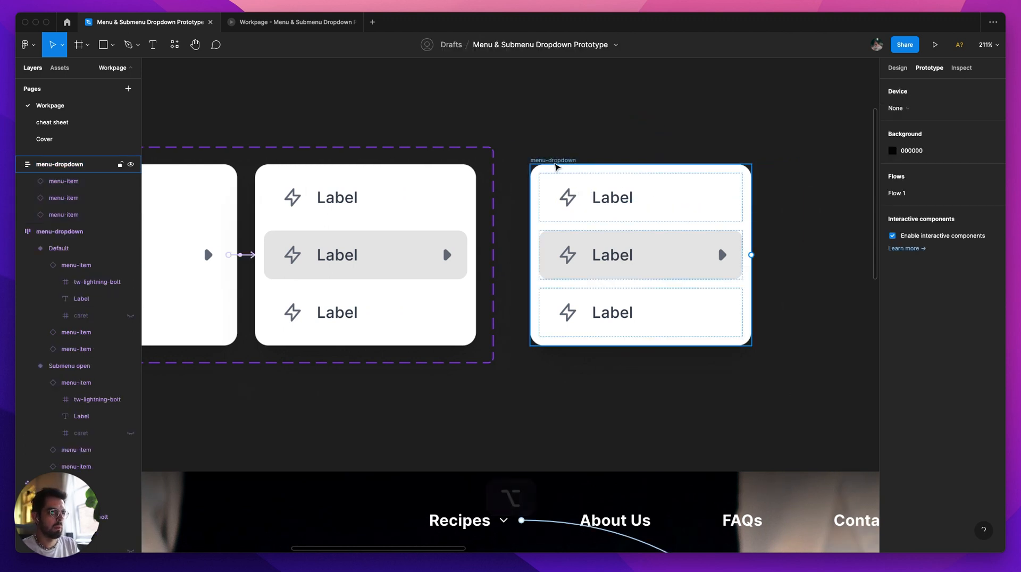
Step: Rename the detached menu-dropdown frame as sebmenu
left_click(558, 161)
key("super+r")
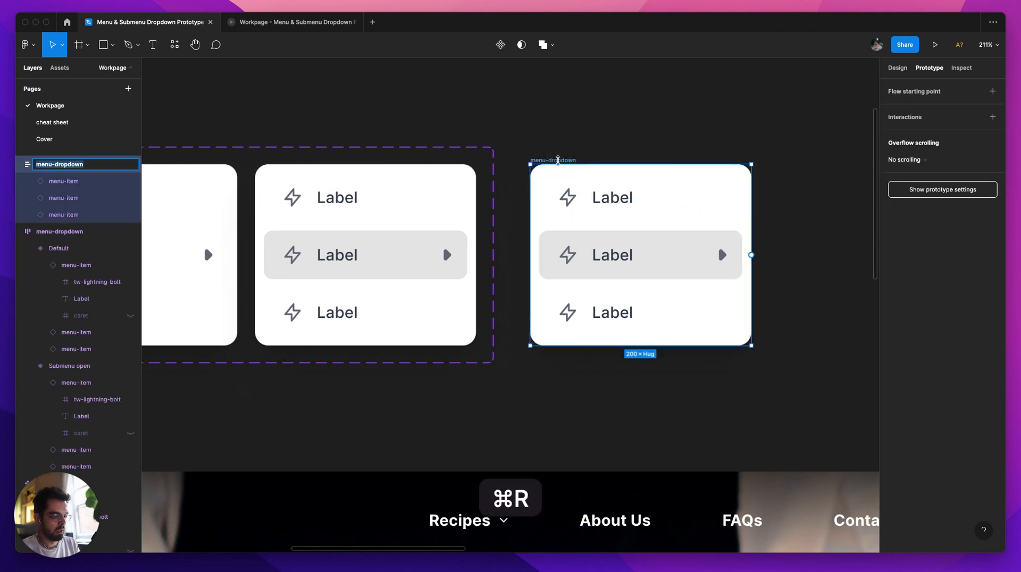
type("sebmenu")
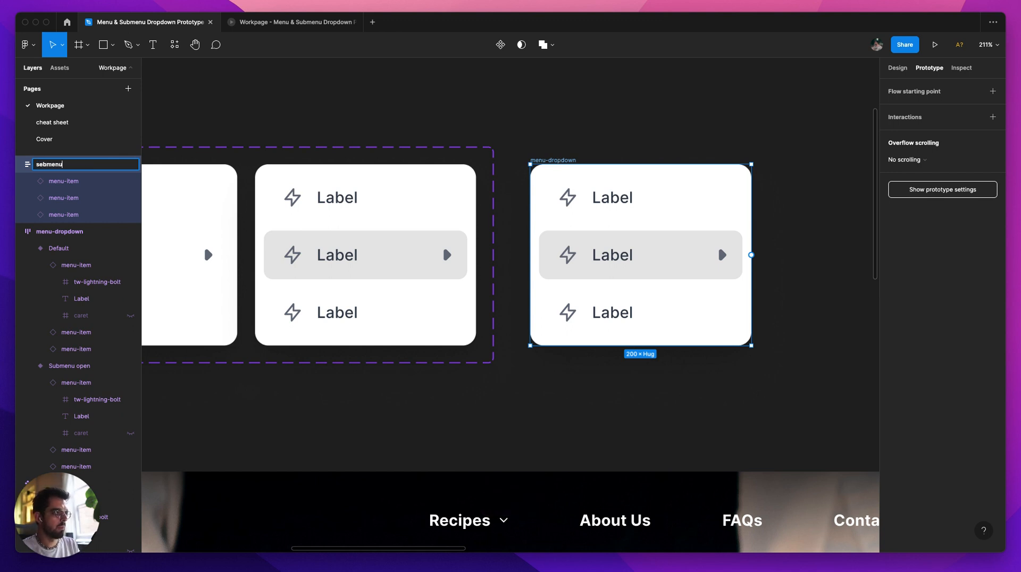
key("Return")
left_click(596, 120)
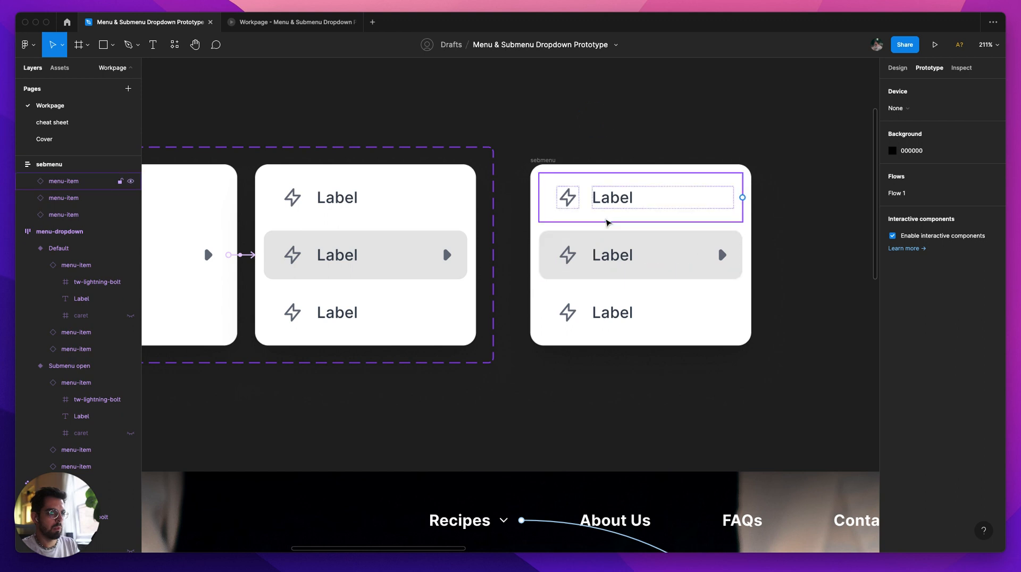
Step: Turn off the submenu property of the middle menu-item in the sebmenu frame
left_click(649, 254)
key("shift+e")
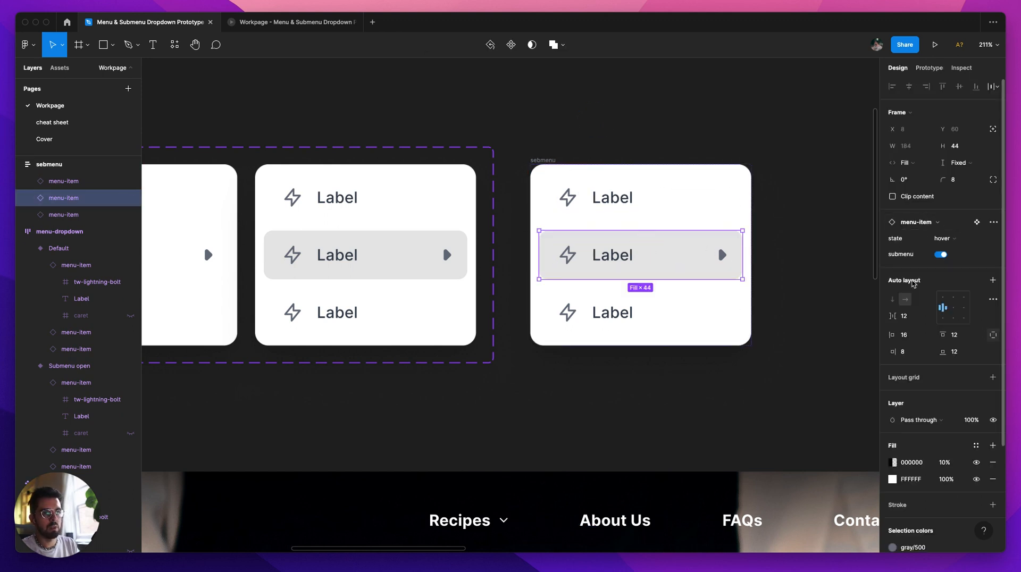
left_click(942, 255)
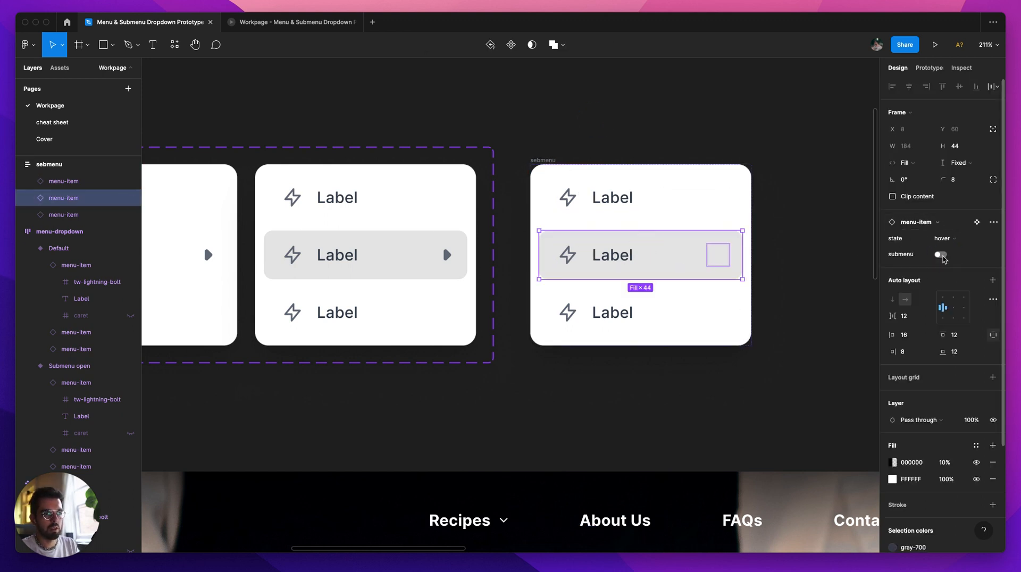
double_click(568, 254)
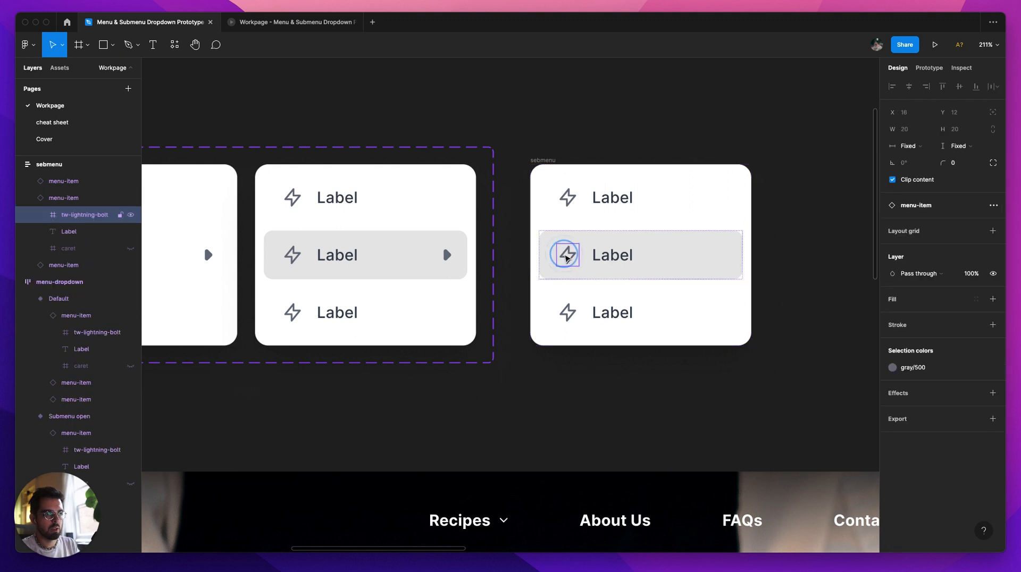
left_click(571, 311, "shift")
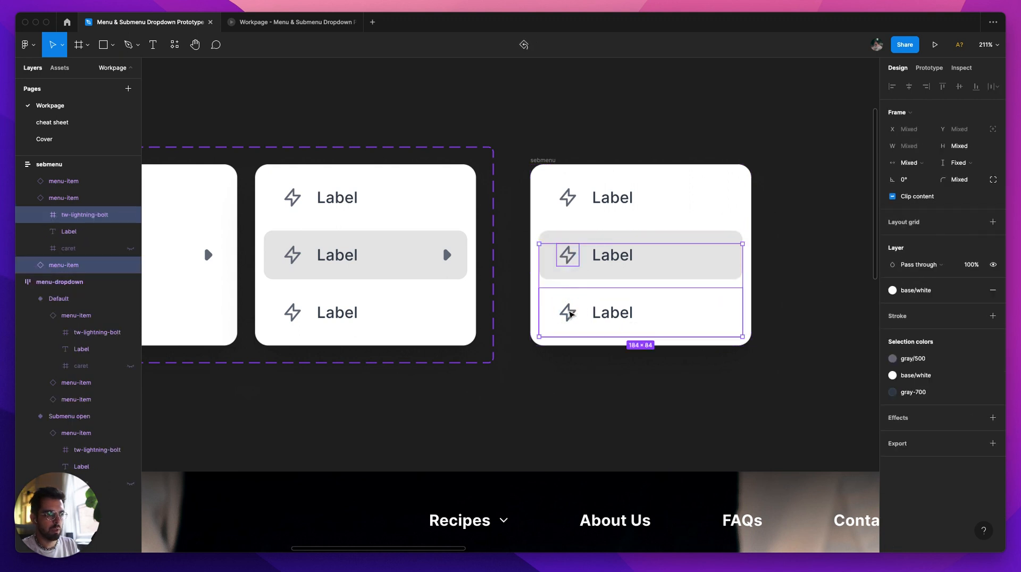
double_click(569, 312)
double_click(569, 256, "shift")
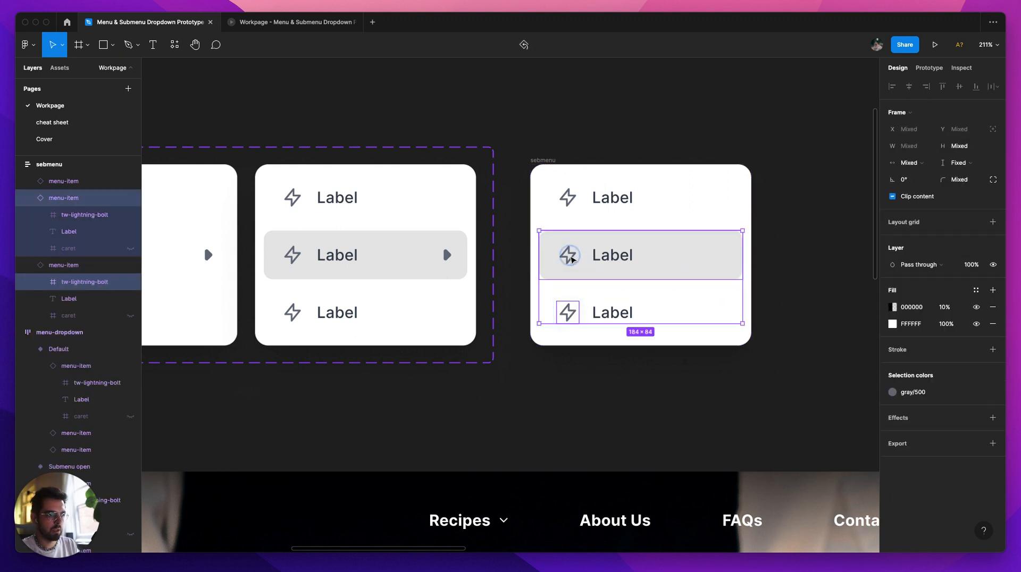
double_click(570, 202, "shift")
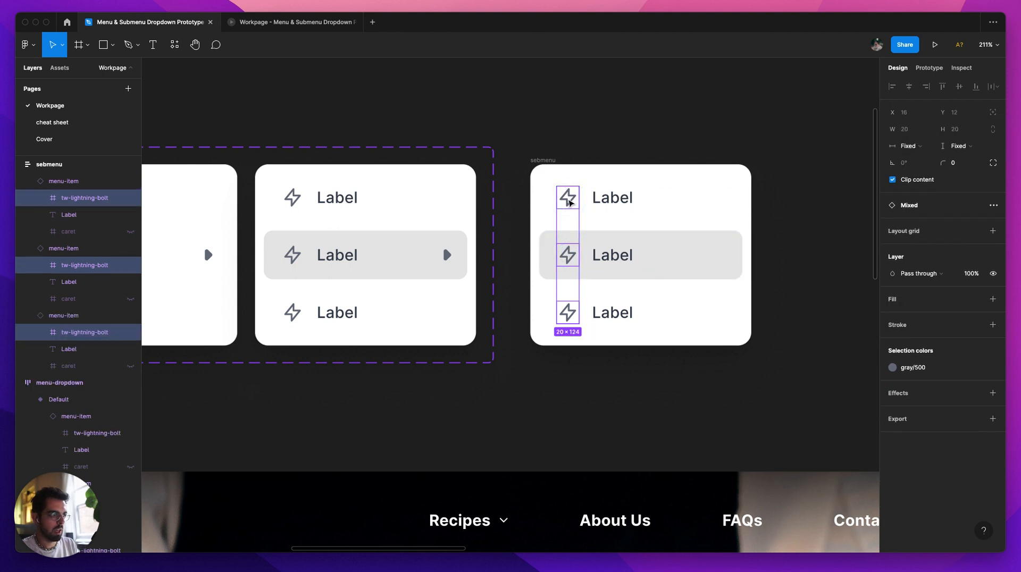
left_click(516, 149)
Step: Create a left-icon visibility property with value True for the lightning-bolt icons in both menu-item variants
scroll(516, 148, "left", 6)
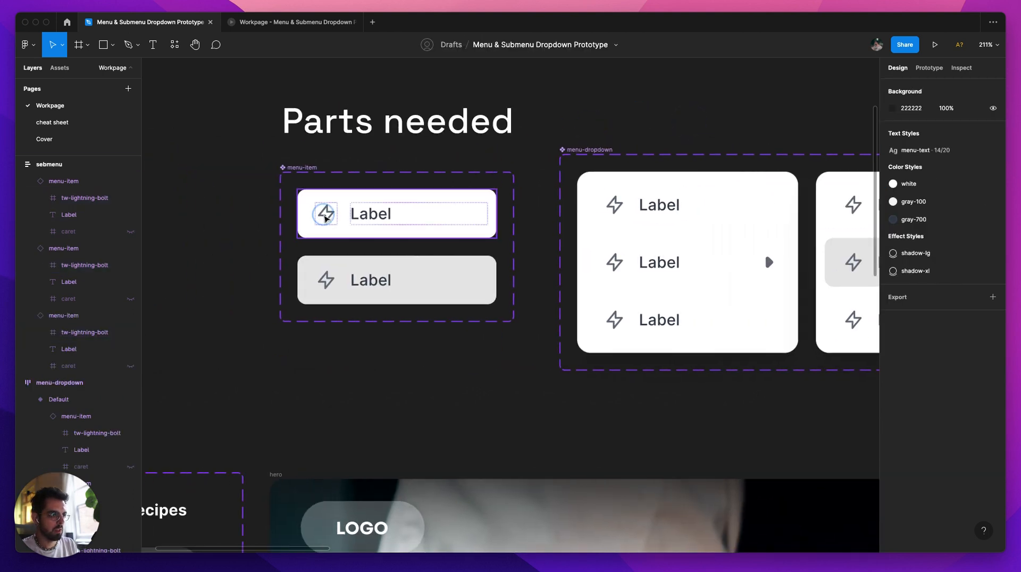
double_click(326, 215)
double_click(327, 280, "shift")
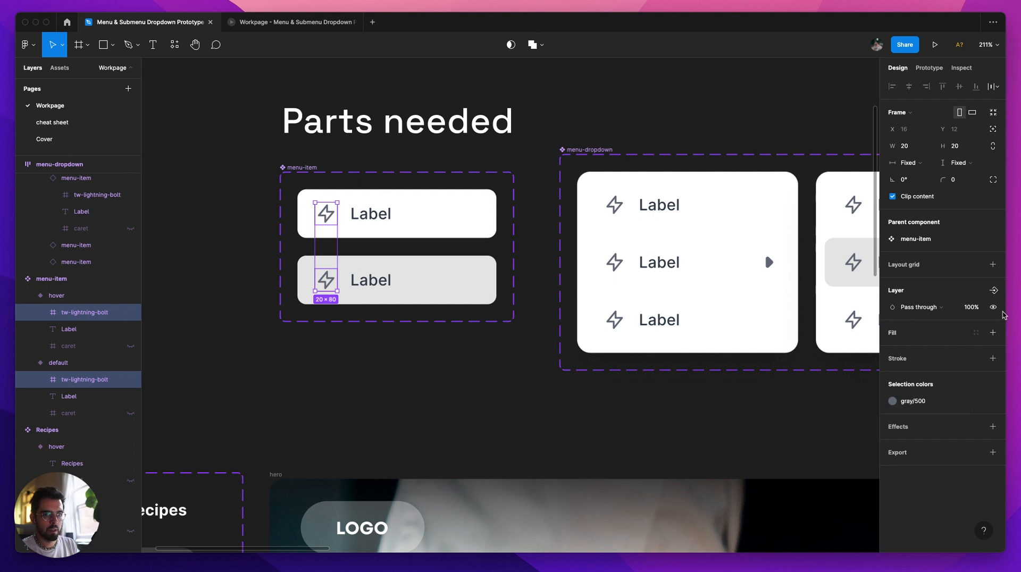
left_click(994, 291)
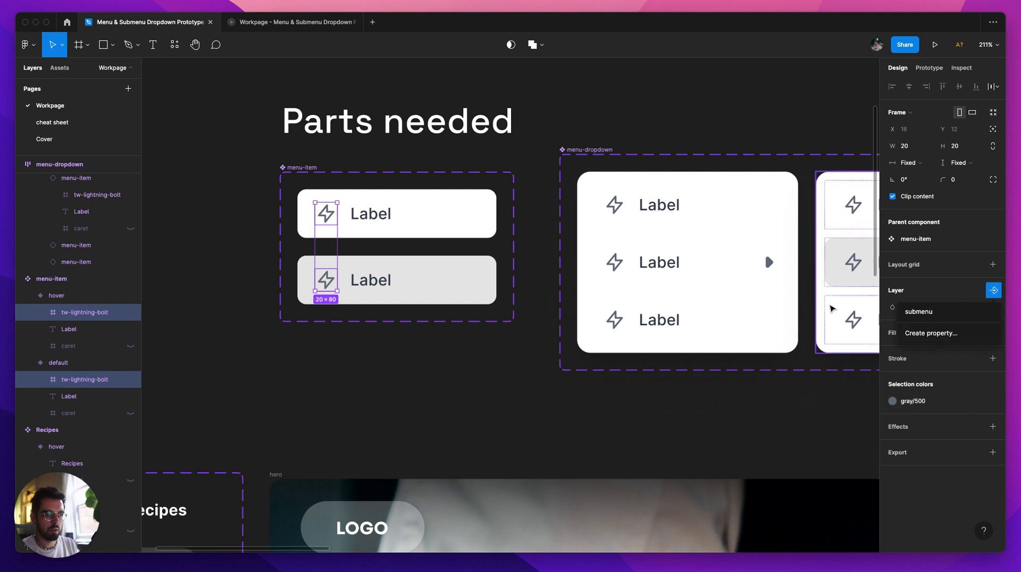
left_click(932, 332)
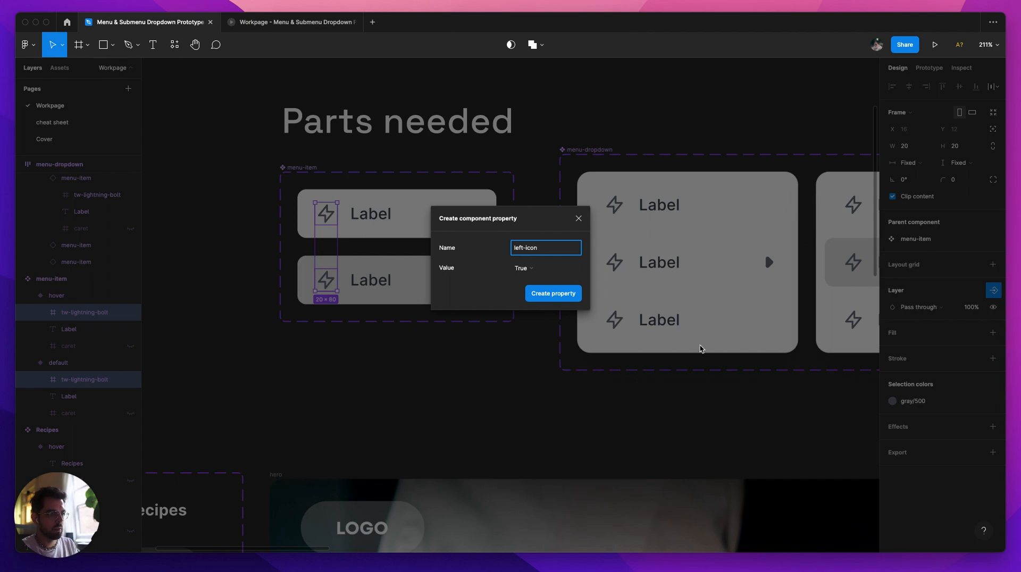
left_click(552, 294)
Step: Turn off the left-icon property for all three menu-items in the sebmenu frame
scroll(730, 114, "right", 8)
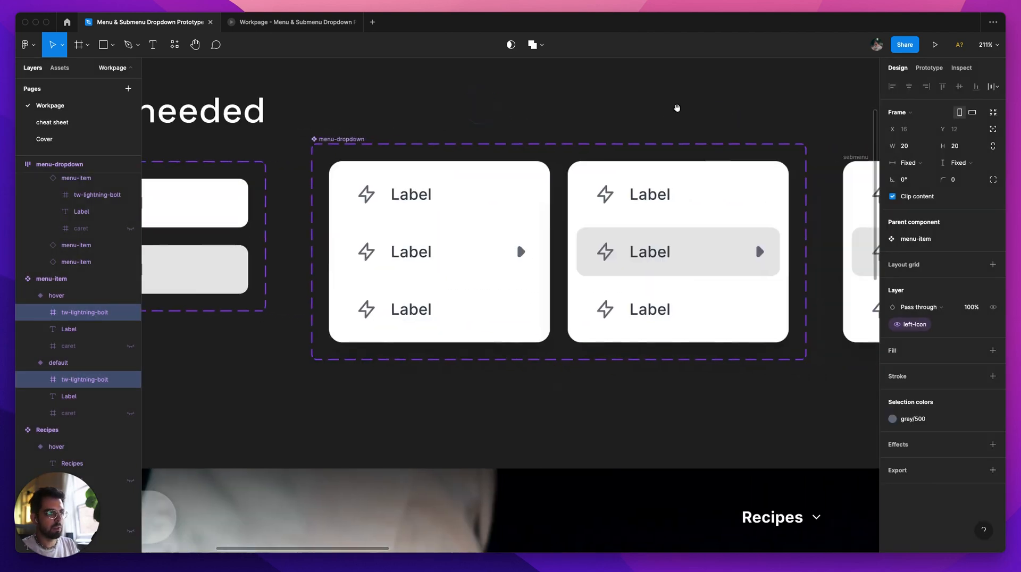
scroll(664, 116, "right", 5)
left_click(509, 175)
left_click(510, 223, "shift")
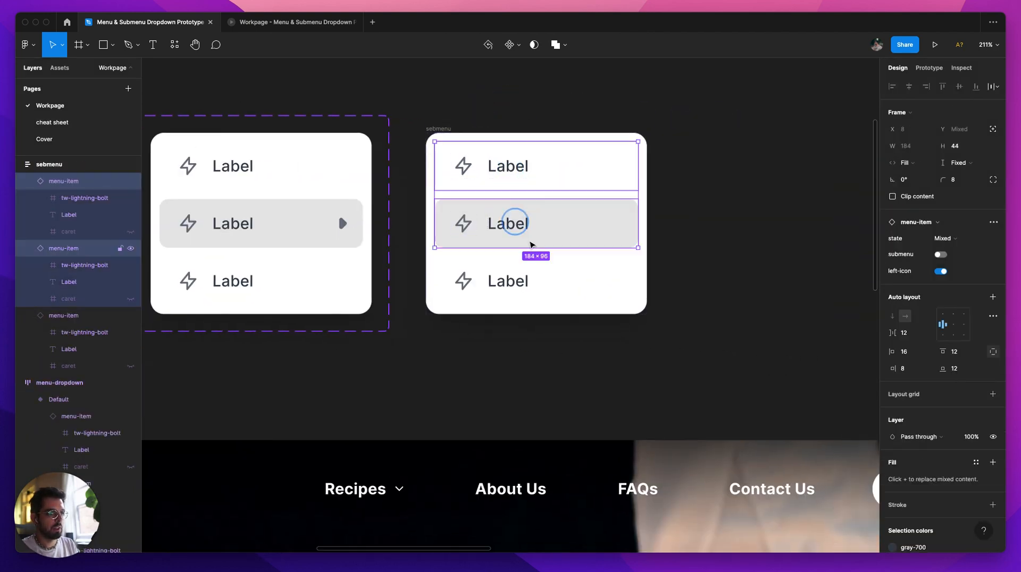
left_click(511, 281, "shift")
left_click(941, 271)
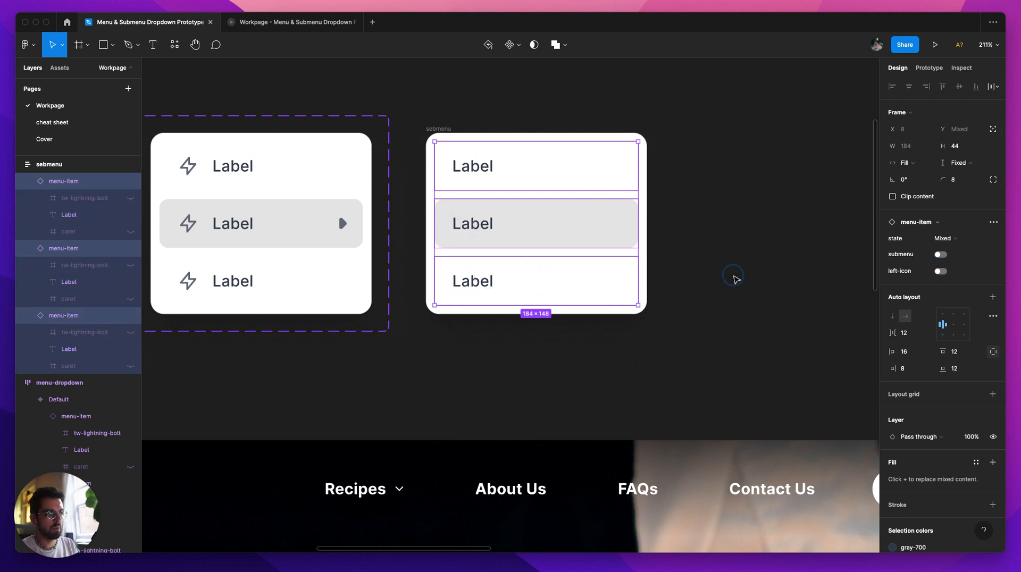
left_click(691, 258)
Step: Move the sebmenu frame farther from the menu-dropdown component set, to about X 110, Y -730
scroll(713, 261, "left", 8)
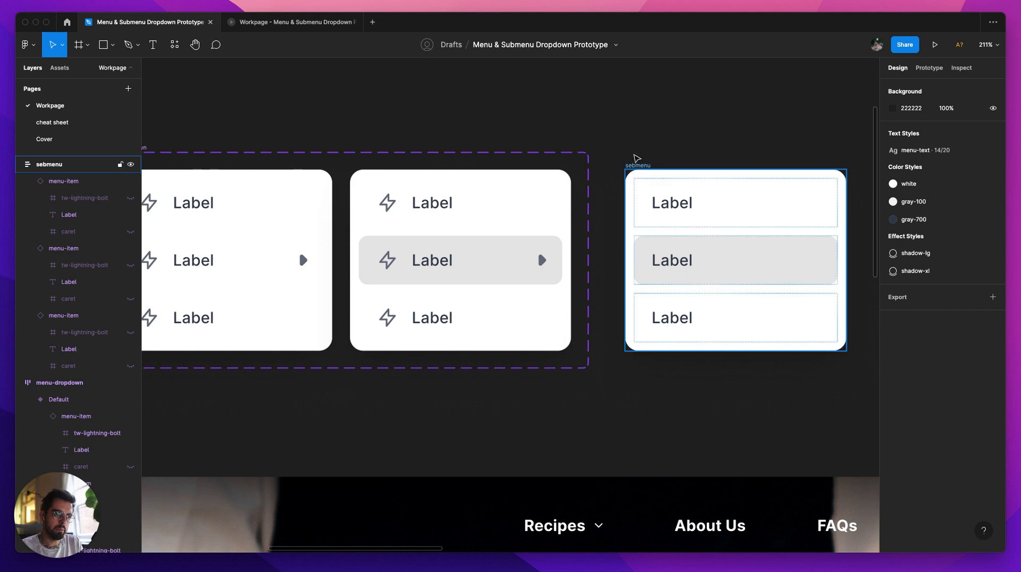
left_click_drag(637, 160, 629, 179)
scroll(641, 239, "down", 3)
left_click(672, 151)
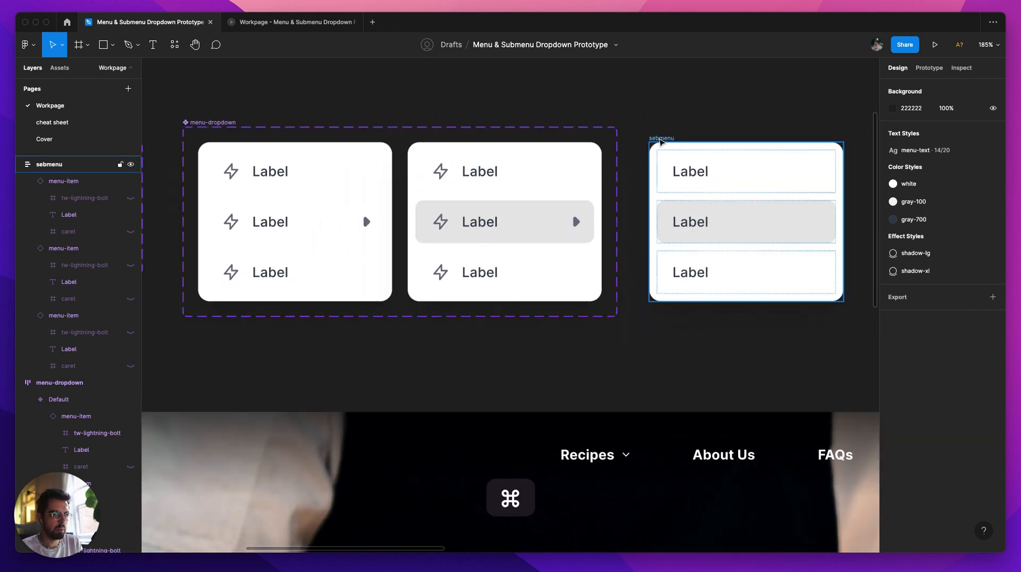
left_click_drag(660, 141, 682, 142)
scroll(655, 134, "right", 2)
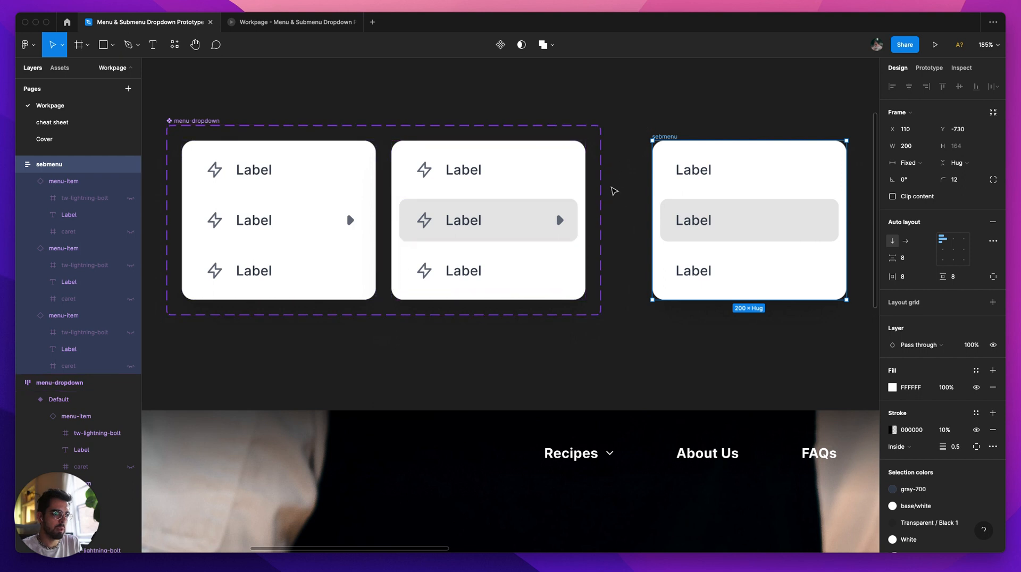
scroll(636, 141, "right", 3)
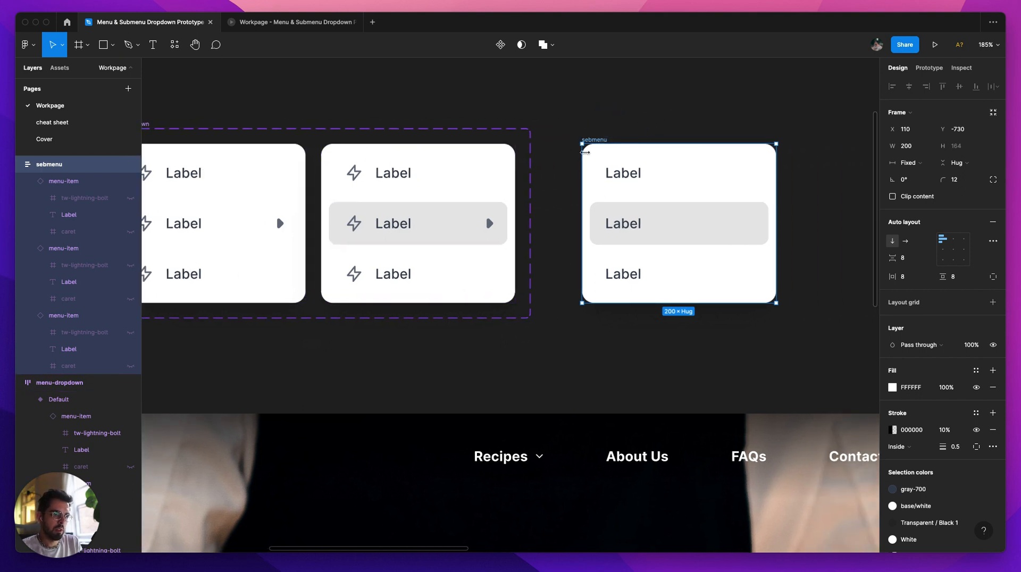
Step: Review the prototype connections around the dropdown and try the Recipes dropdown's middle item in the prototype preview
scroll(586, 223, "down", 3)
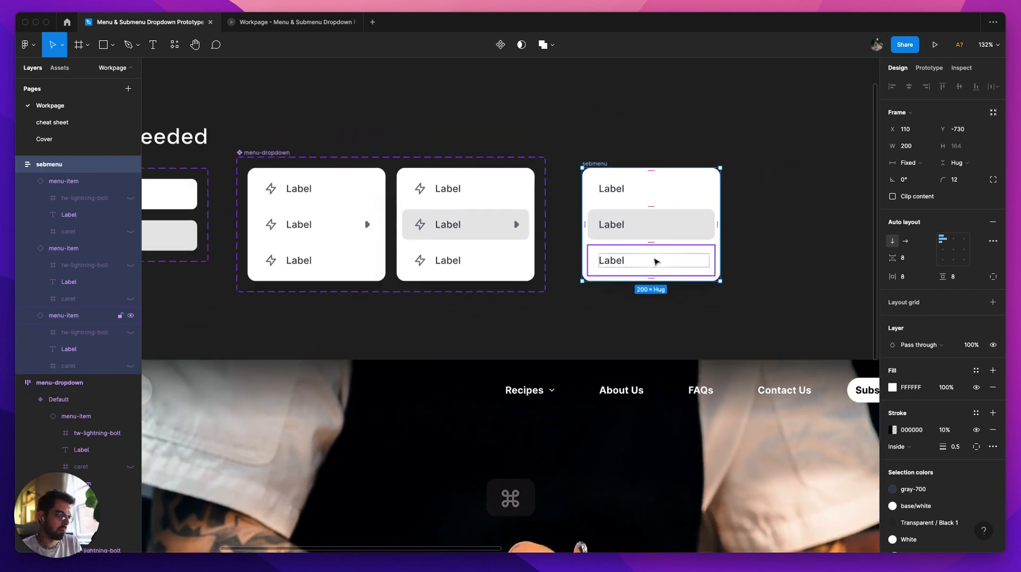
left_click(777, 224)
left_click_drag(789, 273, 726, 193)
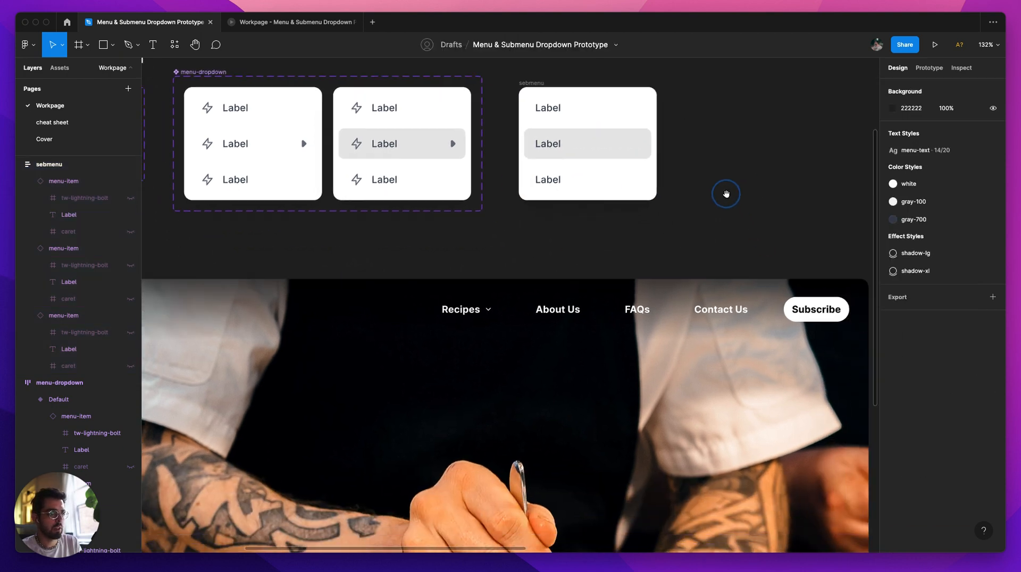
key("shift+e")
scroll(506, 225, "down", 6)
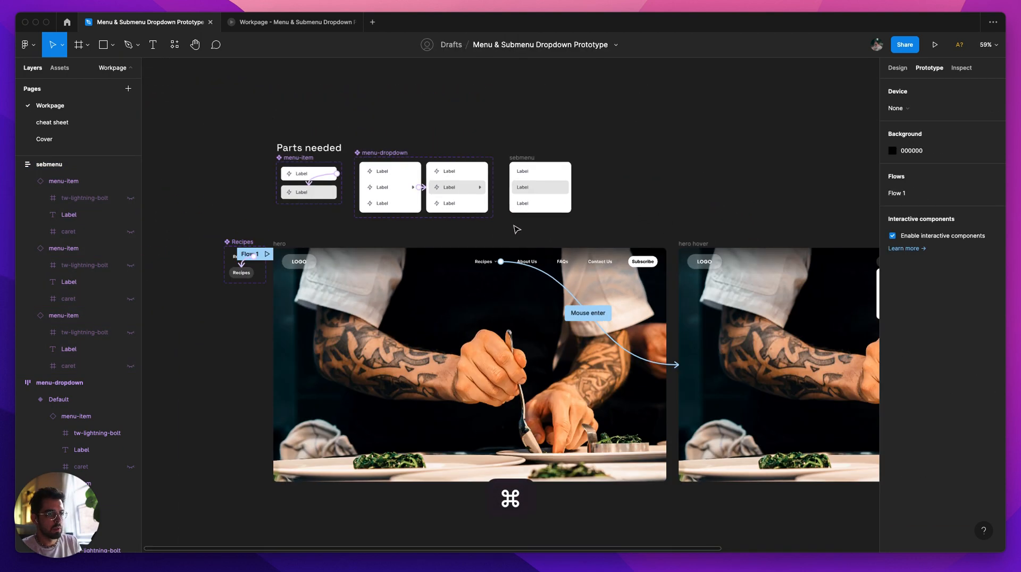
left_click(794, 301)
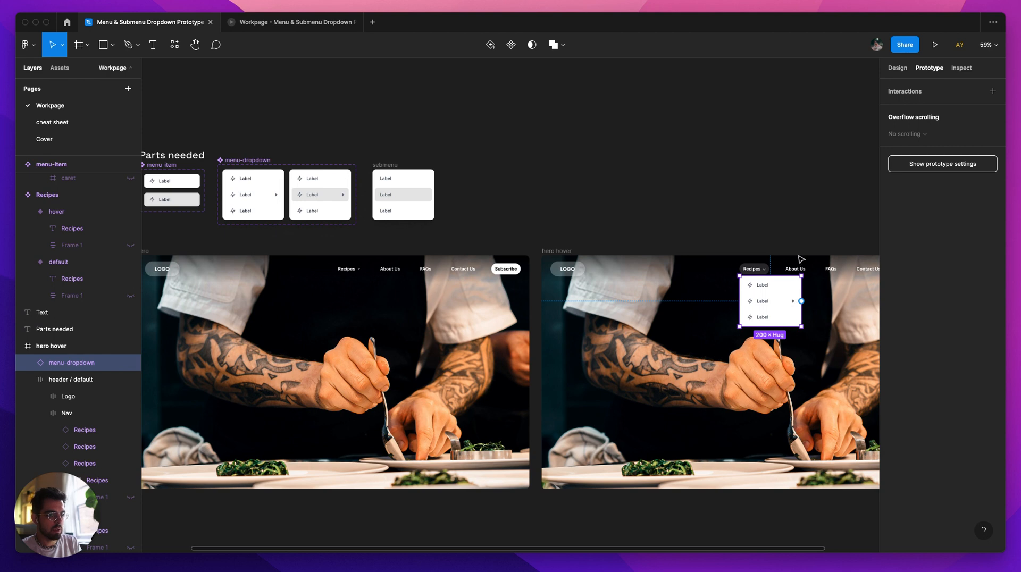
left_click(293, 22)
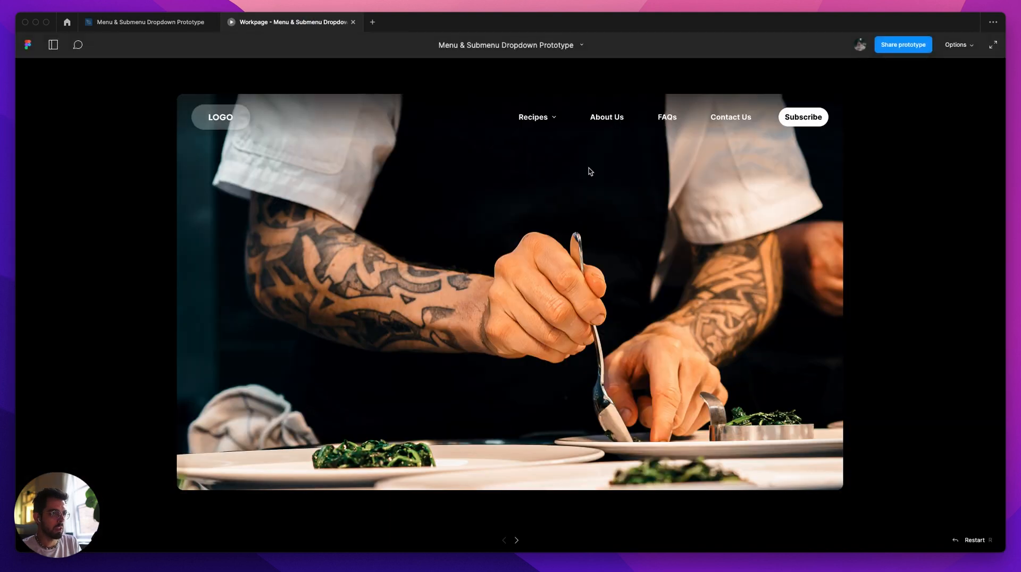
mouse_move(537, 119)
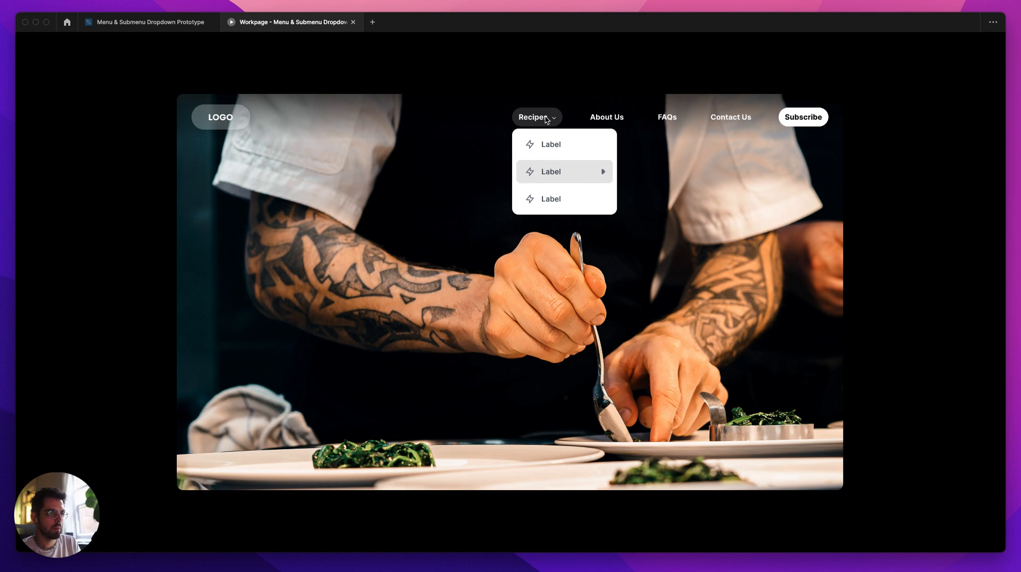
Step: Back in the design file, examine the mouse-enter interaction on the Default variant's middle menu-item in the menu-dropdown component set
left_click(155, 22)
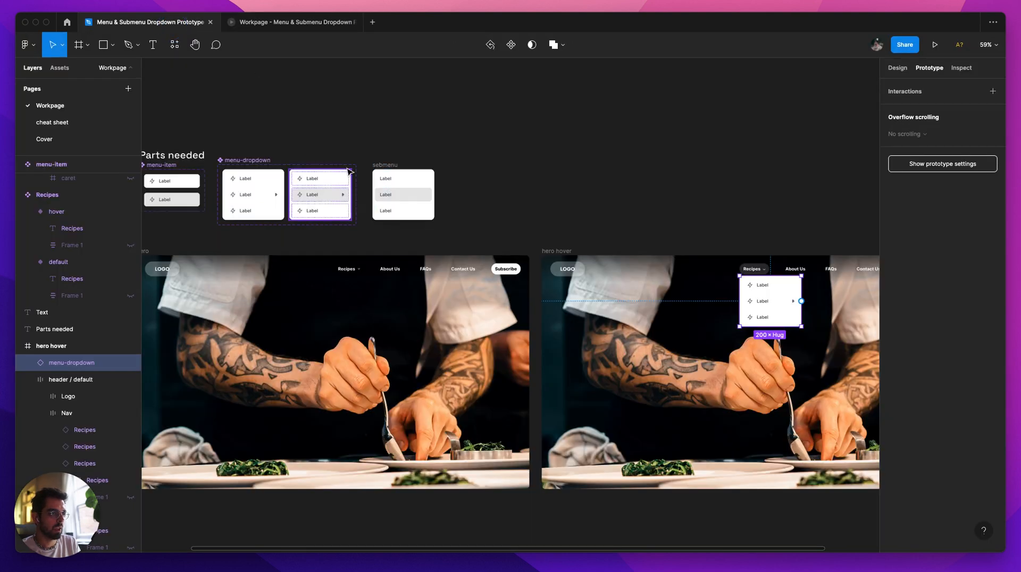
scroll(411, 201, "up", 5)
scroll(412, 202, "left", 1)
key("shift+e")
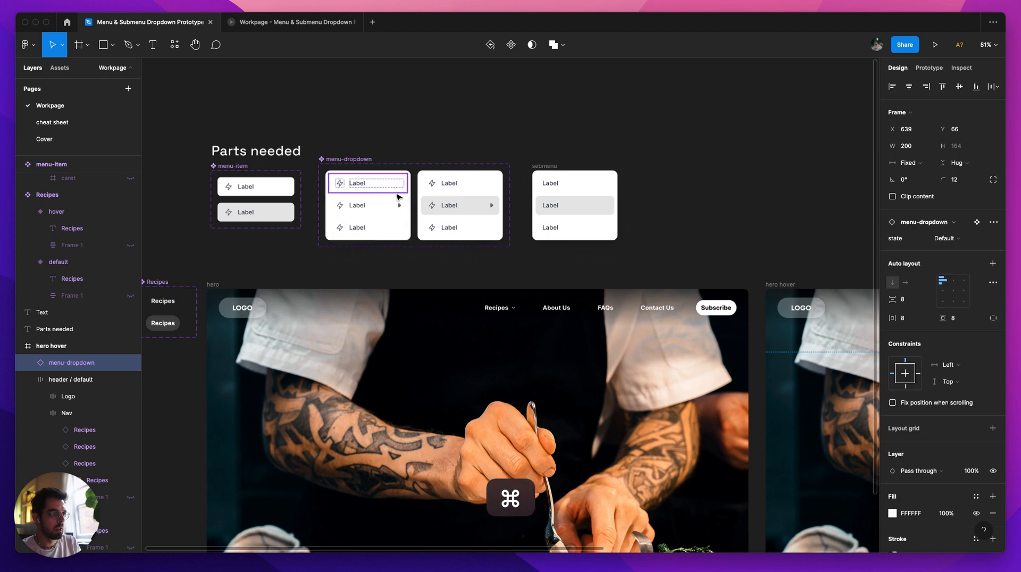
scroll(399, 197, "up", 5)
key("shift+r")
key("shift+e")
left_click(431, 123)
left_click(439, 166)
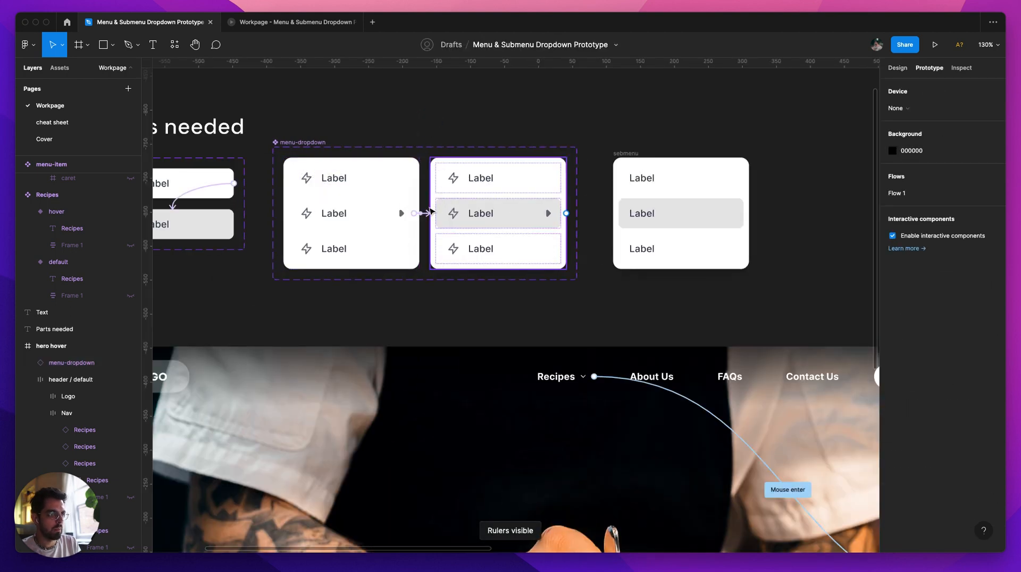
left_click(430, 212)
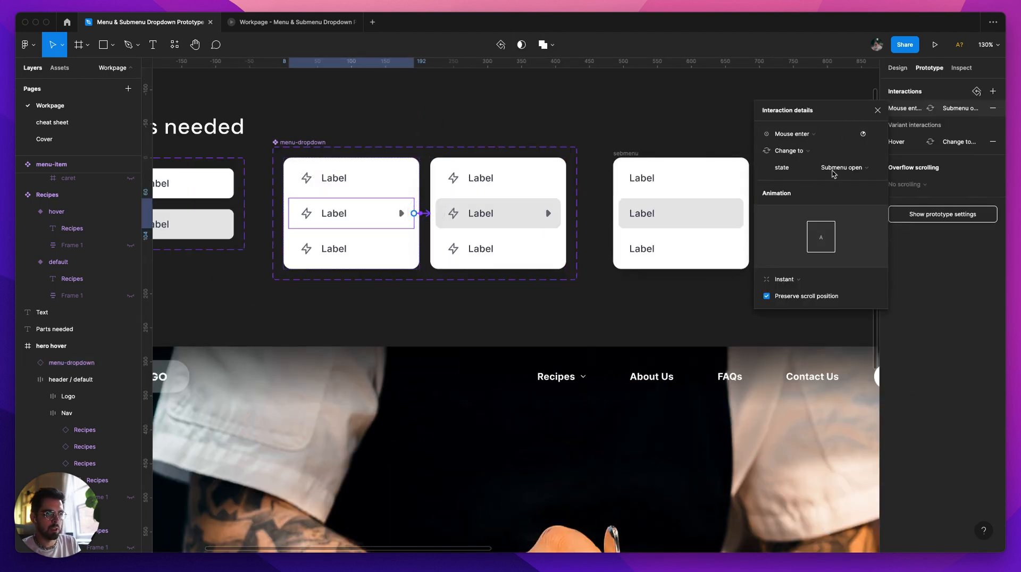
Step: Add a Mouse leave interaction to the Submenu open variant's middle menu-item that changes the state to Default
left_click(508, 210)
left_click(507, 207)
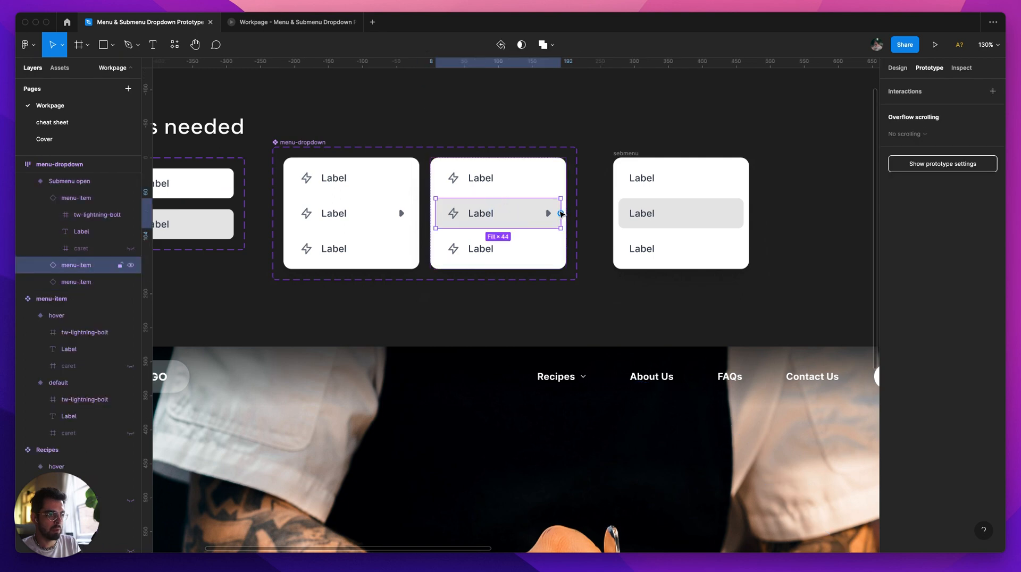
left_click_drag(561, 214, 372, 193)
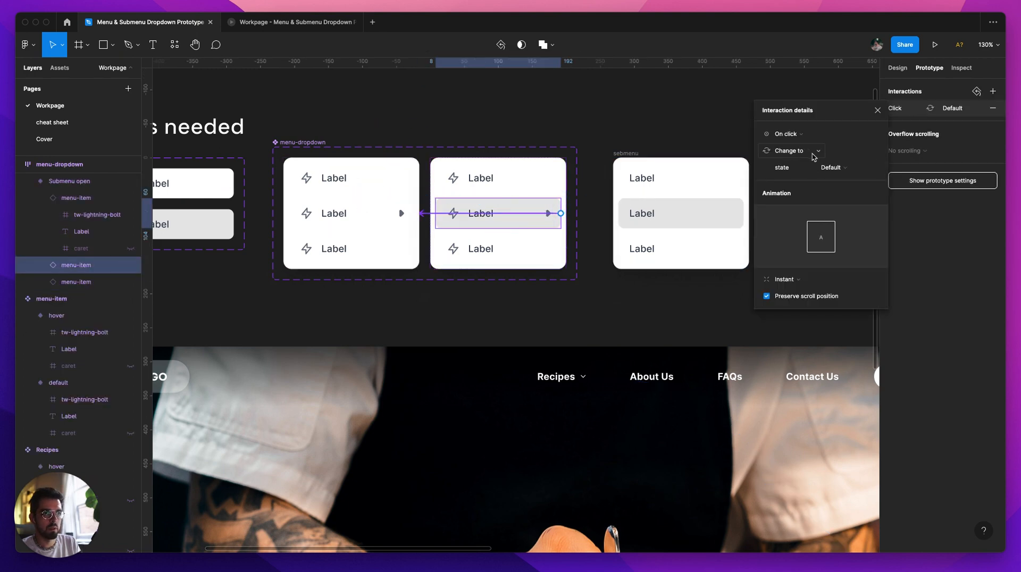
left_click(787, 133)
left_click(795, 218)
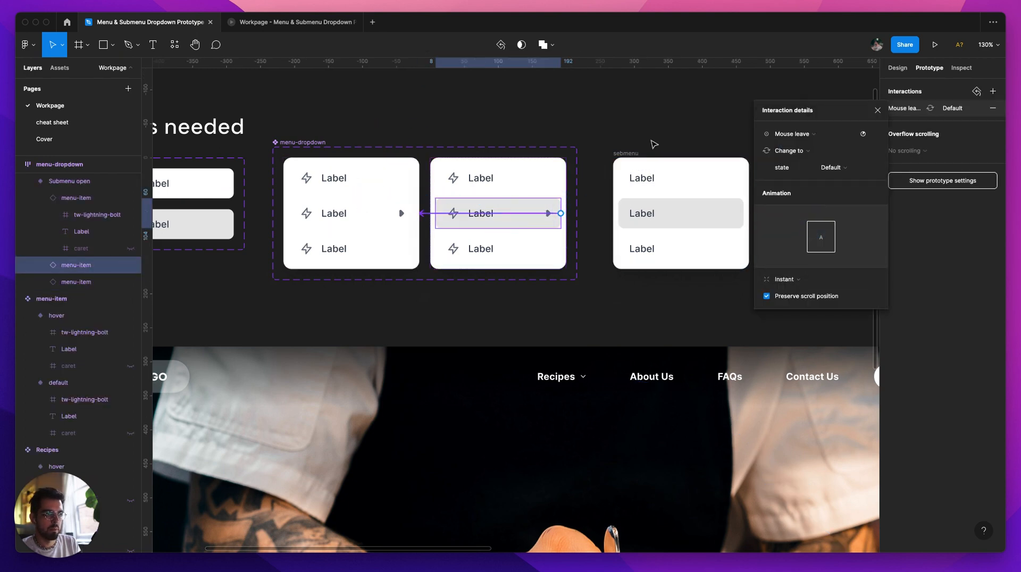
left_click(877, 110)
left_click(624, 134)
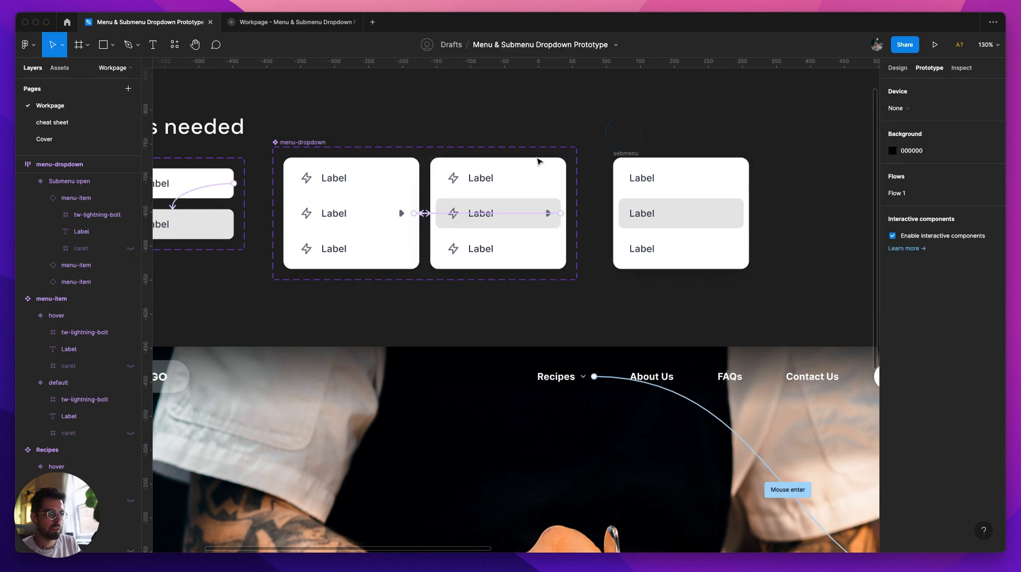
Step: Test the hover behaviour of the Recipes dropdown's items in the prototype preview and return to the design file
left_click(282, 25)
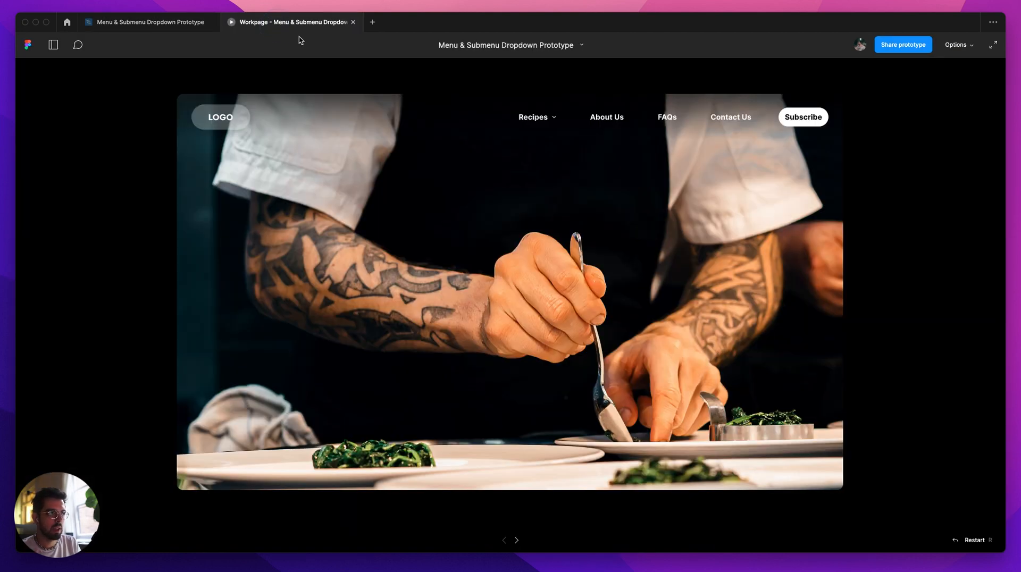
left_click(557, 117)
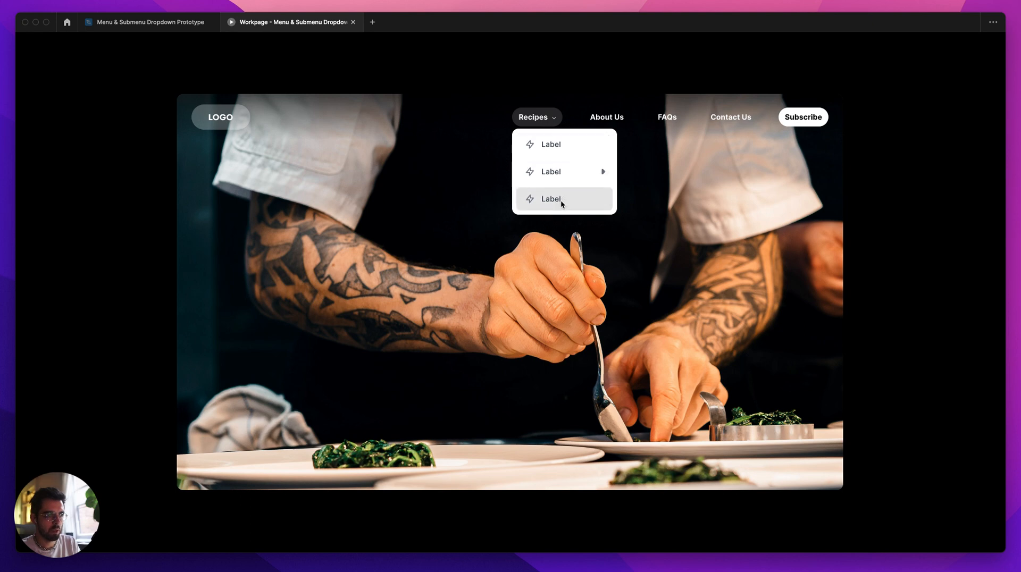
left_click(179, 24)
Step: Connect the Submenu open variant's middle menu-item to the sebmenu frame with an on-click Open overlay interaction
scroll(494, 245, "right", 3)
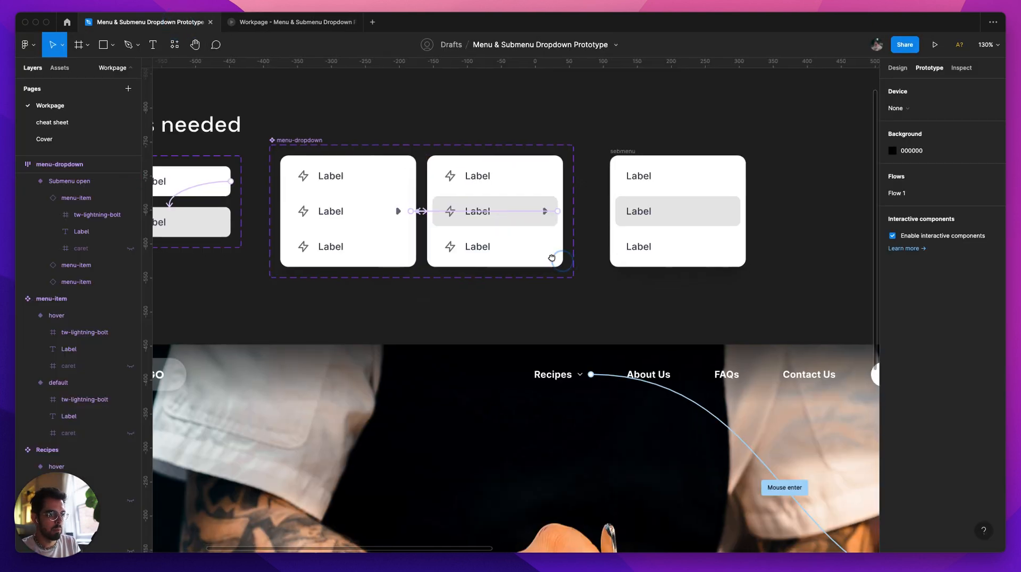
left_click(452, 195)
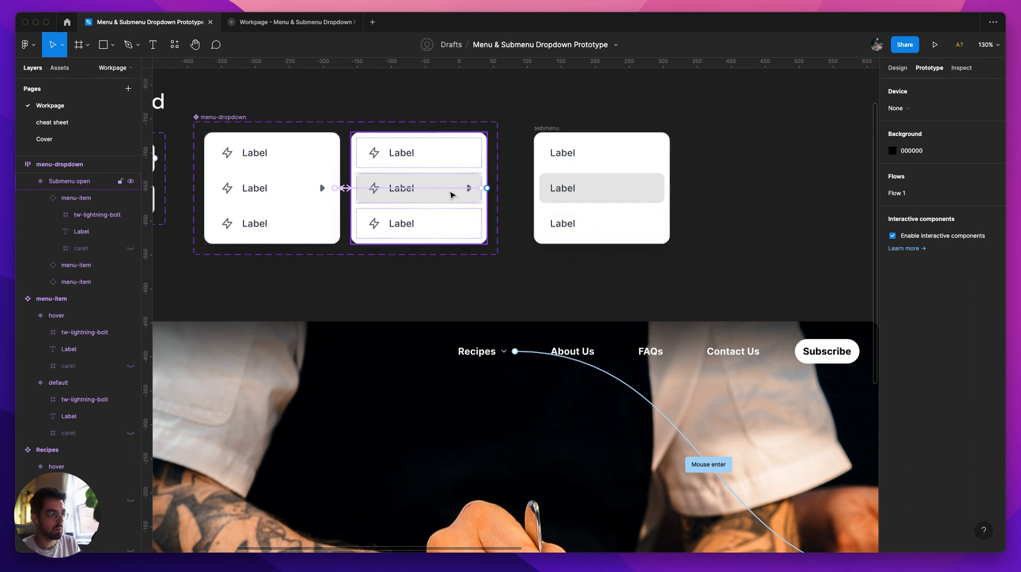
left_click(440, 186)
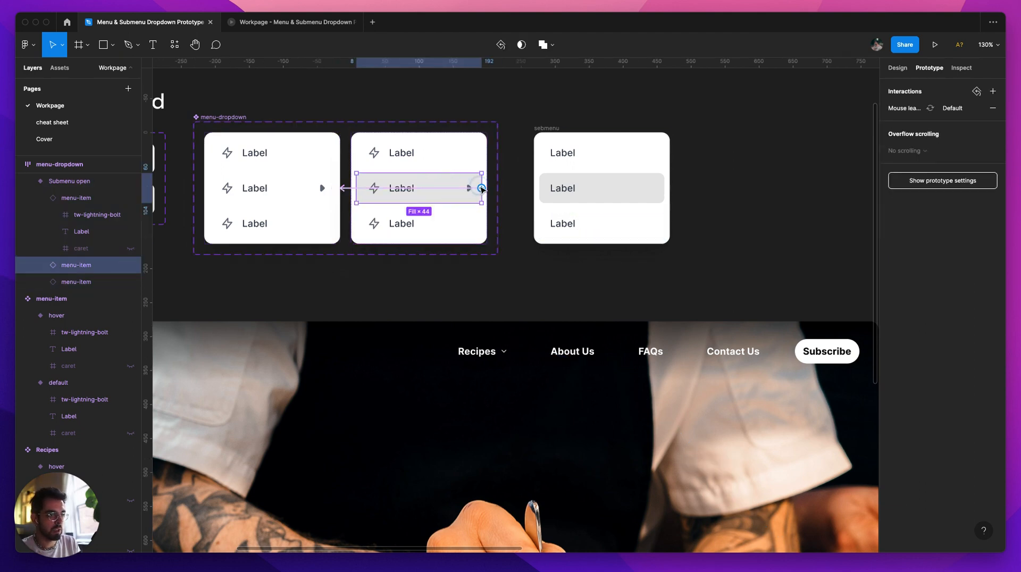
left_click_drag(481, 188, 559, 151)
left_click(802, 152)
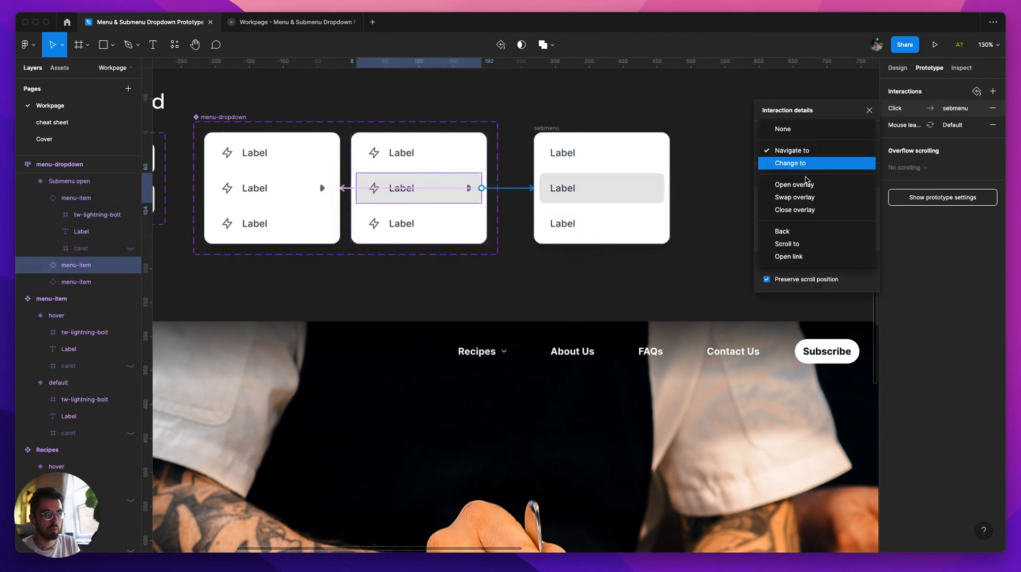
left_click(794, 185)
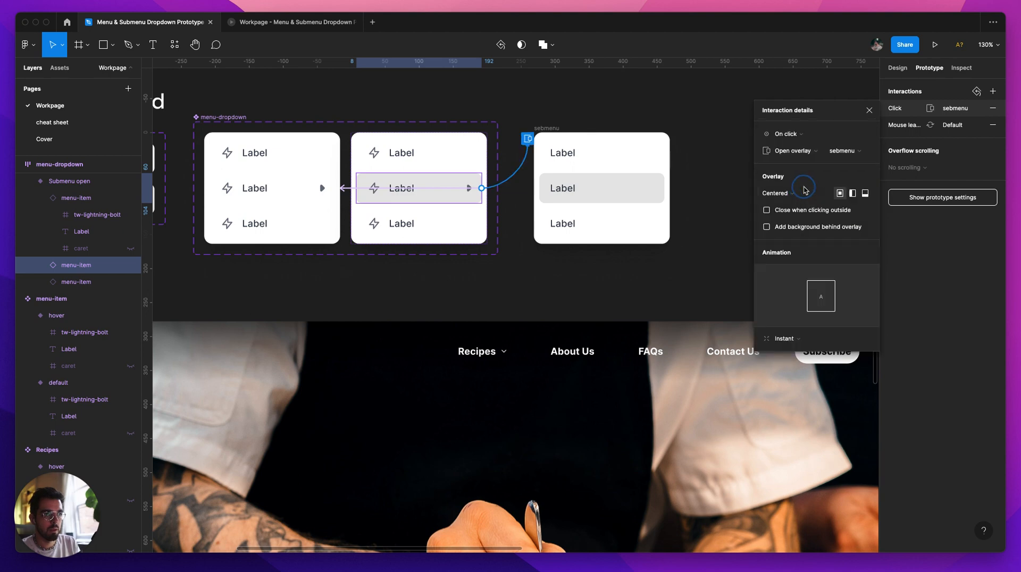
Step: Set the overlay position to Manual and place the sebmenu preview against the middle menu-item's right edge, aligned with its upper edge
scroll(470, 187, "up", 10)
scroll(485, 172, "down", 8)
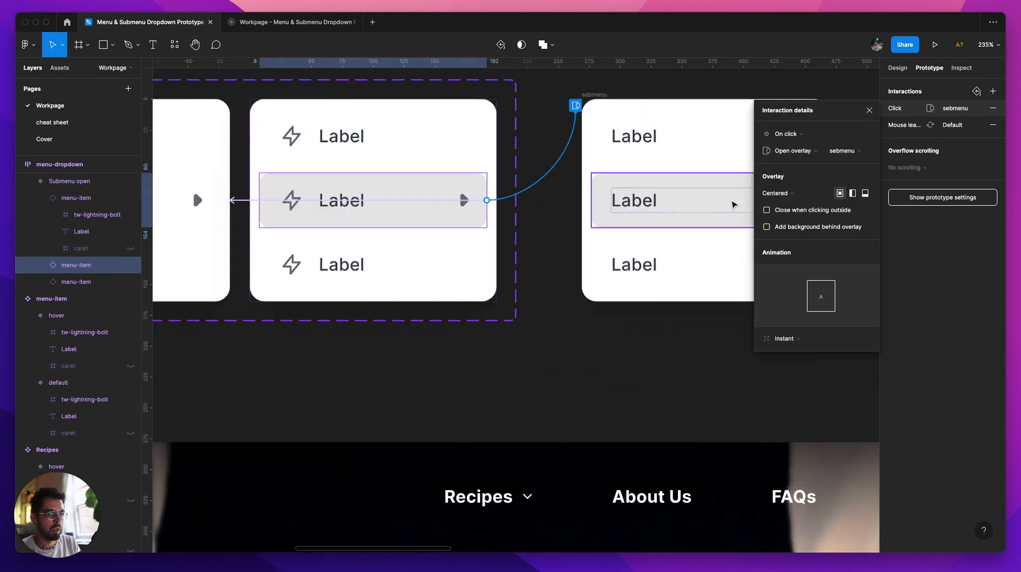
left_click(787, 195)
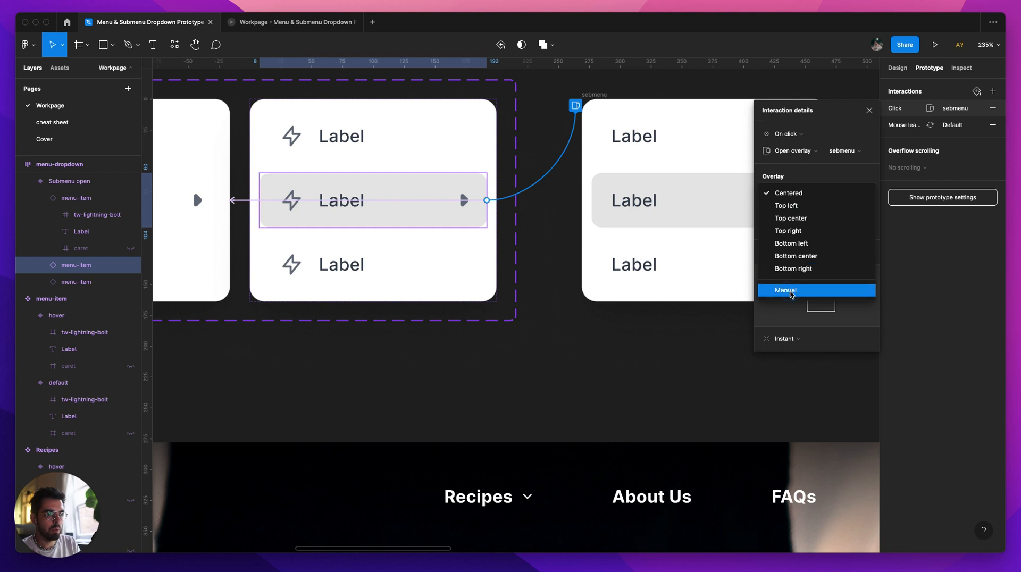
left_click(790, 287)
left_click_drag(280, 216, 538, 211)
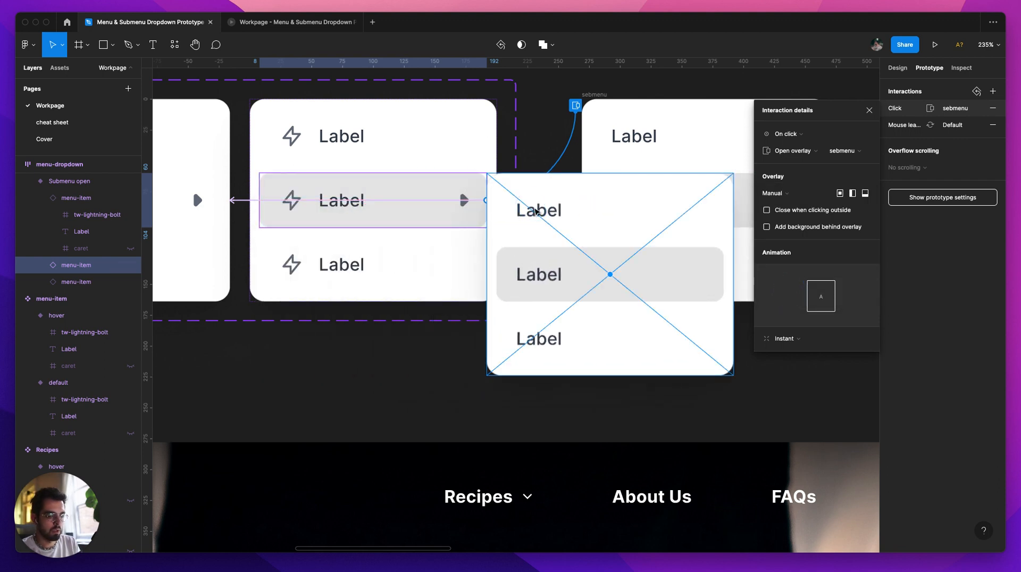
Step: Nudge the sebmenu overlay about 6 px up and 8 px right so it meets the dropdown's right edge
key("shift+Up")
key("Down")
key("Down")
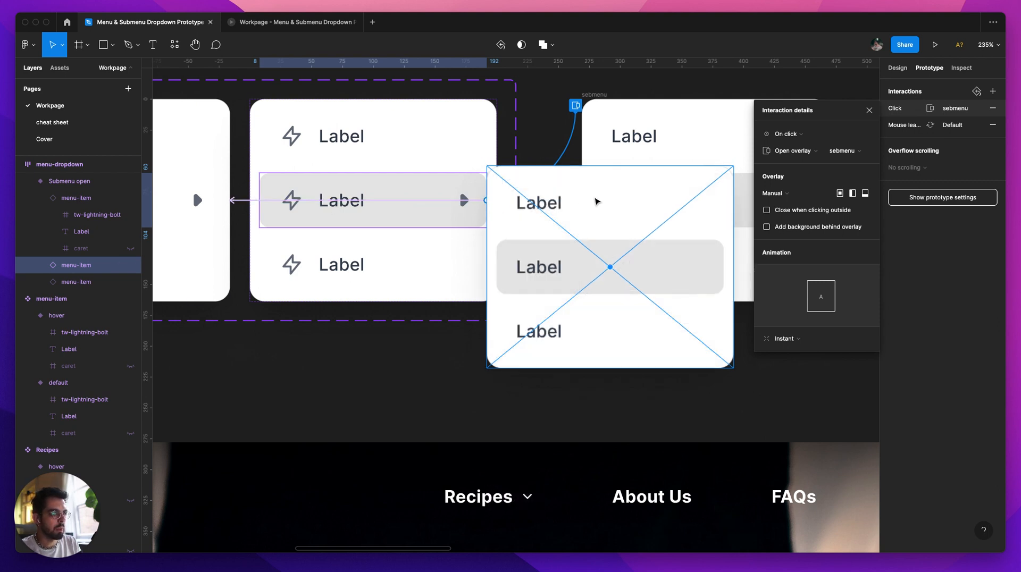
key("Right")
key("Right")
key("Right")
key("Right")
key("Right")
key("Right")
key("Right")
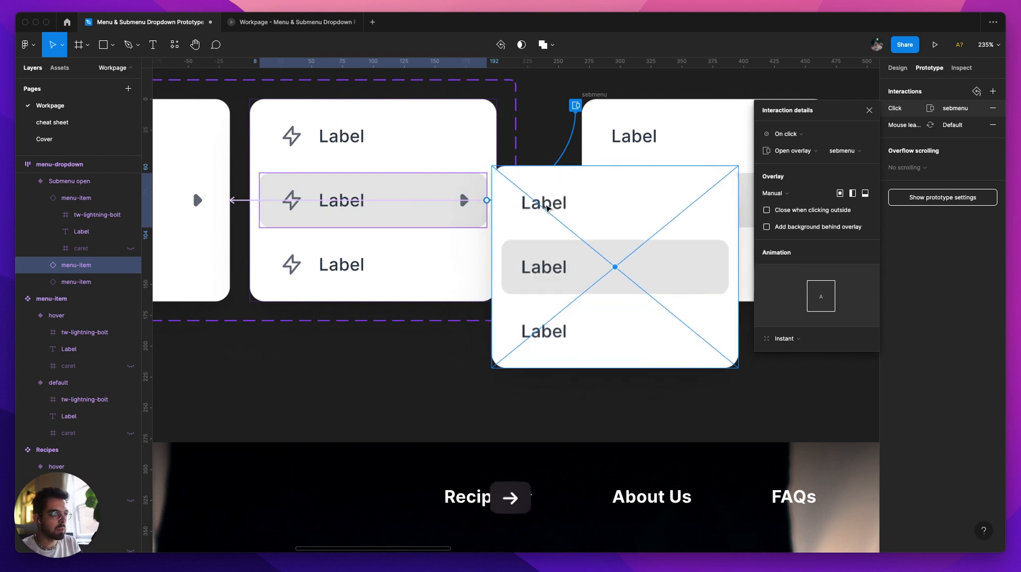
key("Right")
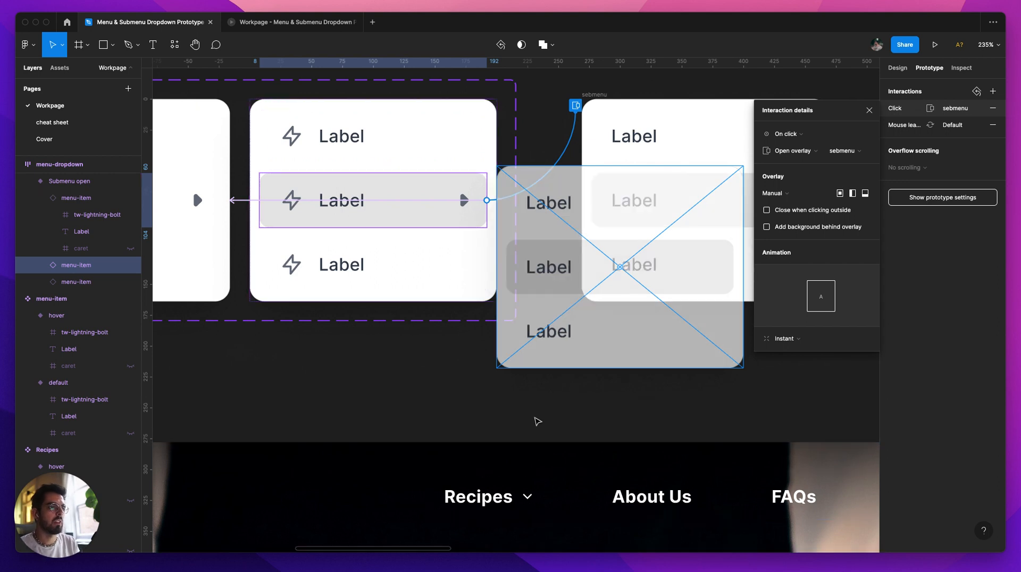
Step: Try moving the sebmenu overlay left over the dropdown's edge, and move it back beside the dropdown
key("shift+Left")
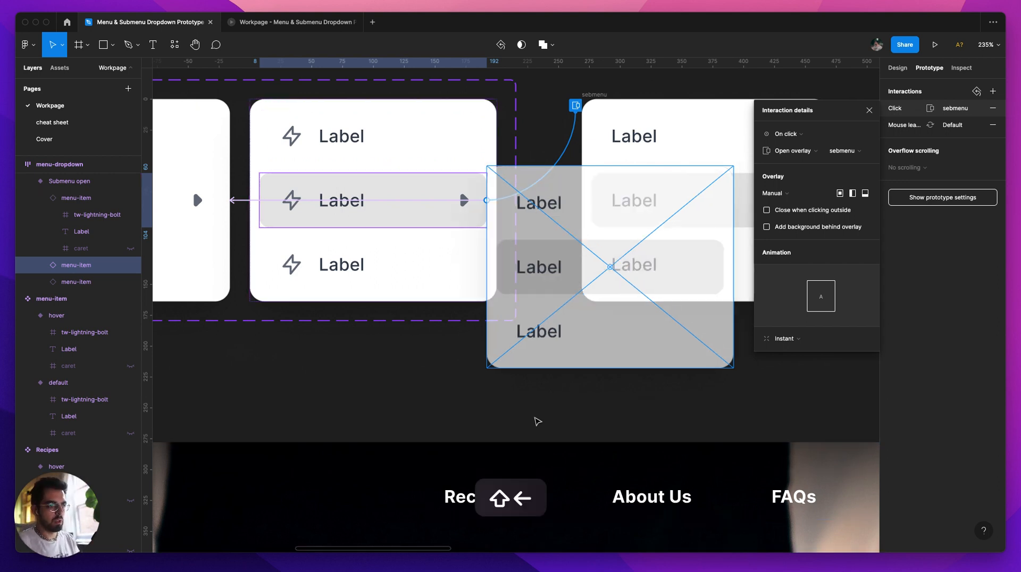
key("shift+Left")
key("shift+Right")
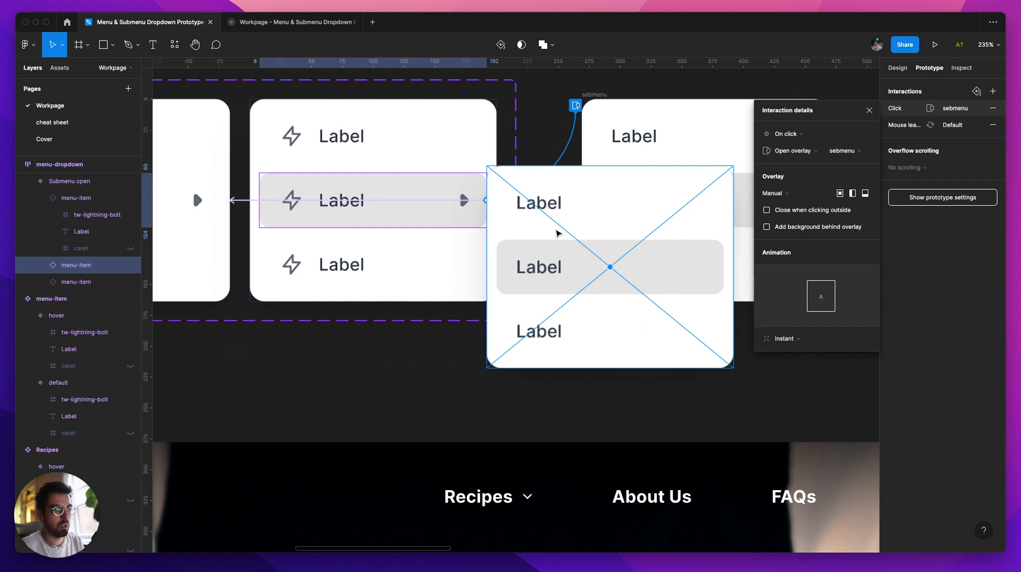
key("shift+Right")
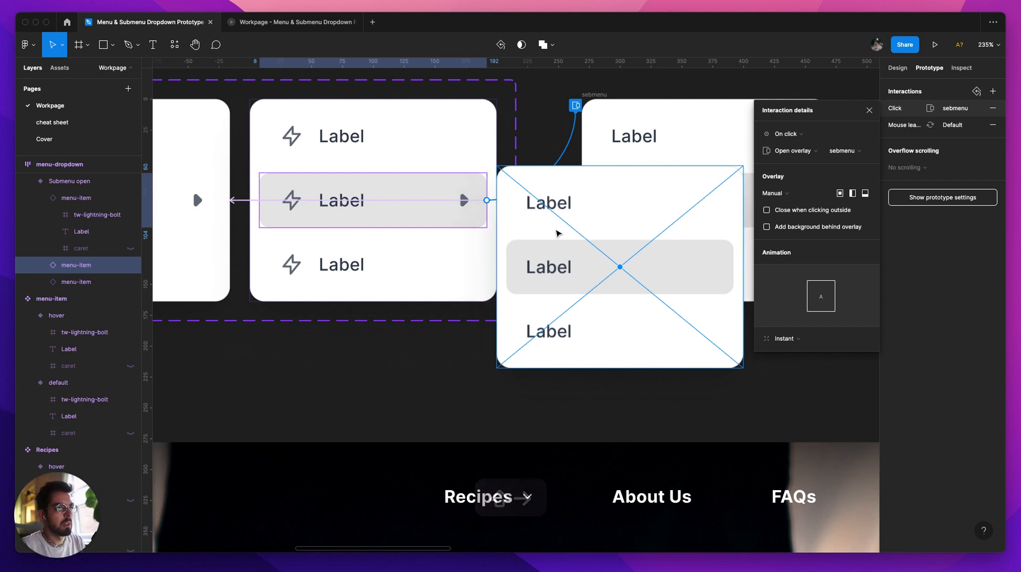
Step: Close the interaction settings and test the Recipes dropdown with its submenu overlay in the prototype preview
left_click(589, 368)
scroll(590, 369, "down", 5)
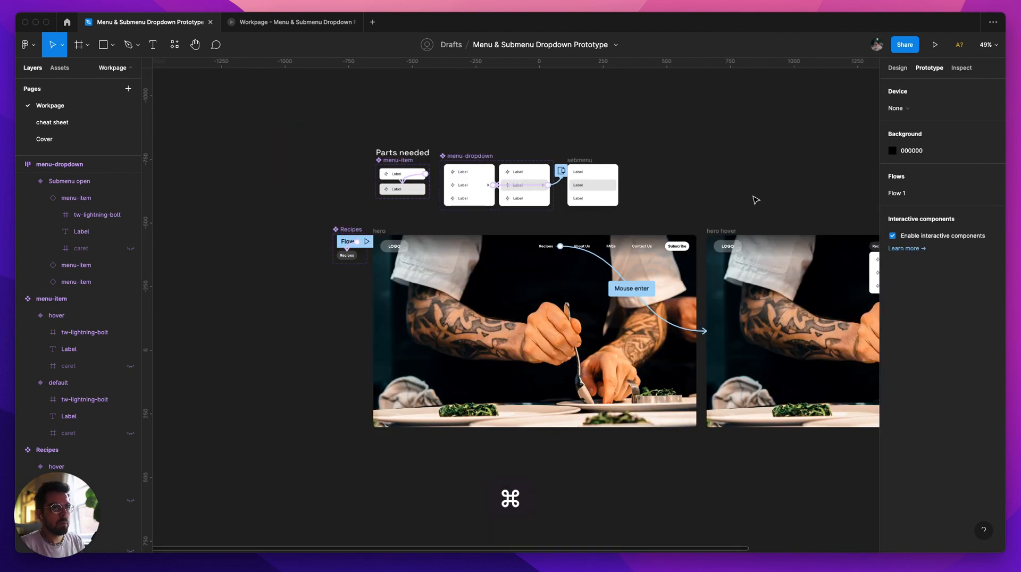
left_click_drag(756, 199, 623, 166)
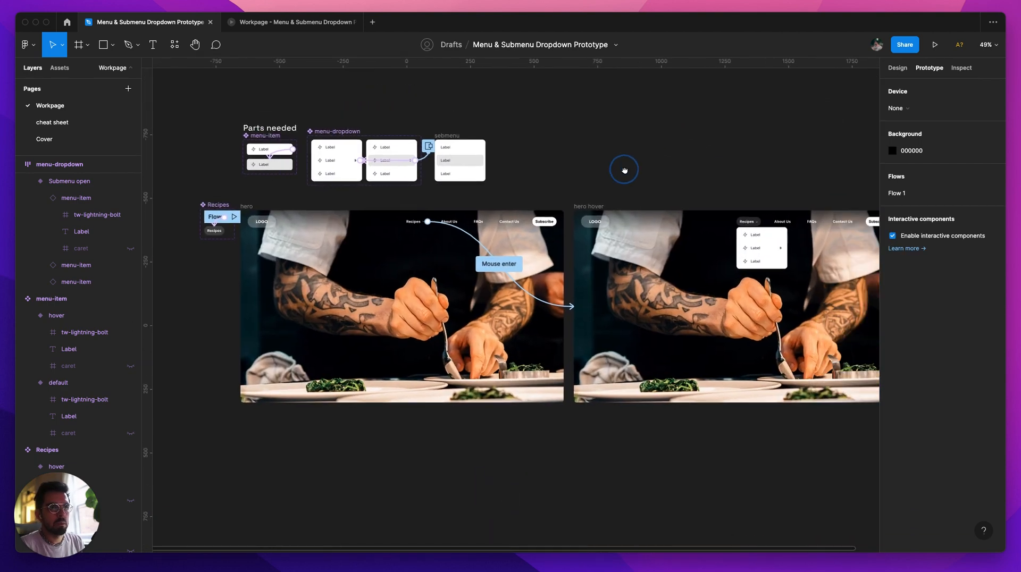
left_click_drag(814, 189, 713, 178)
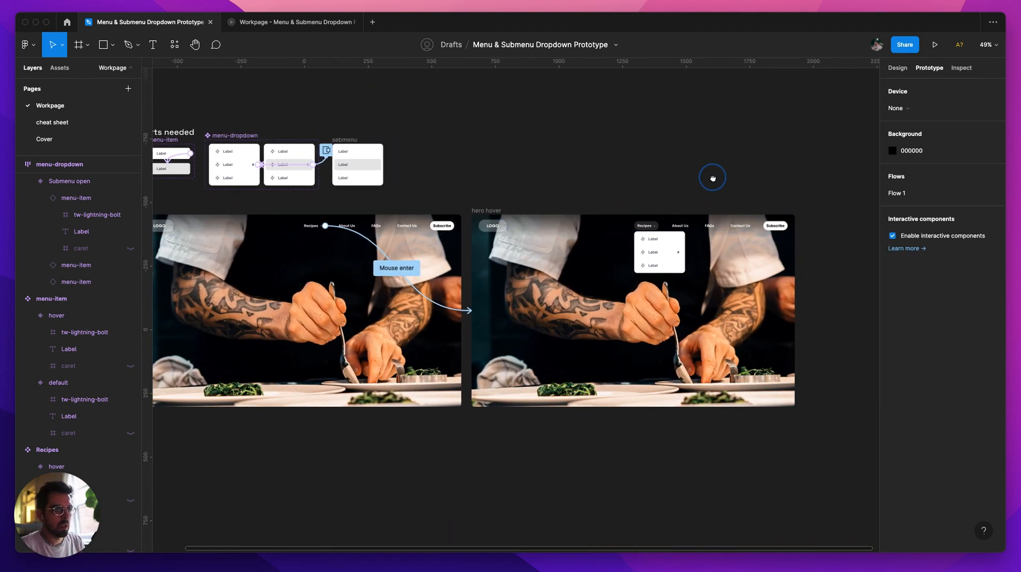
left_click(315, 25)
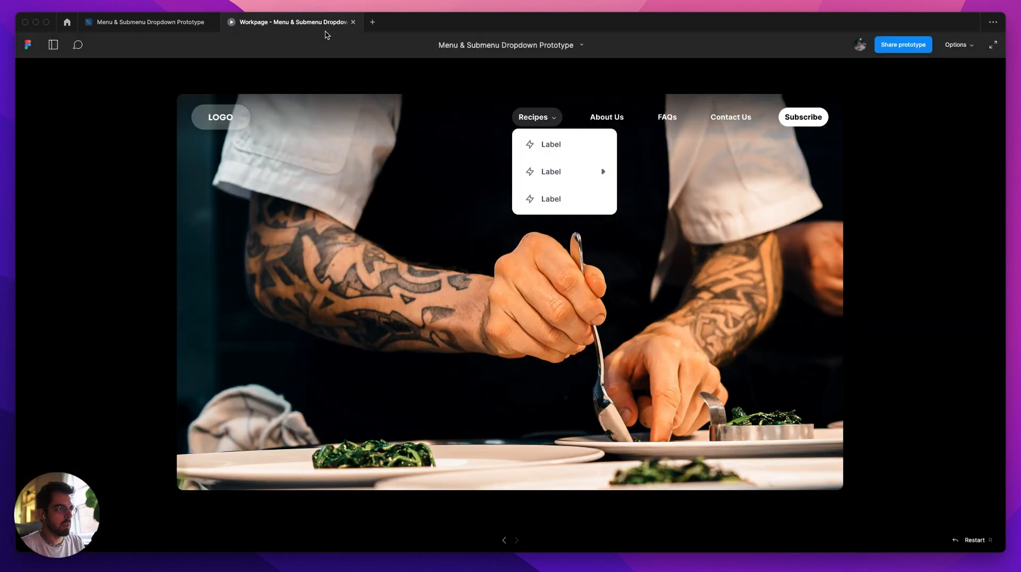
left_click(554, 147)
left_click(541, 118)
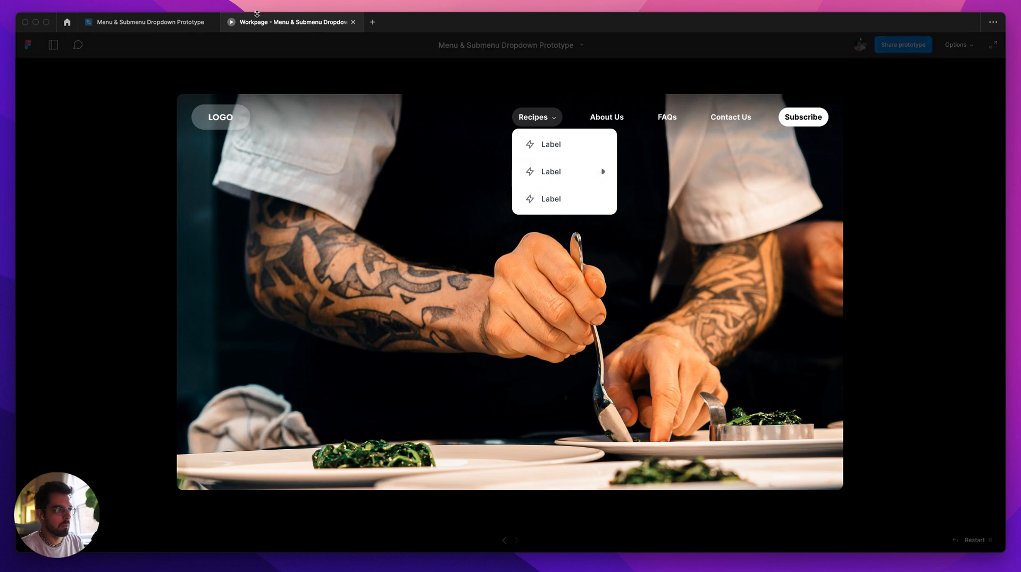
Step: Set the trigger of the middle menu-item's sebmenu overlay to Mouse enter and test it in the prototype preview
left_click(155, 23)
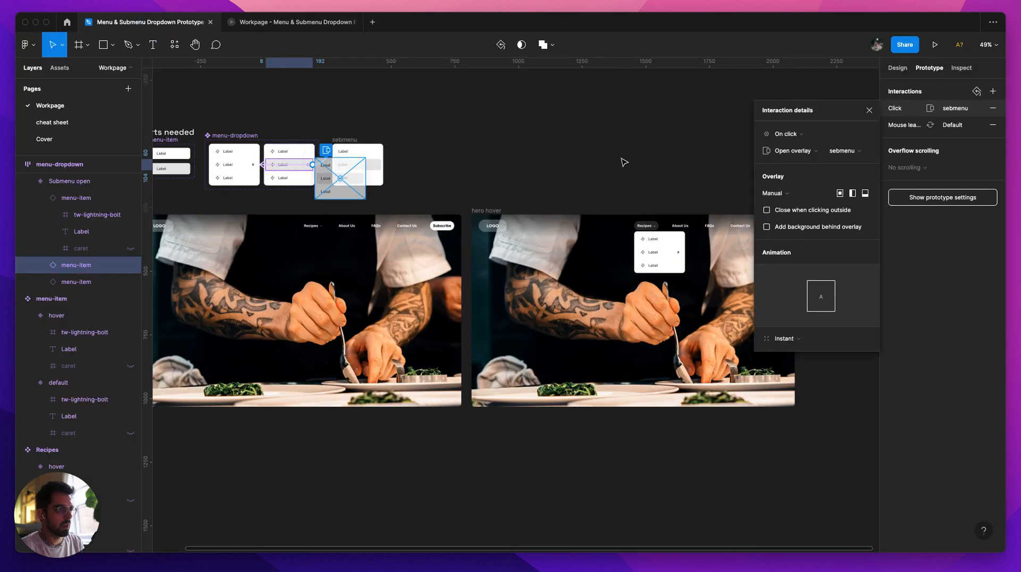
left_click(813, 136)
left_click(811, 206)
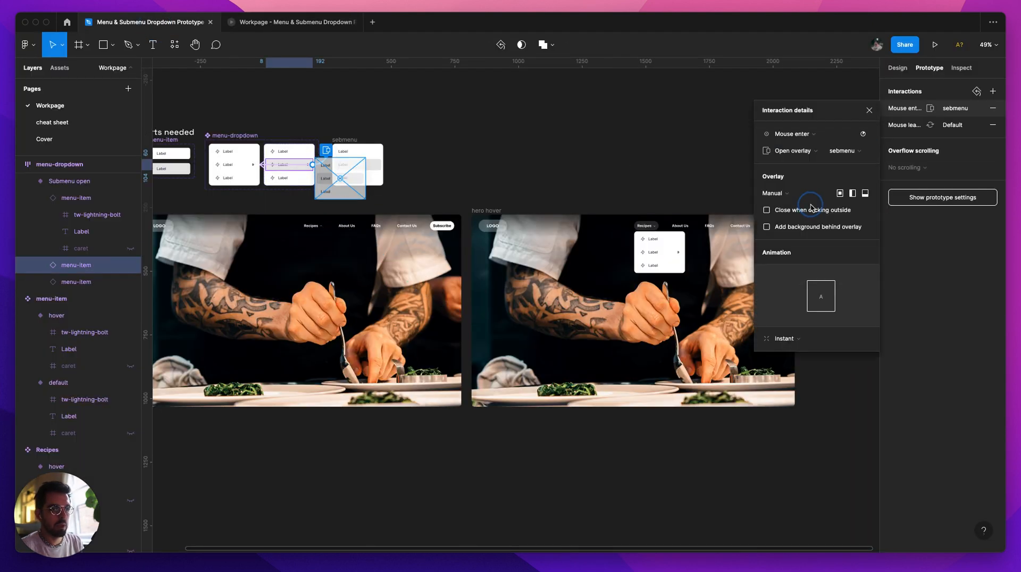
left_click(319, 22)
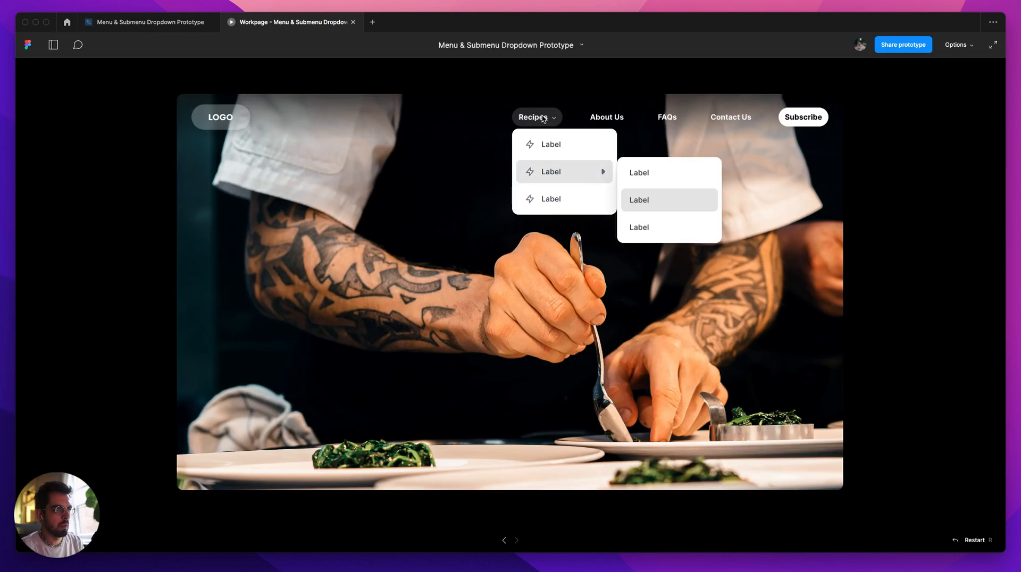
mouse_move(557, 173)
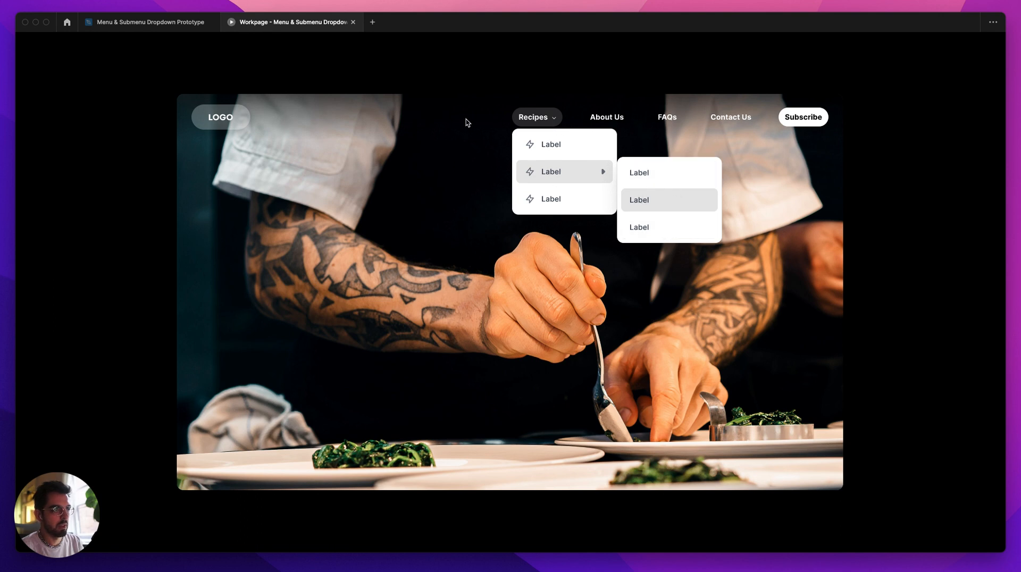
Step: Back in the design file, give the sebmenu frame a Close overlay interaction triggered on Mouse leave
left_click(146, 22)
left_click(438, 138)
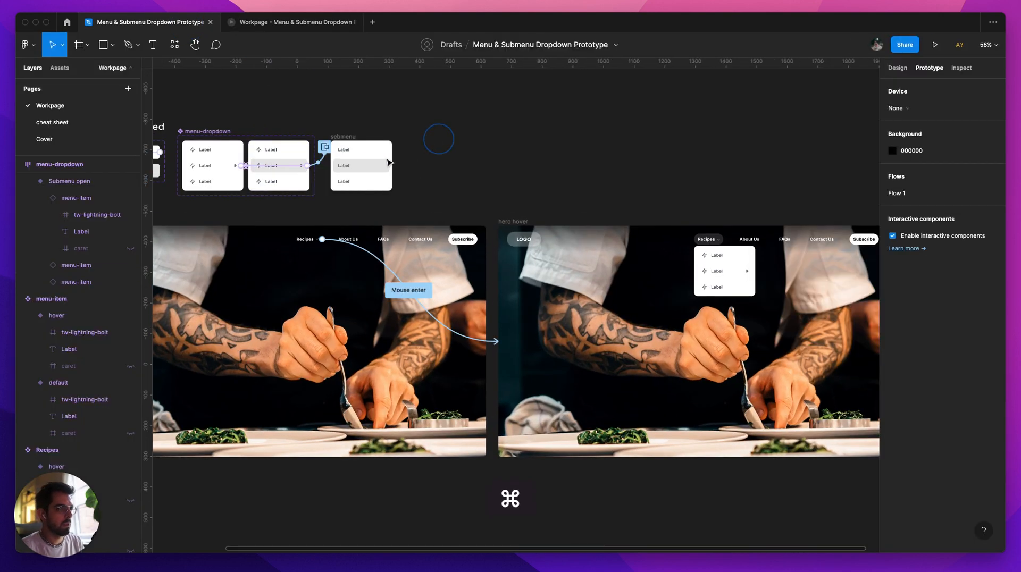
scroll(354, 151, "up", 5)
left_click(300, 111)
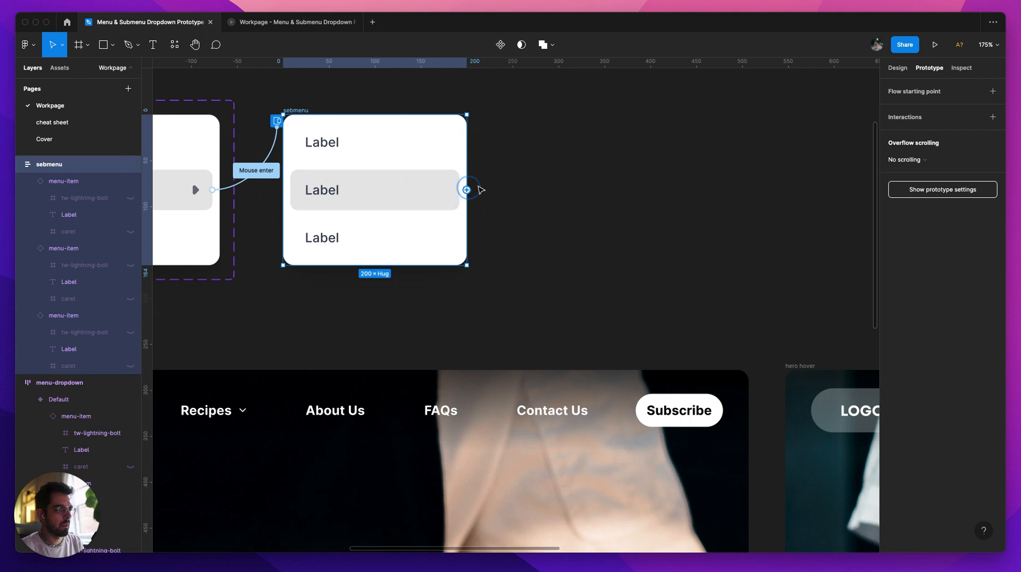
left_click_drag(467, 190, 479, 121)
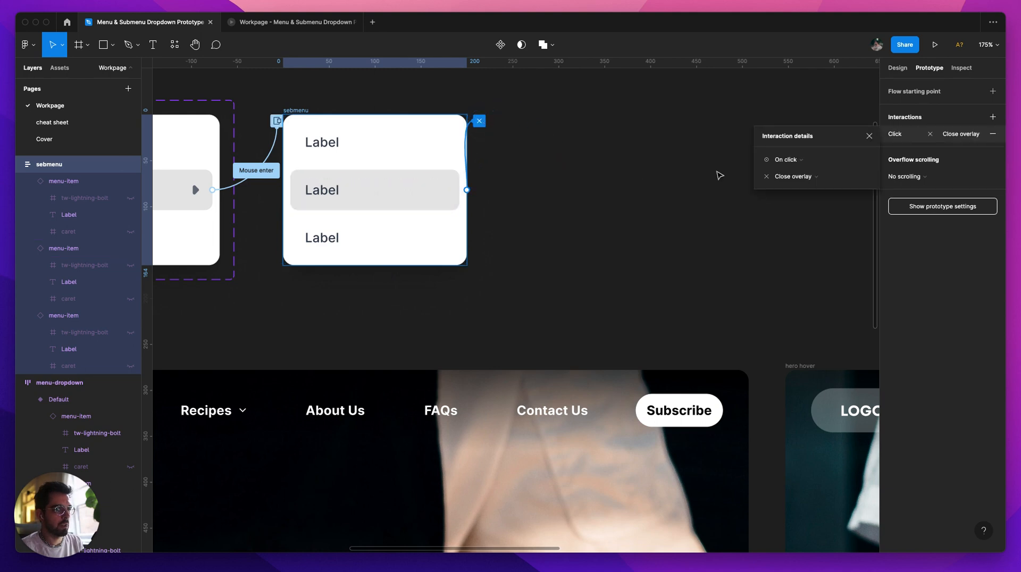
left_click(790, 161)
left_click(796, 246)
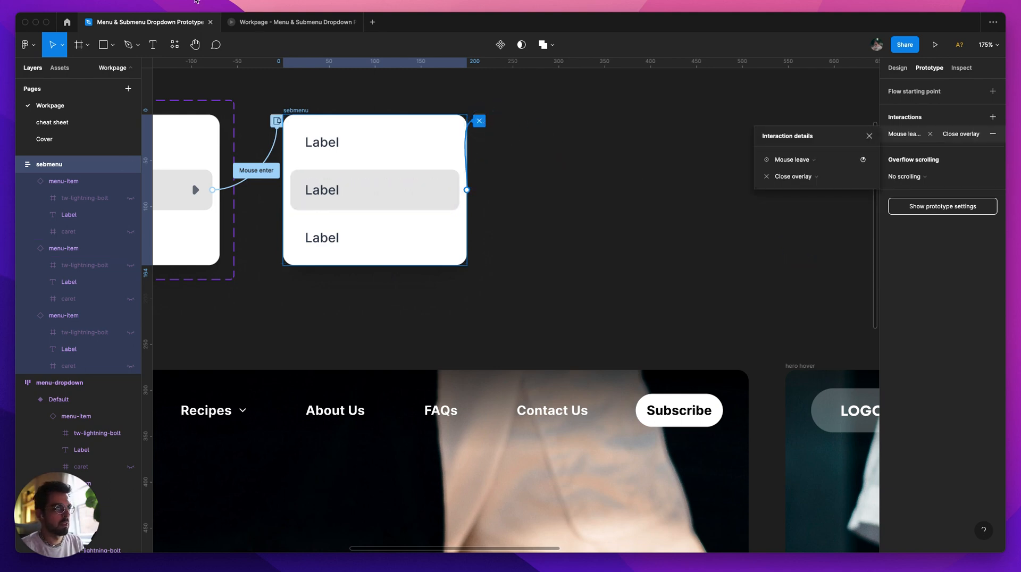
Step: Test in the prototype preview how the sebmenu overlay opens and closes beside the Recipes dropdown
left_click(304, 26)
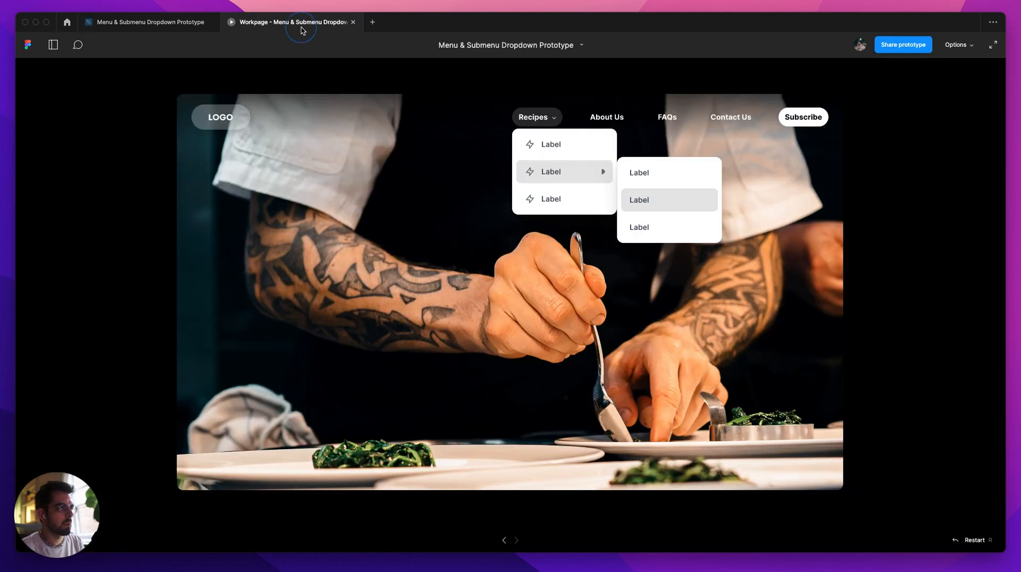
mouse_move(543, 124)
mouse_move(553, 169)
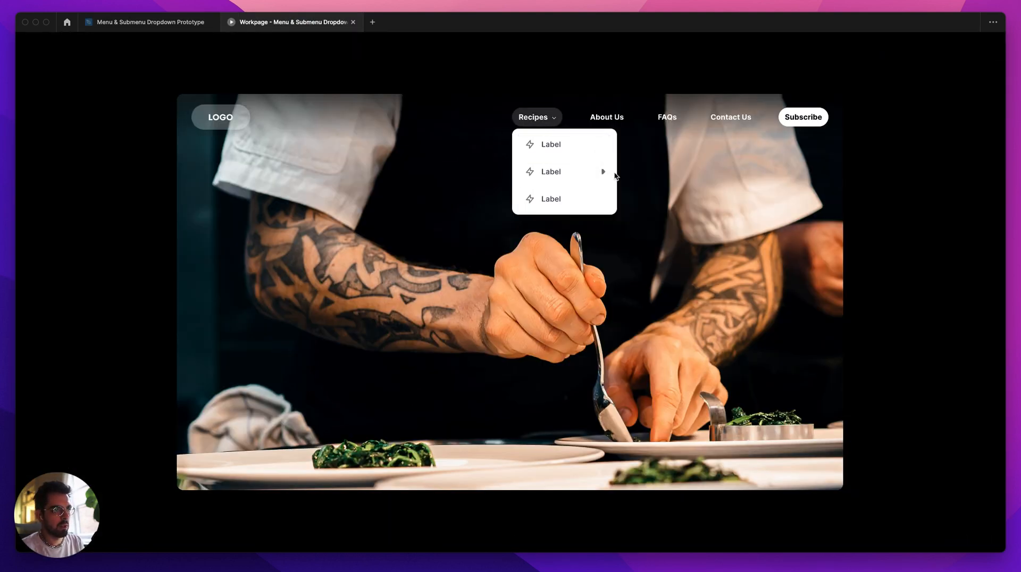
mouse_move(588, 175)
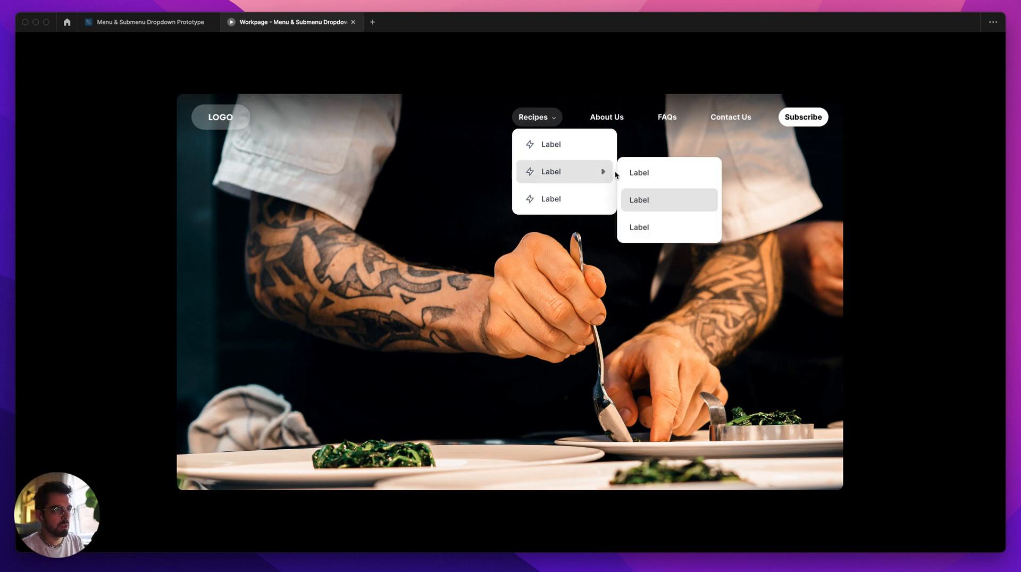
Step: Add a 40 ms delay to sebmenu's Mouse leave close interaction and test it in the prototype preview
left_click(150, 22)
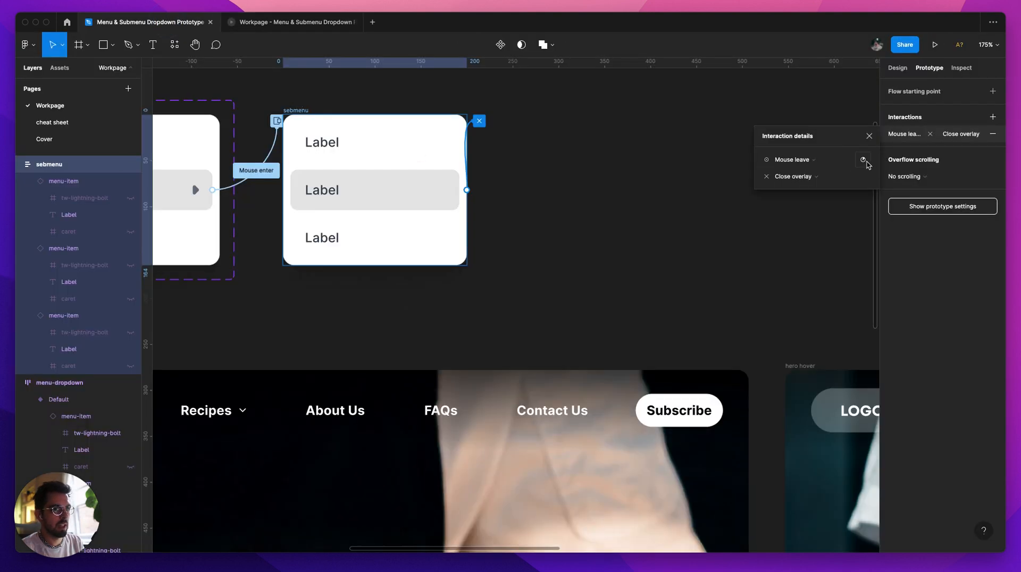
left_click(865, 162)
left_click(838, 179)
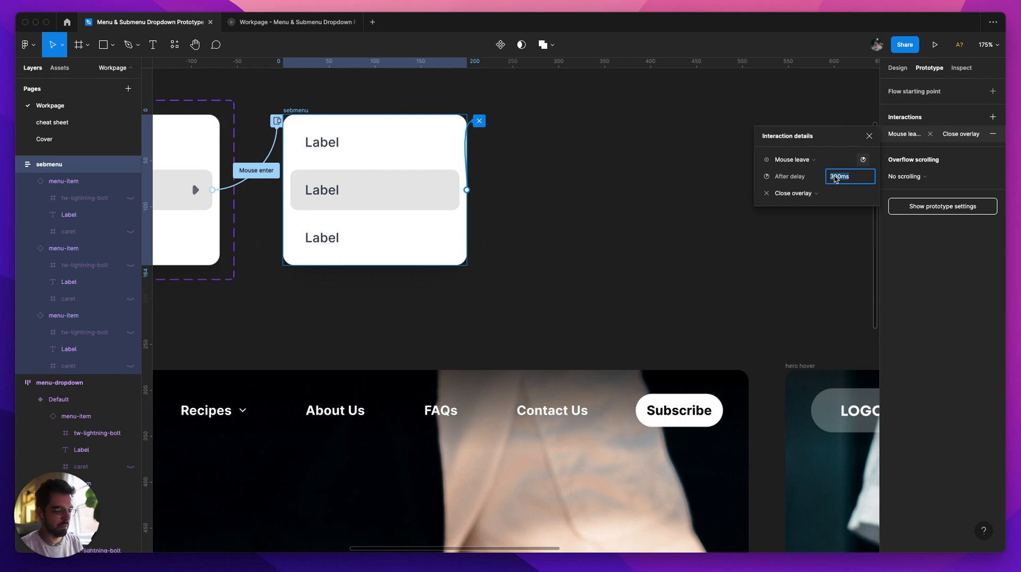
type("40")
key("Return")
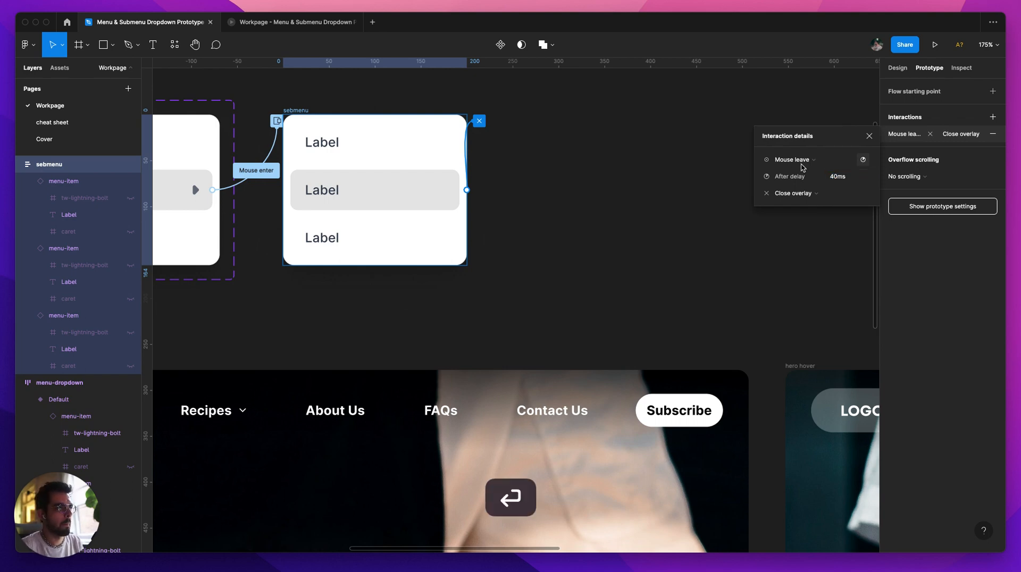
left_click(293, 22)
mouse_move(616, 177)
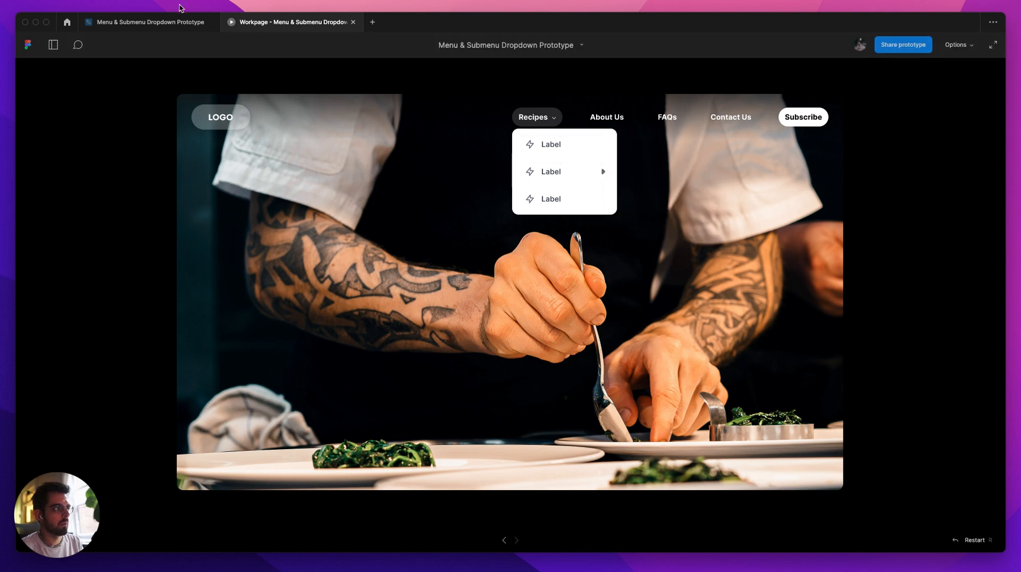
Step: Set the state of the sebmenu frame's middle menu-item to default
left_click(175, 22)
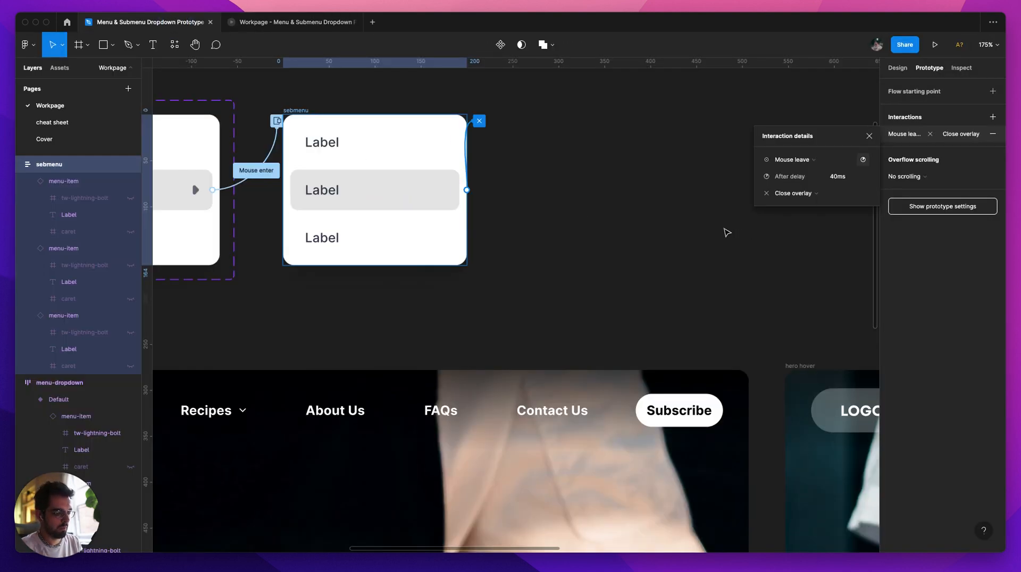
left_click(600, 213)
left_click(440, 189)
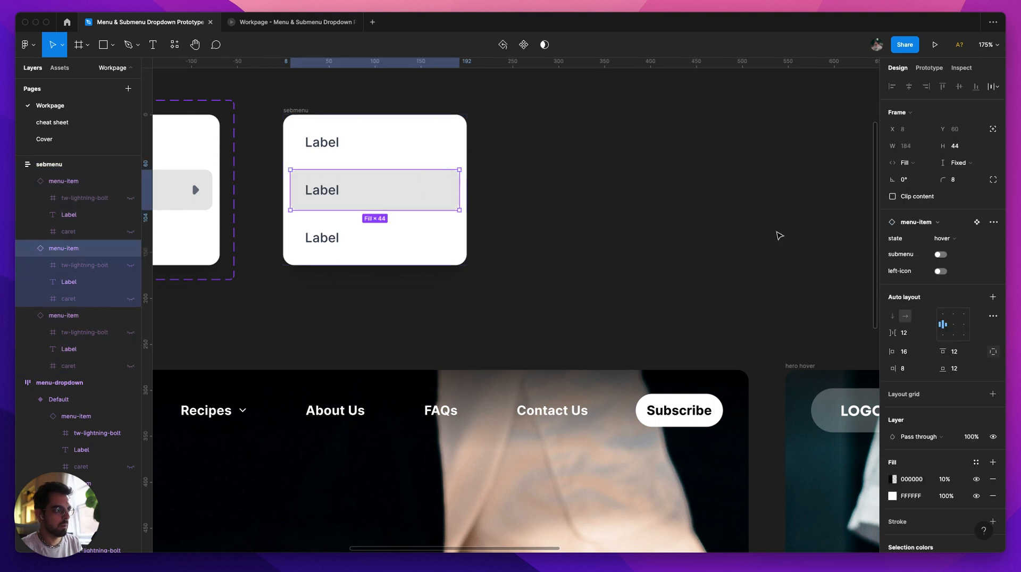
left_click(951, 238)
left_click(957, 290)
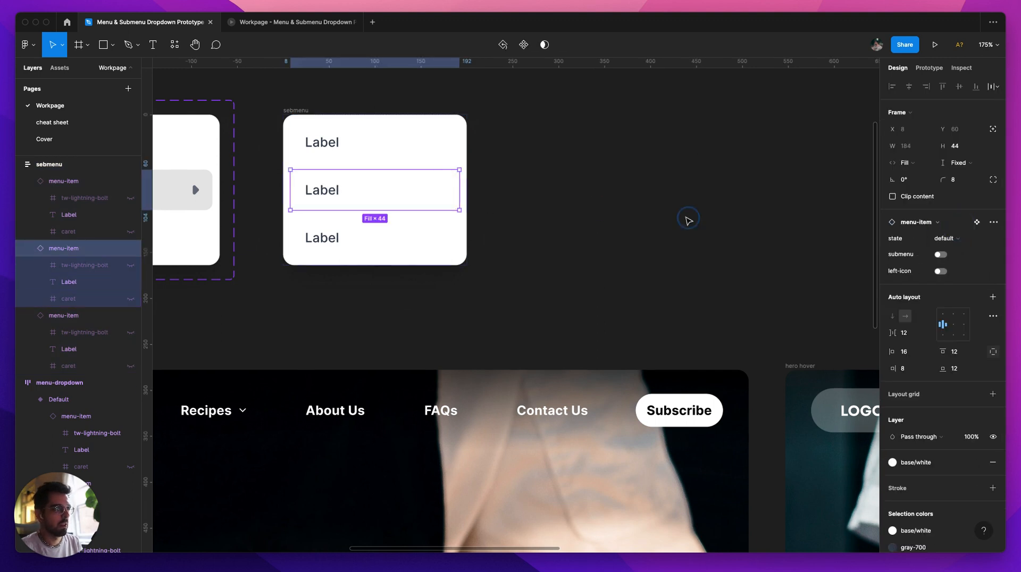
left_click(684, 222)
Step: Check the hover interaction of sebmenu's middle menu-item and test the dropdown and submenu in the prototype preview
left_click(374, 192)
left_click(940, 70)
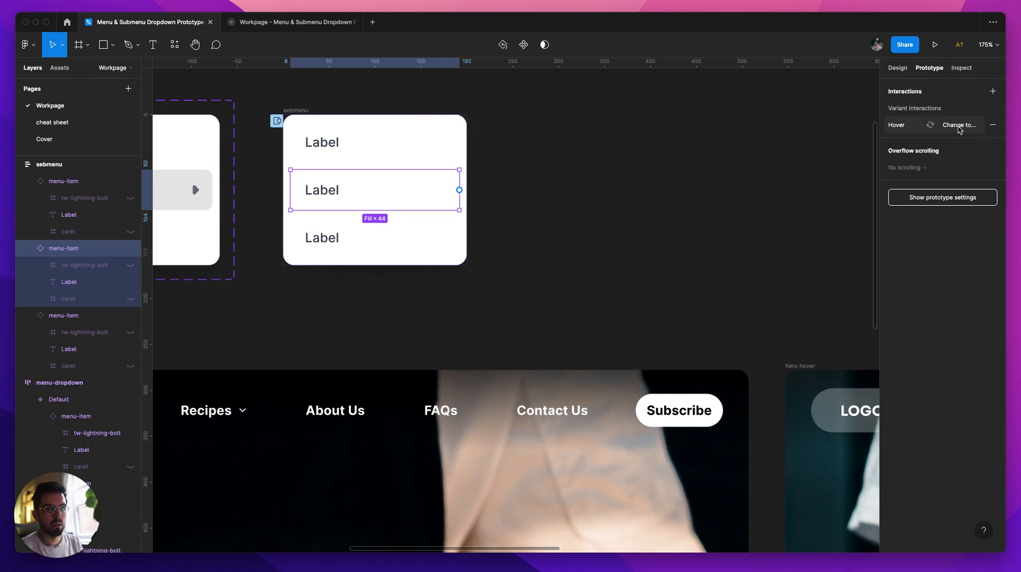
left_click(599, 137)
left_click(274, 24)
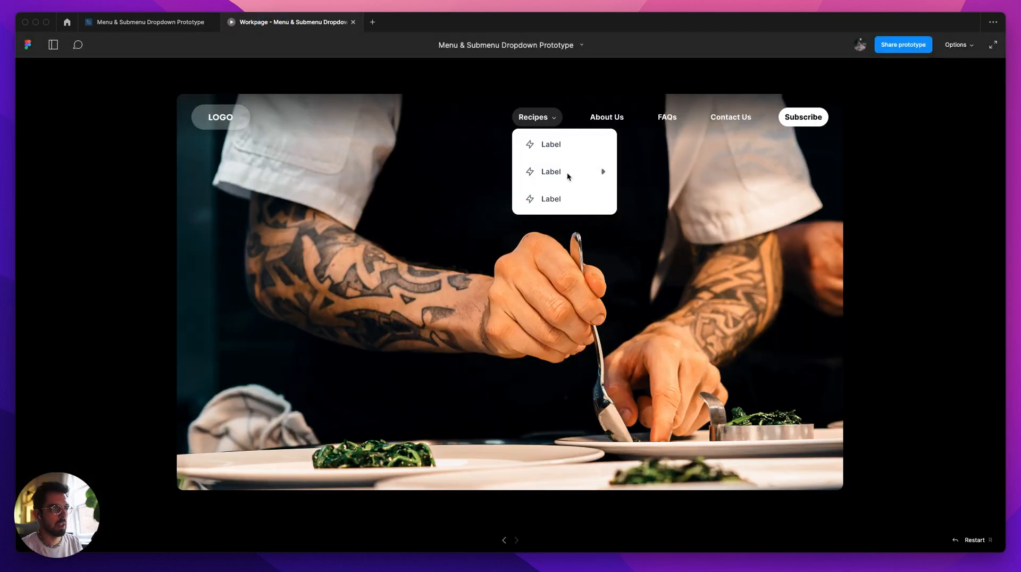
mouse_move(567, 173)
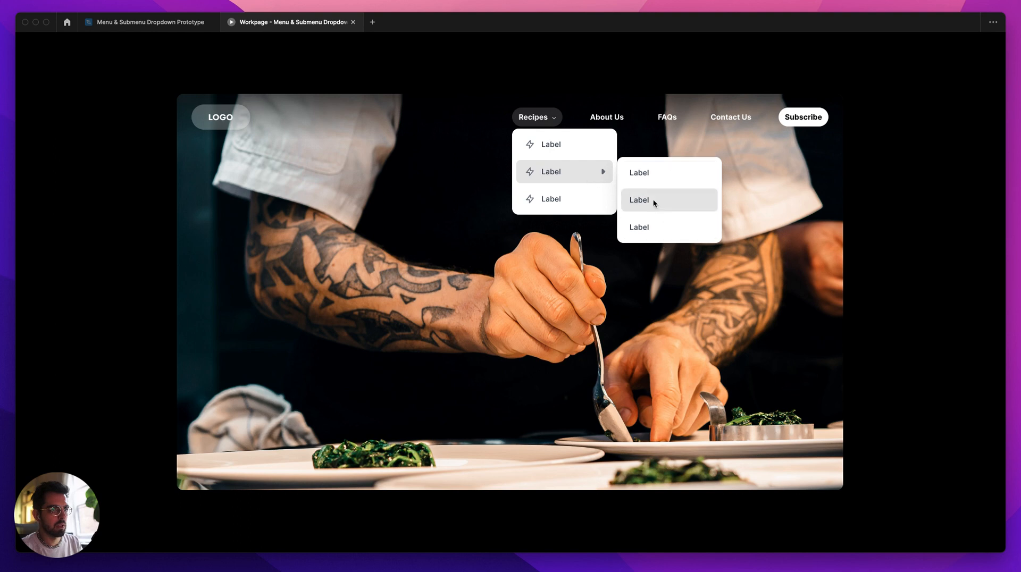
Step: Set the delay of sebmenu's Mouse leave close interaction to 100 ms and test it in the prototype preview
left_click(157, 26)
left_click(471, 147)
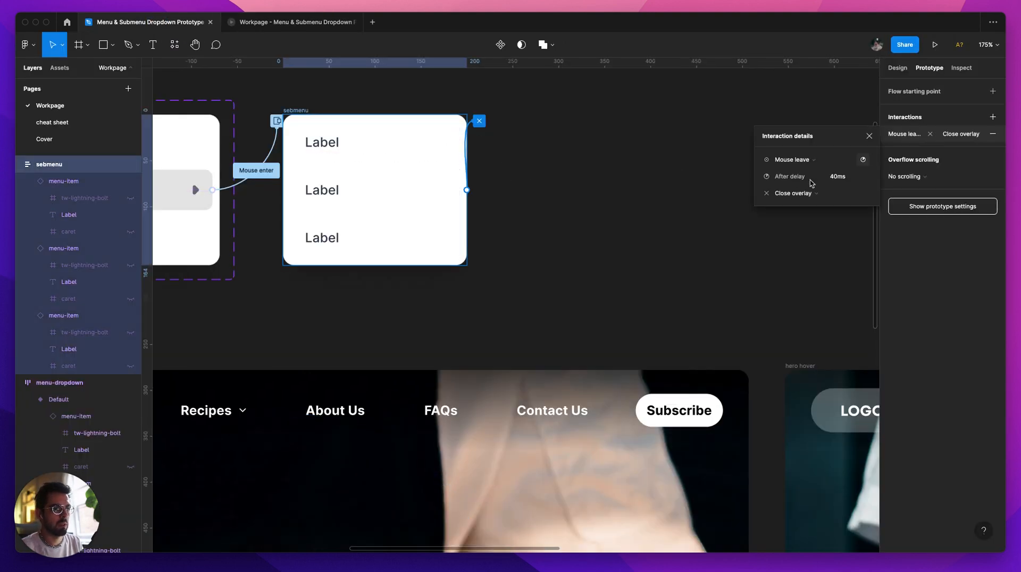
type("100")
key("Return")
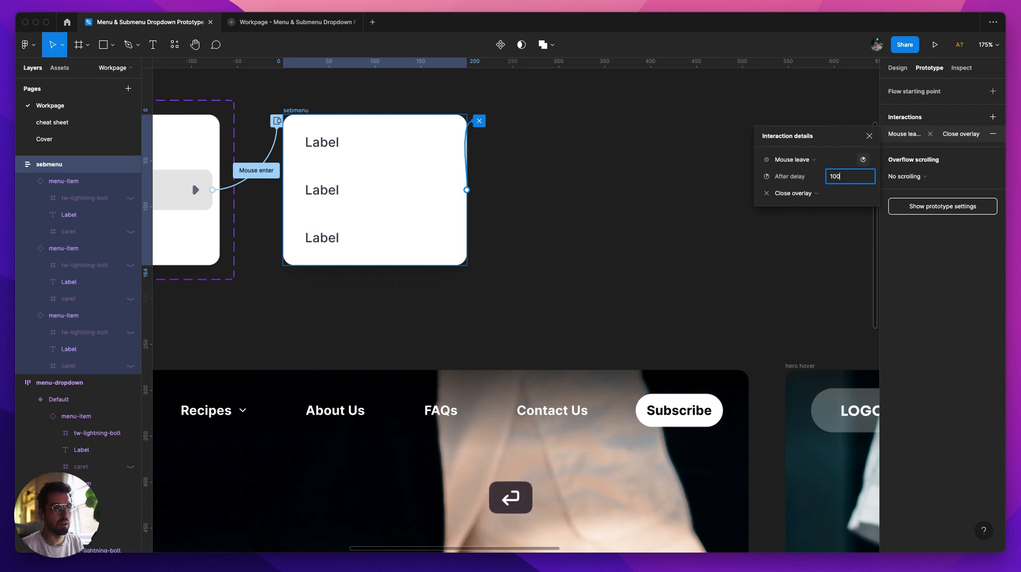
left_click(293, 22)
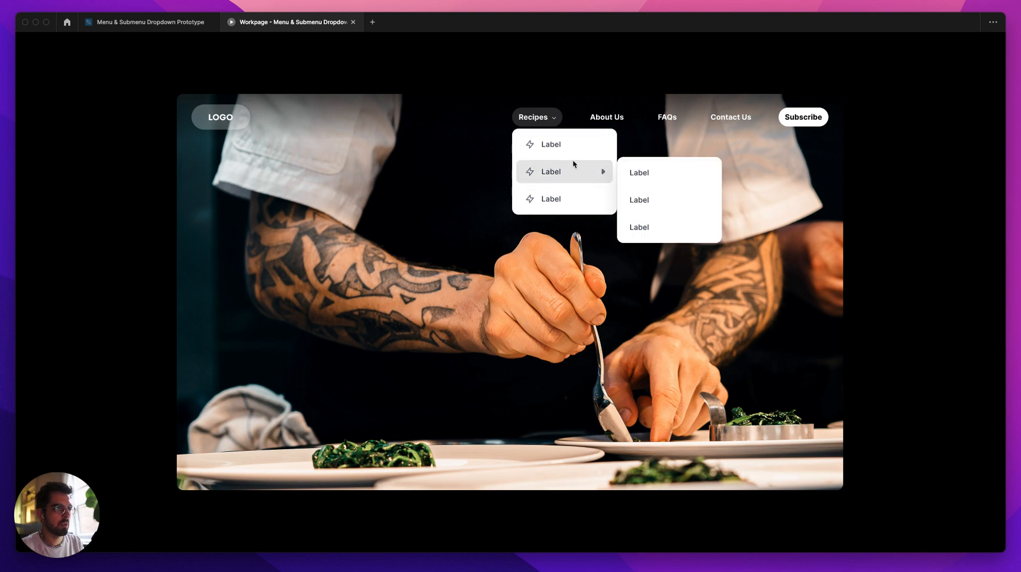
mouse_move(536, 168)
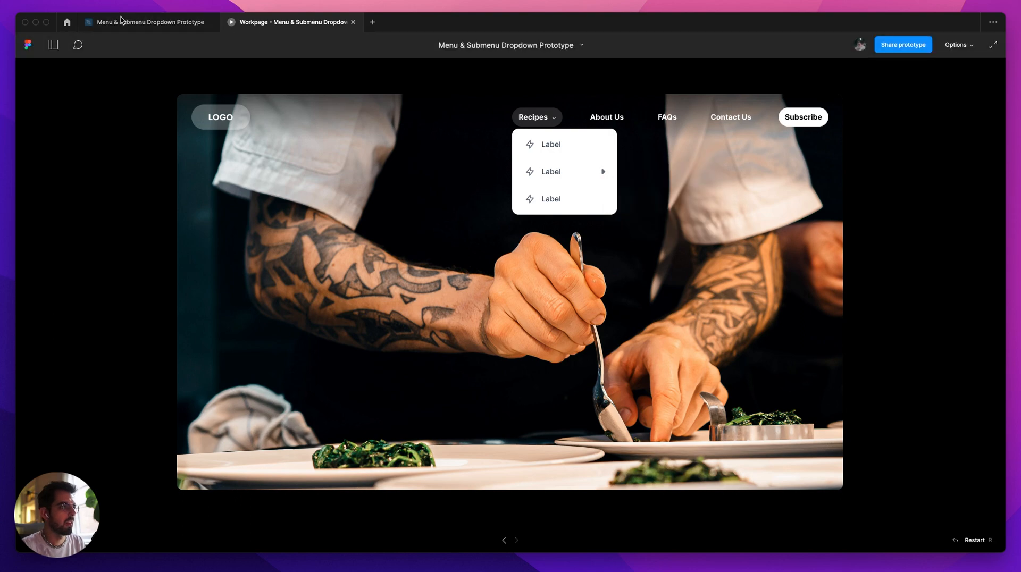
Step: Examine the interactions of the middle menu-item in menu-dropdown's Submenu open variant
left_click(149, 22)
scroll(562, 227, "down", 3)
scroll(612, 244, "down", 3)
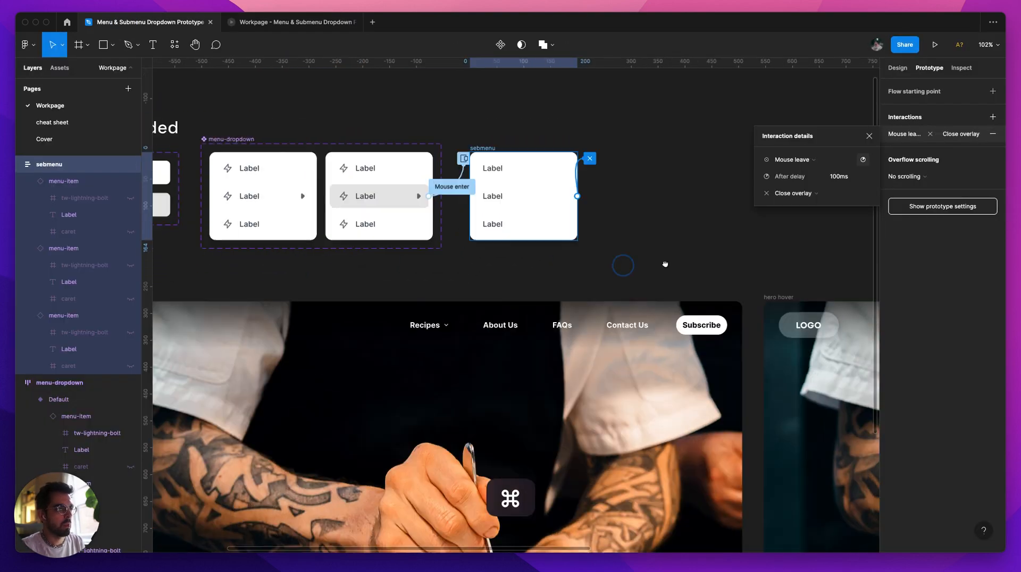
scroll(468, 189, "up", 3)
scroll(677, 257, "right", 2)
scroll(463, 166, "up", 2)
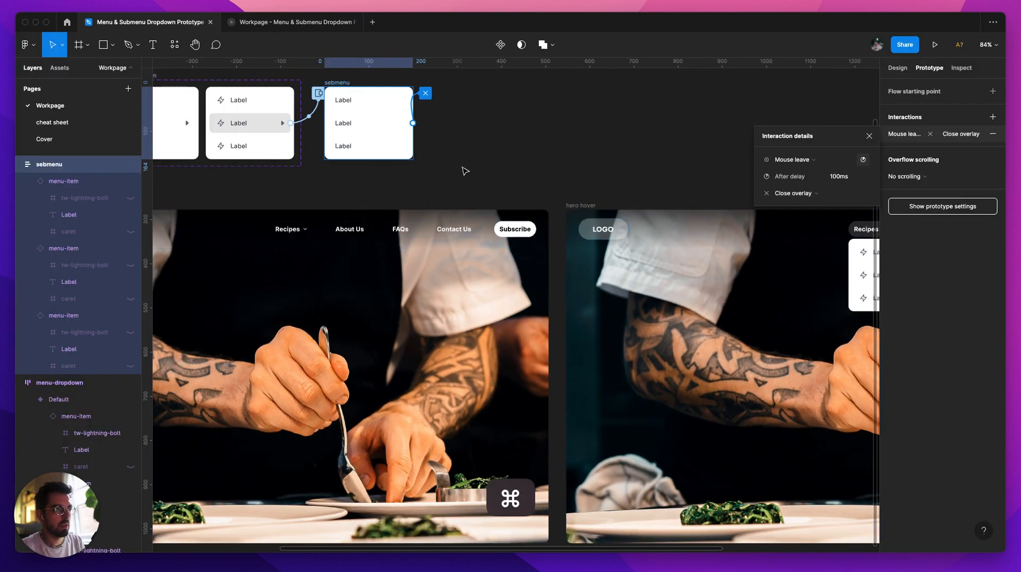
scroll(611, 212, "down", 3)
left_click(426, 148)
scroll(433, 152, "up", 3)
scroll(432, 153, "up", 2)
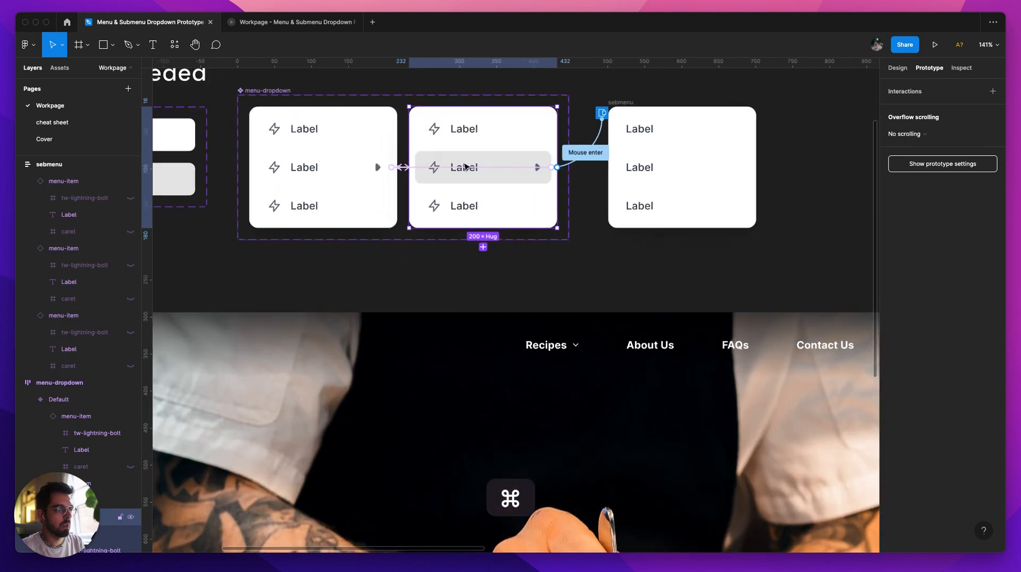
left_click(463, 167)
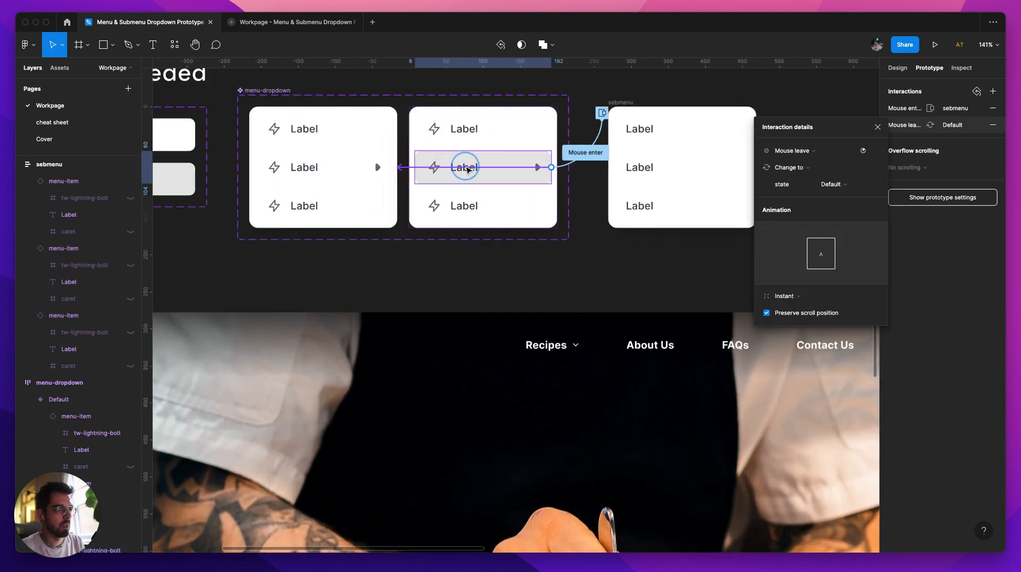
Step: Connect the whole Submenu open variant to the Default variant and pull the overlapping middle menu-item connection off into empty canvas
left_click(420, 105)
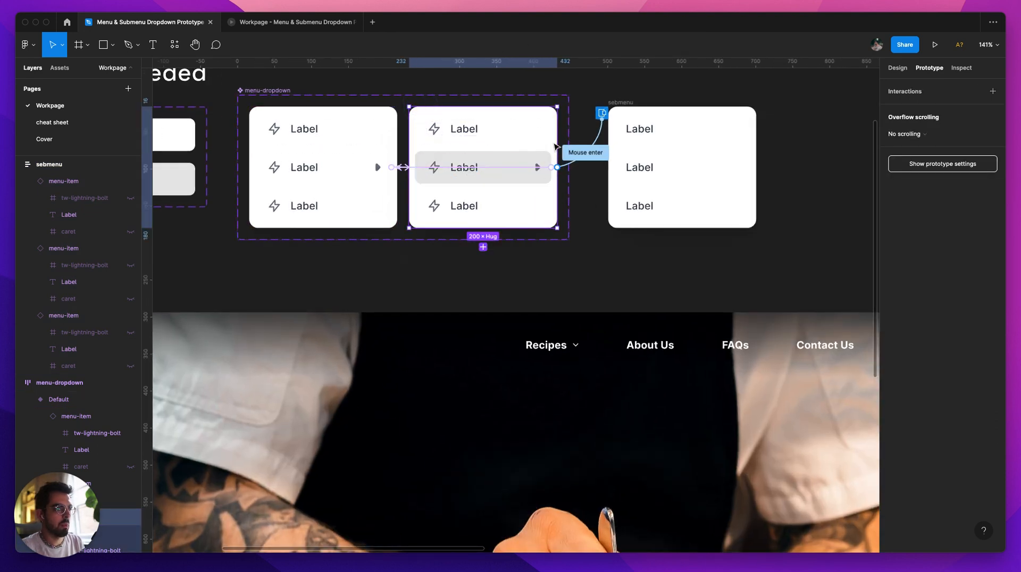
left_click_drag(557, 167, 381, 214)
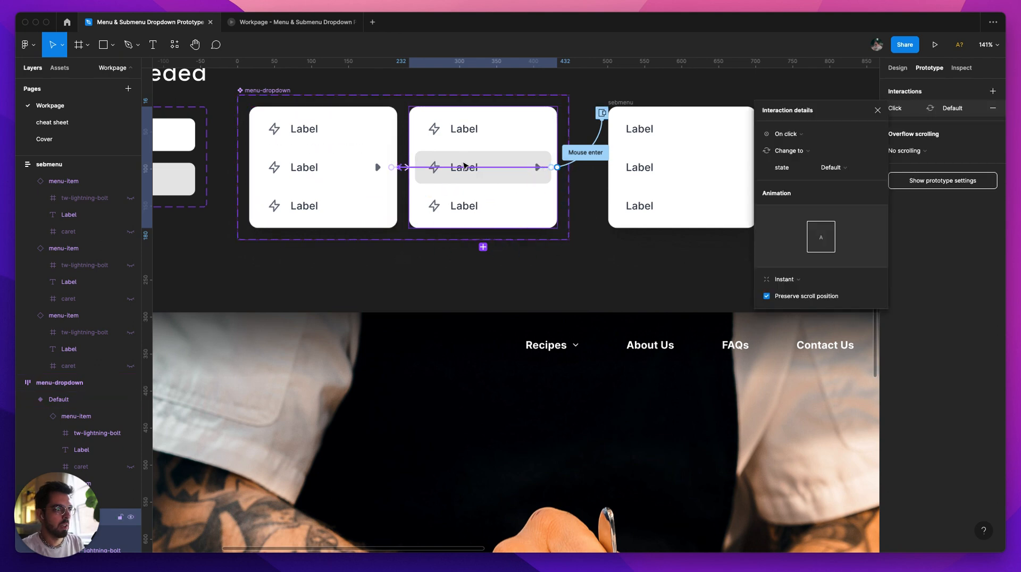
left_click_drag(468, 168, 570, 236)
left_click(597, 236)
left_click(315, 118)
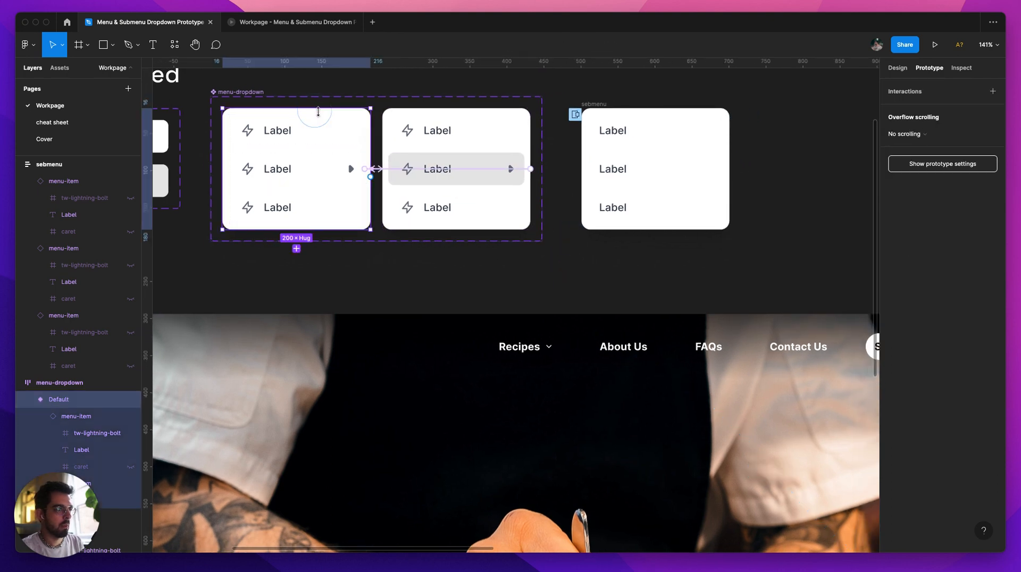
left_click_drag(371, 177, 444, 286)
scroll(522, 269, "down", 2)
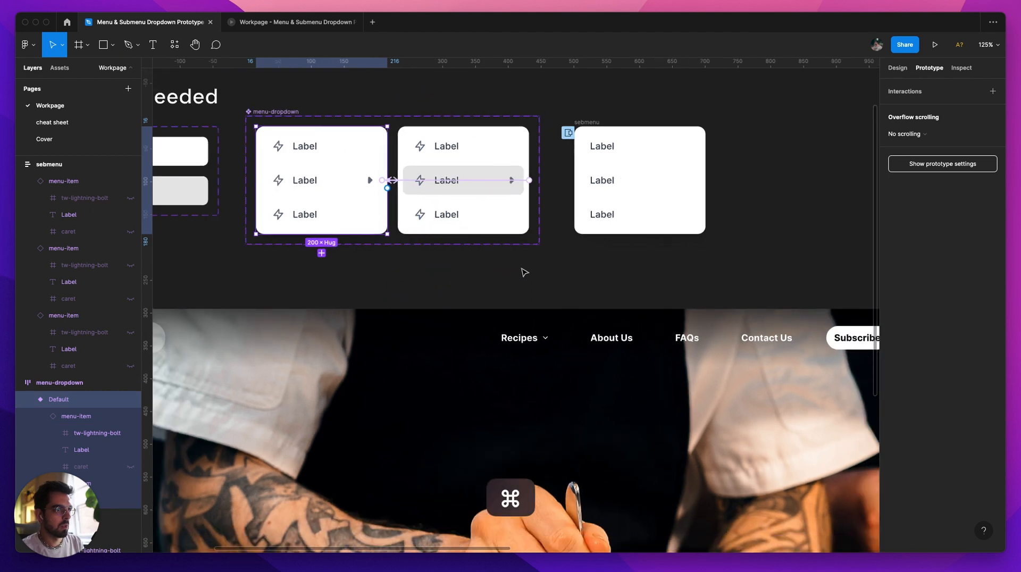
Step: Test the Recipes dropdown's items in the prototype preview and return to the design file
left_click(281, 25)
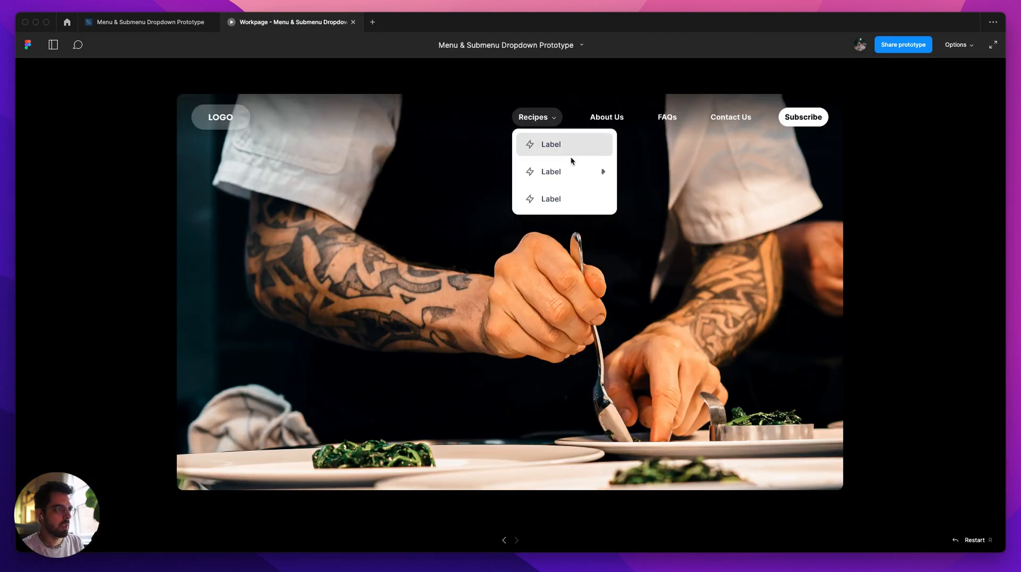
left_click(160, 25)
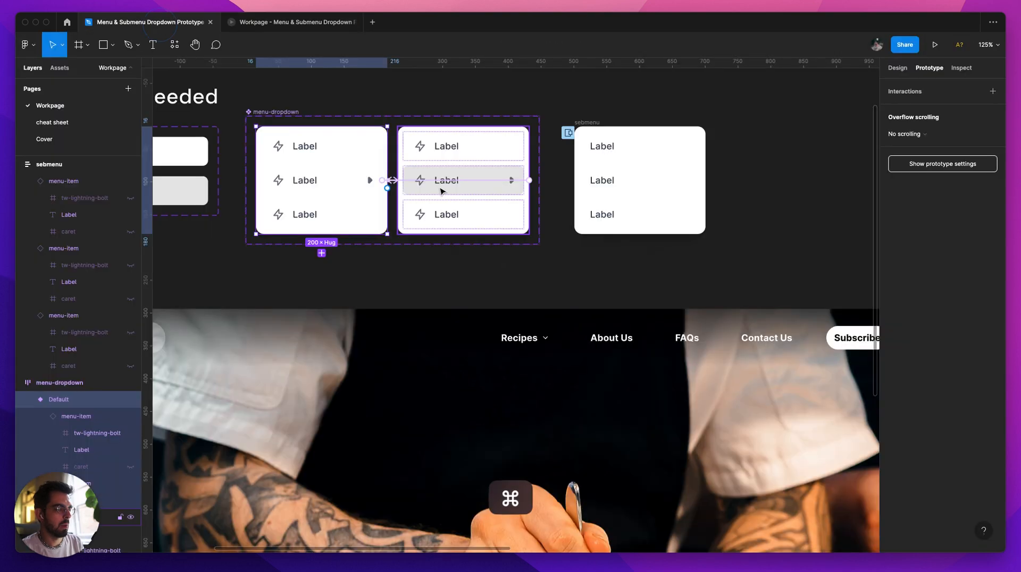
Step: Connect the menu-dropdown in the hero hover frame to the hero frame with a Mouse leave trigger
scroll(440, 191, "down", 4)
scroll(335, 128, "up", 6)
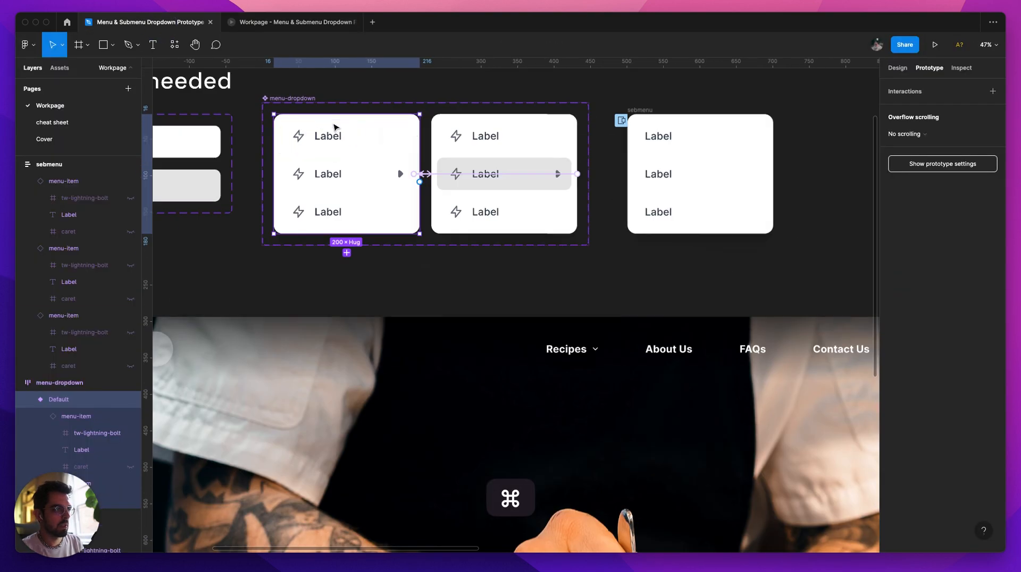
left_click(644, 110)
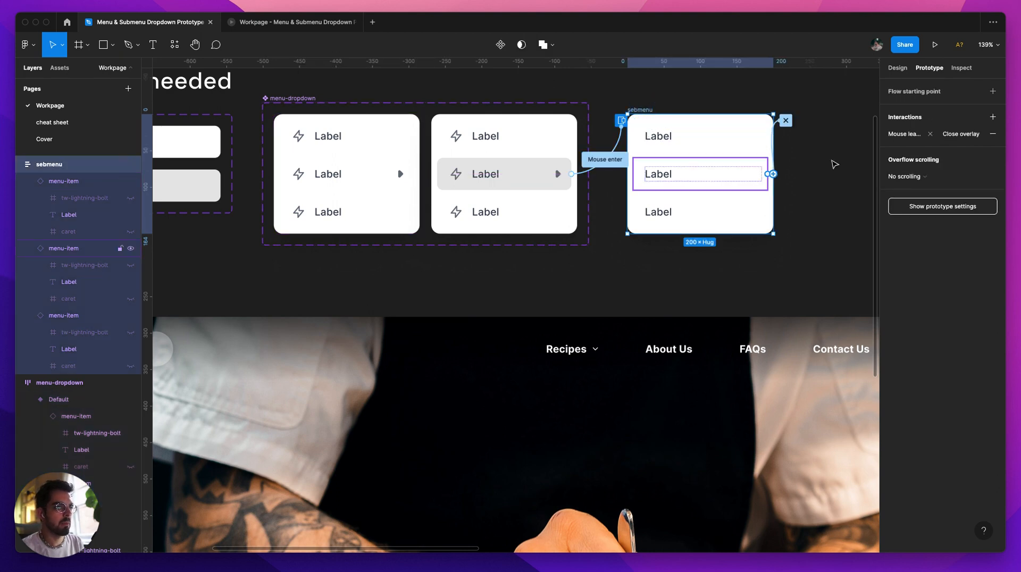
scroll(547, 208, "down", 5)
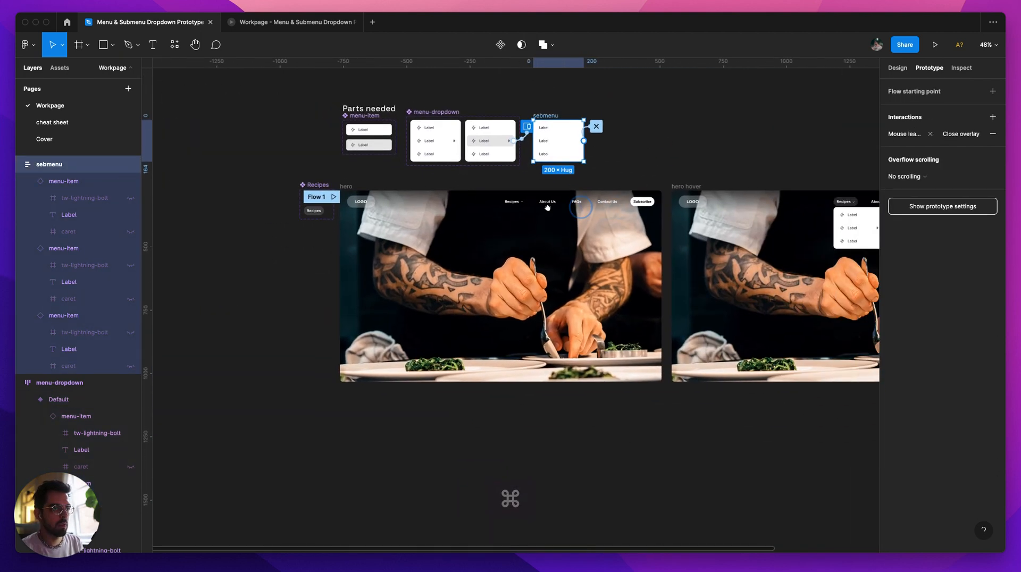
scroll(547, 208, "right", 3)
left_click(774, 231)
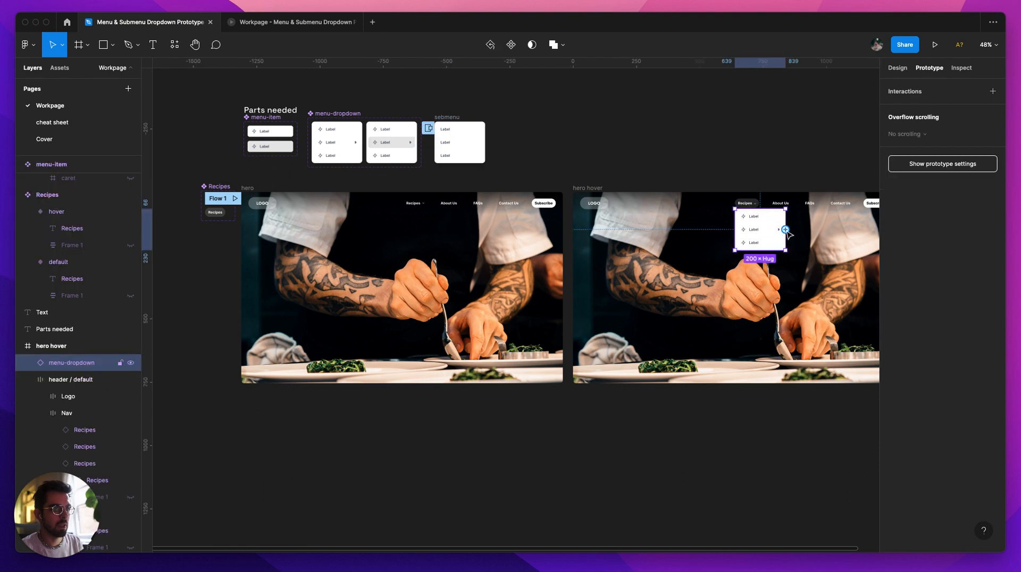
left_click_drag(786, 229, 550, 315)
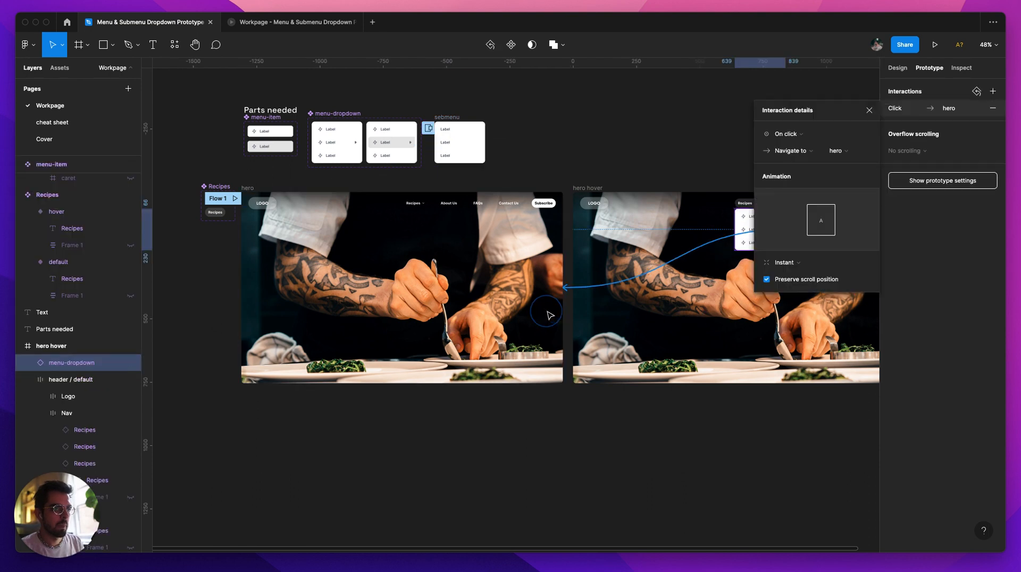
left_click(798, 134)
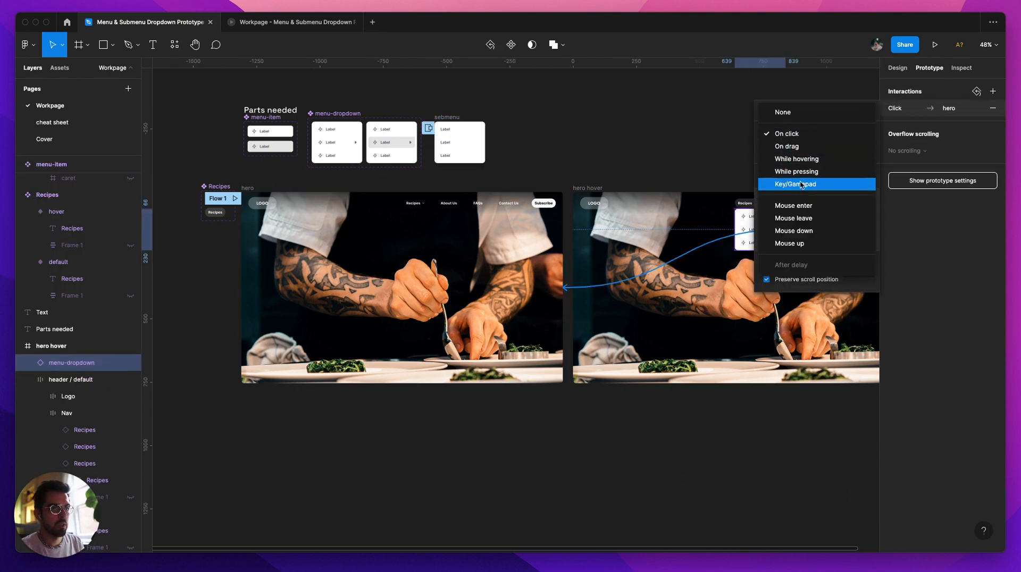
left_click(806, 222)
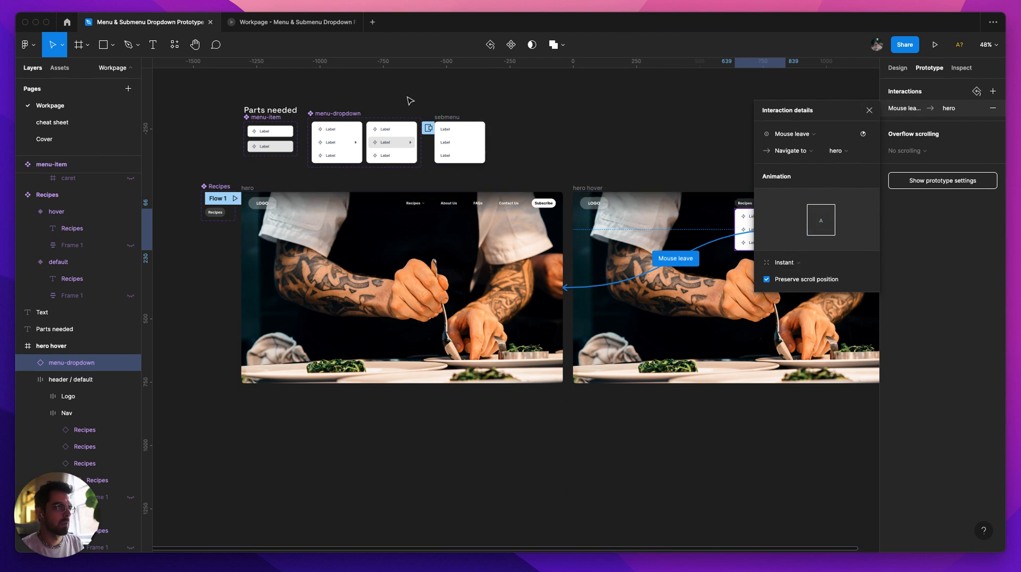
Step: Test opening and leaving the Recipes dropdown in the prototype preview and return to the design file
left_click(296, 21)
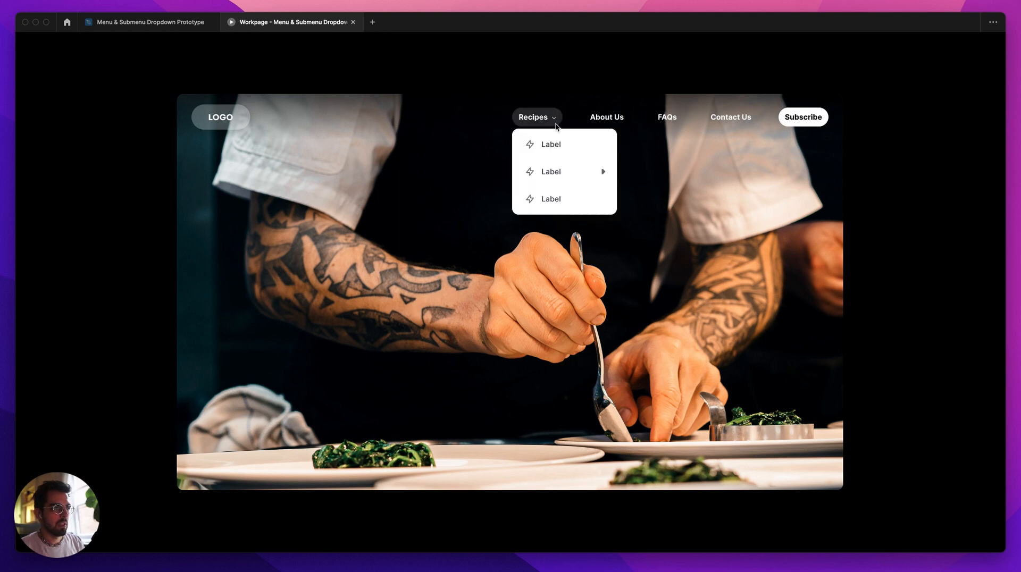
mouse_move(553, 140)
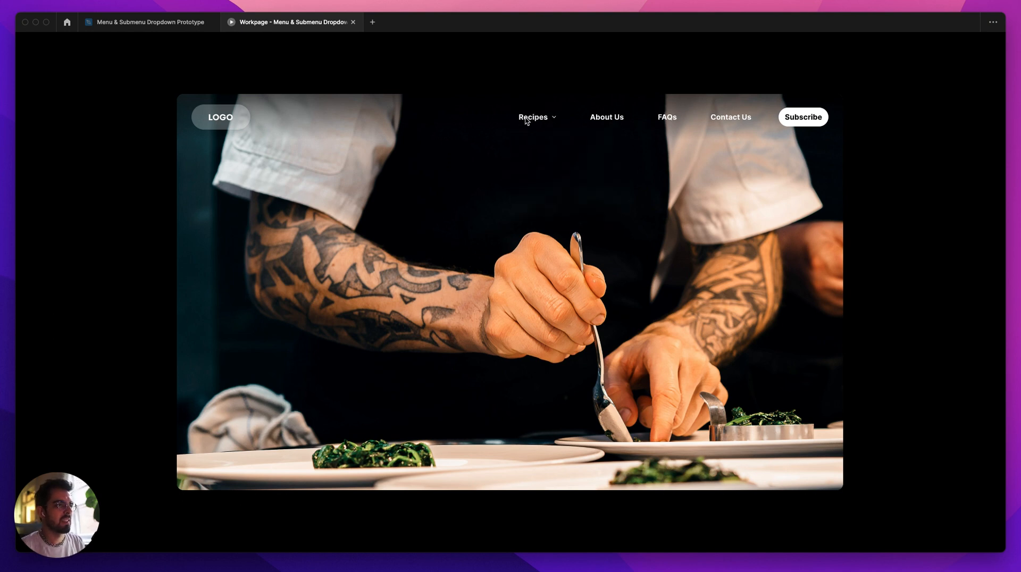
mouse_move(520, 119)
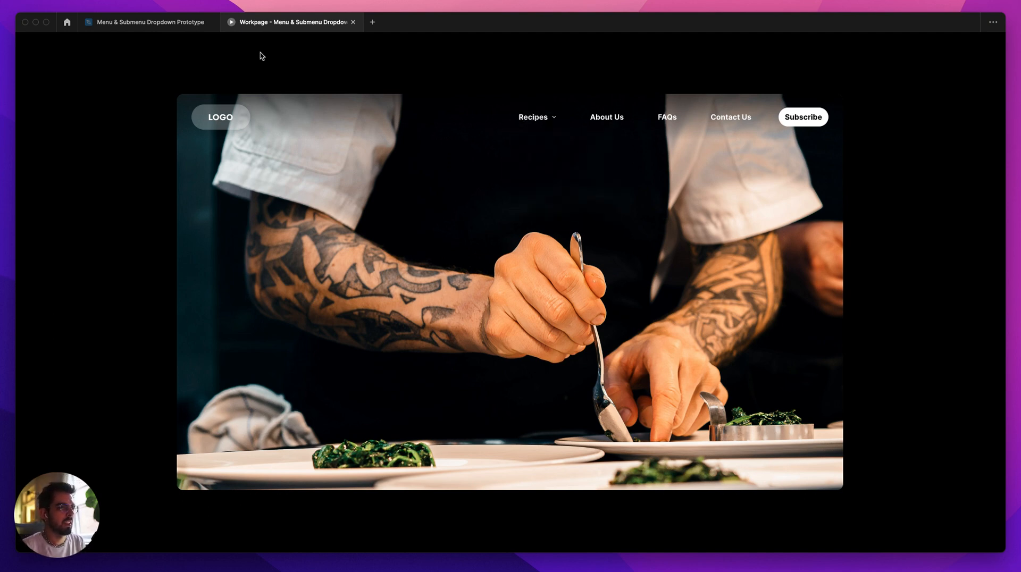
left_click(186, 24)
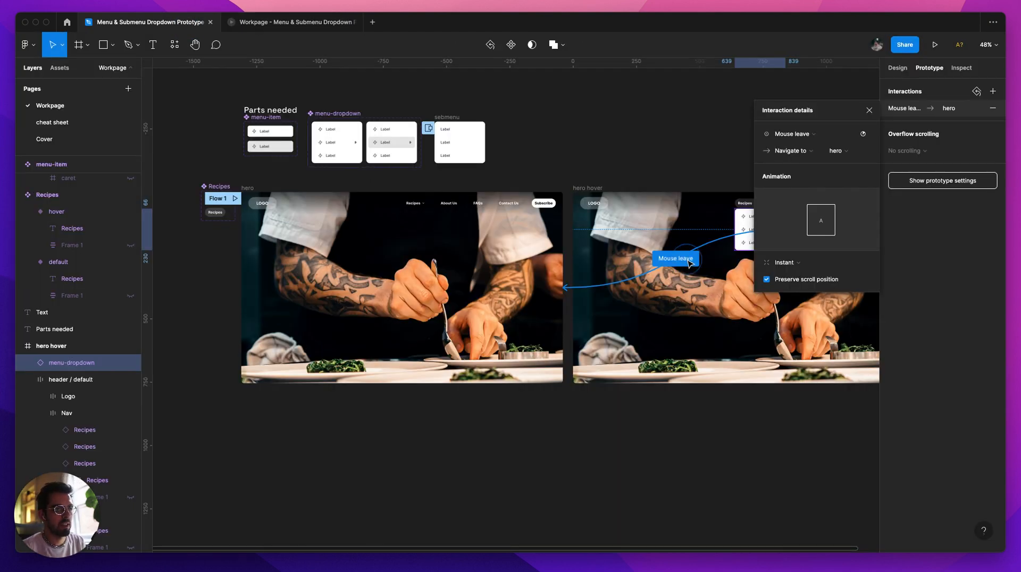
Step: Give the dropdown's Mouse leave interaction to hero a 300 ms delay and test the submenu in the prototype preview
left_click(863, 135)
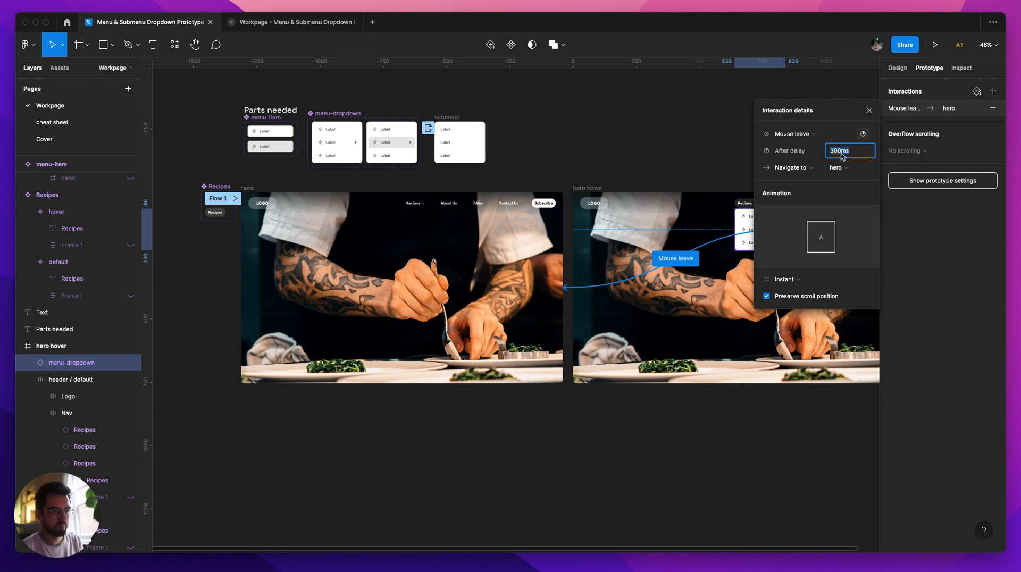
left_click(307, 16)
mouse_move(533, 119)
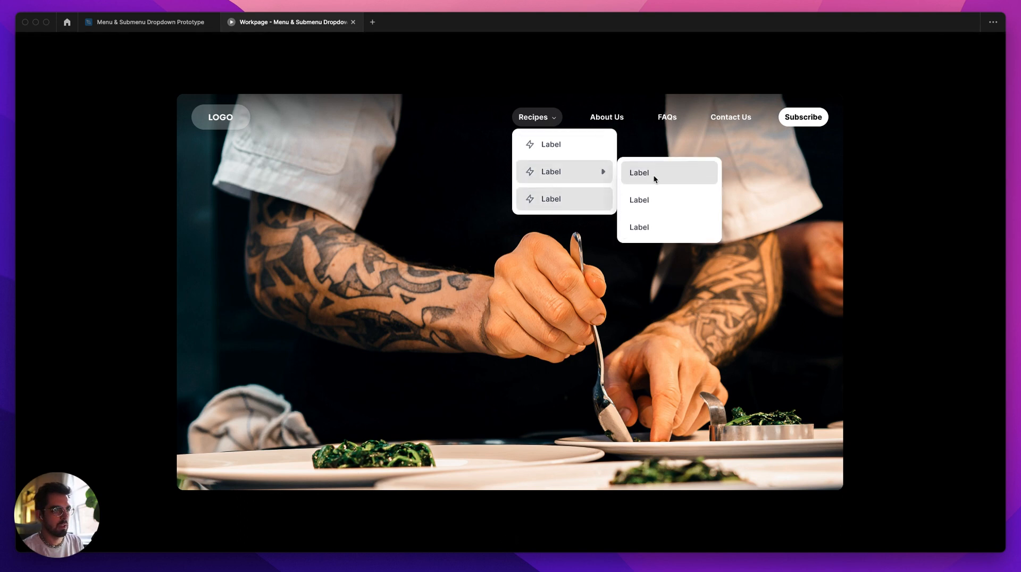
mouse_move(581, 183)
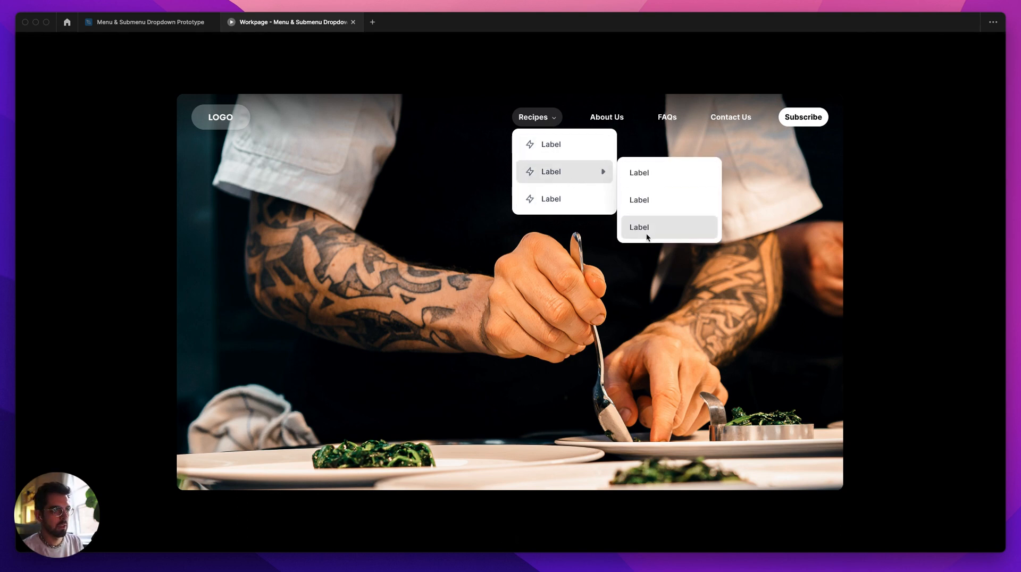
left_click(198, 24)
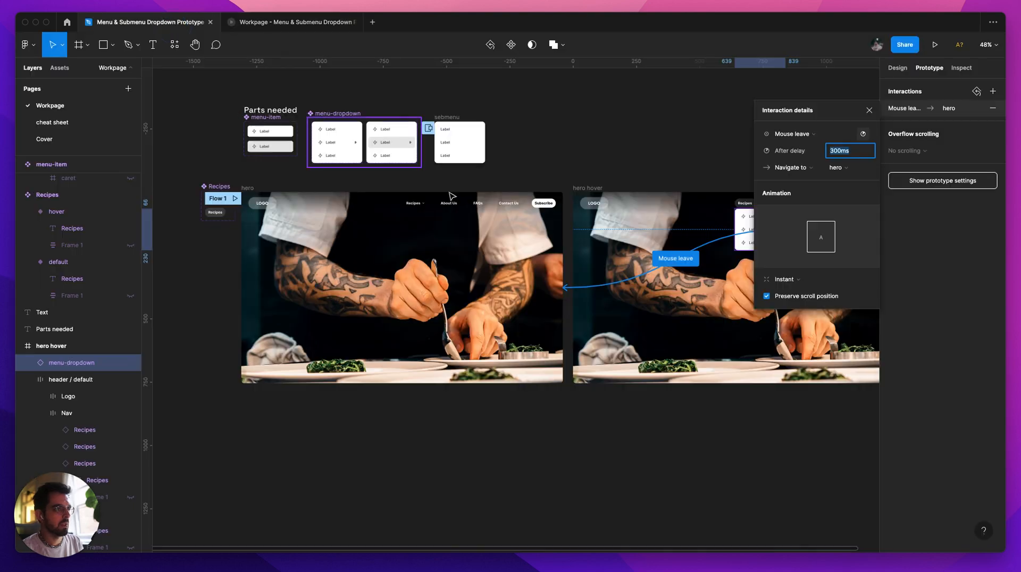
Step: Set the trigger of the Submenu open variant's Change to Default interaction to Mouse leave
scroll(399, 144, "up", 5)
left_click(417, 144)
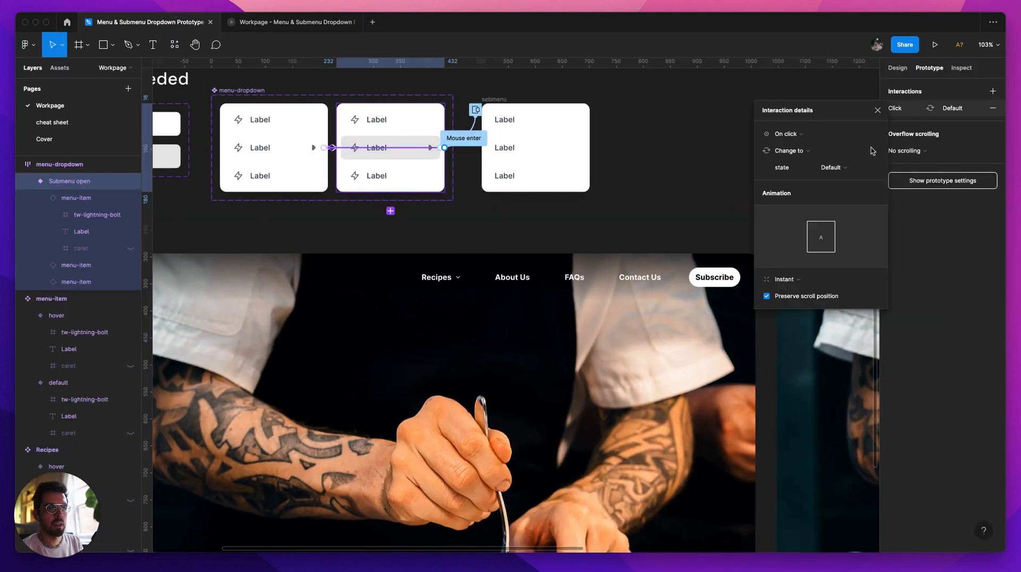
scroll(388, 154, "up", 5)
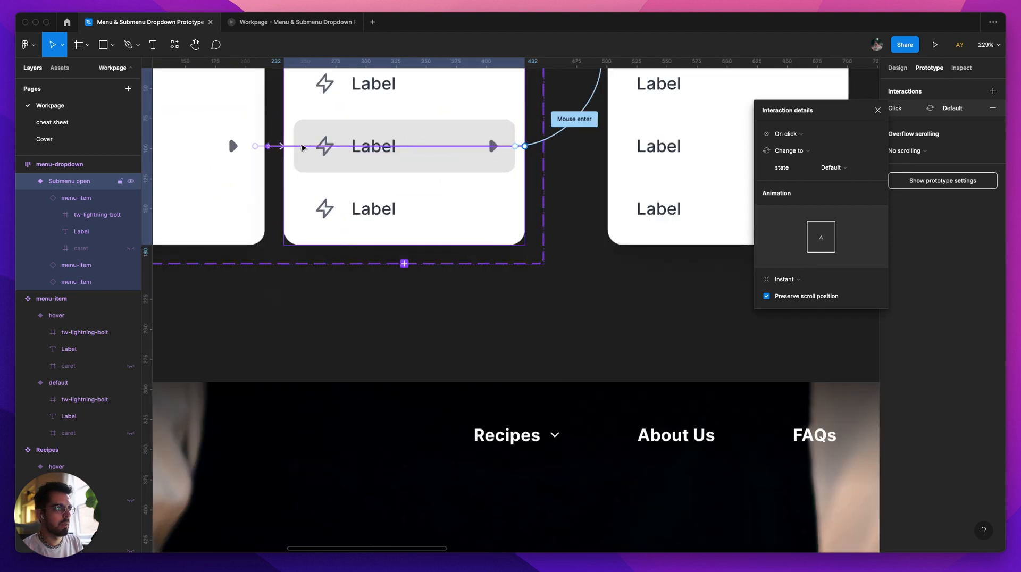
left_click(798, 137)
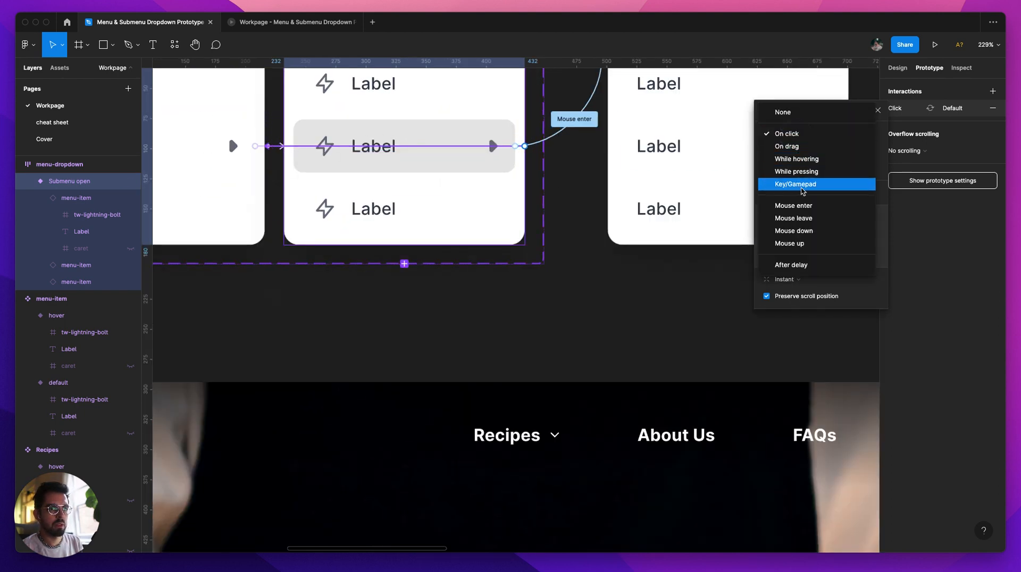
left_click(806, 220)
Step: Test the highlighting of the dropdown items and the submenu in the prototype preview and return to the design file
left_click(276, 22)
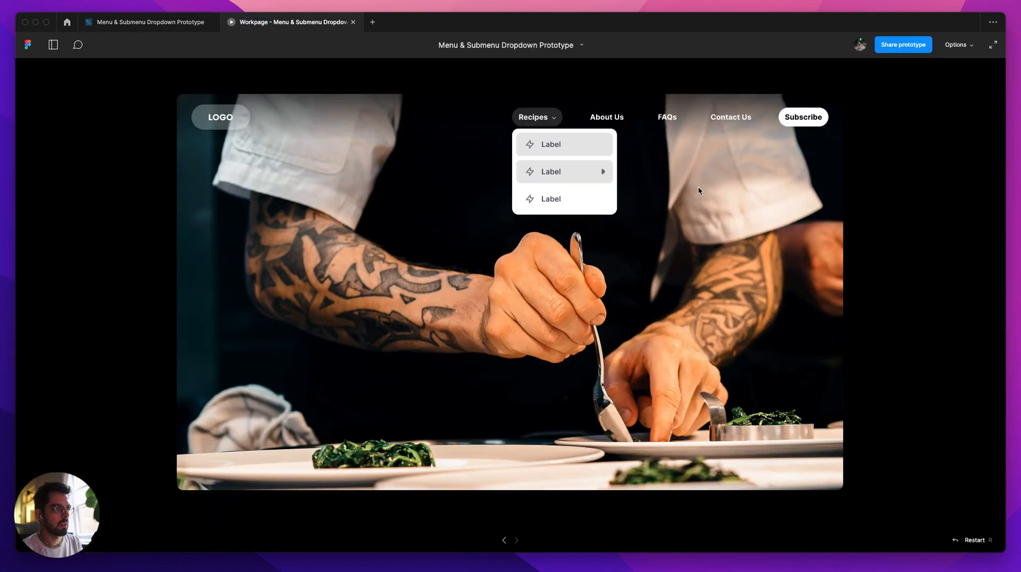
mouse_move(600, 181)
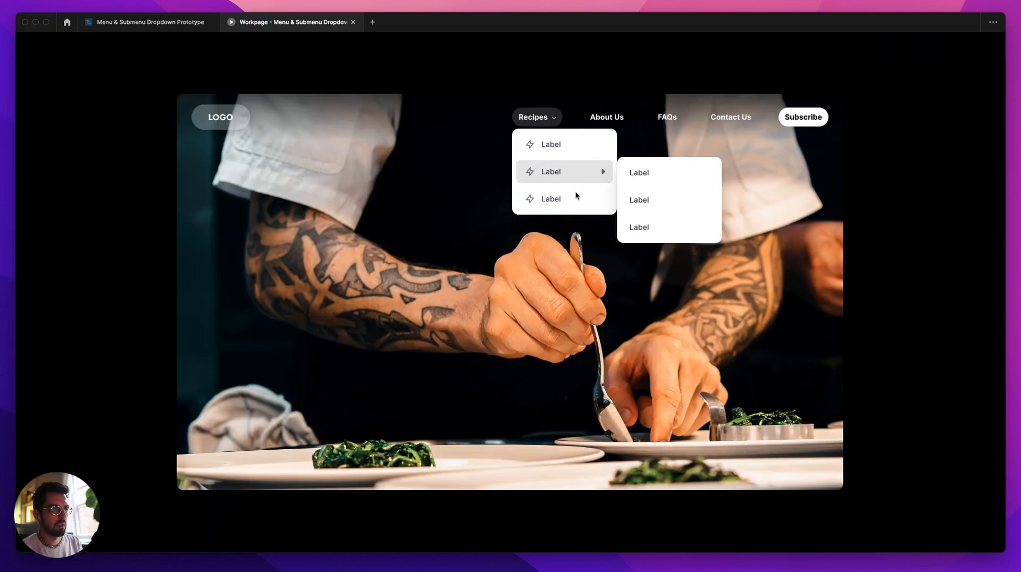
mouse_move(576, 168)
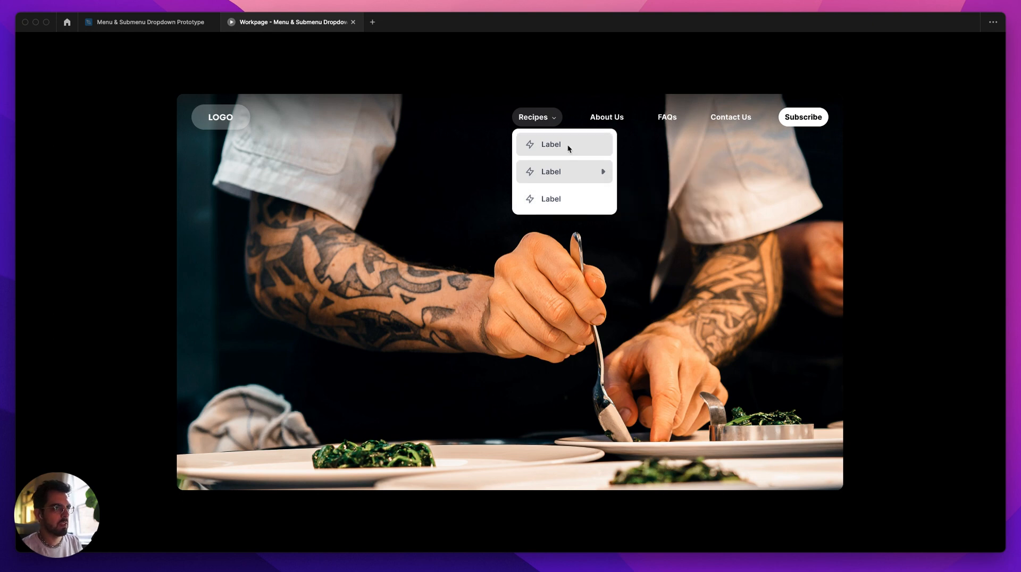
left_click(181, 22)
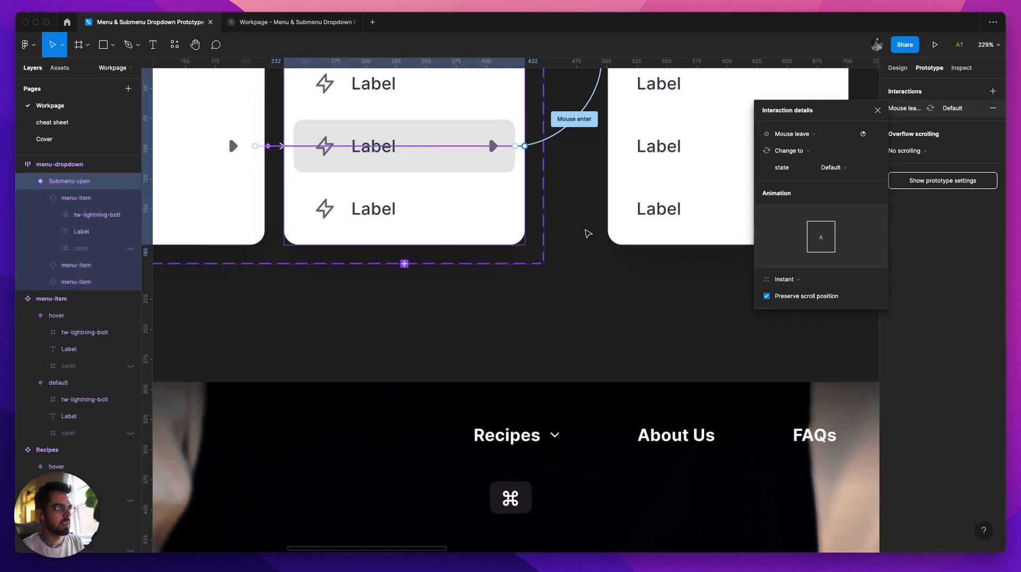
Step: Remove the whole Submenu open variant's connection to the Default variant by pulling it off into empty canvas
scroll(585, 226, "down", 5)
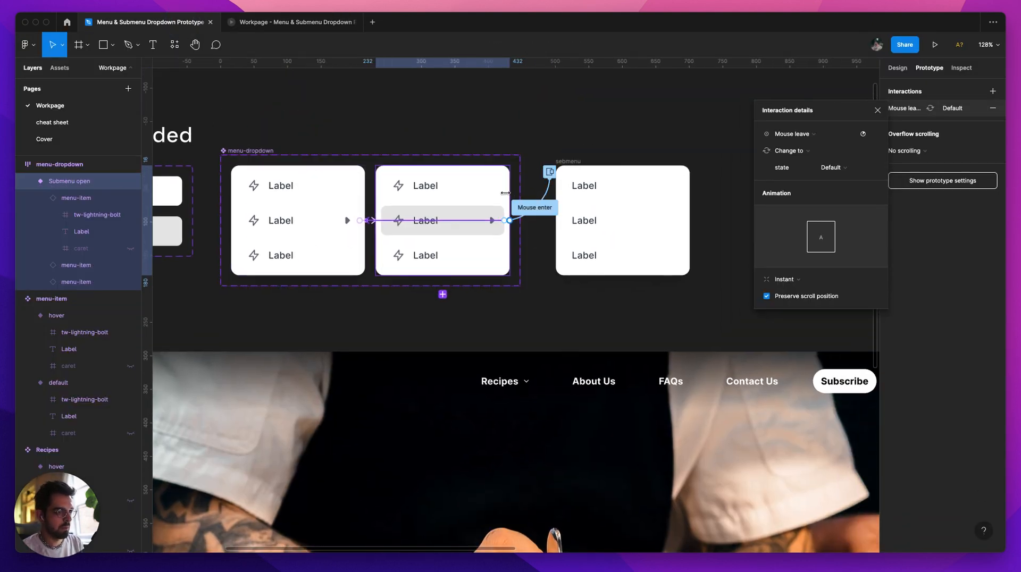
left_click(436, 181)
left_click(477, 221)
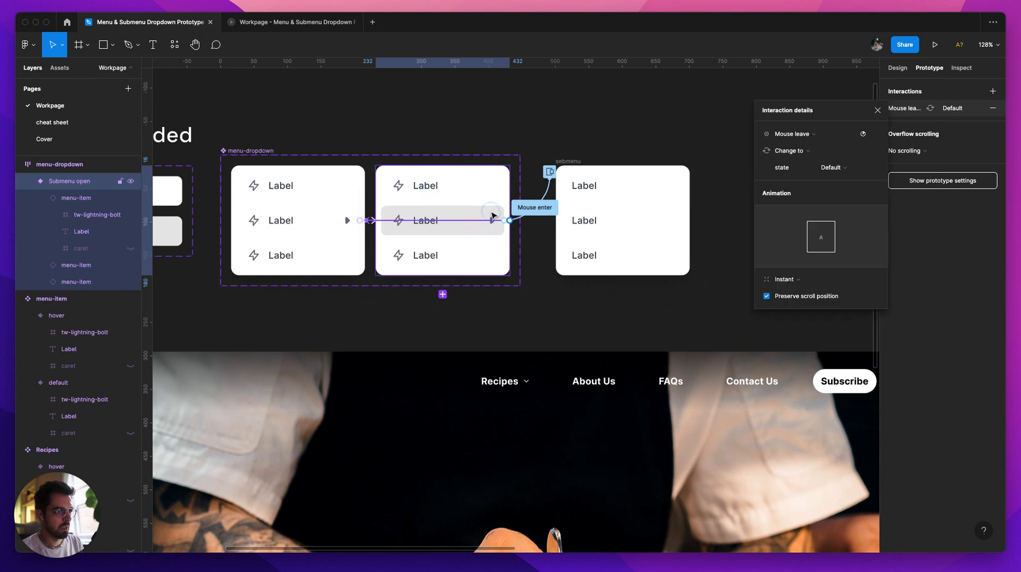
left_click(493, 215)
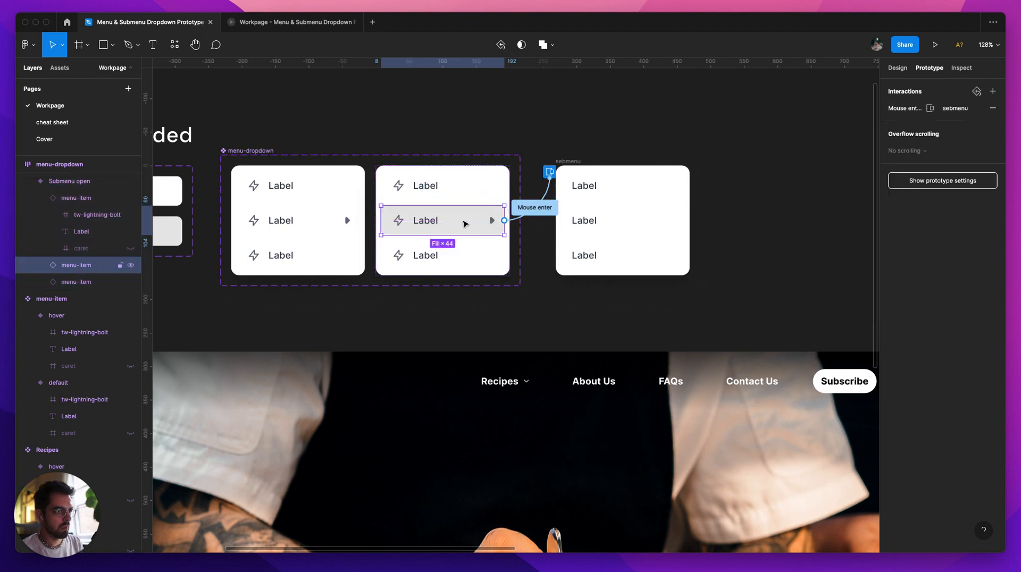
left_click(469, 260)
left_click(465, 220)
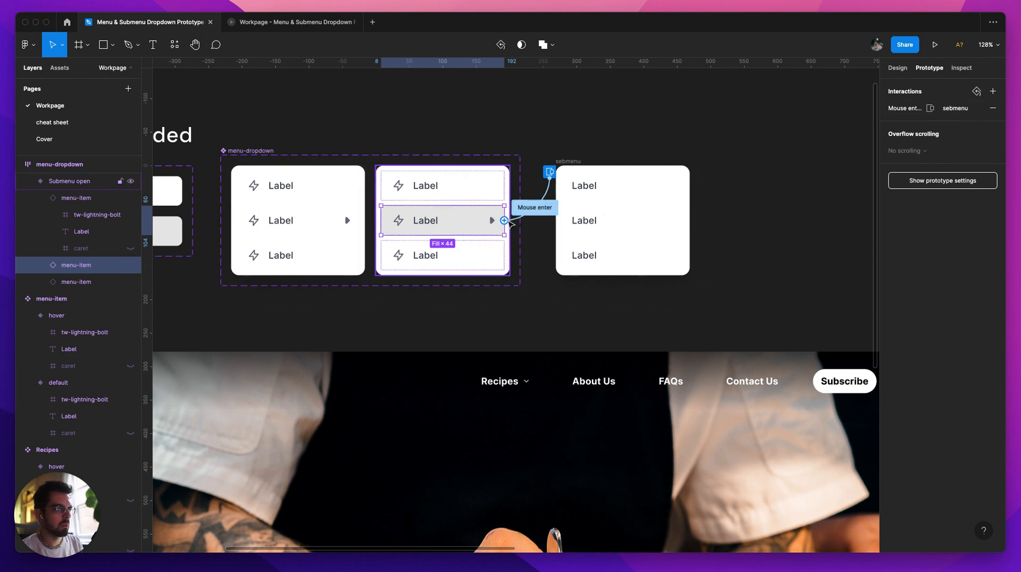
left_click(64, 198)
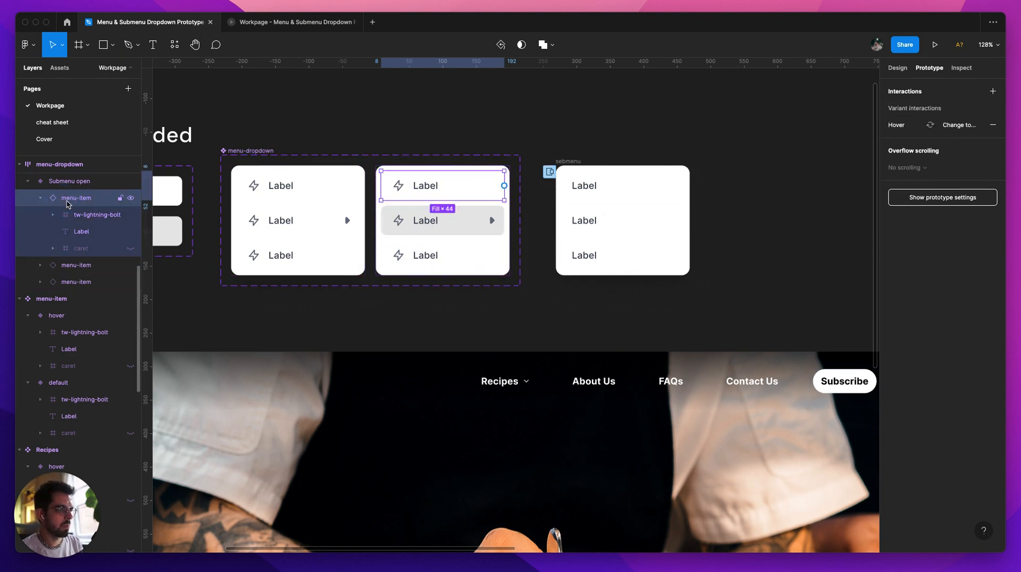
left_click(59, 181)
left_click_drag(409, 221, 539, 315)
Step: Connect the middle menu-item of the Submenu open variant to the Default variant with a Mouse leave, Change to interaction
left_click(476, 225)
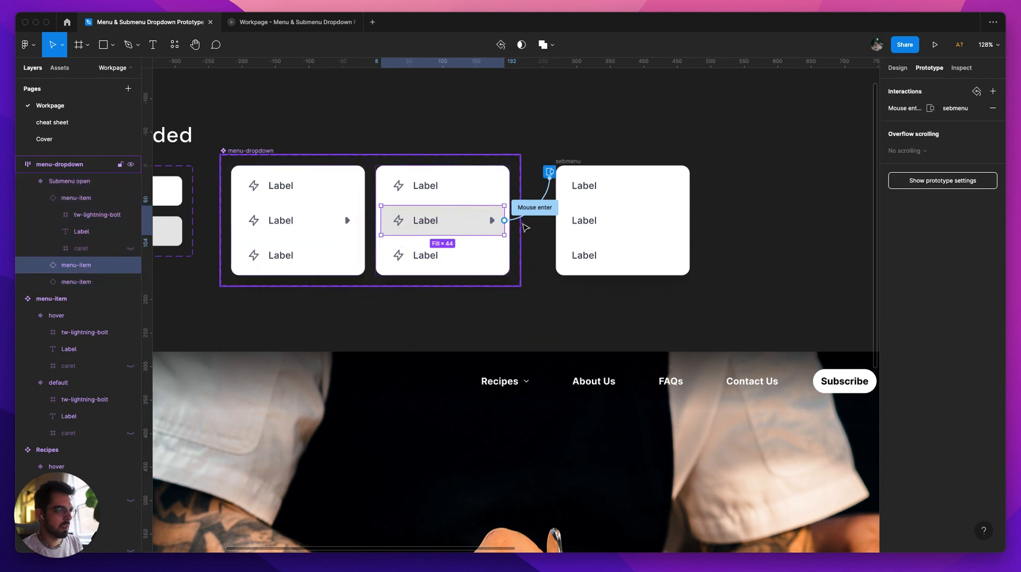
left_click_drag(504, 220, 340, 229)
left_click(786, 134)
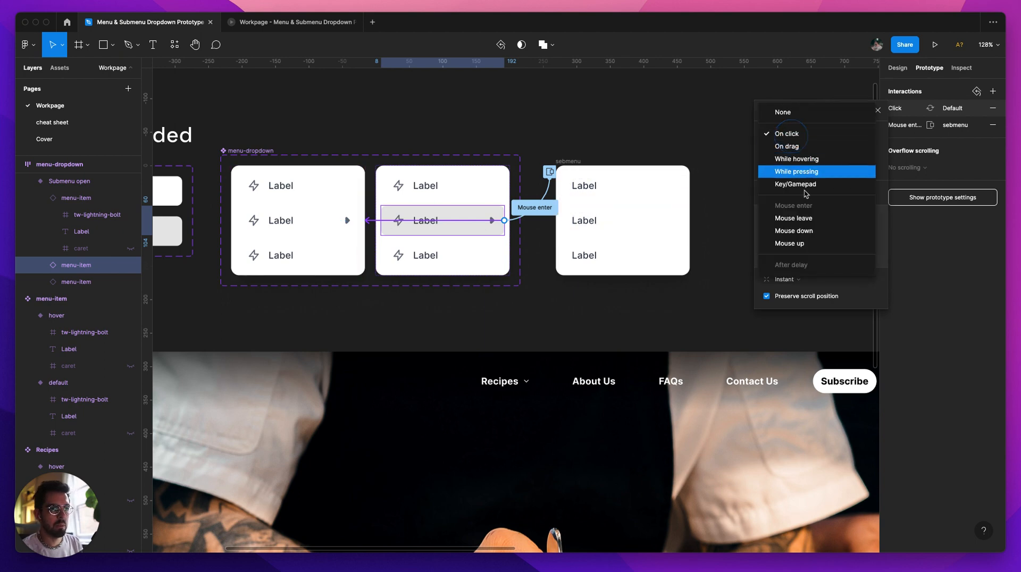
left_click(804, 228)
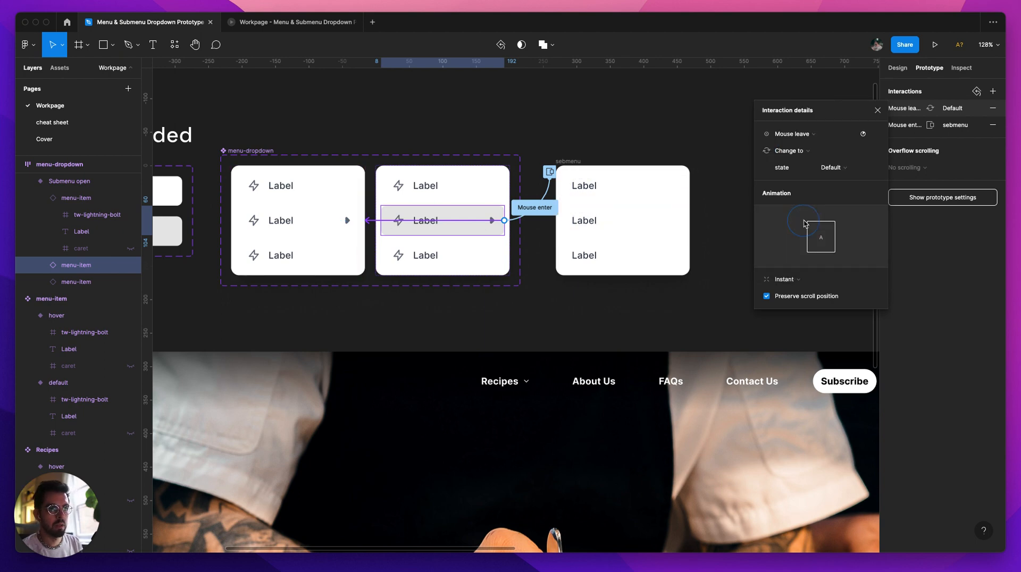
left_click(878, 111)
Step: Test the Recipes dropdown in the prototype preview, checking the hero hover frame in the design file between two tries
left_click(321, 24)
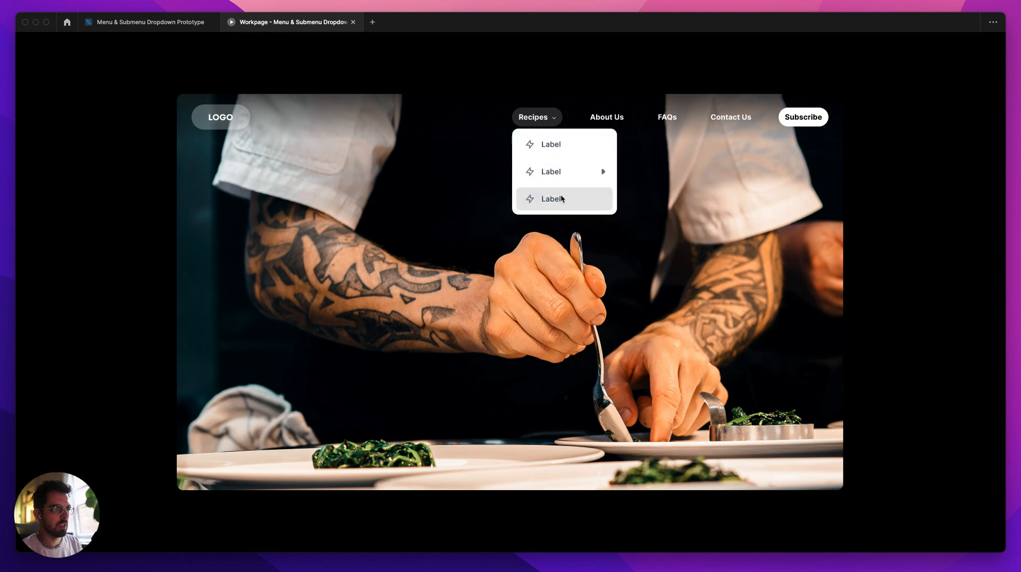
left_click(137, 24)
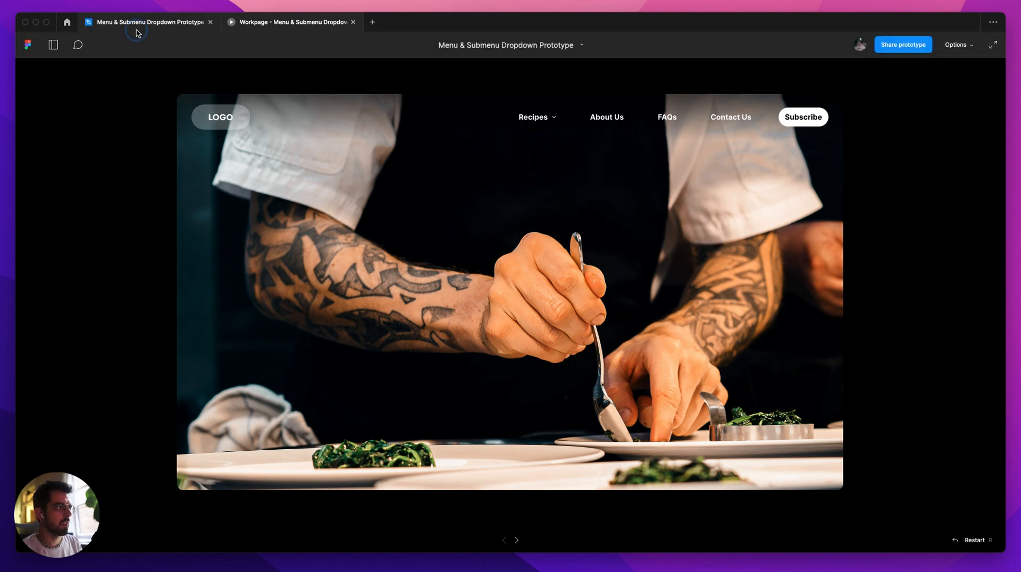
scroll(601, 274, "down", 5)
scroll(410, 151, "up", 2)
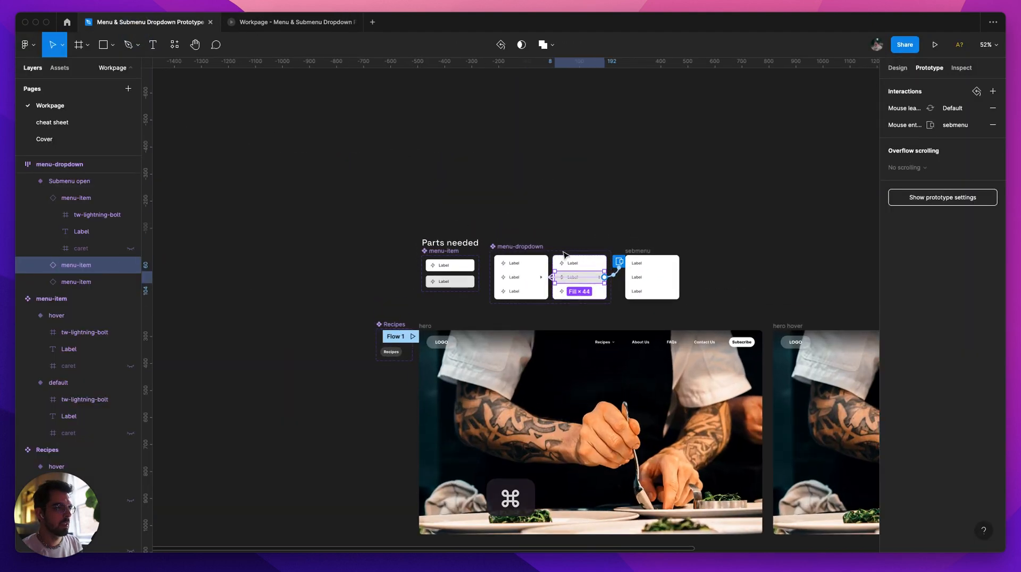
left_click_drag(748, 263, 413, 116)
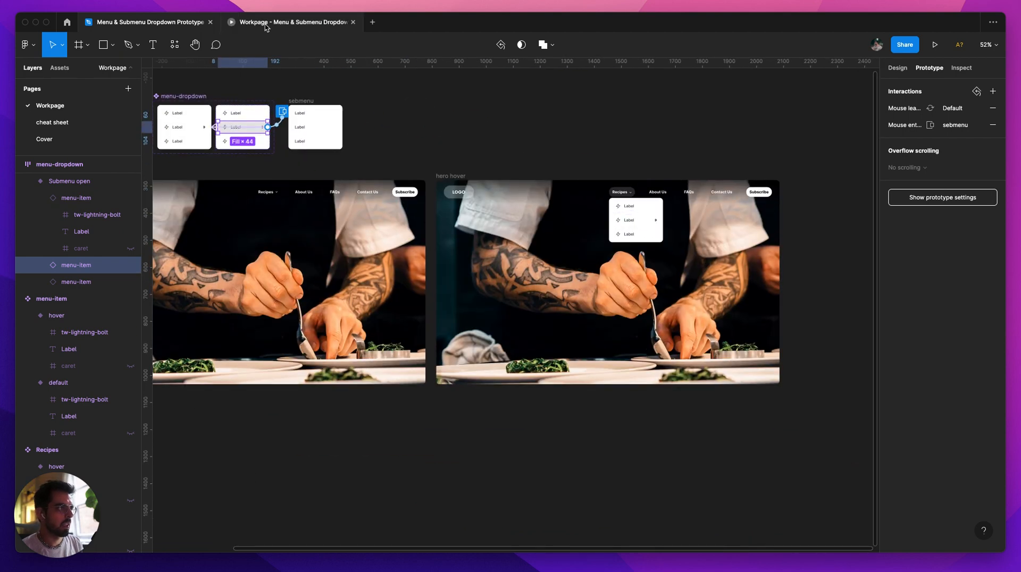
left_click(265, 22)
left_click(150, 23)
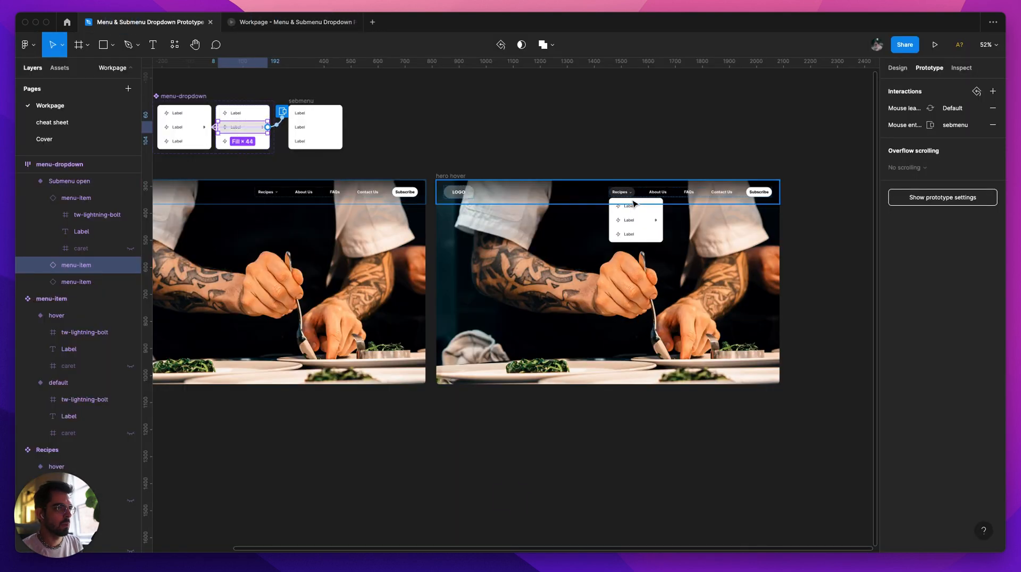
Step: Connect the hero hover frame's Contact Us item to the hero frame with a Mouse enter, Navigate to interaction
left_click(662, 201, "super")
left_click(659, 197, "super")
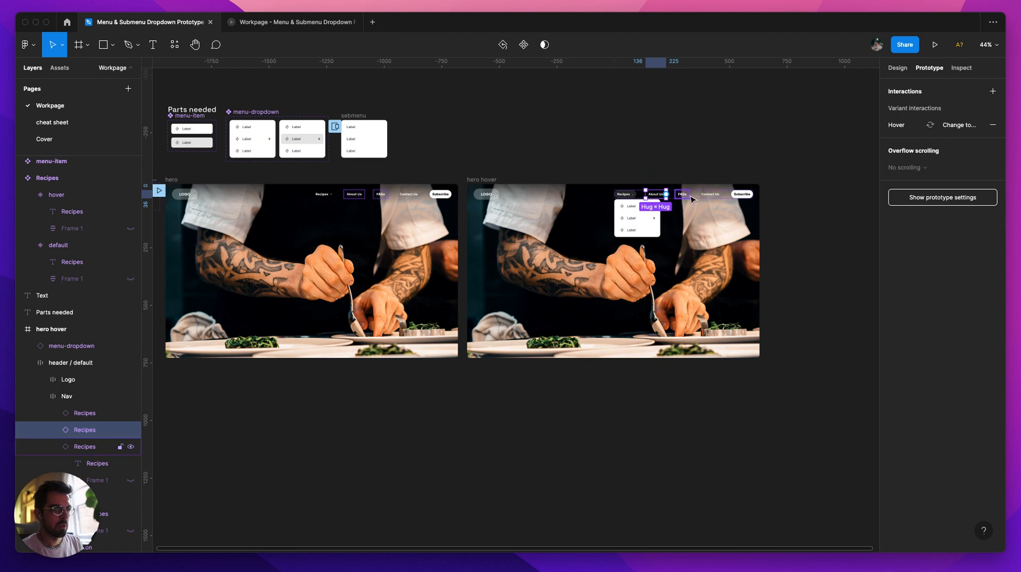
left_click(684, 195, "shift")
left_click(713, 195, "shift")
left_click_drag(722, 194, 685, 245)
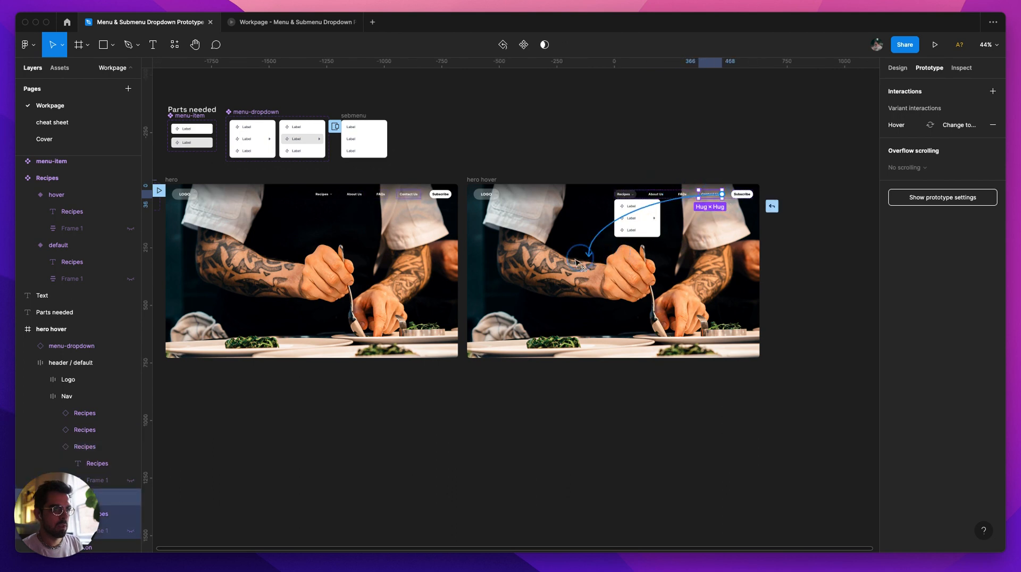
left_click_drag(578, 263, 437, 262)
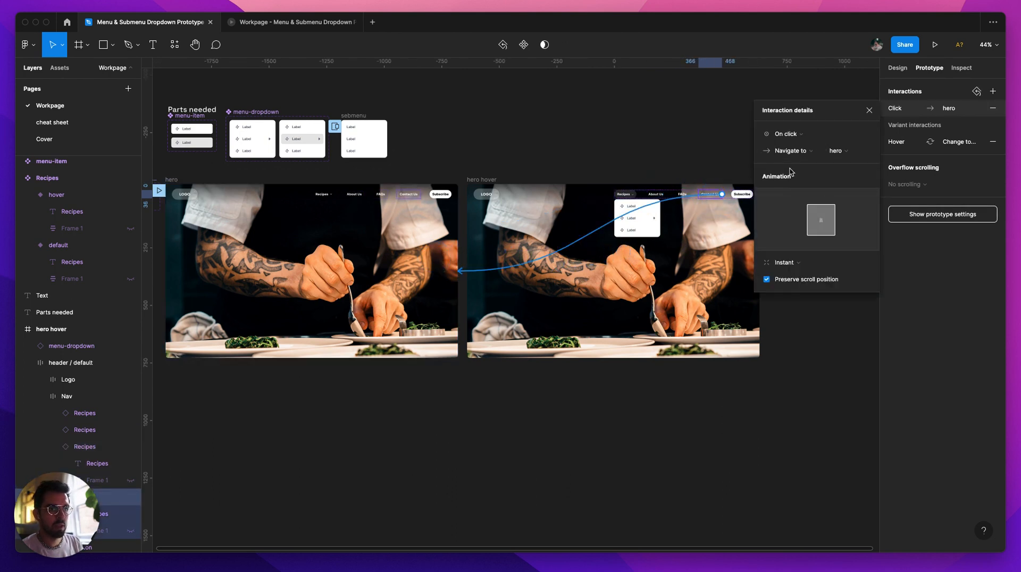
left_click(799, 137)
left_click(807, 208)
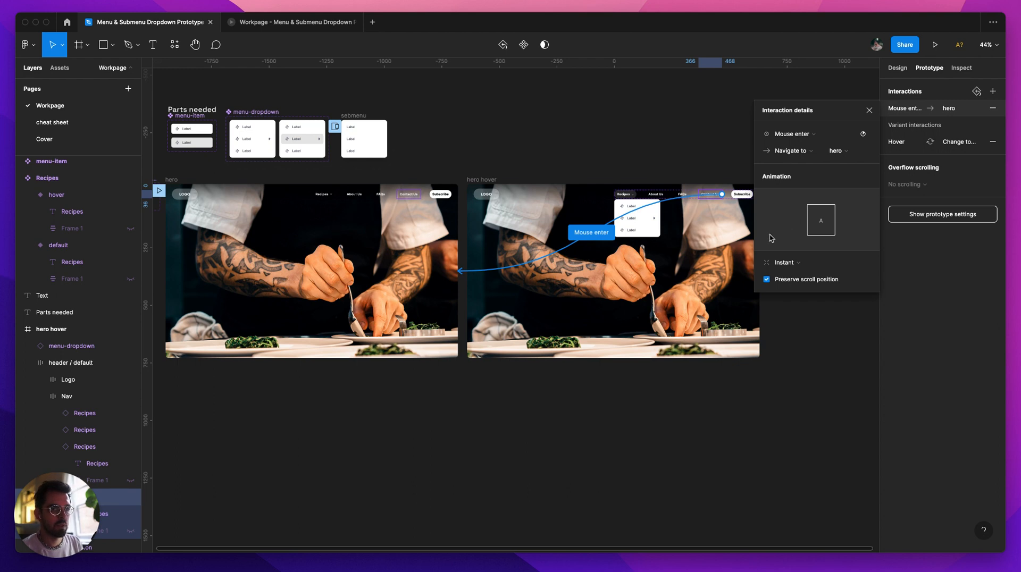
Step: Copy Contact Us's Mouse enter interaction to the About Us and FAQs items in the hero hover frame
left_click(883, 110)
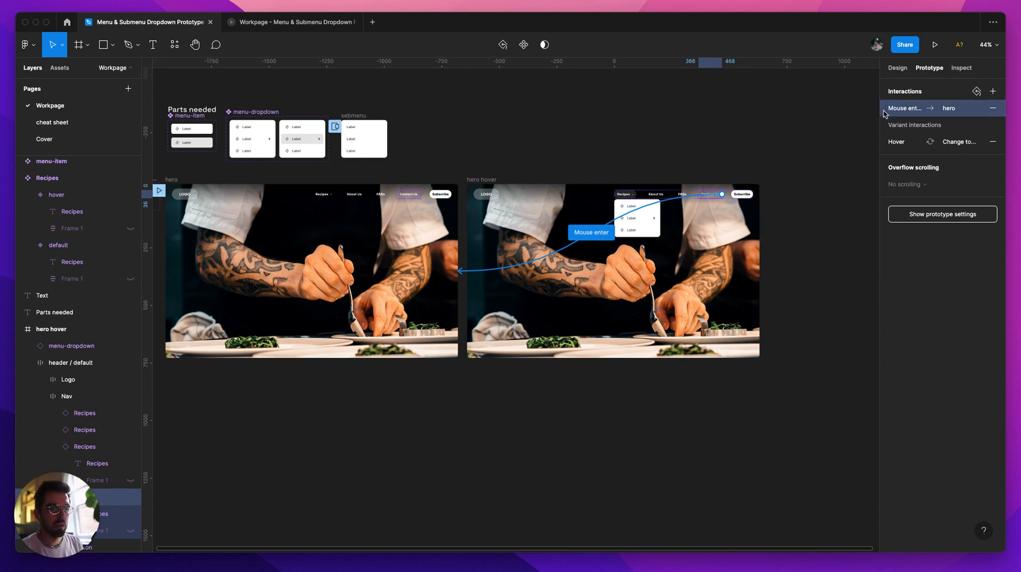
scroll(684, 196, "up", 5)
left_click(684, 193)
left_click(616, 197, "shift")
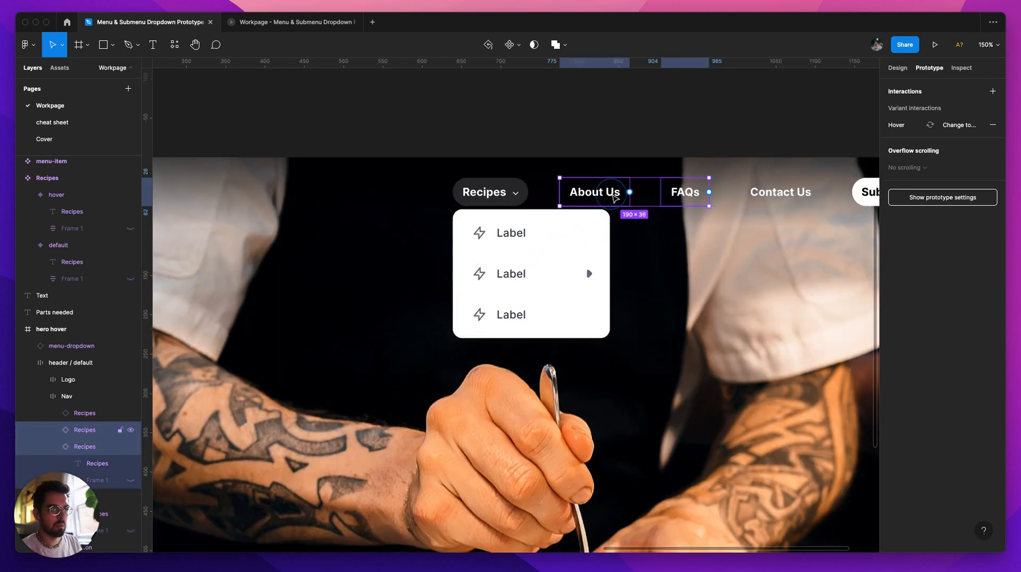
key("super+v")
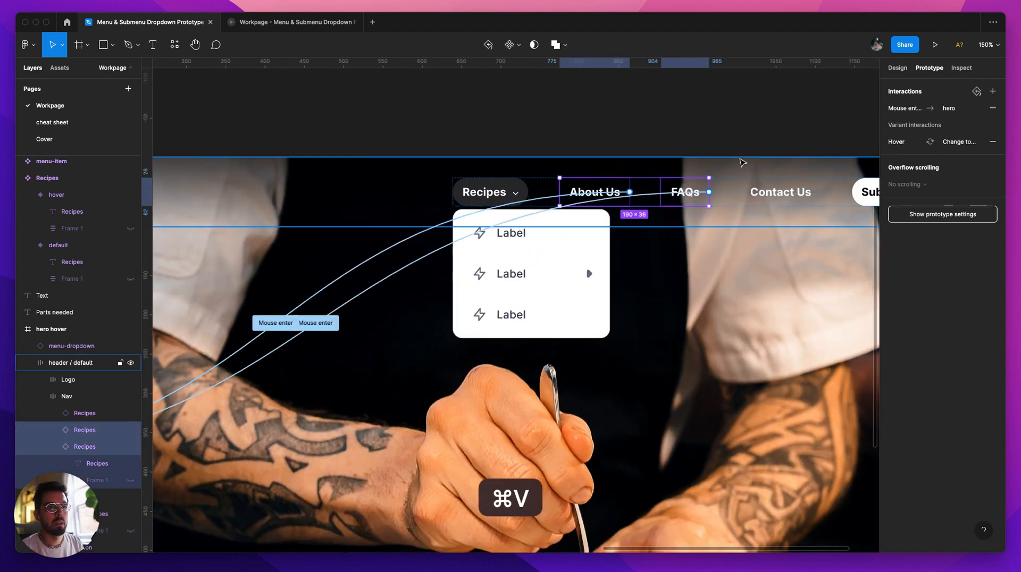
scroll(698, 154, "down", 5)
Step: Test opening the Recipes dropdown and leaving it in the prototype preview
left_click(335, 21)
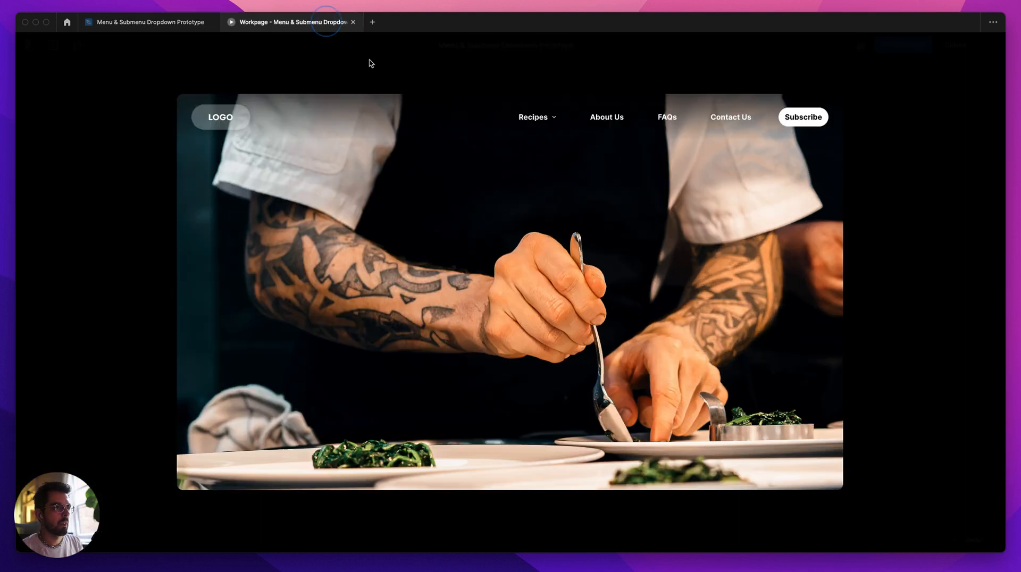
mouse_move(534, 117)
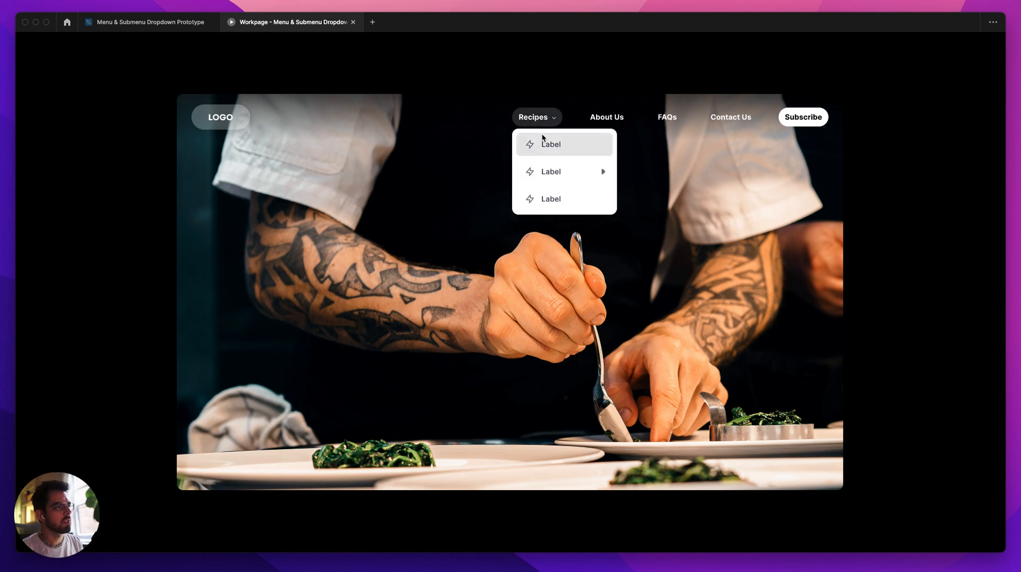
mouse_move(605, 173)
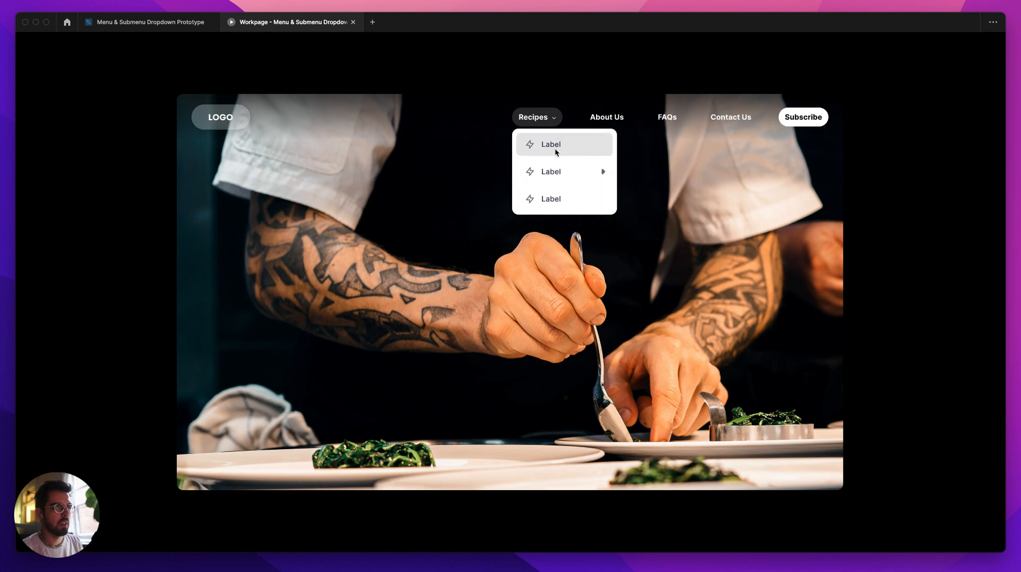
left_click(502, 141)
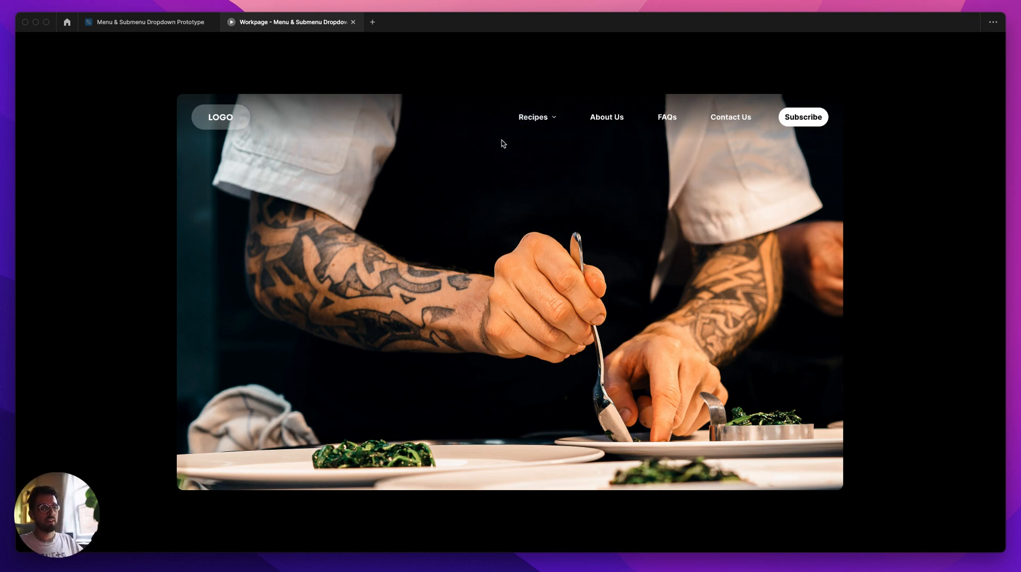